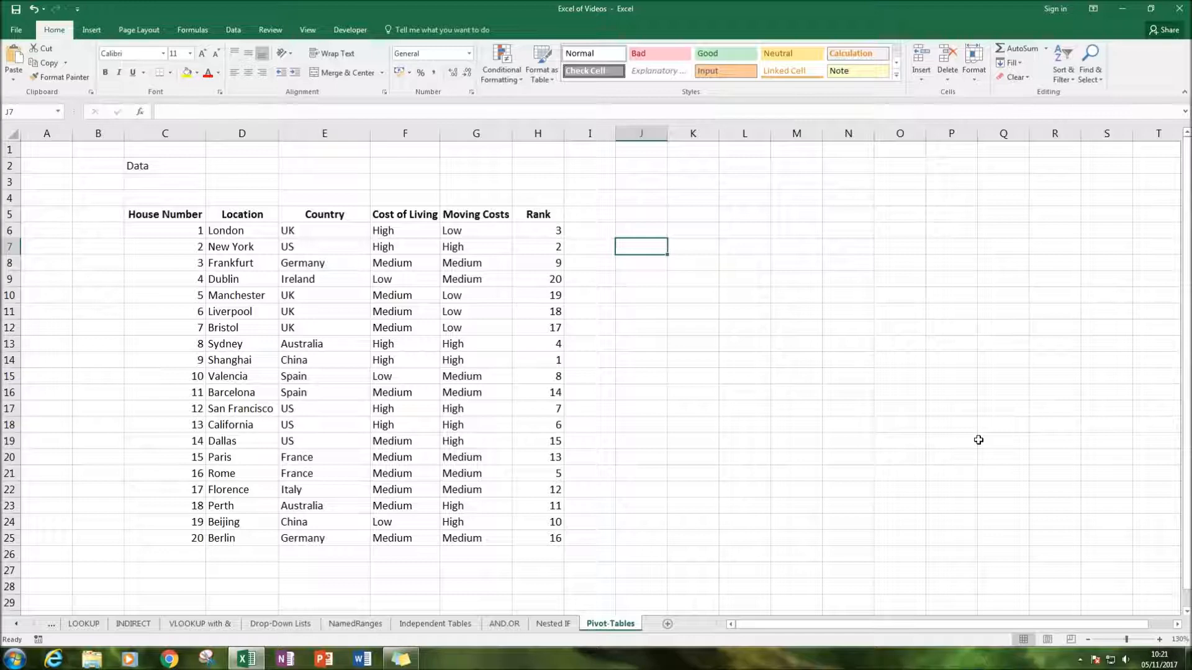
key(Up)
key(Down)
key(Right)
key(Down)
key(Right)
key(Up)
key(Left)
key(Left)
key(Up)
key(Right)
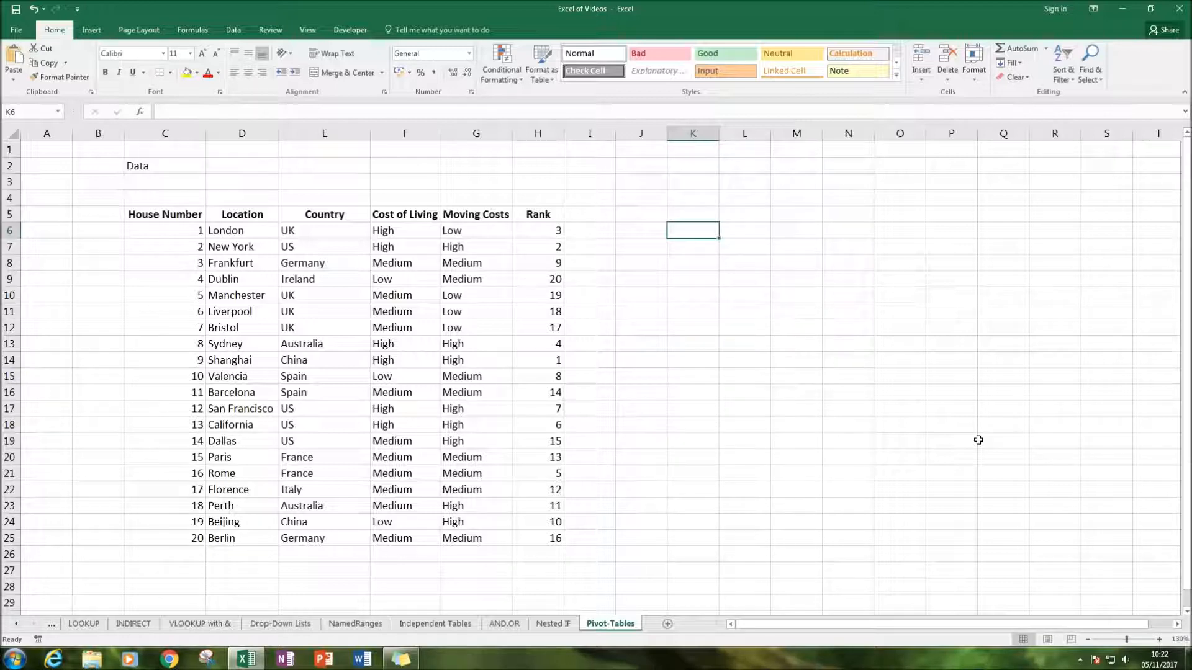
Enter the title "Pivot-Tables" in cell G2 above the data table
click(496, 168)
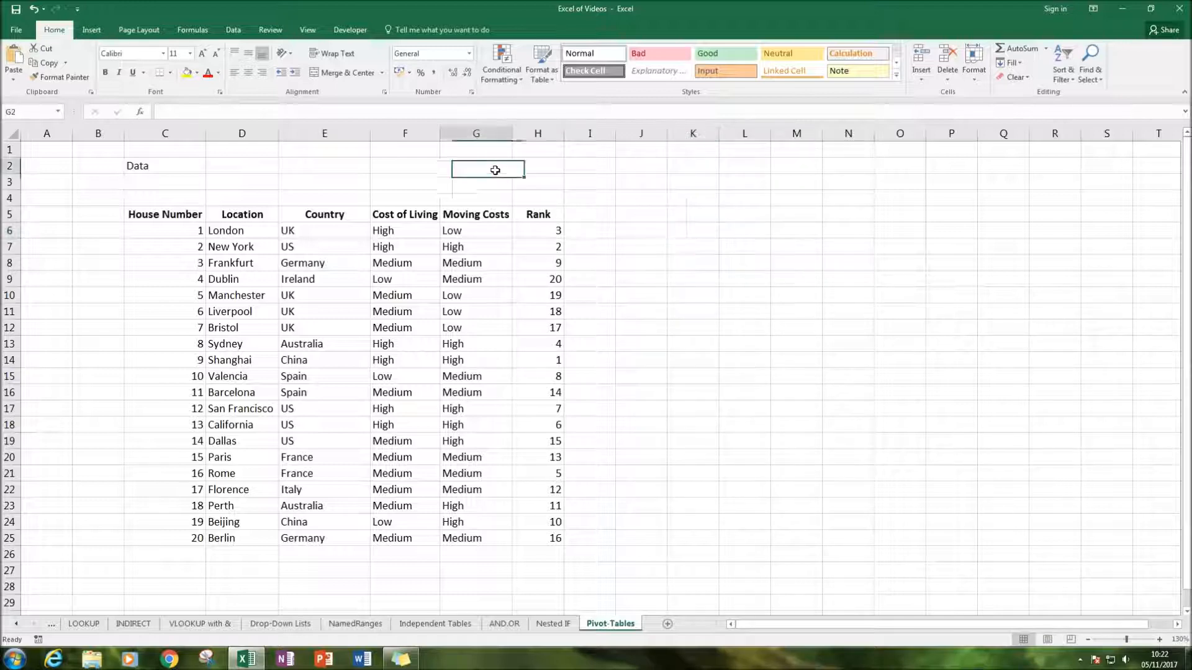
text(PIvot)
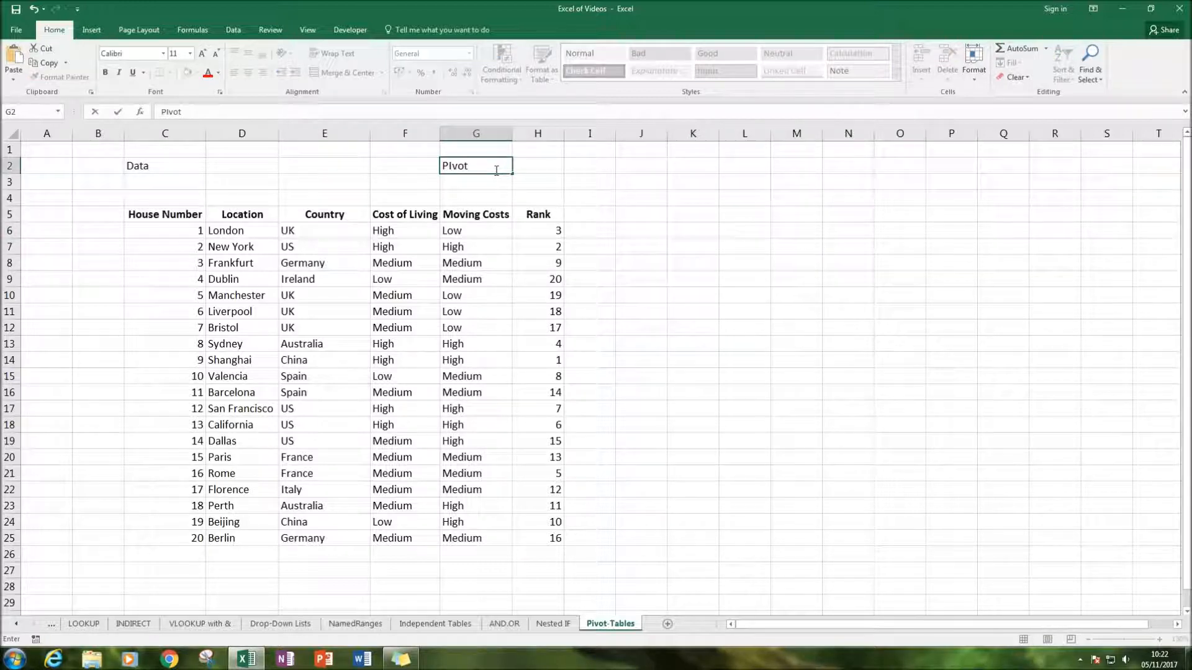
key(BackSpace)
text(ivot-Tables)
key(Return)
Make the title in G2 bold and increase its font size so it stands out as a heading
click(495, 169)
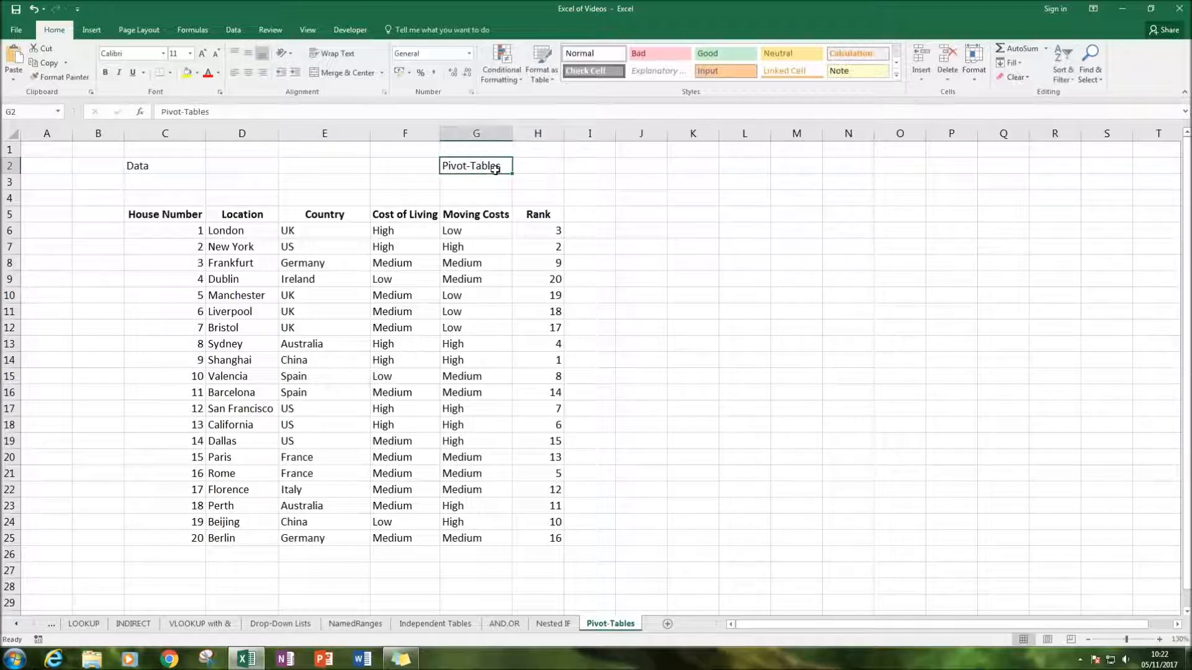
key(ctrl+b)
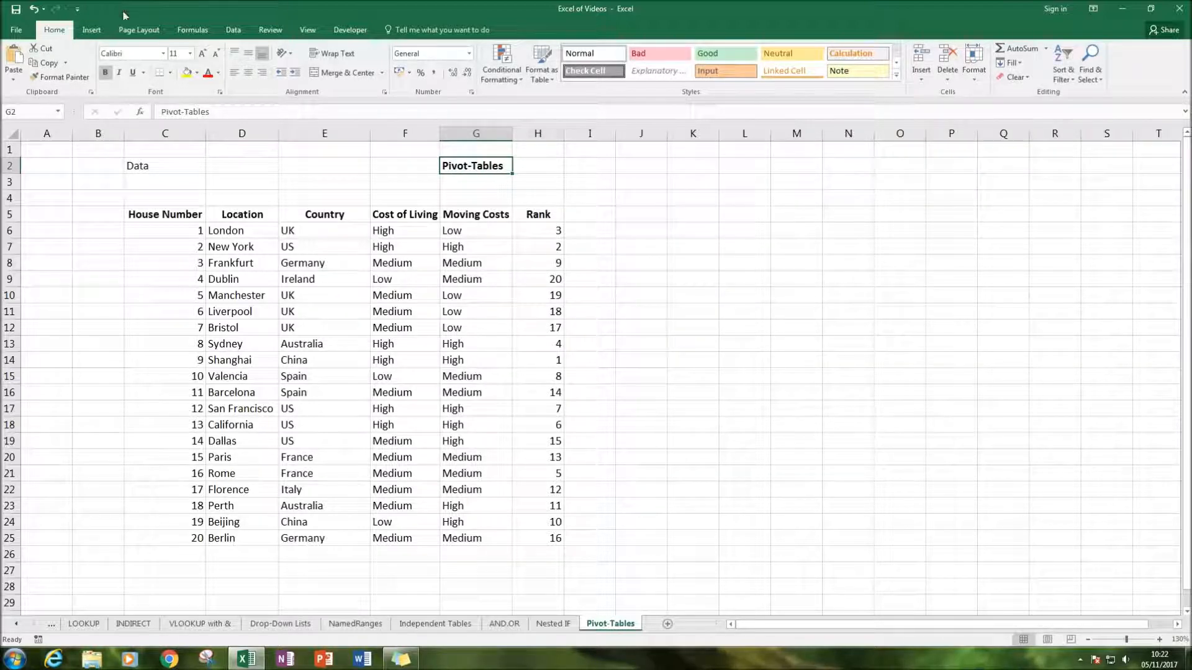
click(203, 54)
click(203, 53)
click(203, 54)
click(203, 53)
click(203, 53)
click(203, 53)
click(203, 53)
Remove the Data label from C2 and enter "Data" in D4, directly above the column headers
click(151, 187)
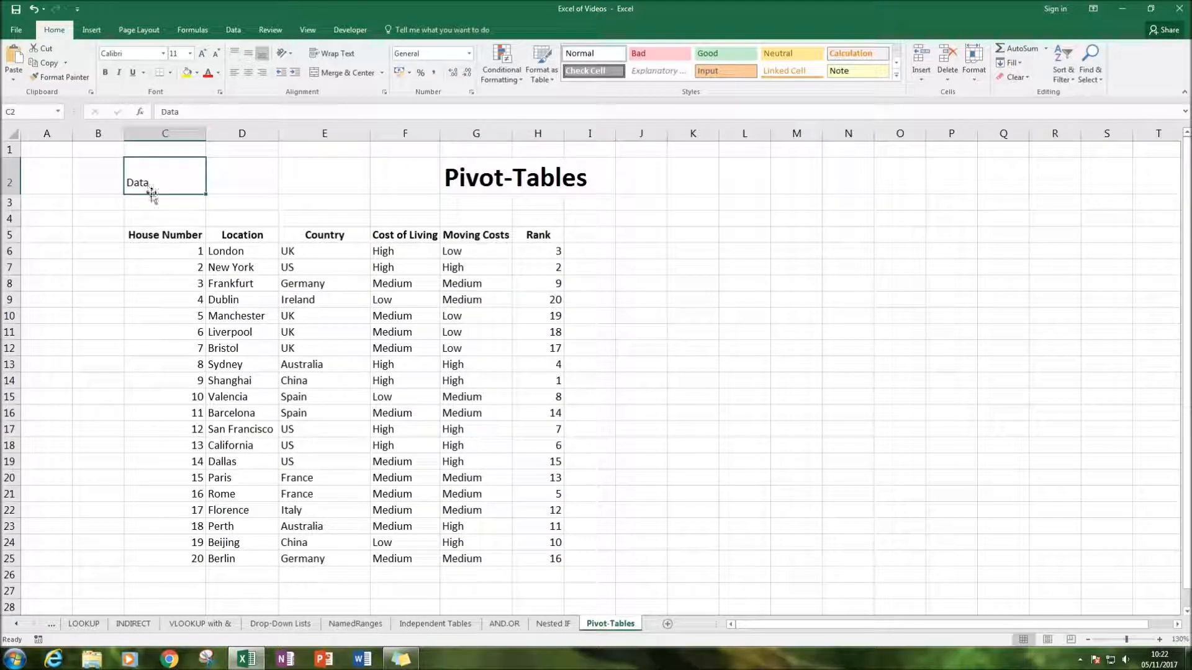
key(Delete)
click(238, 216)
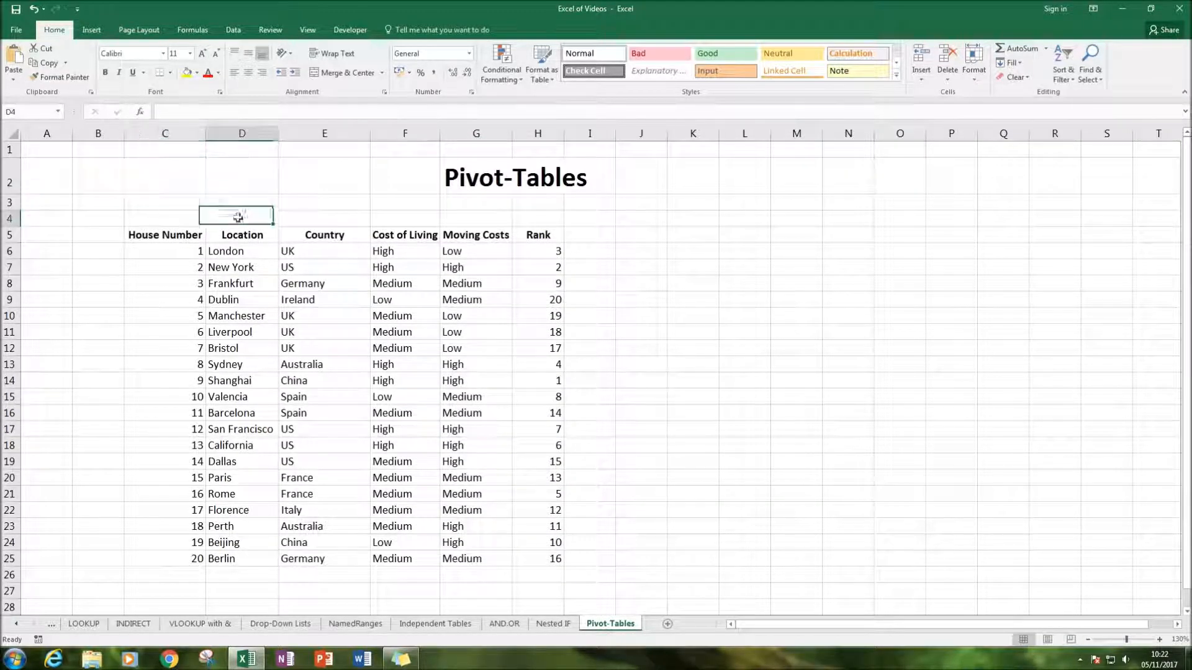
text(Data)
key(Return)
Fill cells C4:H4 above the column headers with yellow
key(Up)
key(Left)
key(shift+Right)
key(shift+Right)
key(shift+Right)
key(shift+Right)
key(shift+Right)
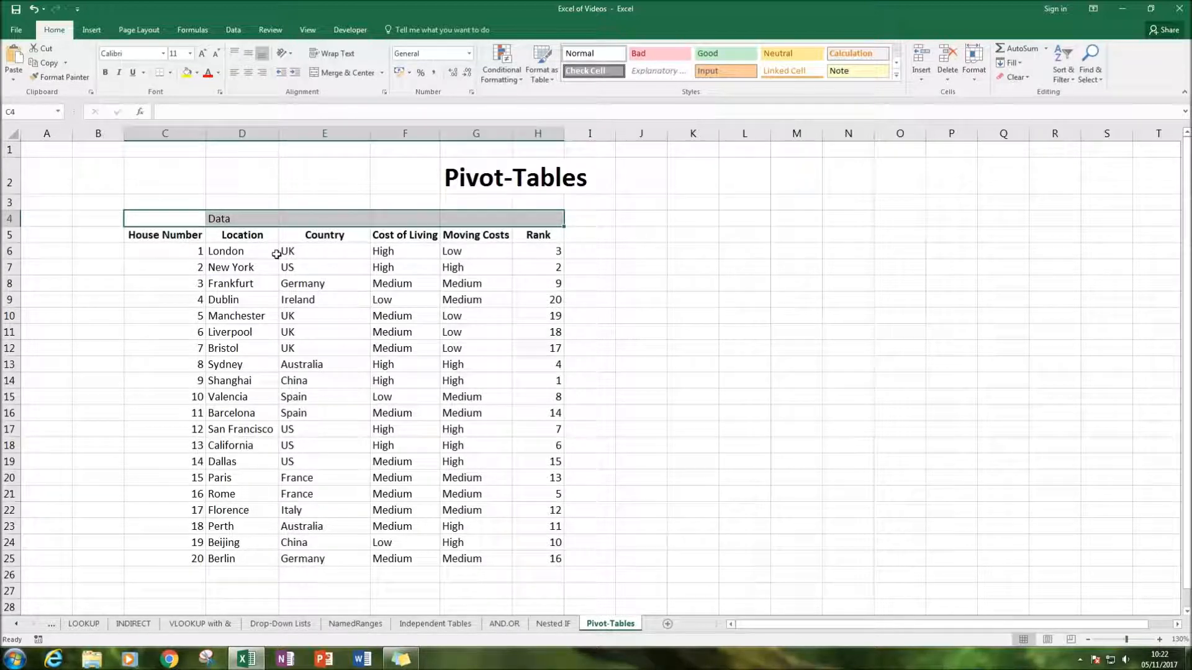
key(alt)
key(h)
key(h)
key(Down)
key(Down)
key(Down)
key(Down)
key(Down)
key(Down)
key(Down)
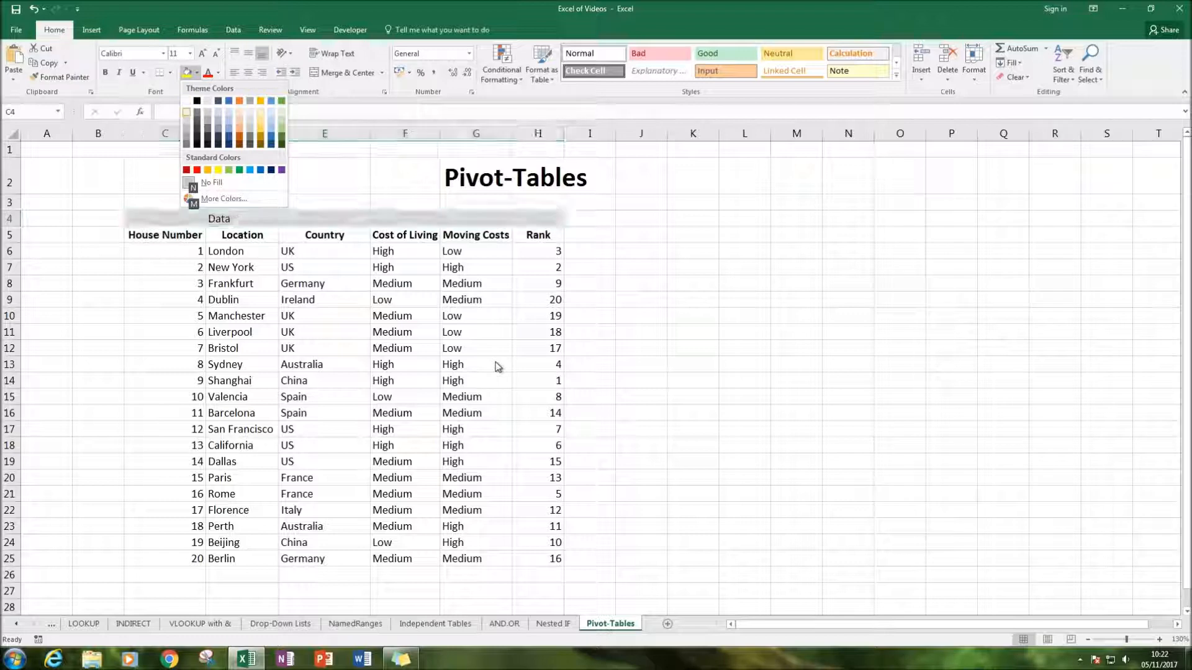
key(Right)
key(Right)
key(Return)
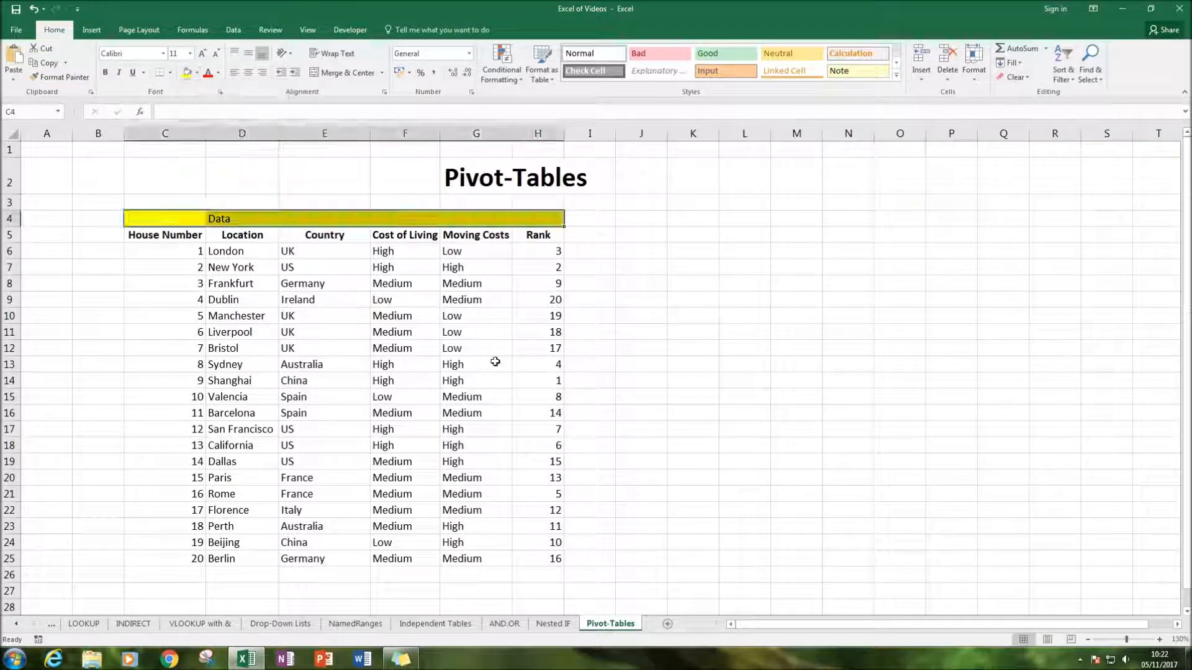
Centre the contents of the yellow heading row C4:H4 and make them bold
key(alt+h)
key(a)
key(c)
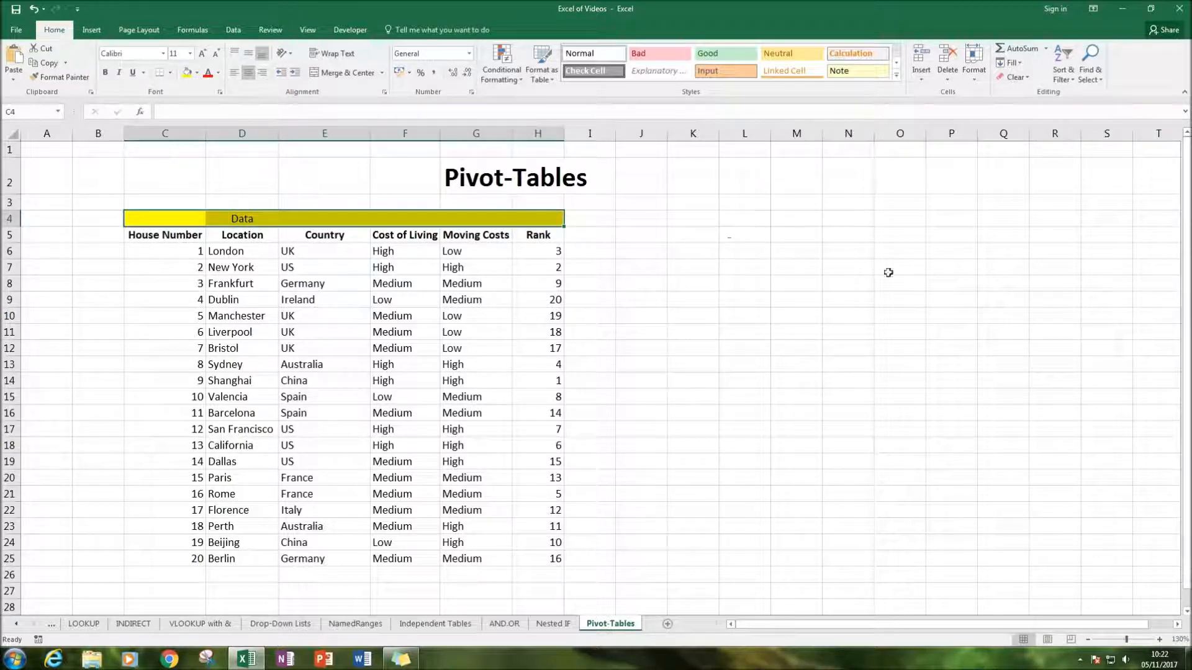
click(911, 309)
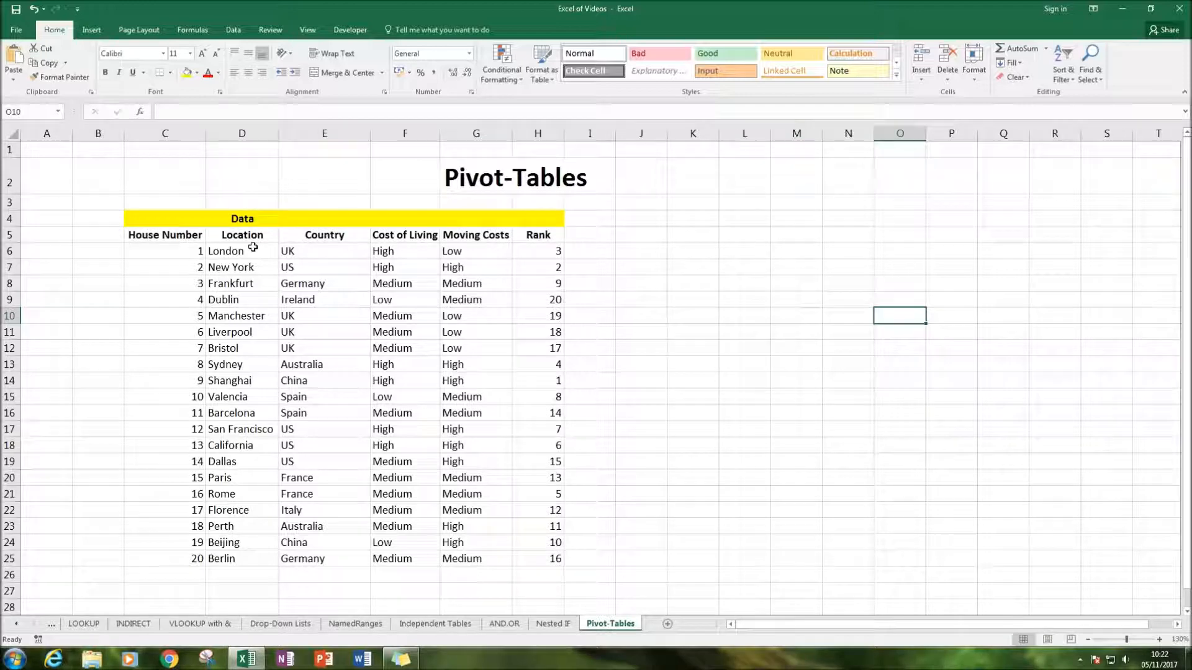
Merge and centre the Data heading across C4:H4
click(203, 219)
drag(203, 219, 538, 219)
click(342, 73)
click(810, 349)
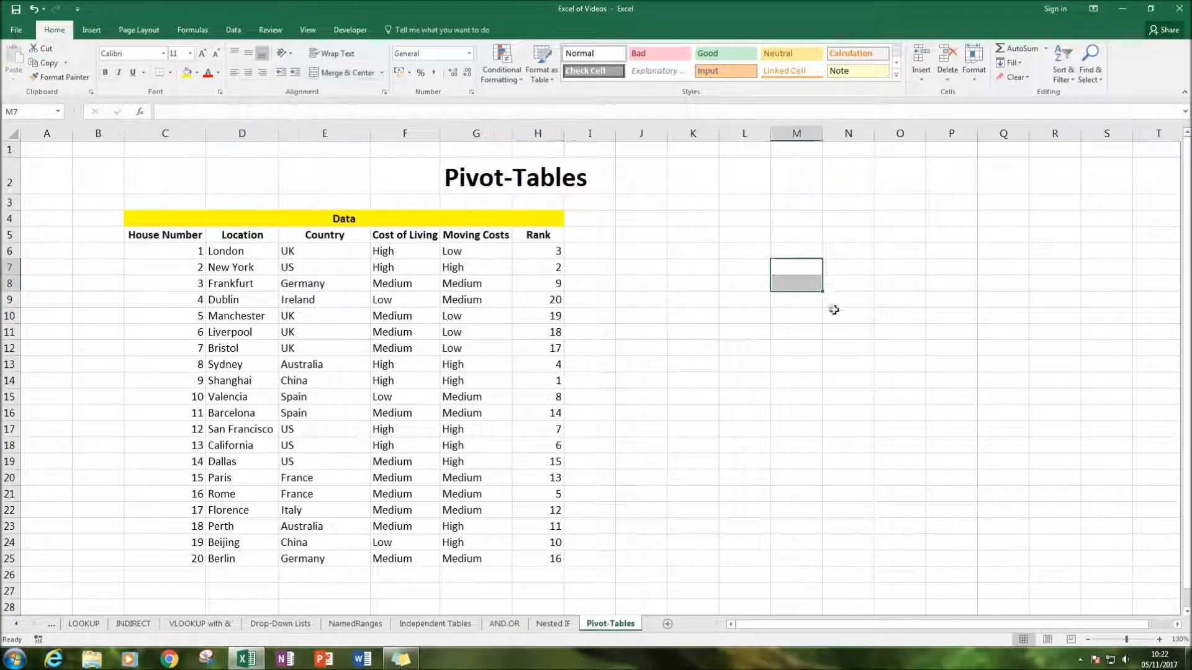
Examine the data table column by column, from House Number, Location and Country to Cost of Living, Moving Costs and Rank
drag(140, 218, 559, 565)
click(633, 497)
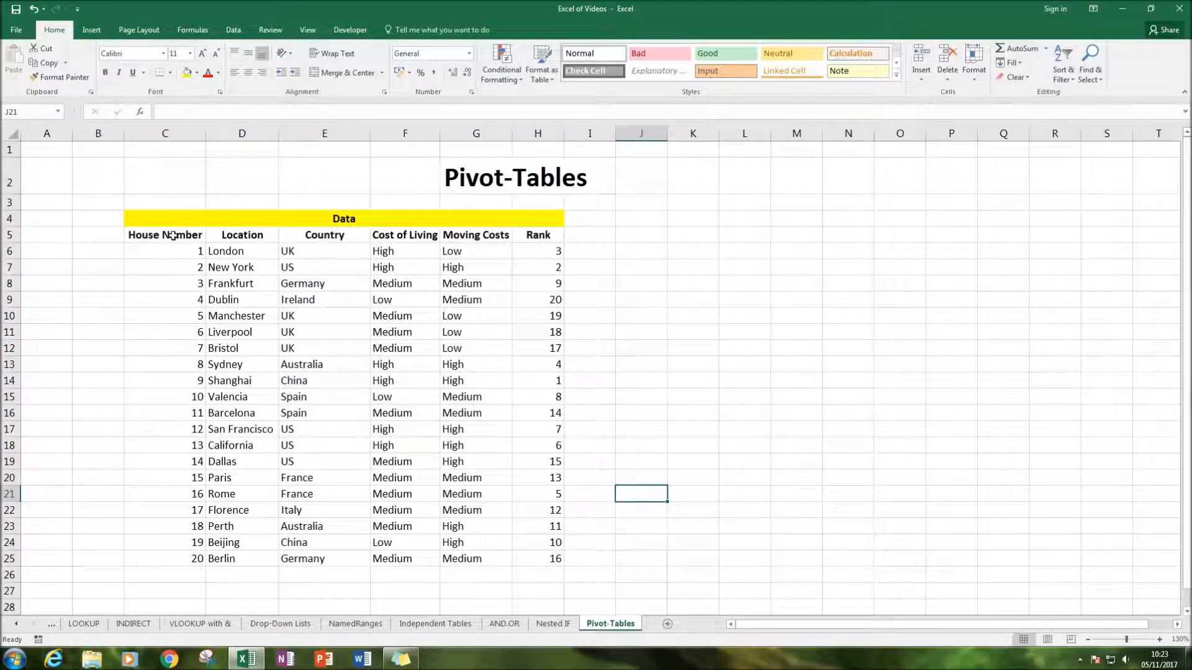
drag(237, 256, 239, 317)
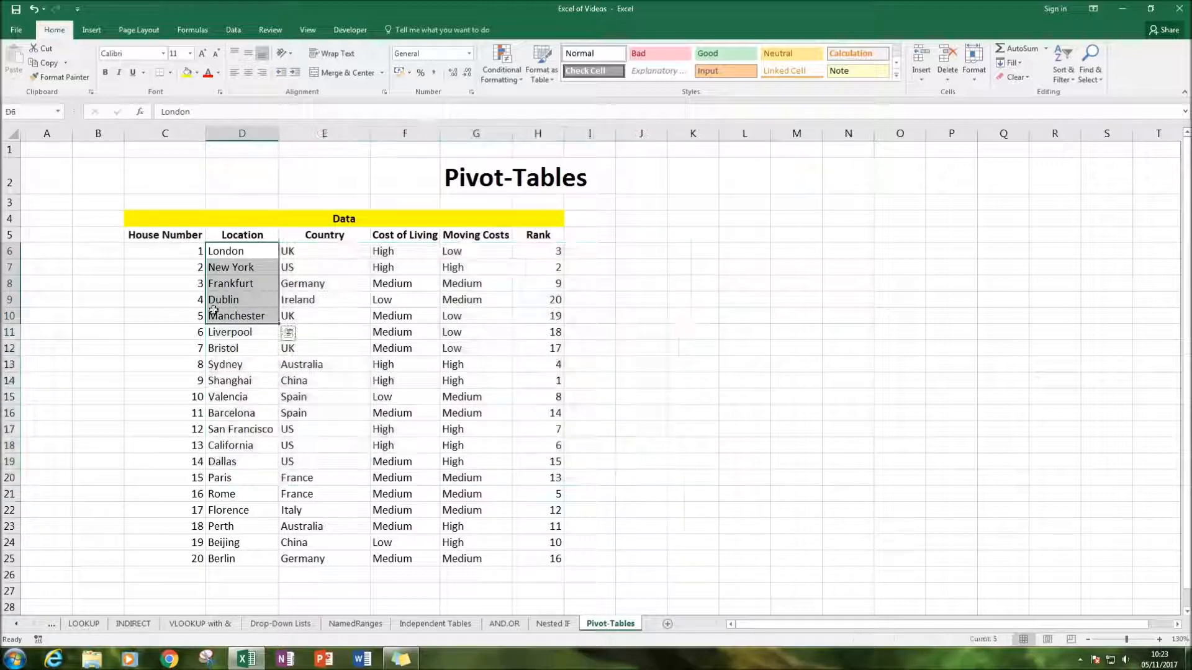
drag(169, 253, 174, 375)
scroll(300, 413, up, 3)
drag(234, 258, 247, 558)
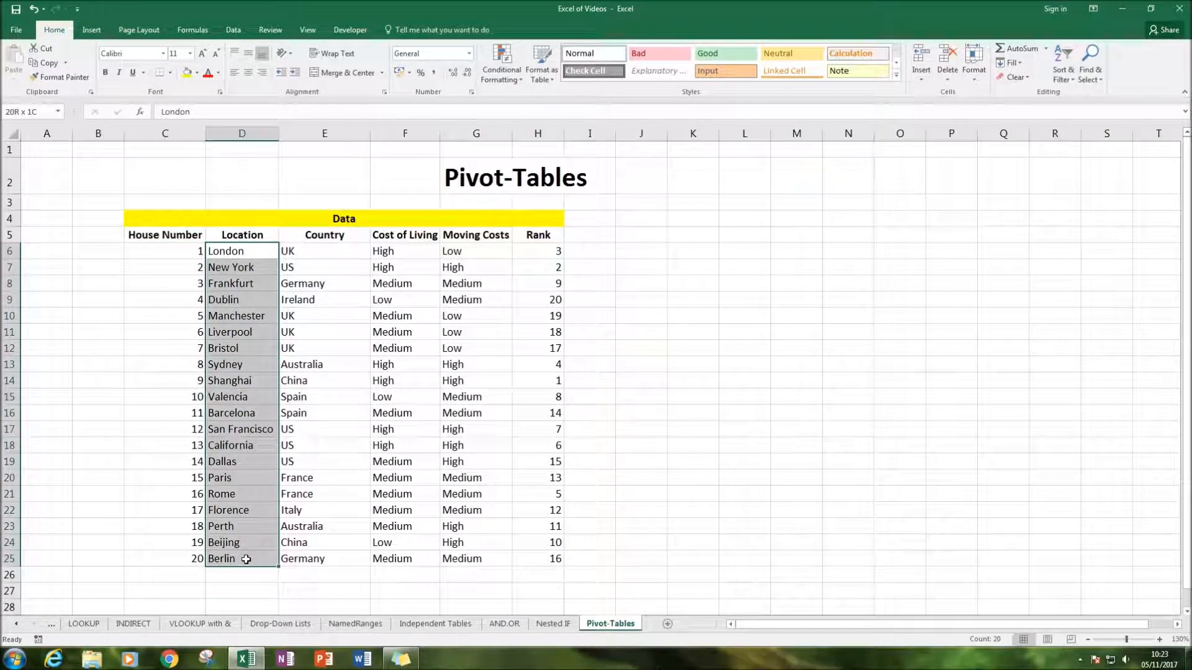
drag(314, 261, 311, 559)
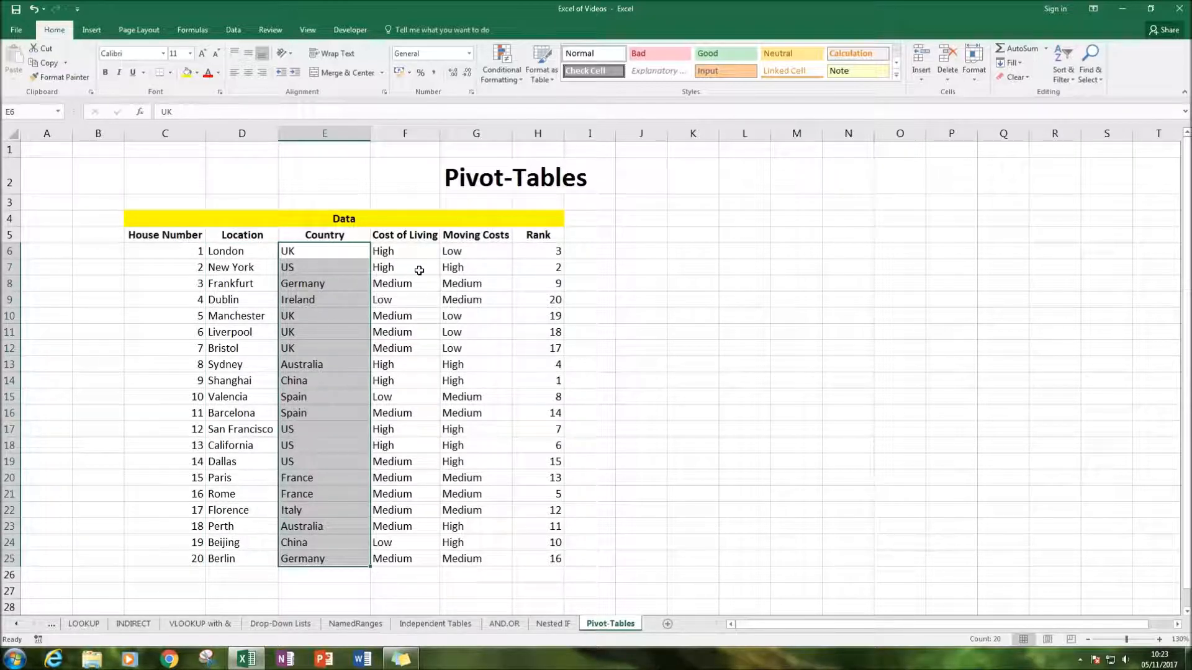
drag(383, 252, 403, 544)
drag(482, 252, 491, 511)
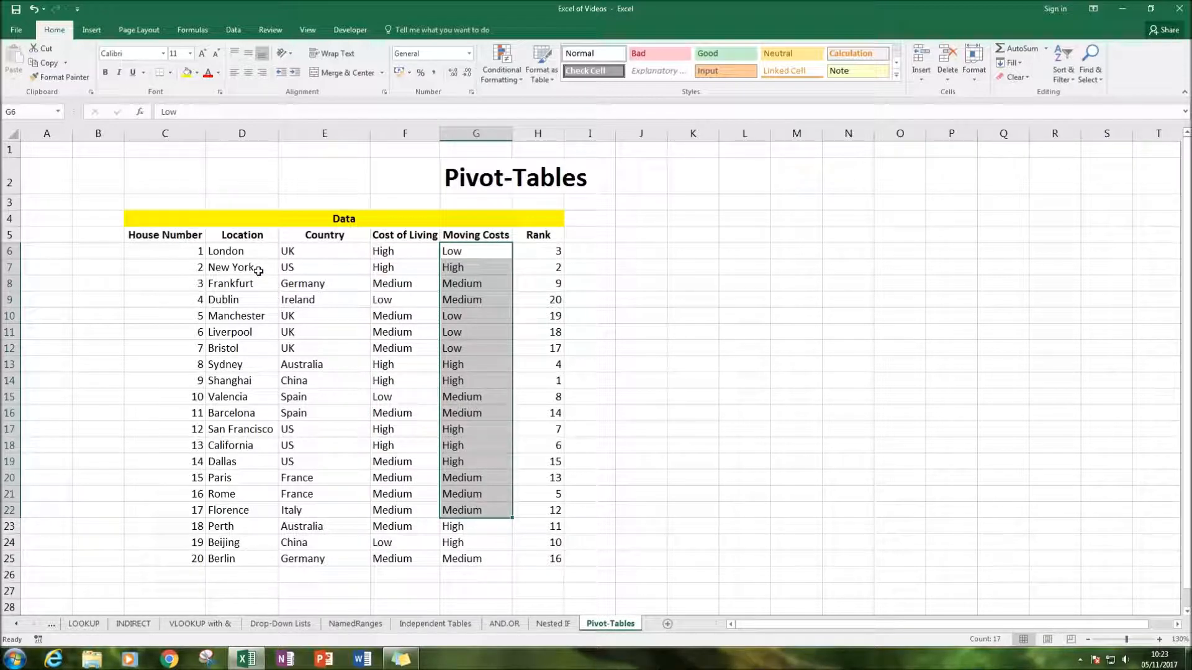
drag(226, 253, 354, 253)
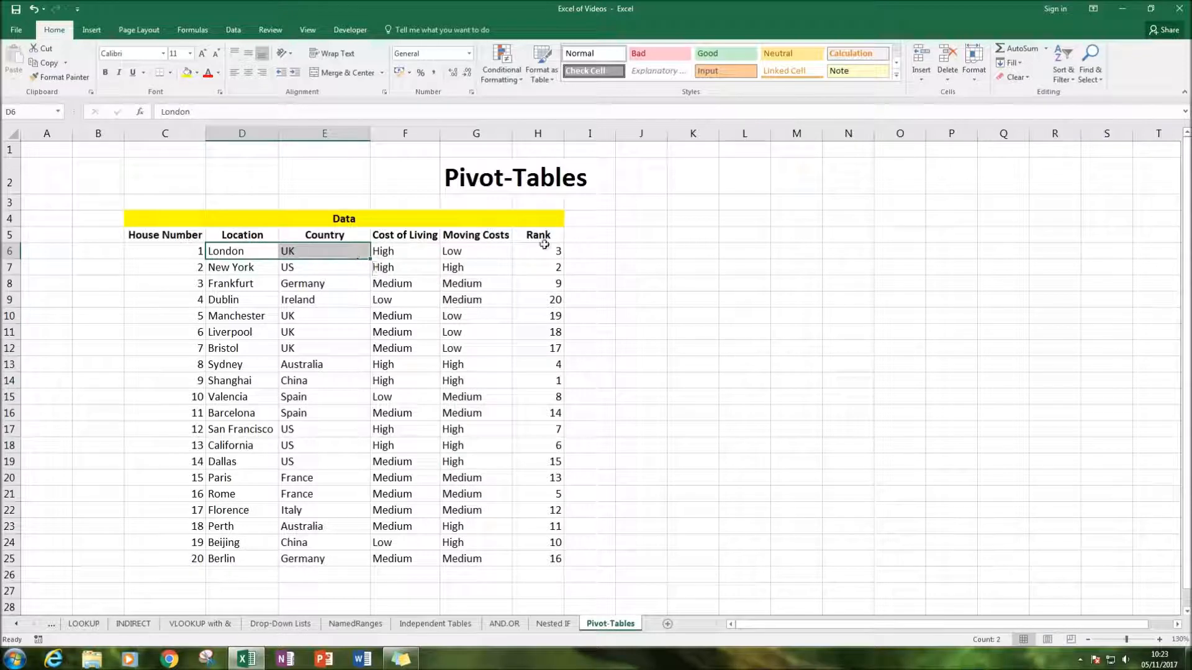
drag(540, 252, 545, 558)
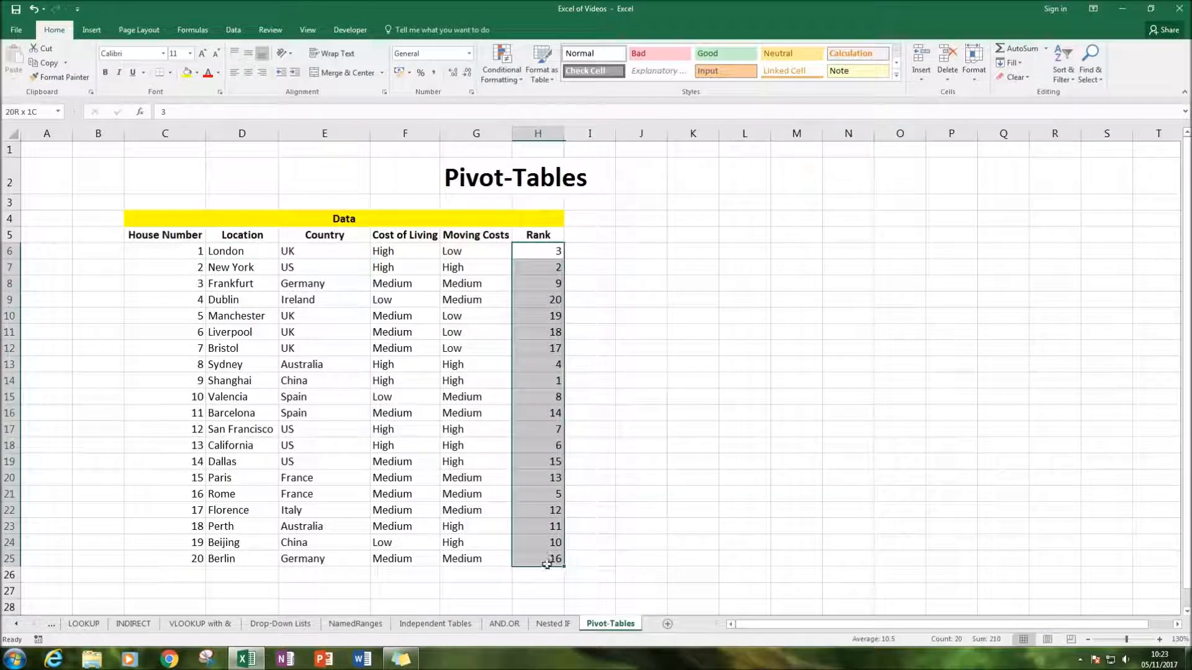
click(759, 397)
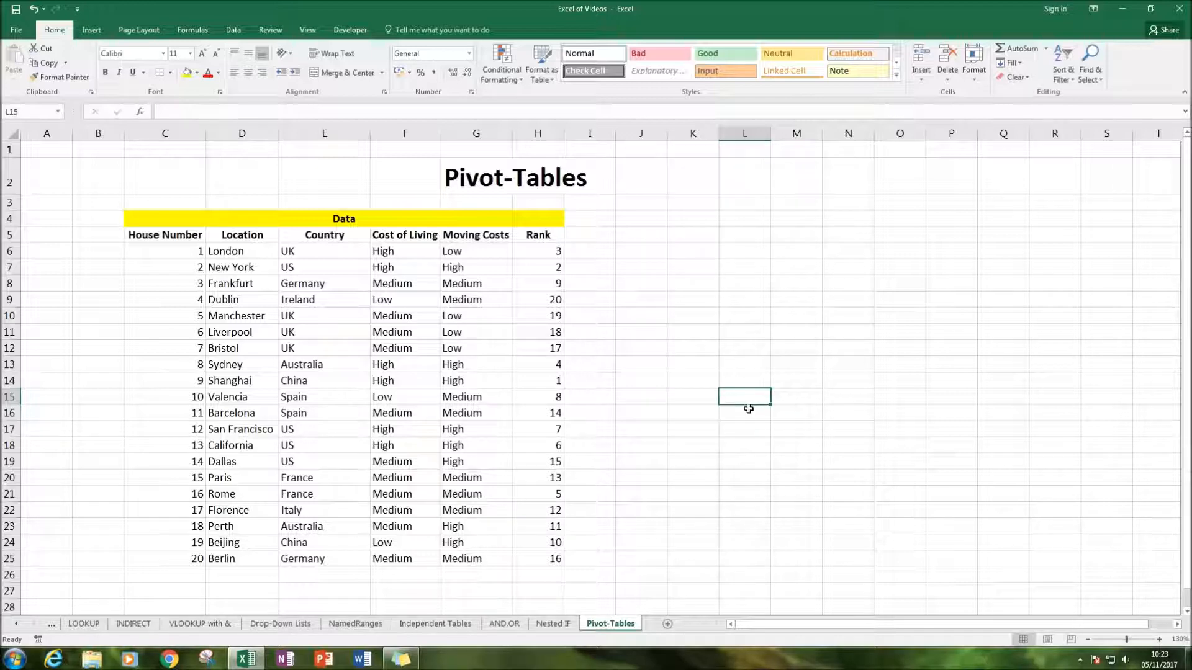
click(696, 301)
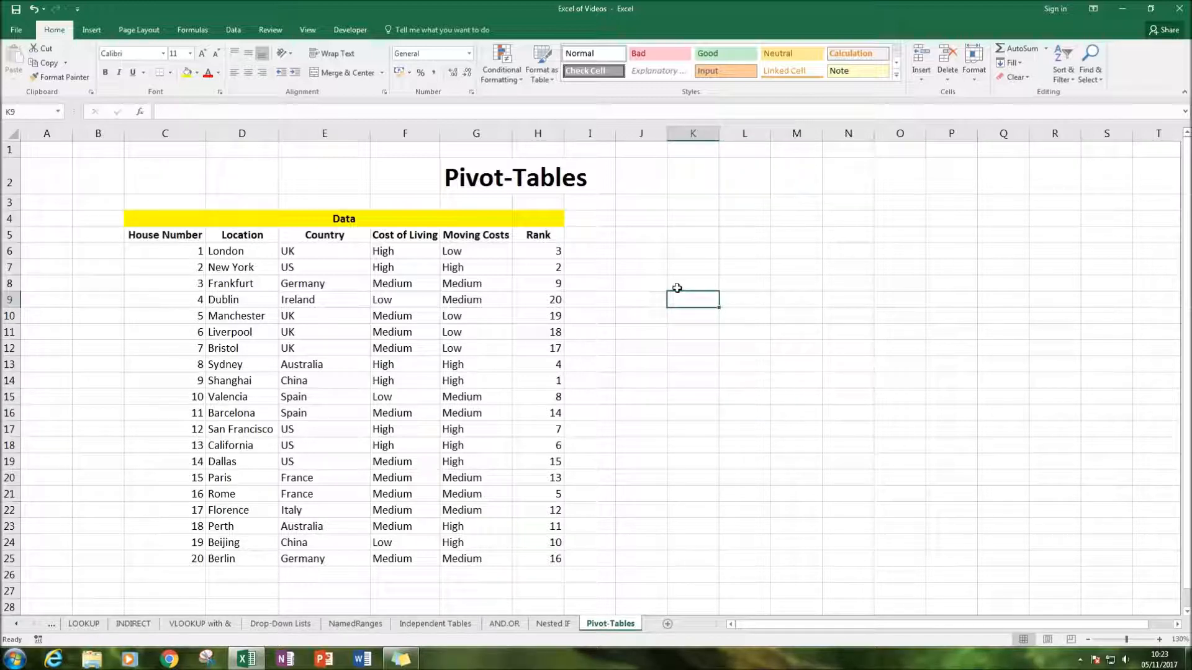
key(Right)
key(Right)
key(Right)
key(Right)
key(Right)
key(Right)
key(Right)
key(Right)
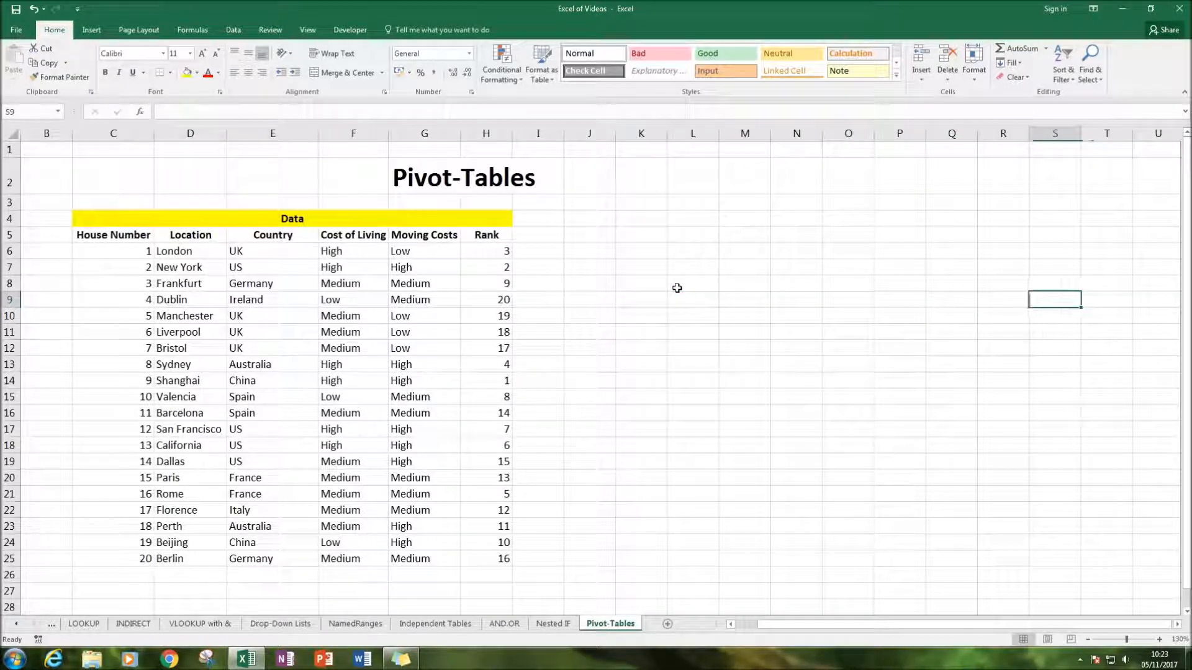
key(Right)
key(Right)
key(Left)
key(Left)
key(Left)
key(Left)
key(Left)
key(Left)
key(Left)
key(Up)
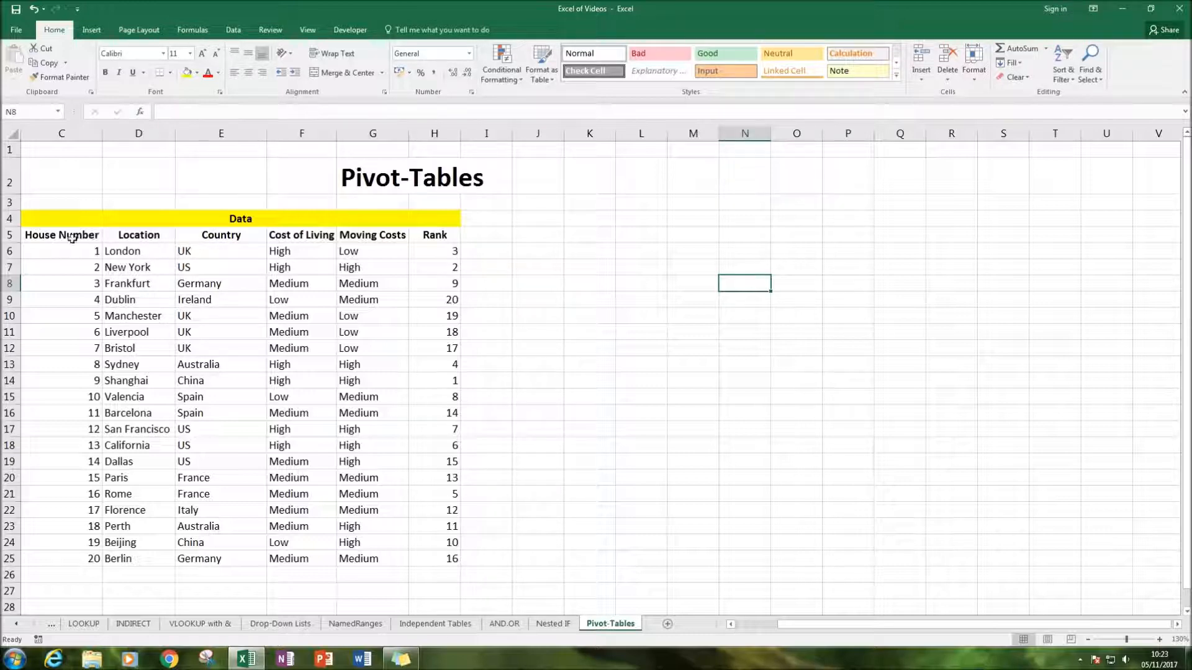
Start a new PivotTable from the table range C5:H25, headers included, and move its dialog clear of the source data
drag(66, 234, 460, 562)
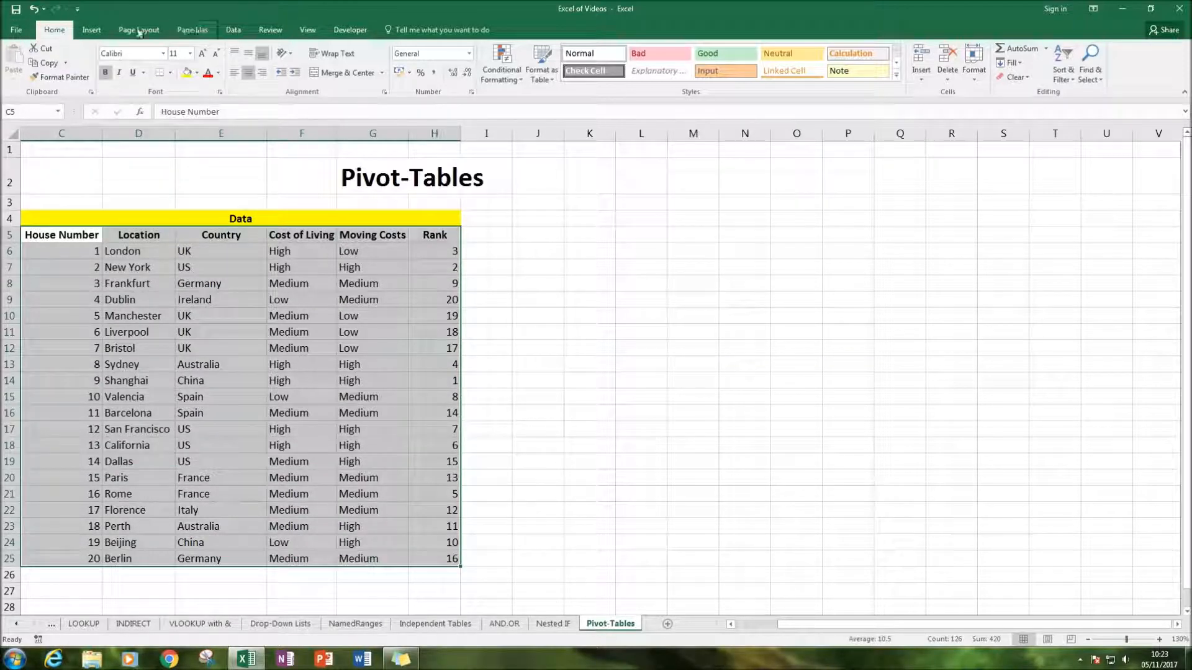
click(92, 30)
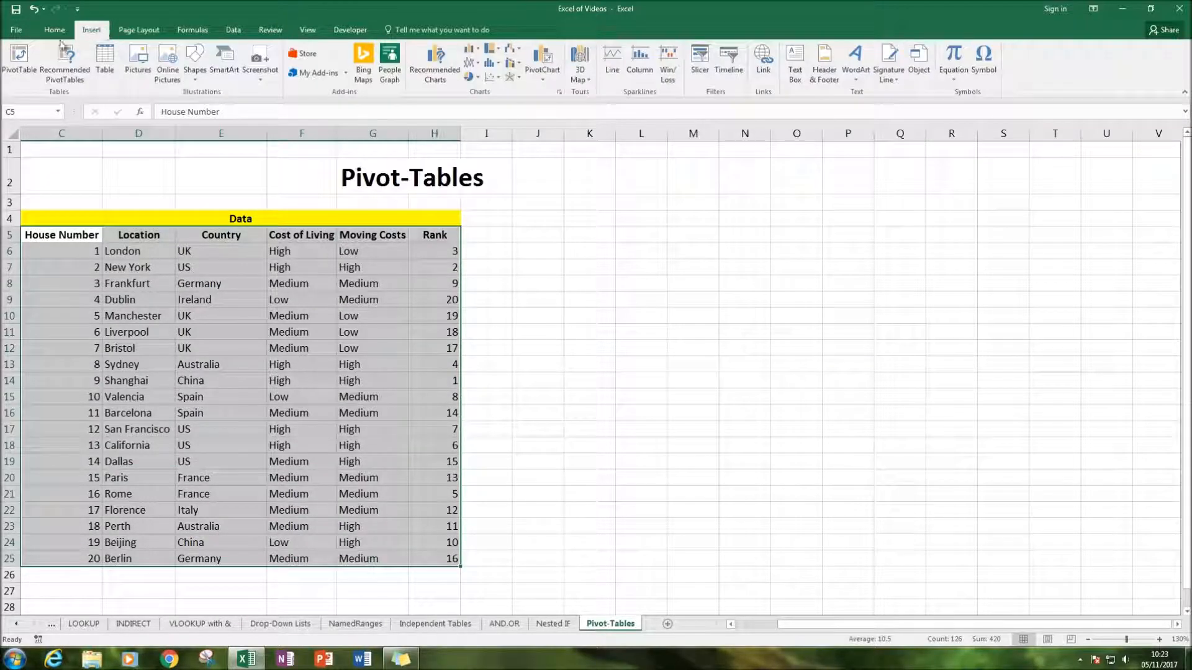
click(18, 56)
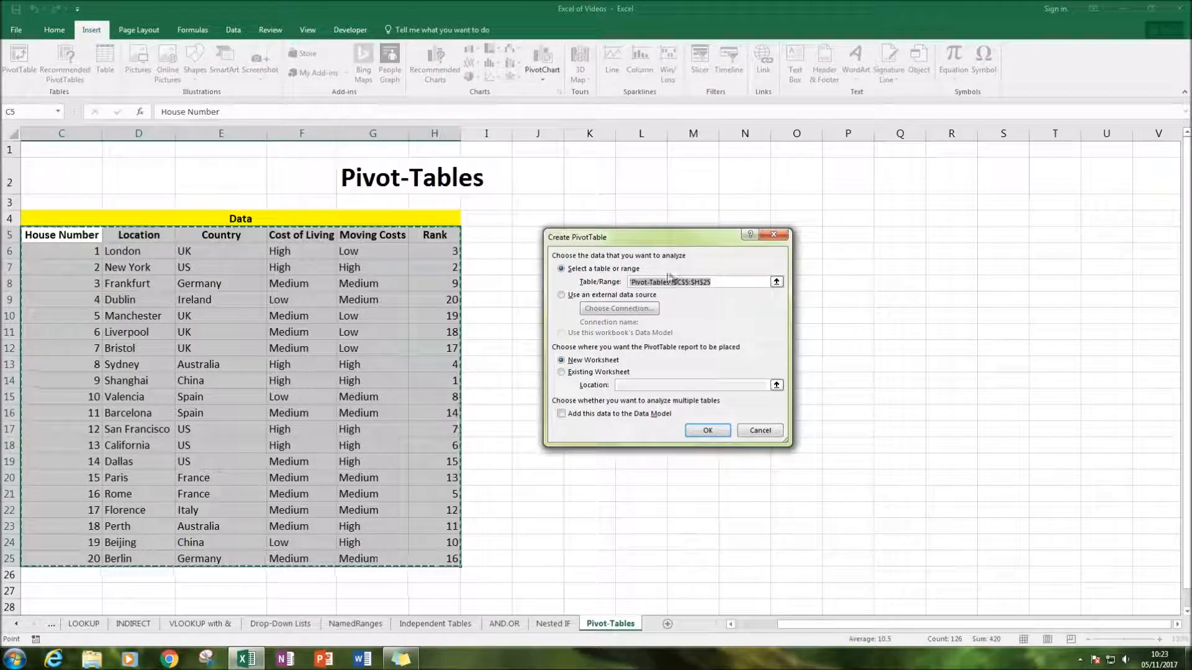
drag(627, 239, 551, 208)
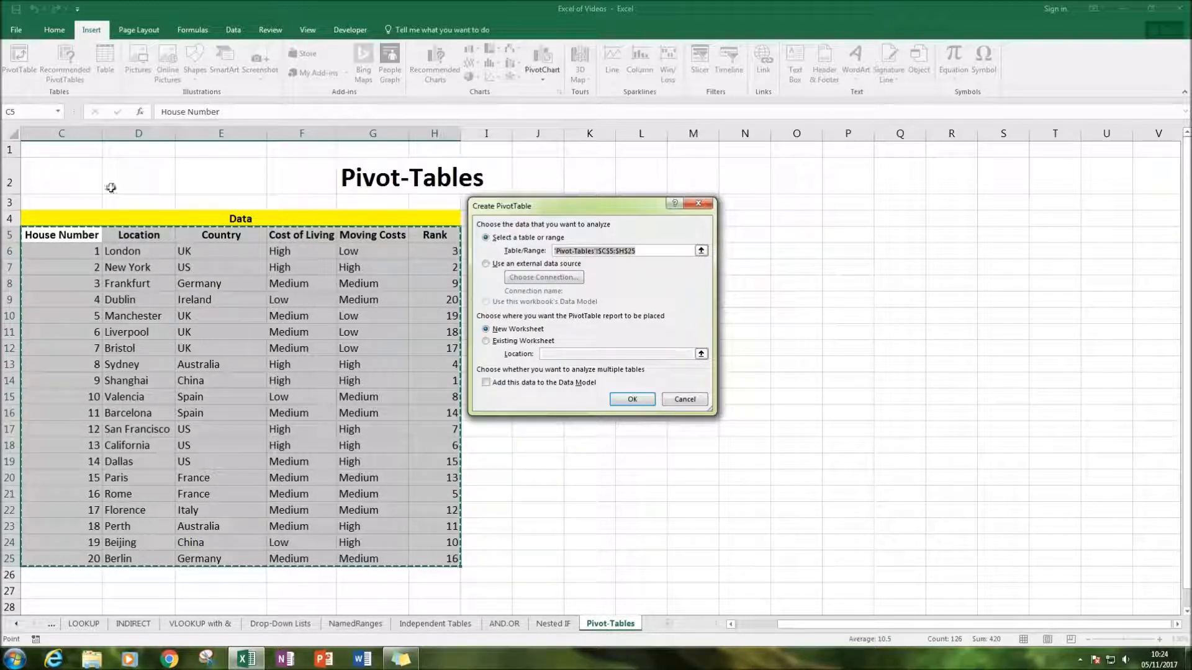
Choose the existing worksheet as the PivotTable's destination and reselect C5:H25 as its source range
click(70, 175)
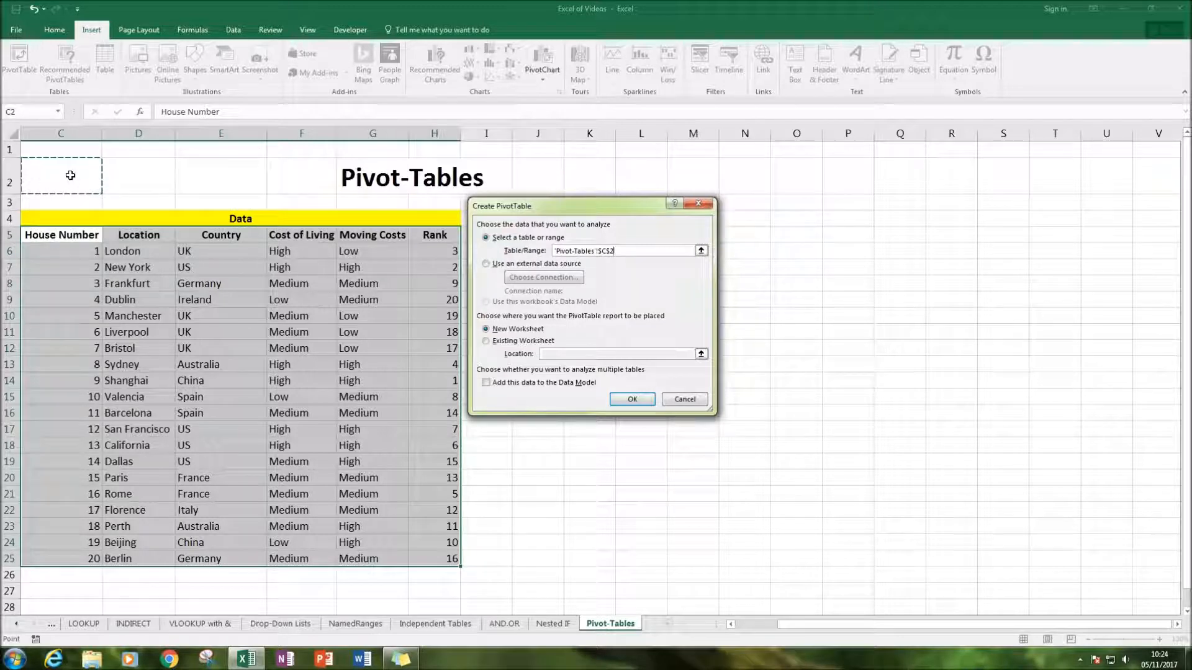
click(495, 342)
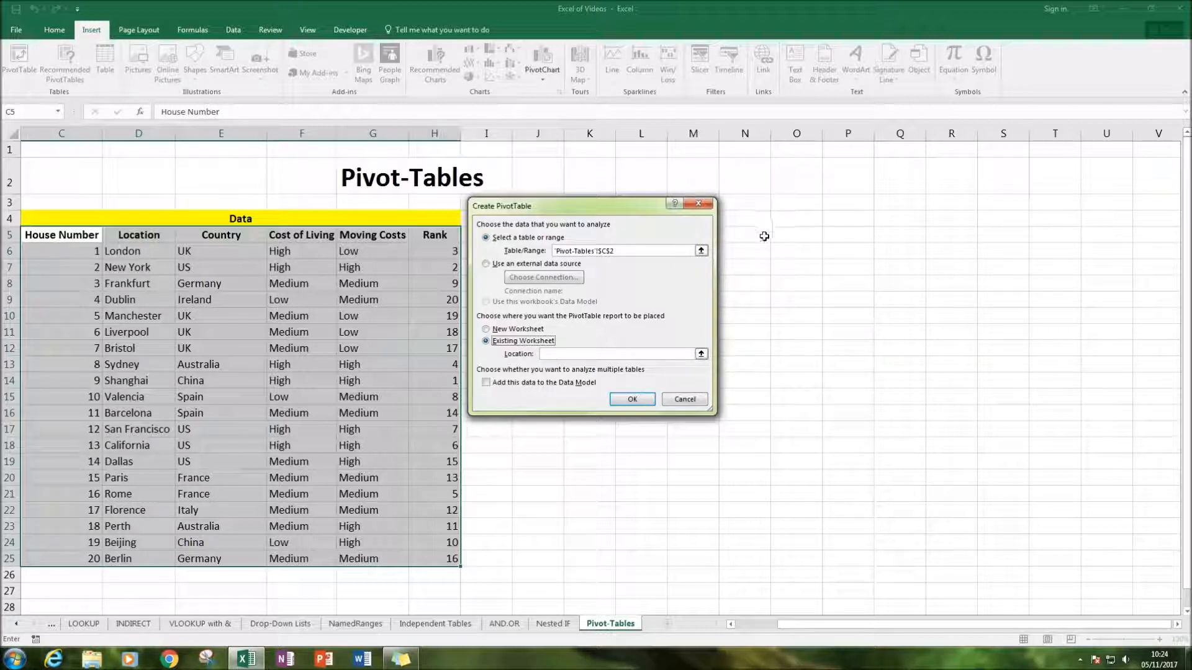
drag(618, 250, 552, 251)
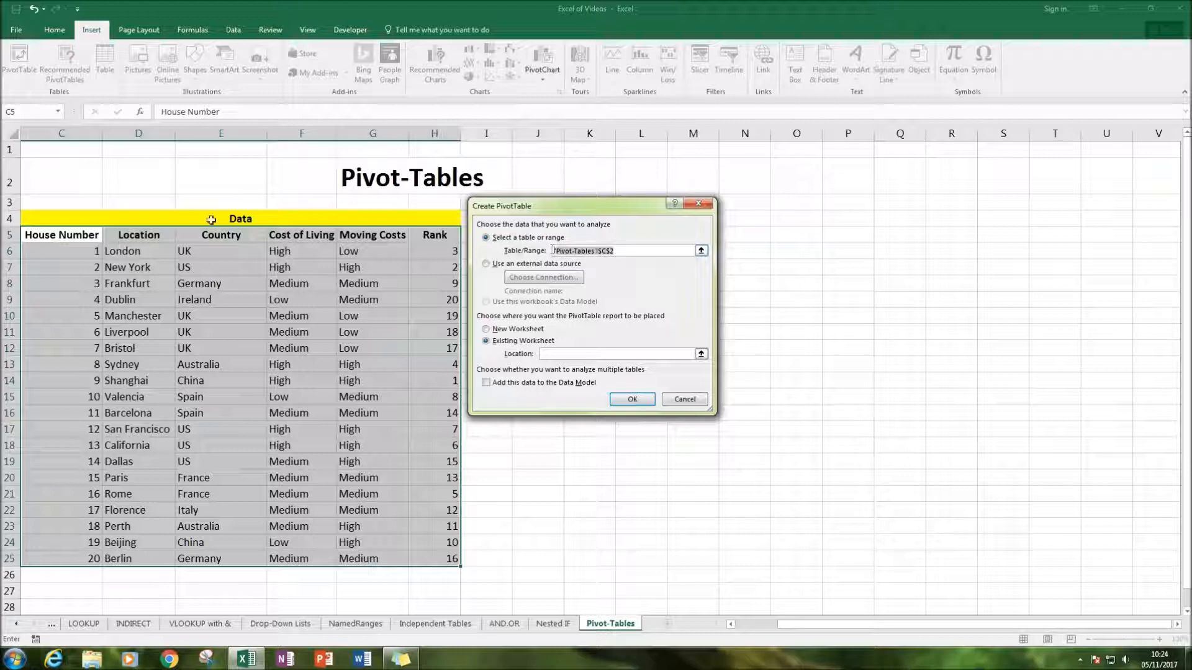
drag(62, 243, 449, 555)
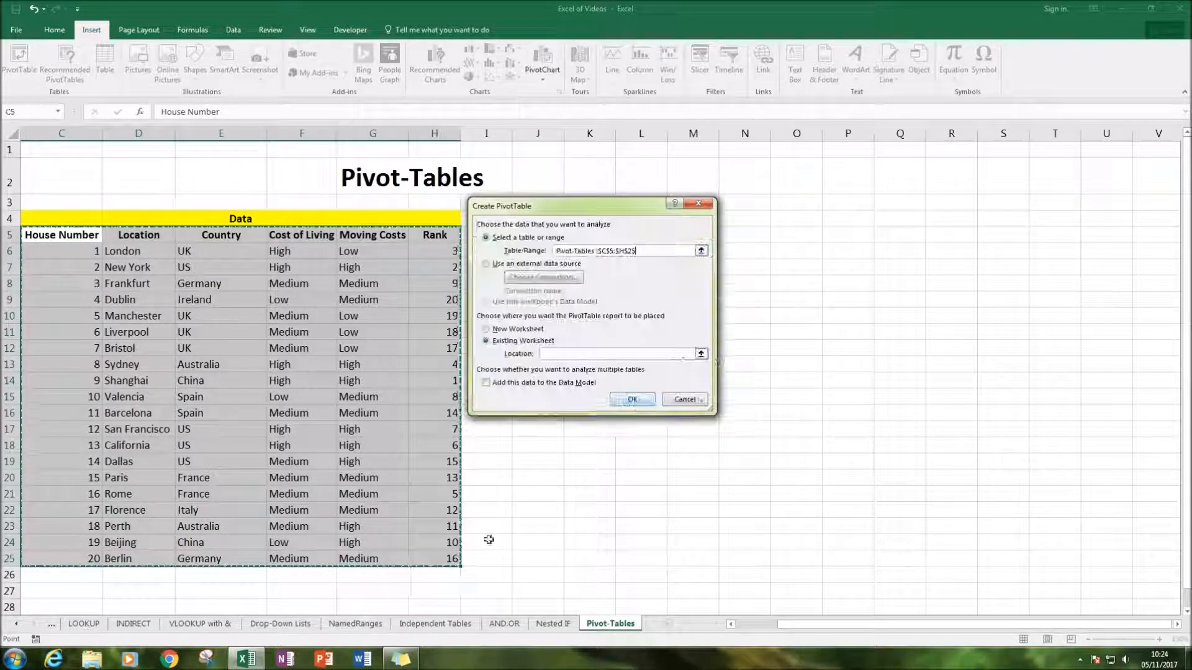
Set the PivotTable's location to cell N4 on the Pivot-Tables sheet and create it
click(615, 354)
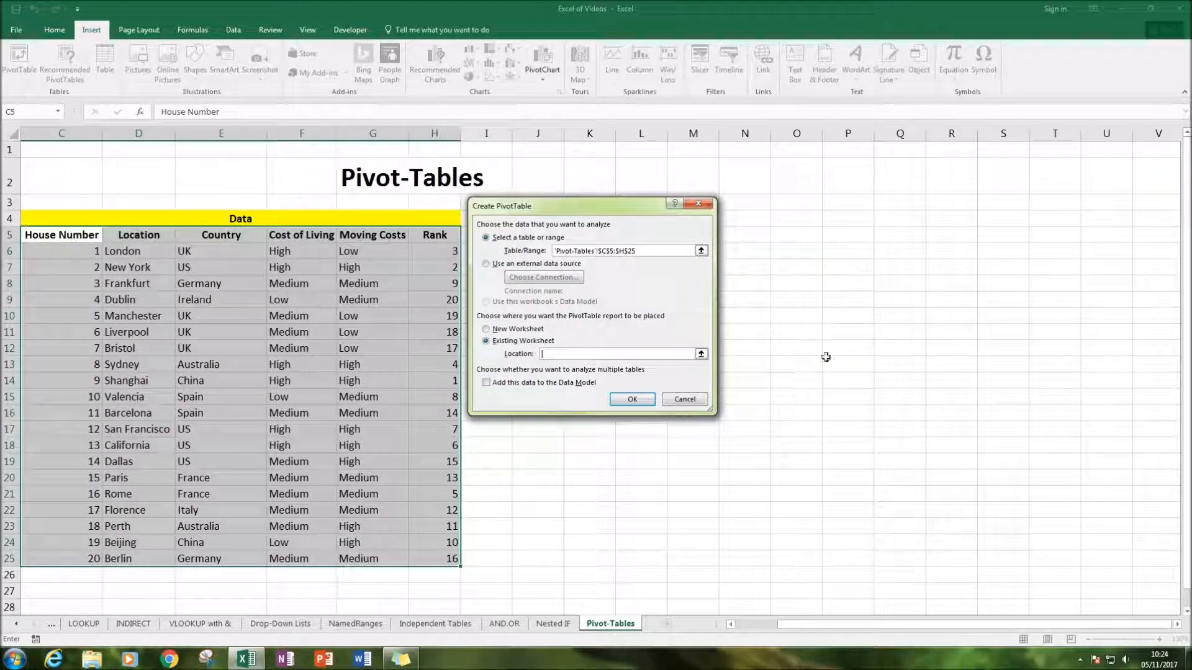
click(734, 218)
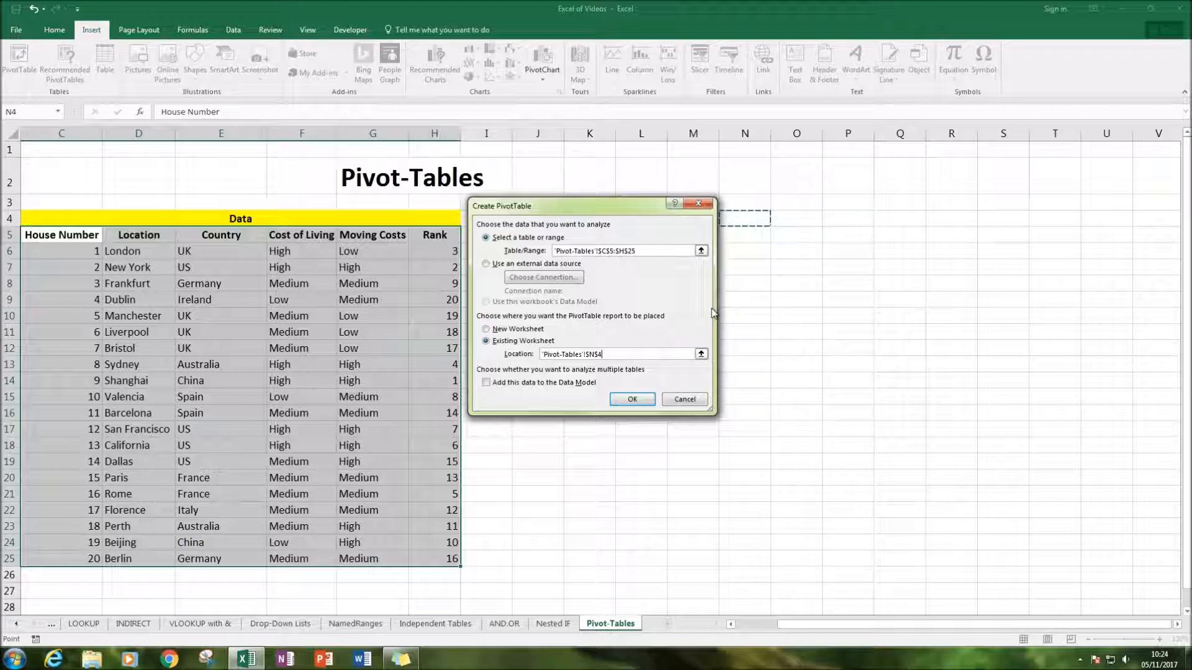
click(632, 399)
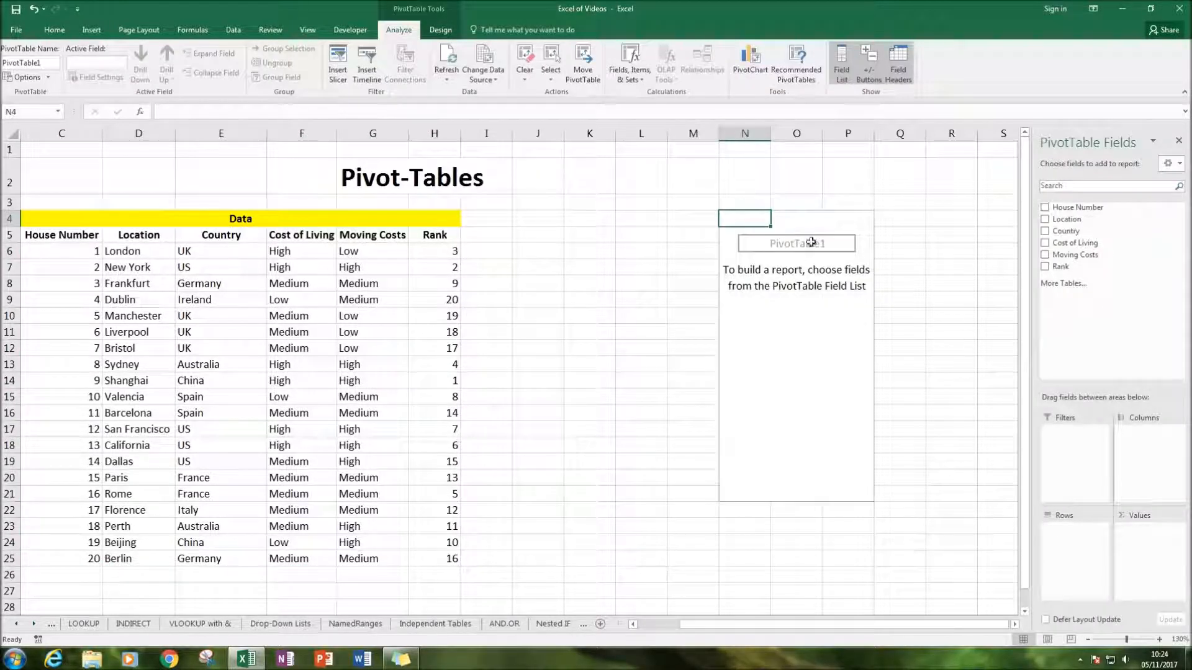
Delete the empty columns K to M between the data table and the PivotTable
drag(1069, 231, 1058, 444)
click(1160, 640)
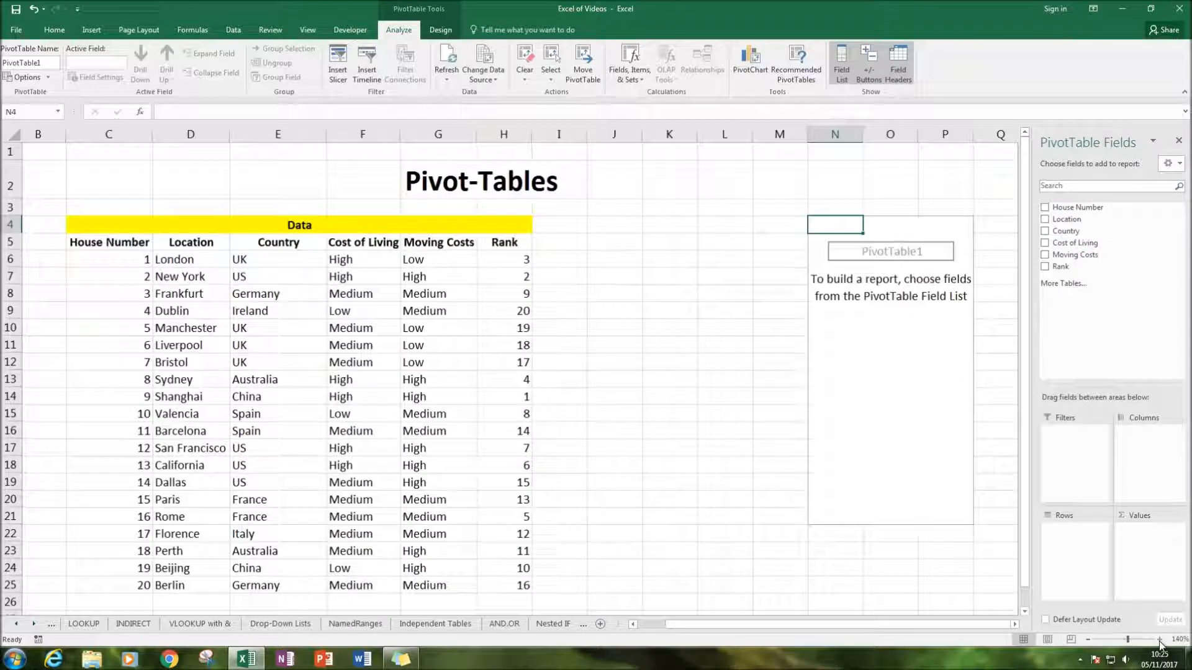
click(1088, 639)
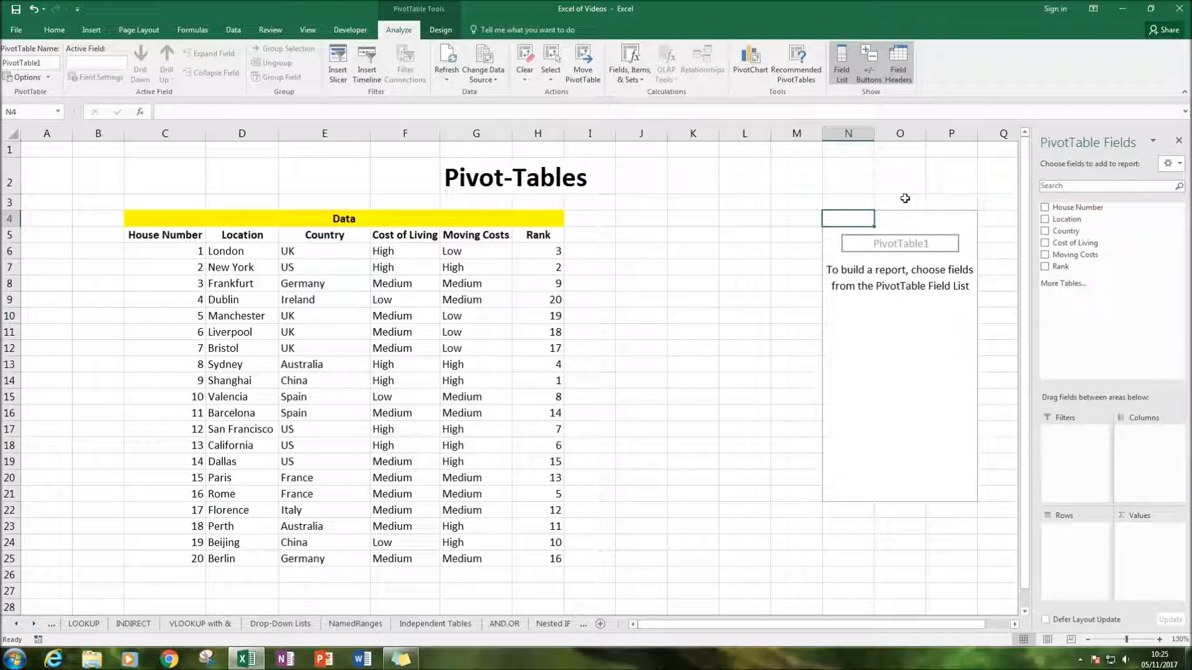
drag(797, 133, 703, 142)
right_click(704, 142)
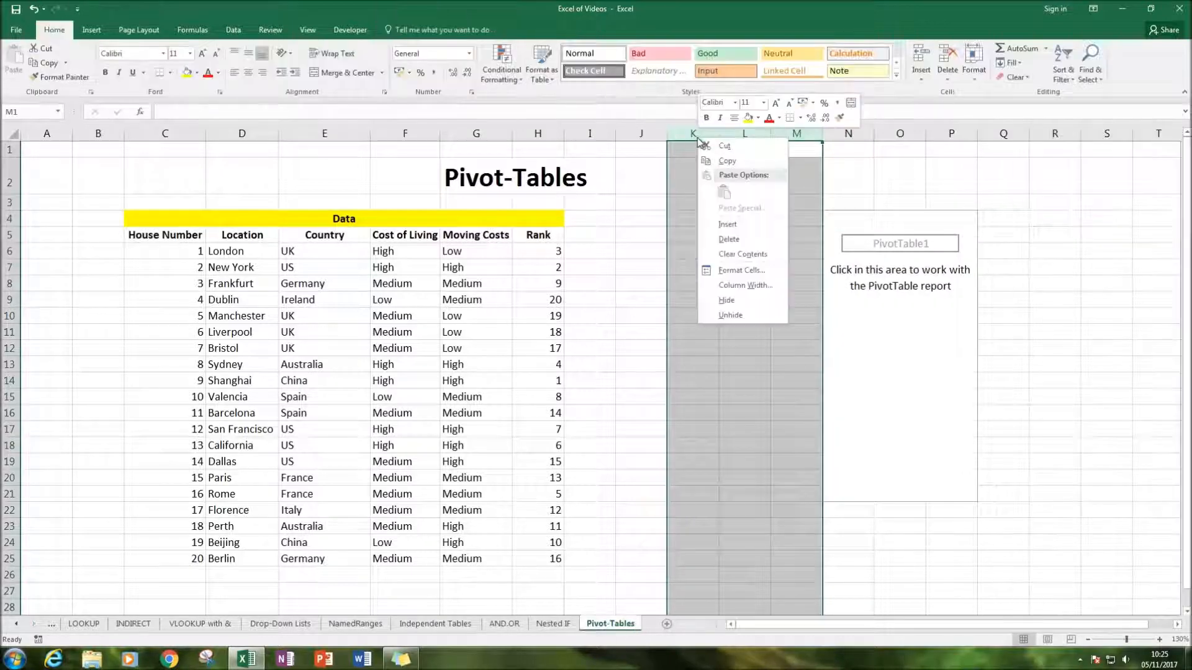
click(729, 240)
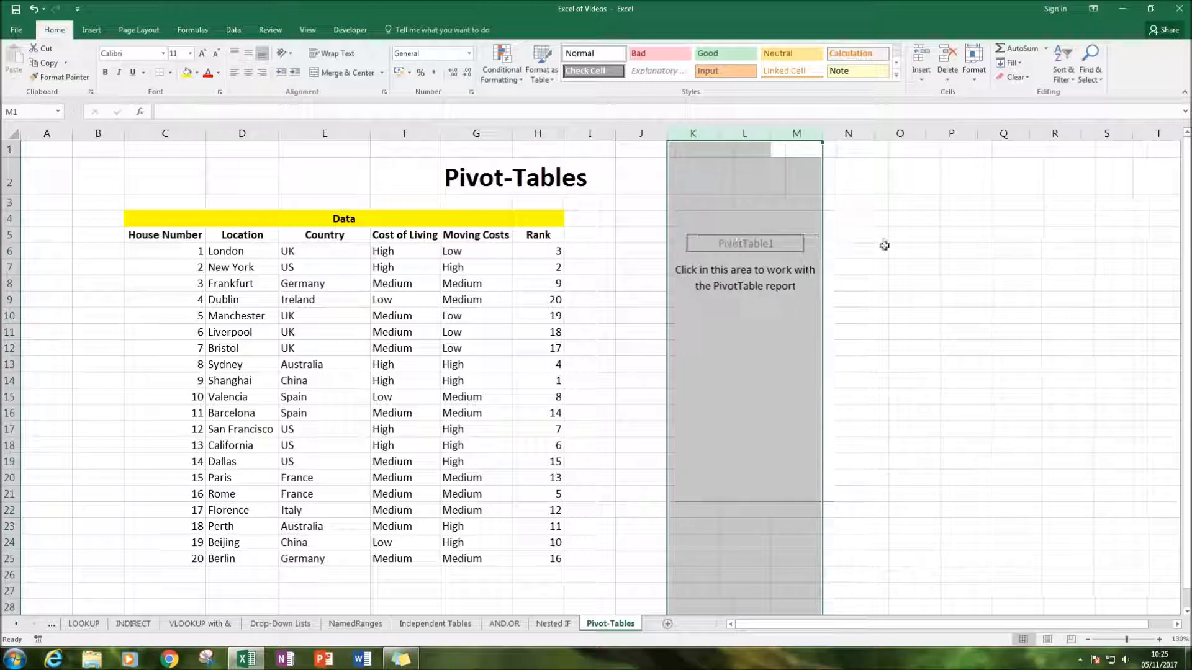
click(951, 235)
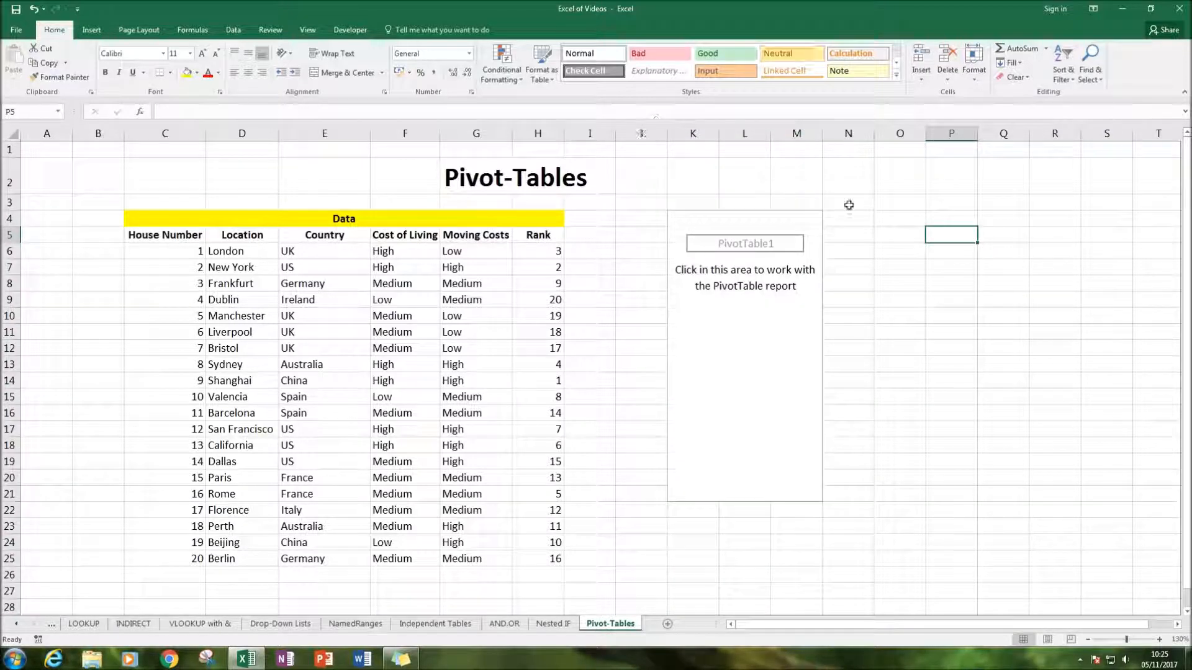
Add Country as the PivotTable's row labels and Rank as its summed values
click(684, 217)
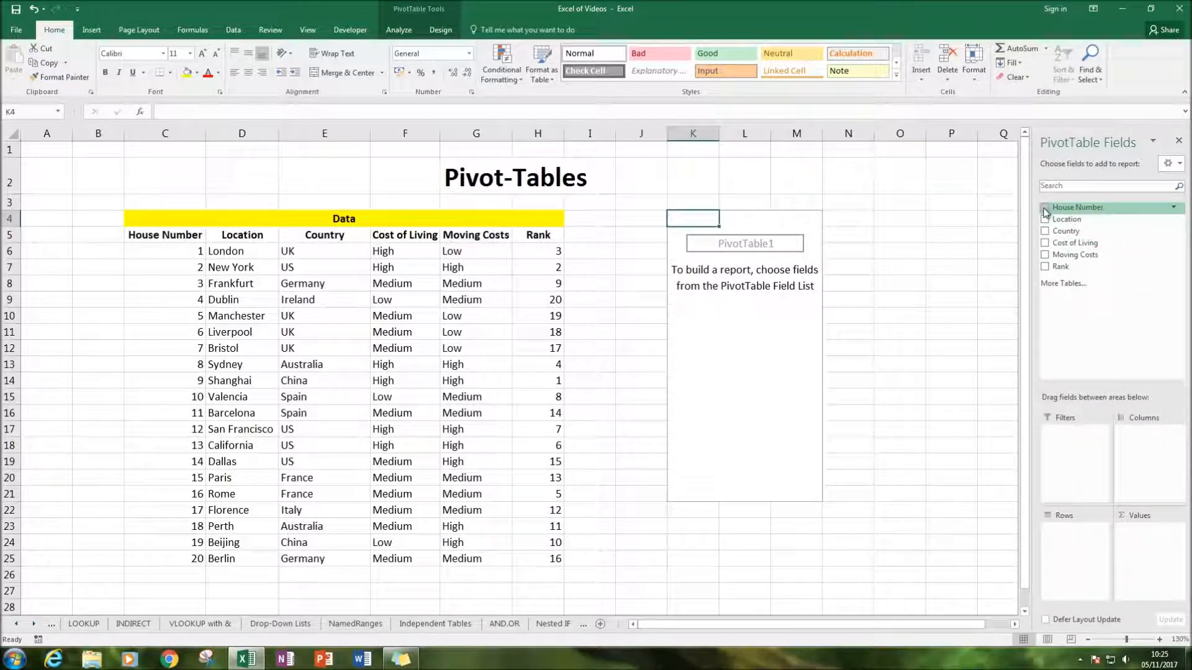
click(1059, 235)
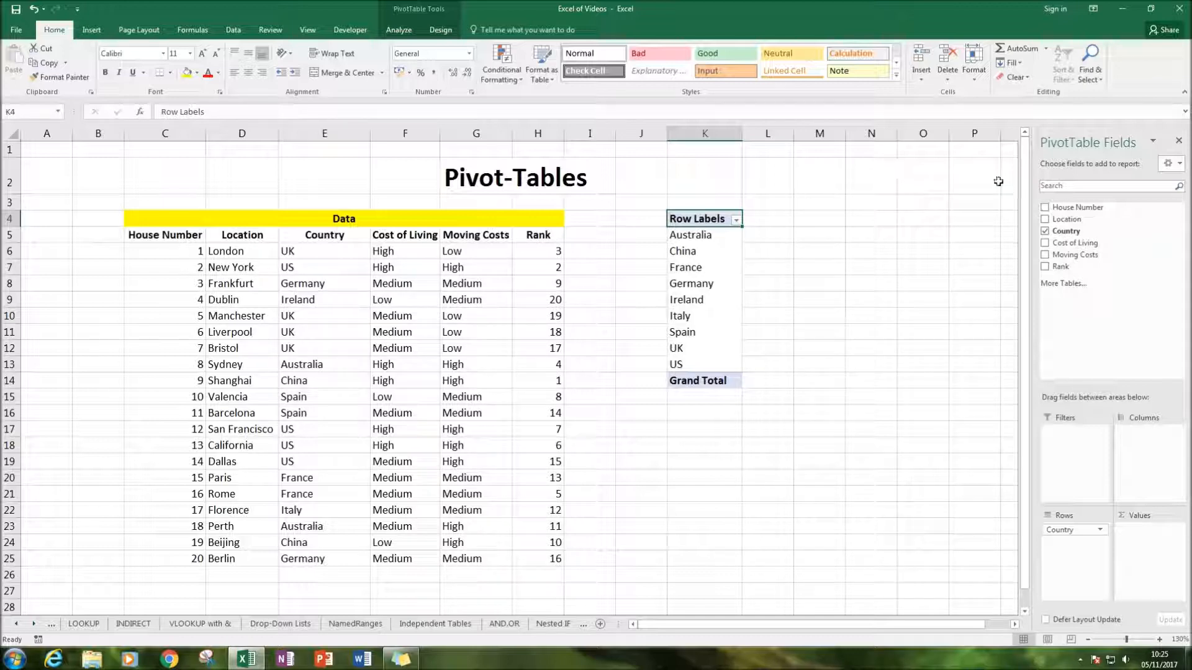
drag(1058, 267, 1051, 274)
click(1047, 268)
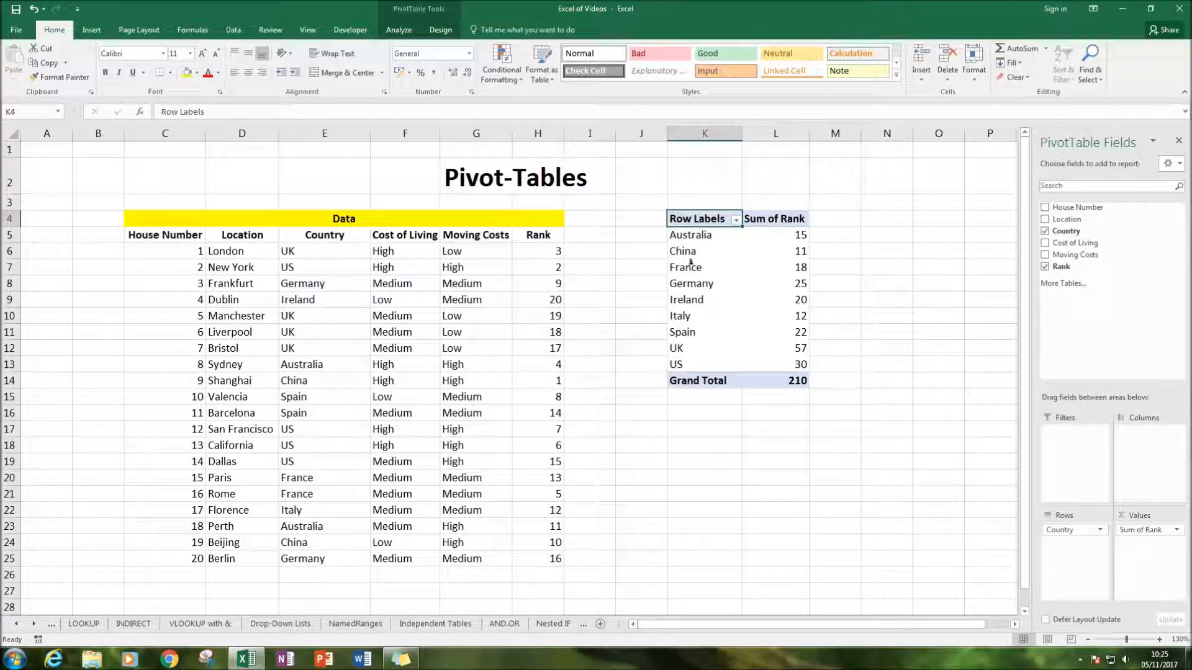
Compare Australia's individual ranks in the data table with its Sum of Rank in the PivotTable
click(320, 364)
click(295, 521)
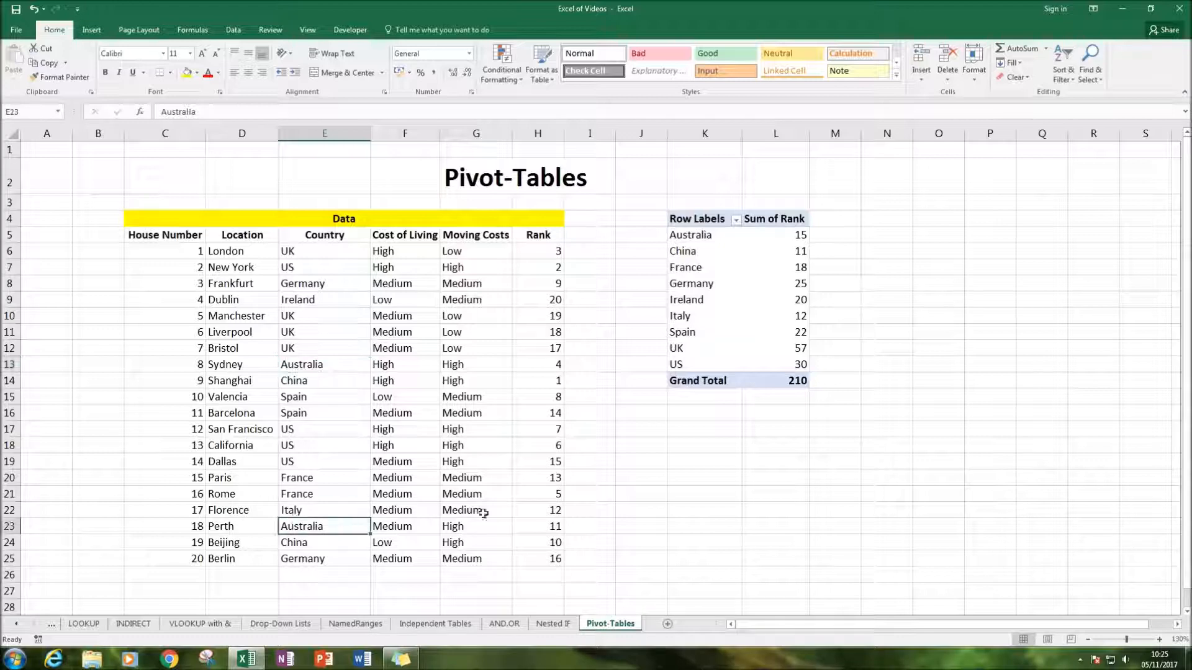
click(539, 526)
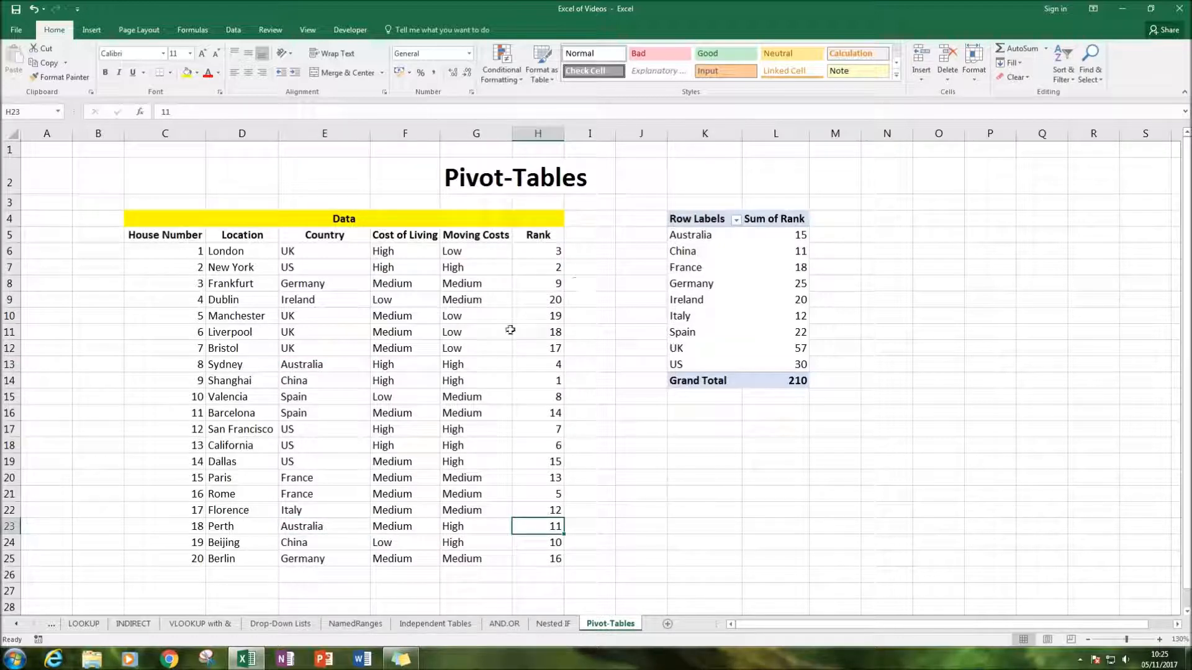
click(540, 380)
click(546, 364)
click(795, 236)
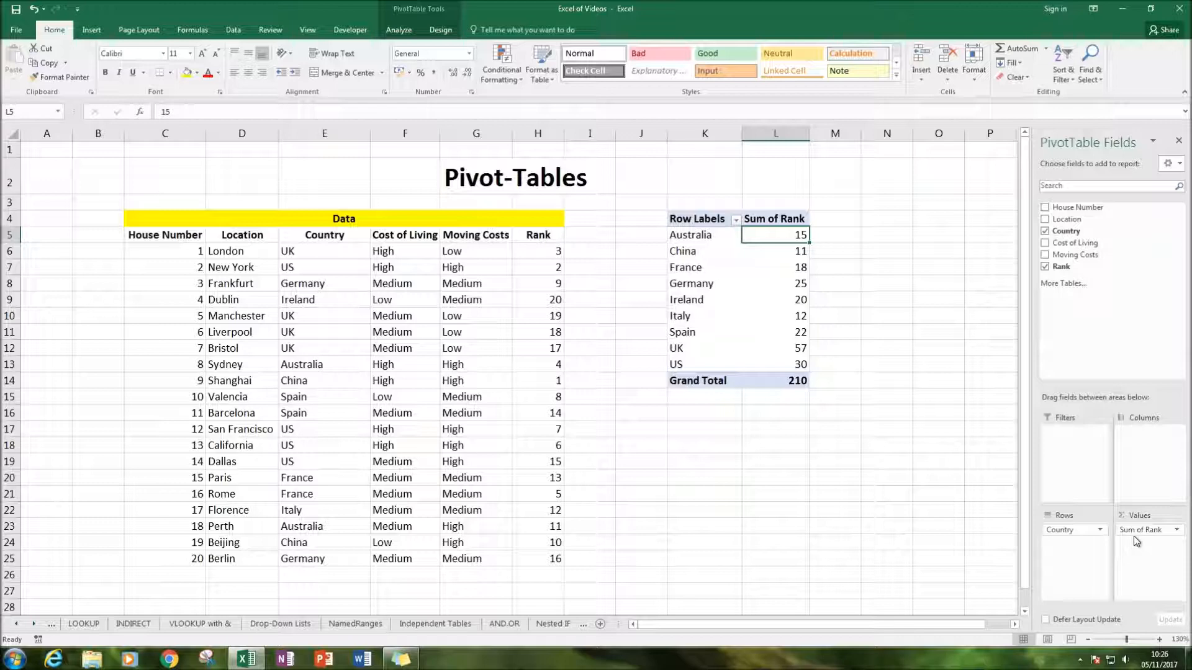
Change the Rank value field to summarize by Count instead of Sum
click(1178, 533)
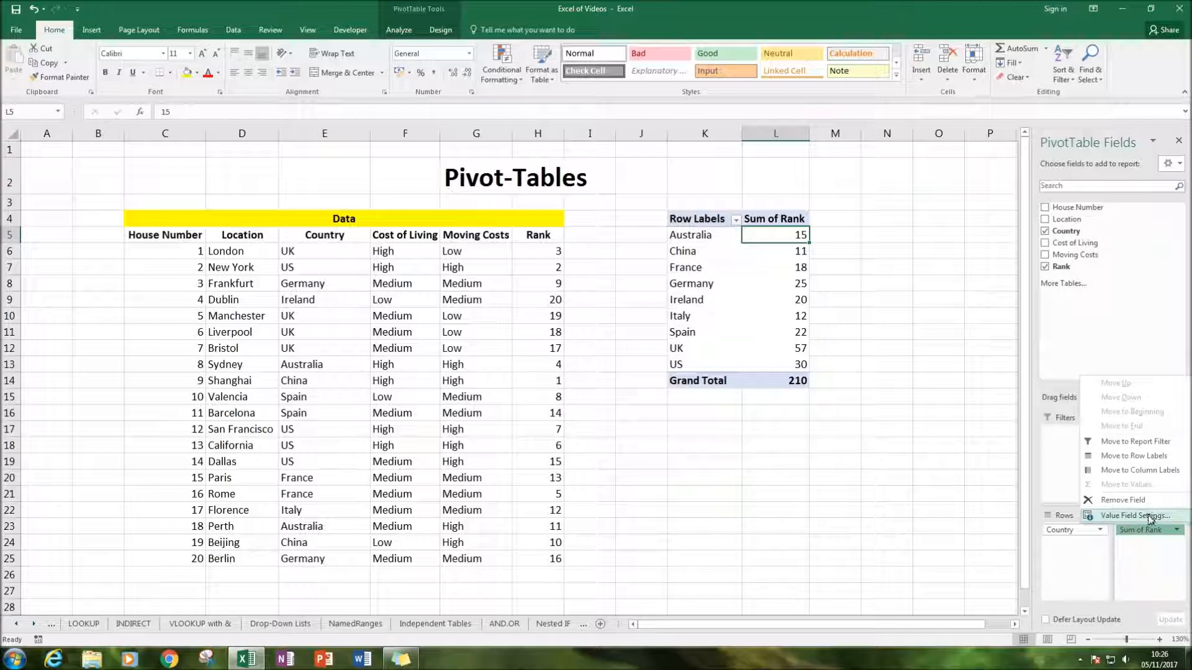
click(1148, 515)
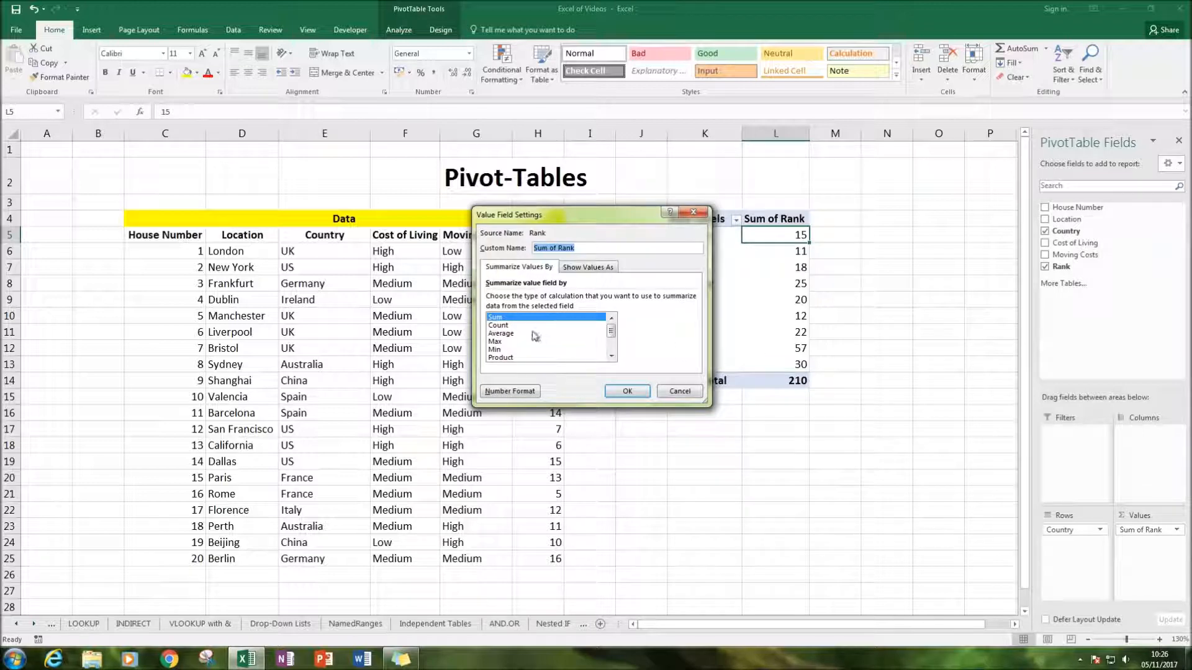
click(497, 325)
click(627, 391)
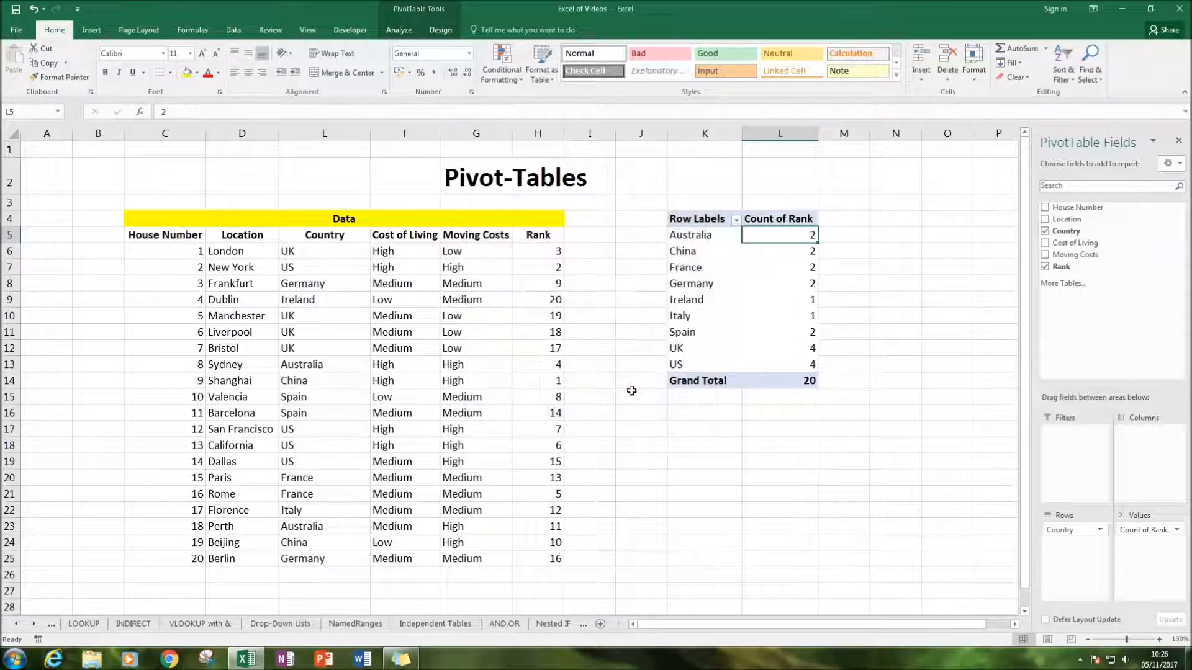
Check the PivotTable's Count of Rank grand total against the Rank entries in H6:H25
click(799, 446)
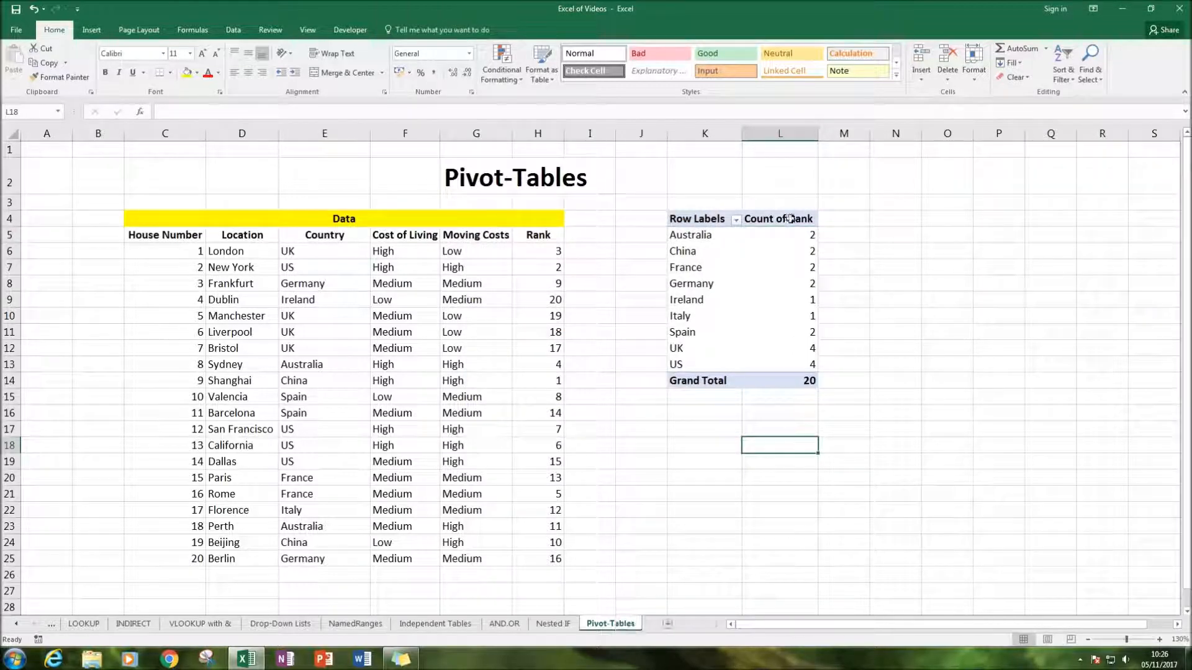
click(782, 239)
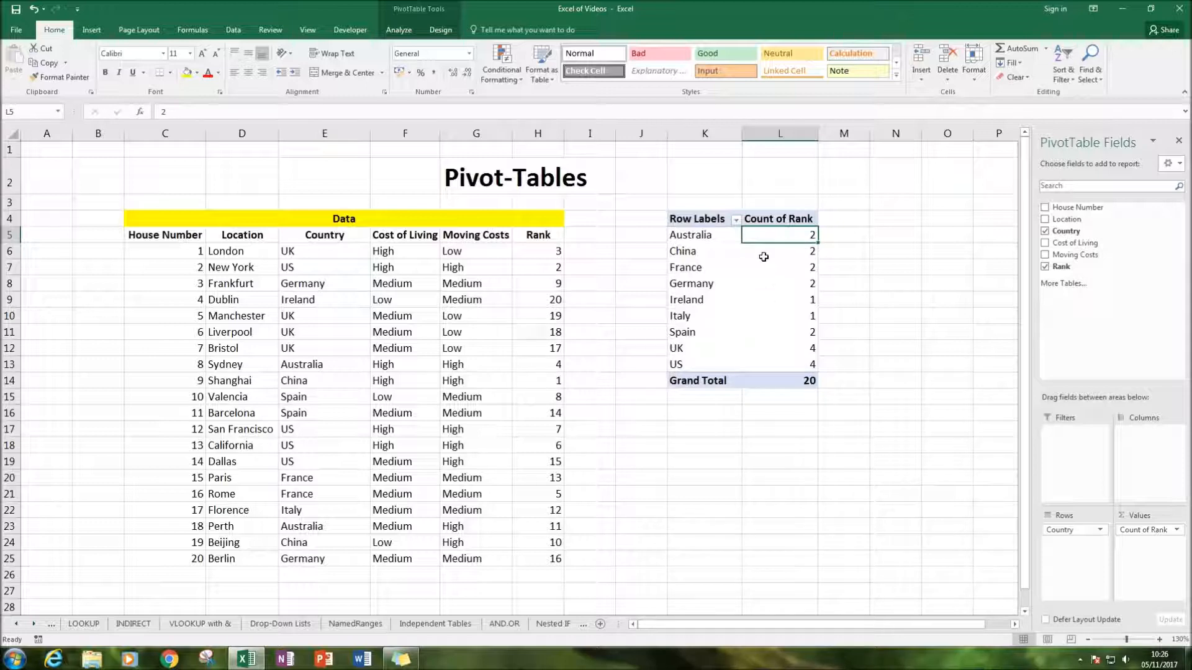
click(809, 379)
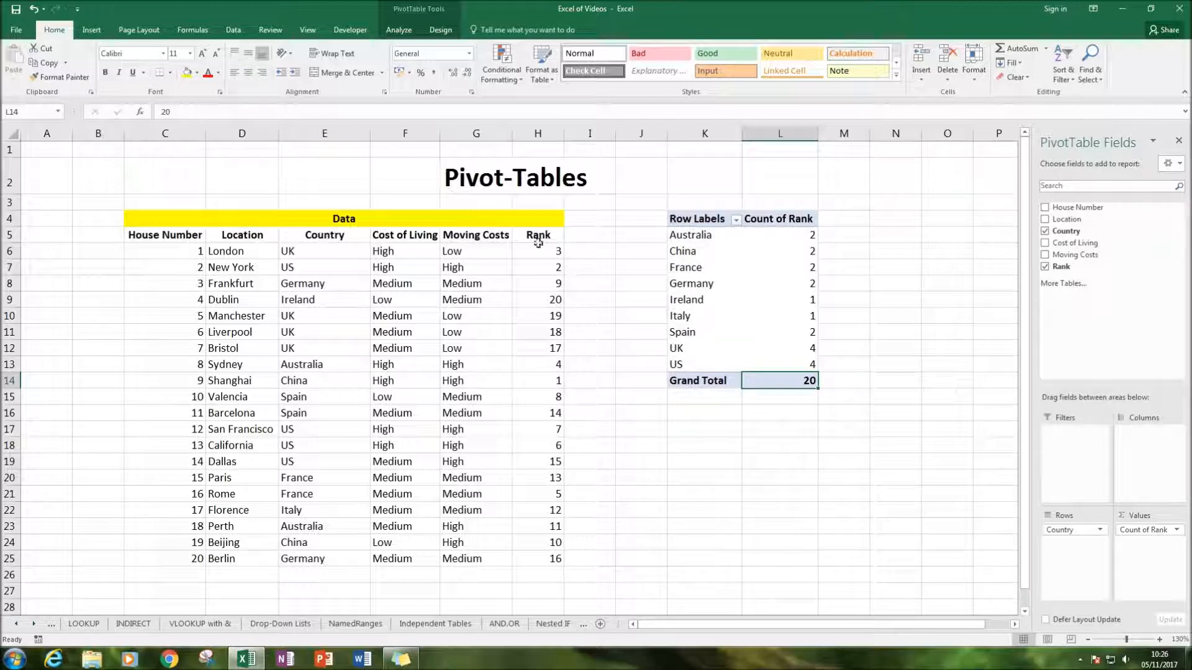
drag(538, 250, 524, 562)
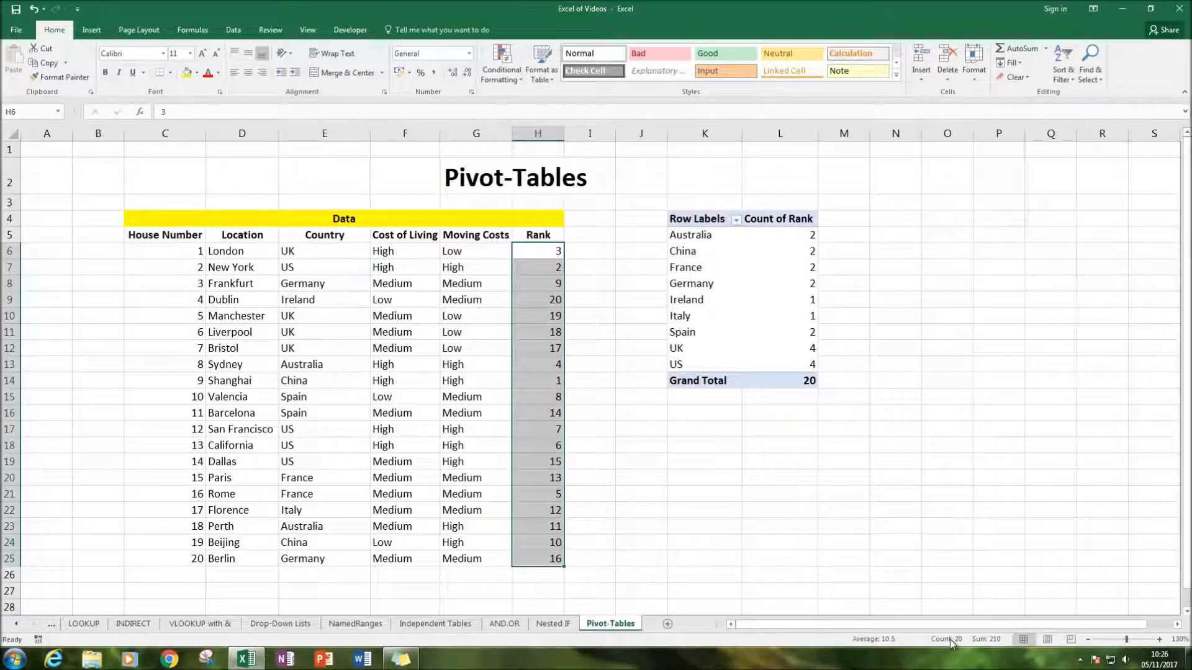
click(890, 450)
click(761, 249)
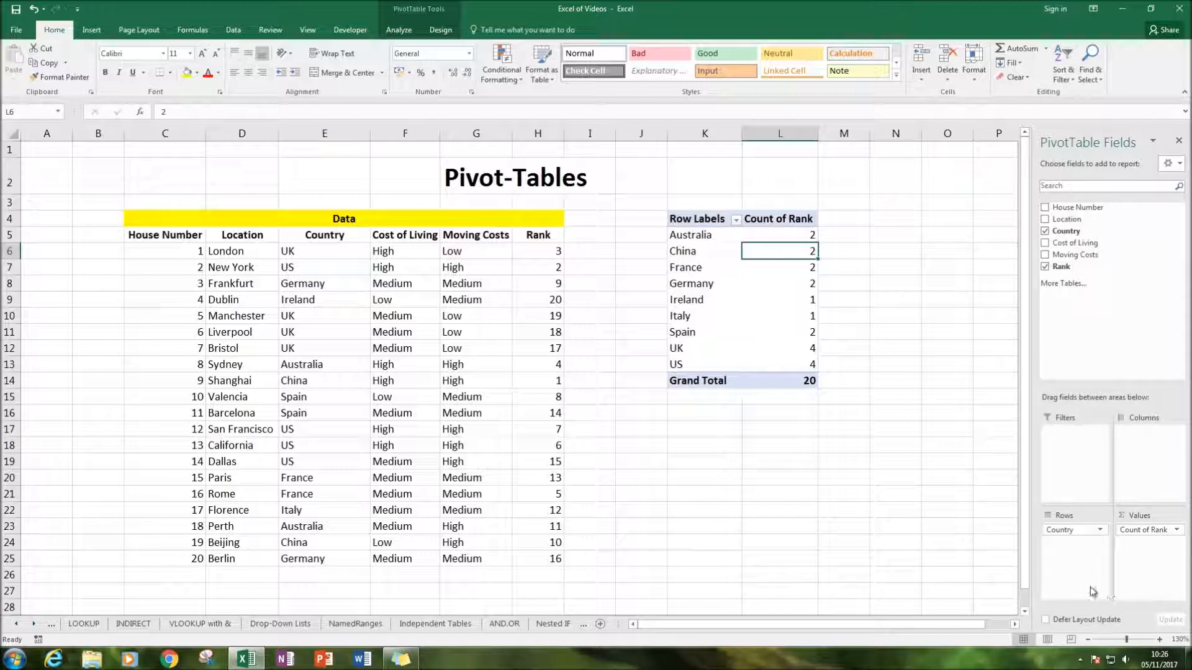
Clear Rank and Country from the PivotTable, and rebuild it with Country in Rows and Rank only in Values
click(1045, 267)
click(1045, 231)
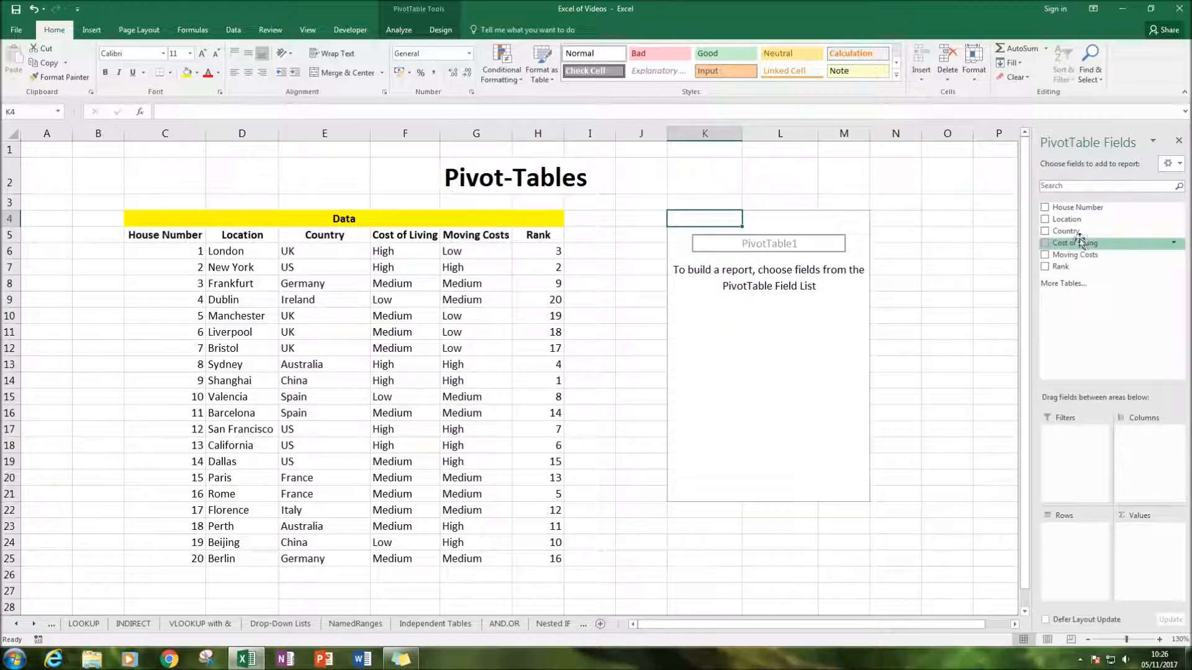
drag(1072, 233, 1083, 549)
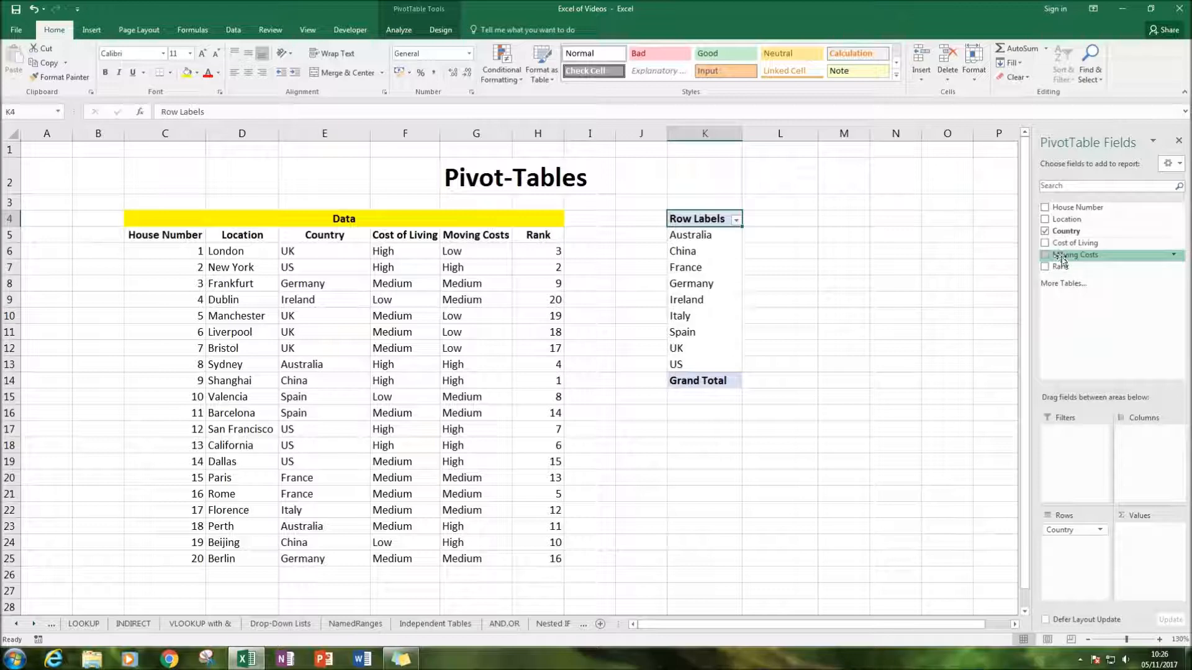
drag(1059, 269, 1142, 450)
drag(1067, 272, 1148, 530)
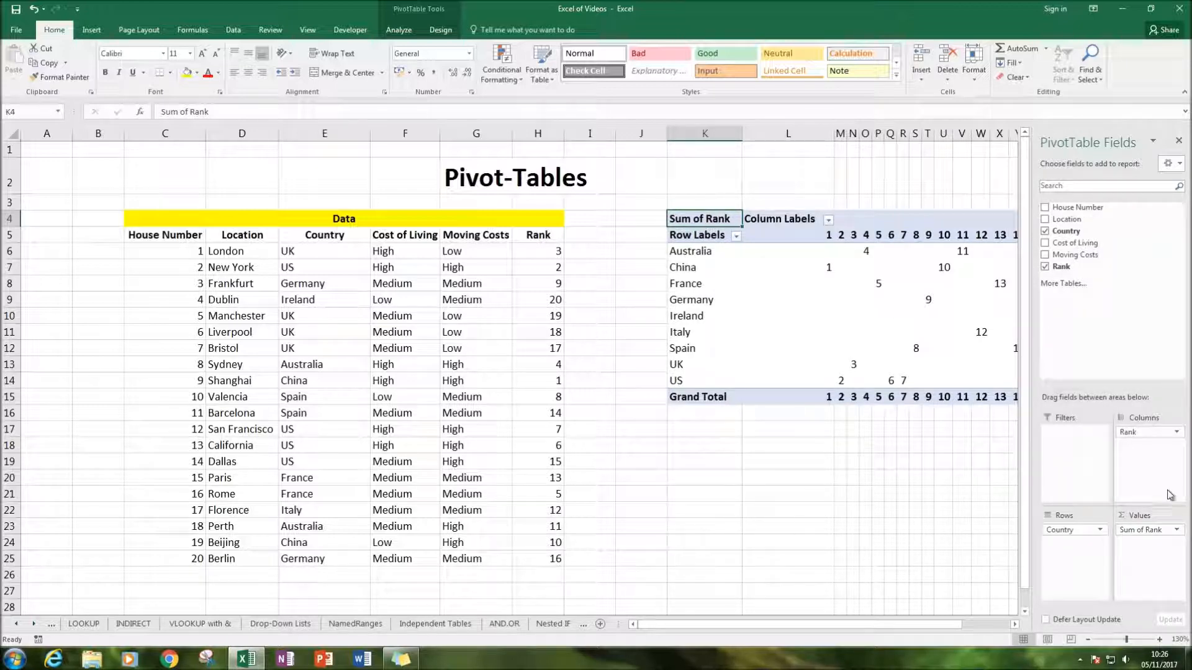
drag(1135, 437, 1084, 323)
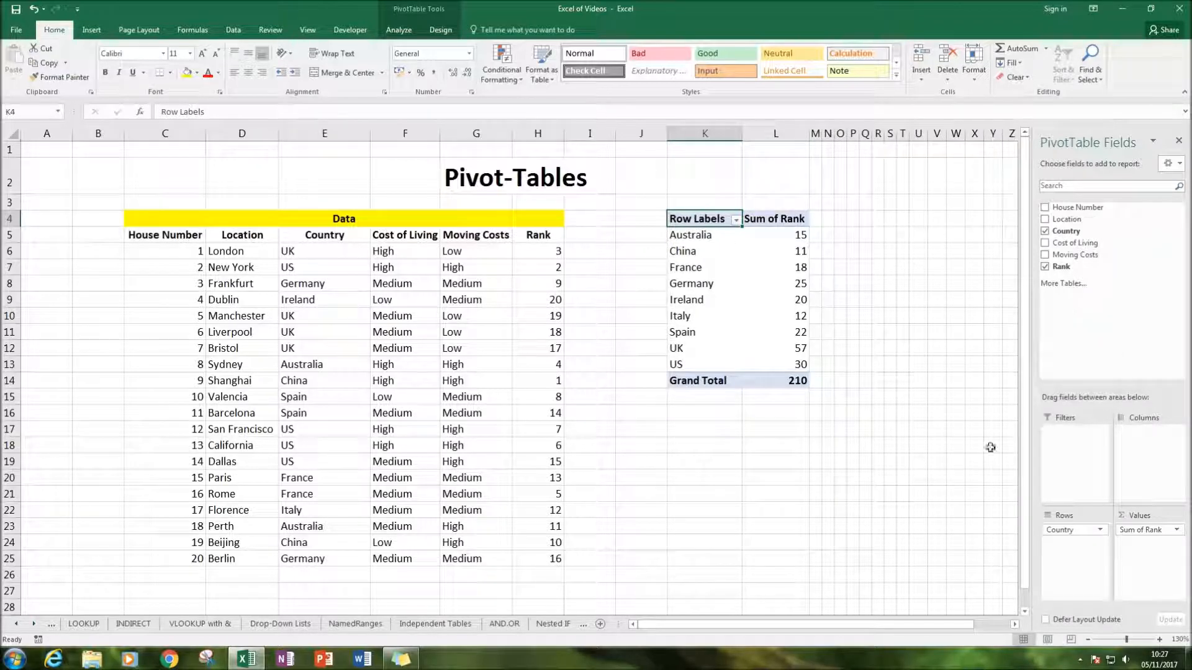
Set the rebuilt PivotTable's Rank value field to summarize by Count
click(1176, 530)
click(1163, 520)
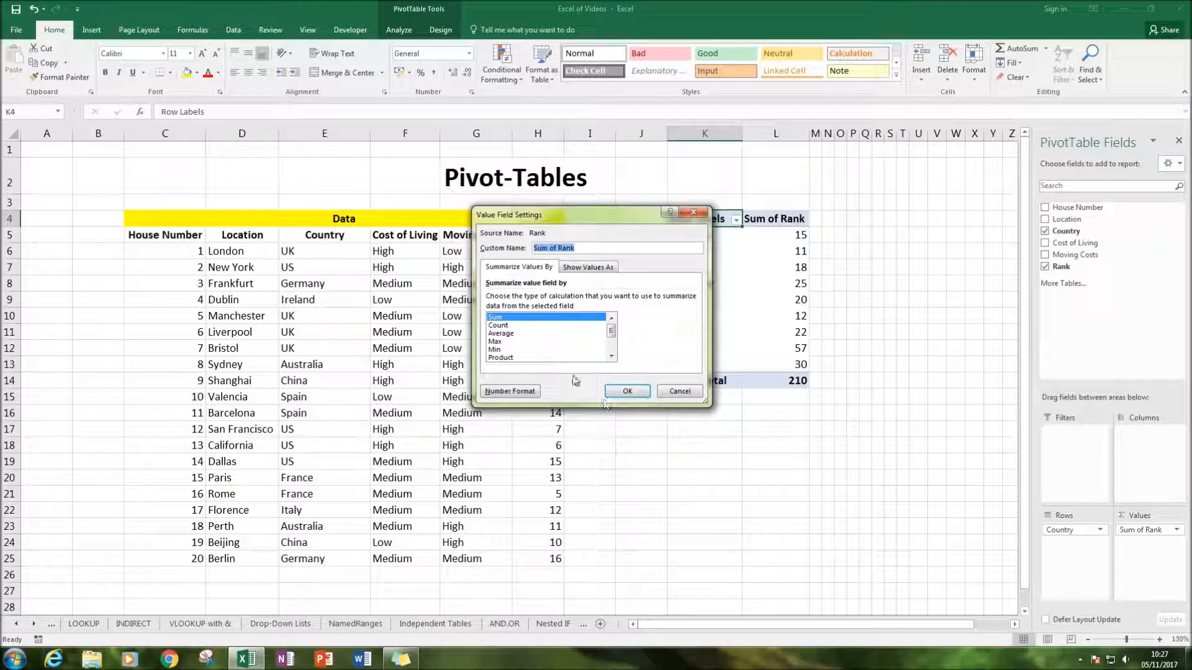
click(499, 325)
click(627, 391)
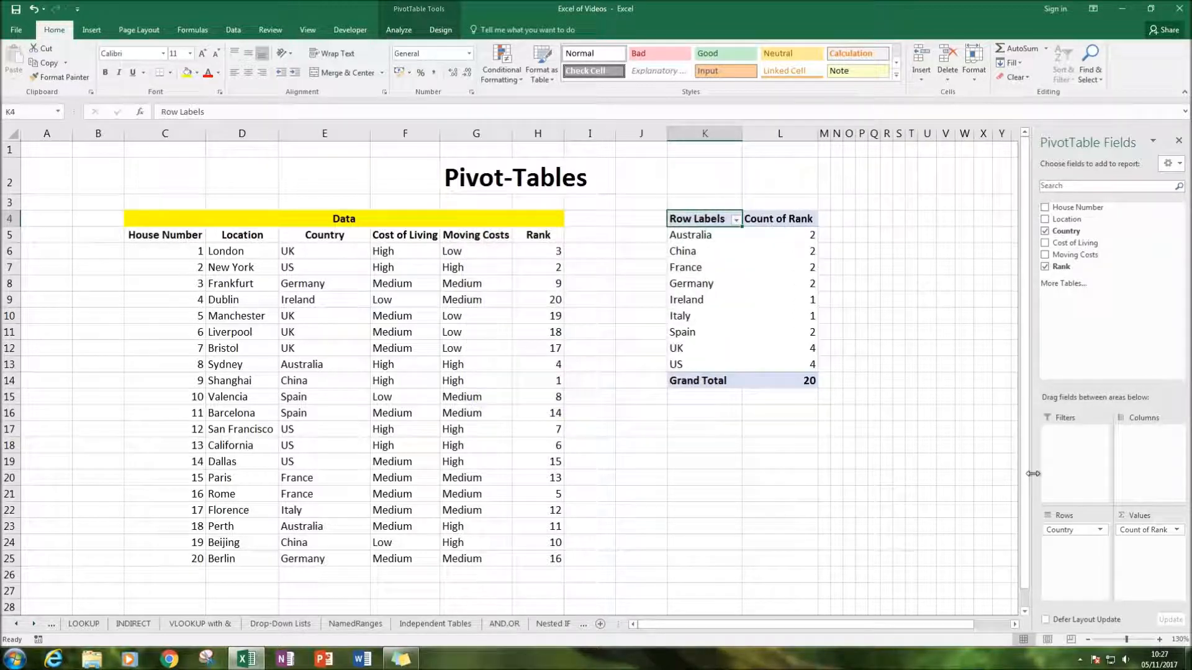
Add Moving Costs as the PivotTable's report filter and insert cells at K1:L1 to shift the PivotTable down one row
drag(1065, 231, 1052, 486)
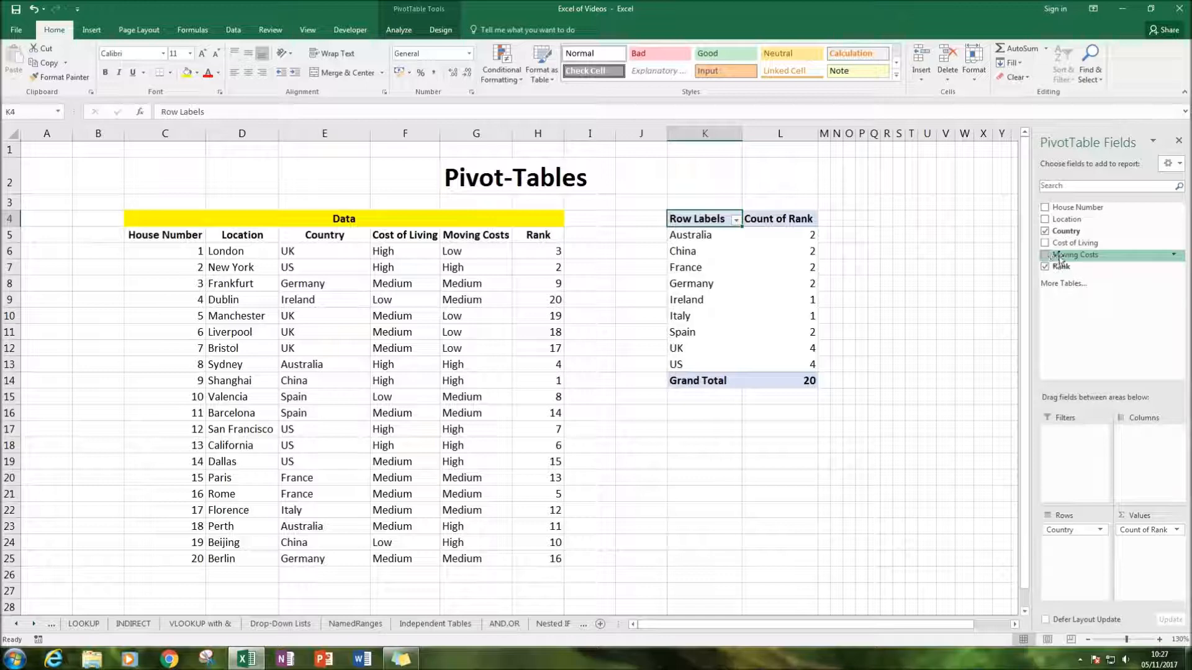
drag(1060, 260, 1074, 442)
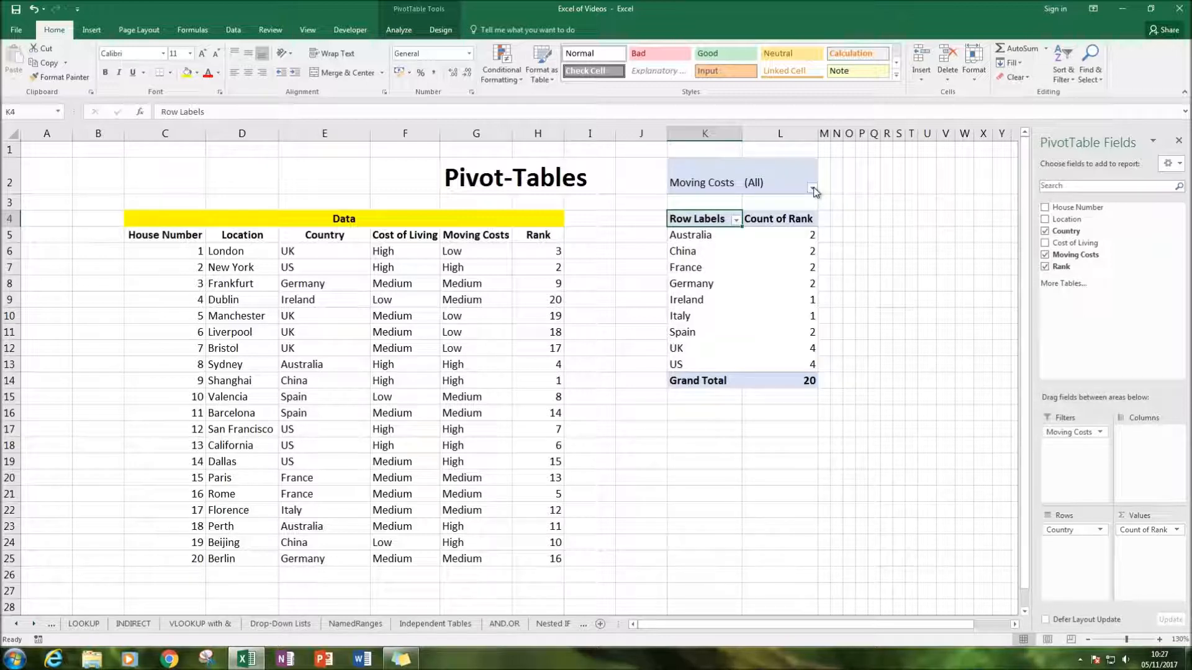
drag(695, 149, 773, 149)
right_click(772, 149)
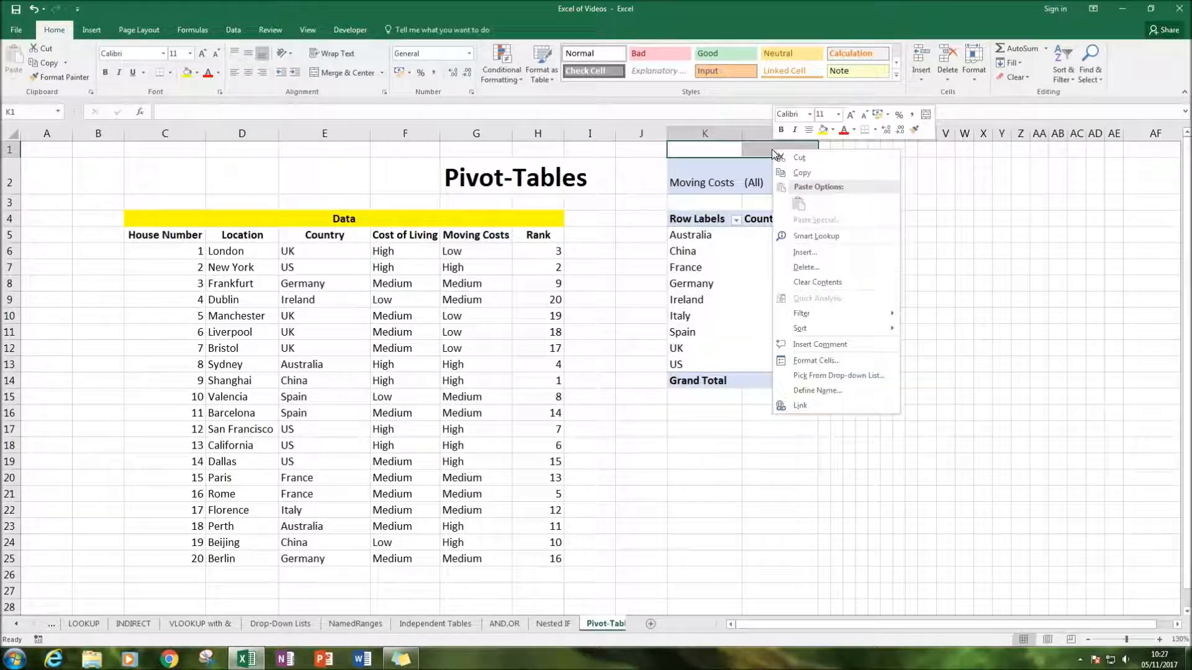
click(812, 253)
click(794, 284)
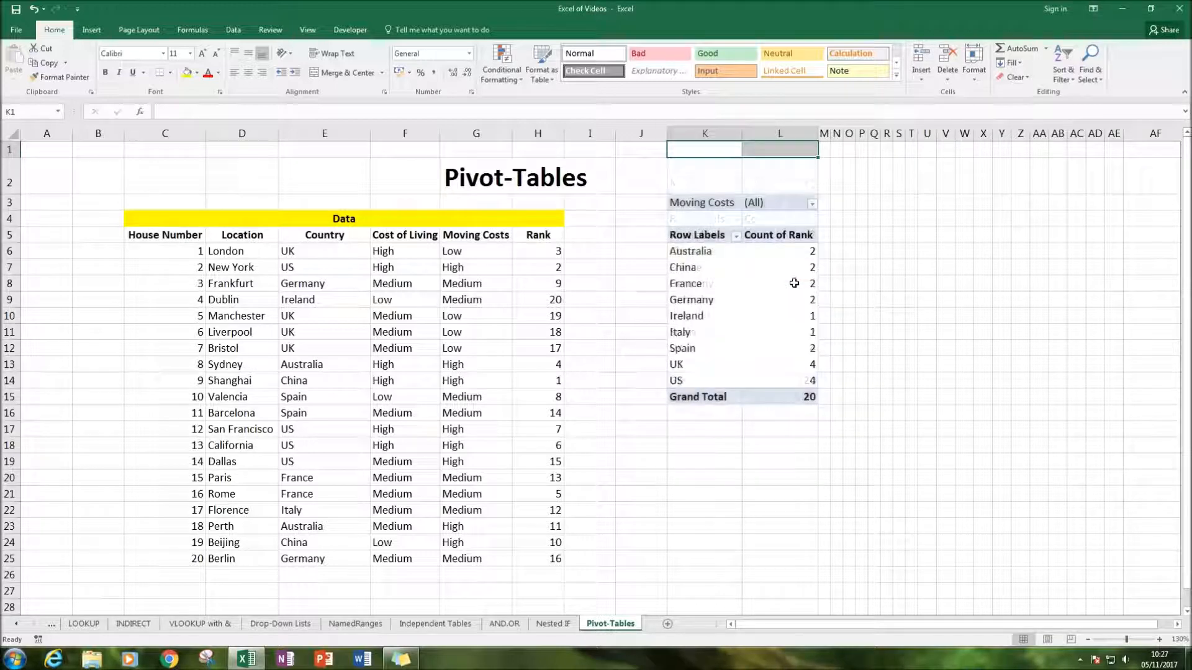
click(912, 207)
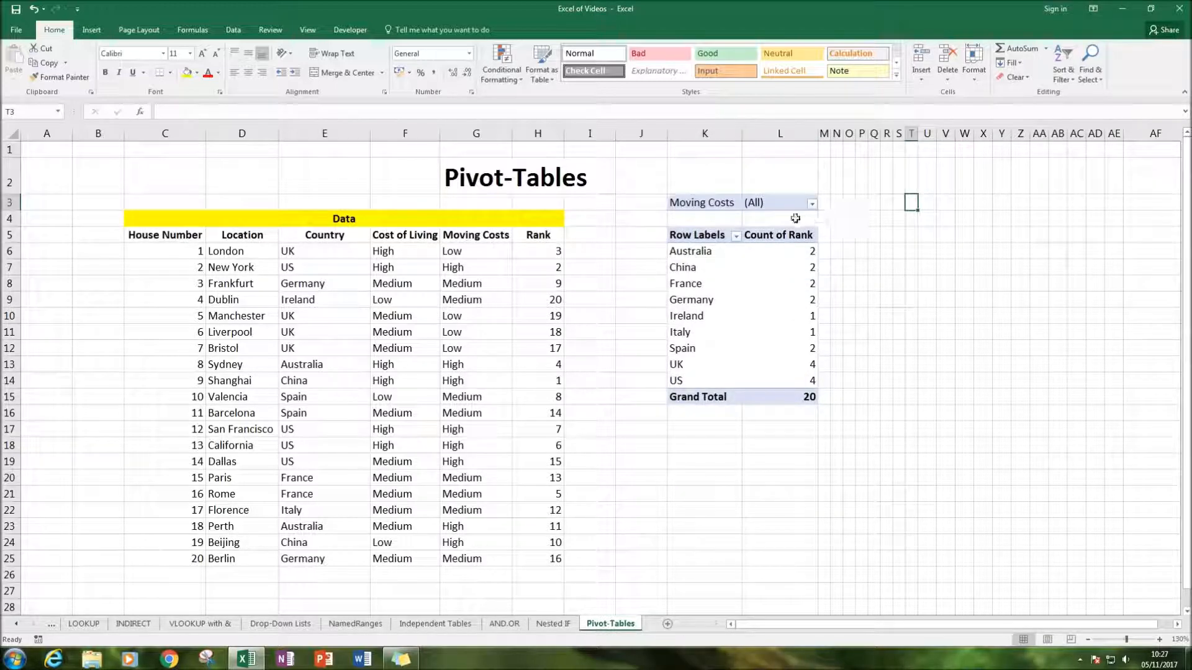
Filter the PivotTable's Moving Costs to Medium only, with multiple item selection enabled, and review the listed countries
click(729, 249)
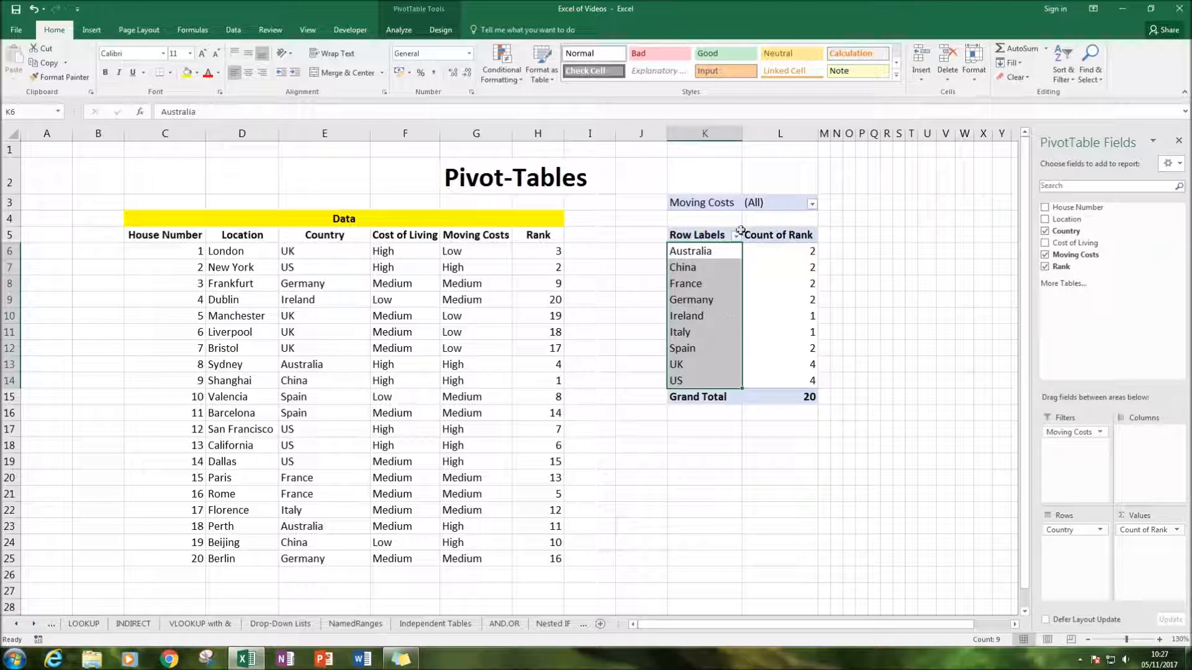
click(812, 204)
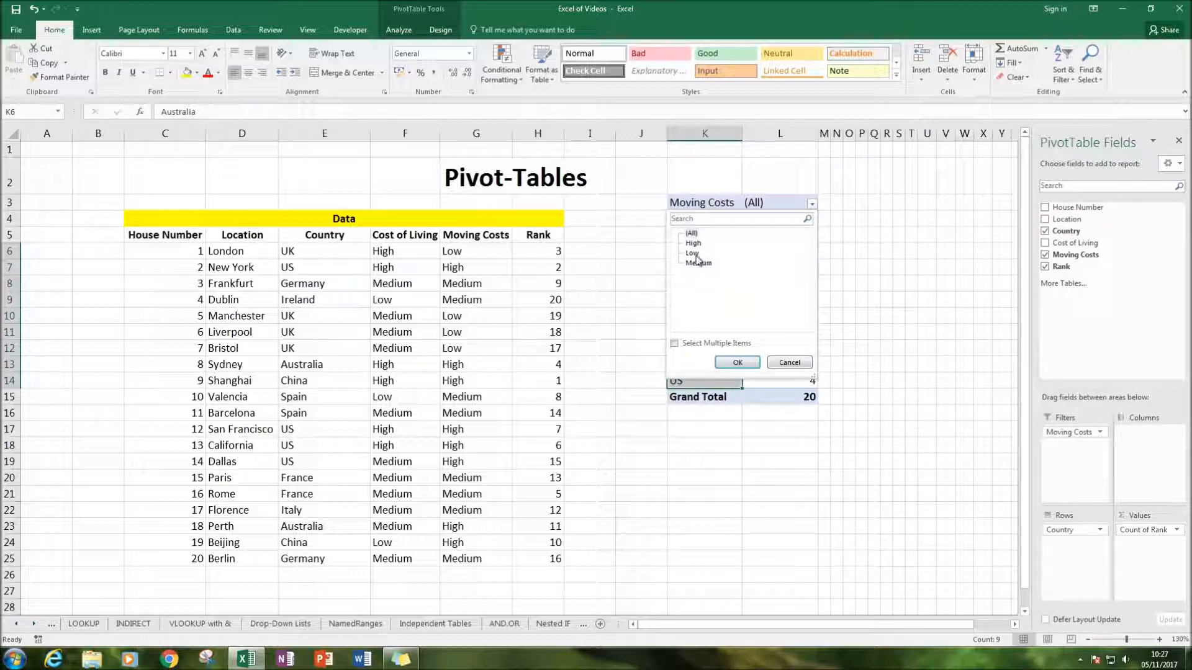
click(675, 343)
click(690, 253)
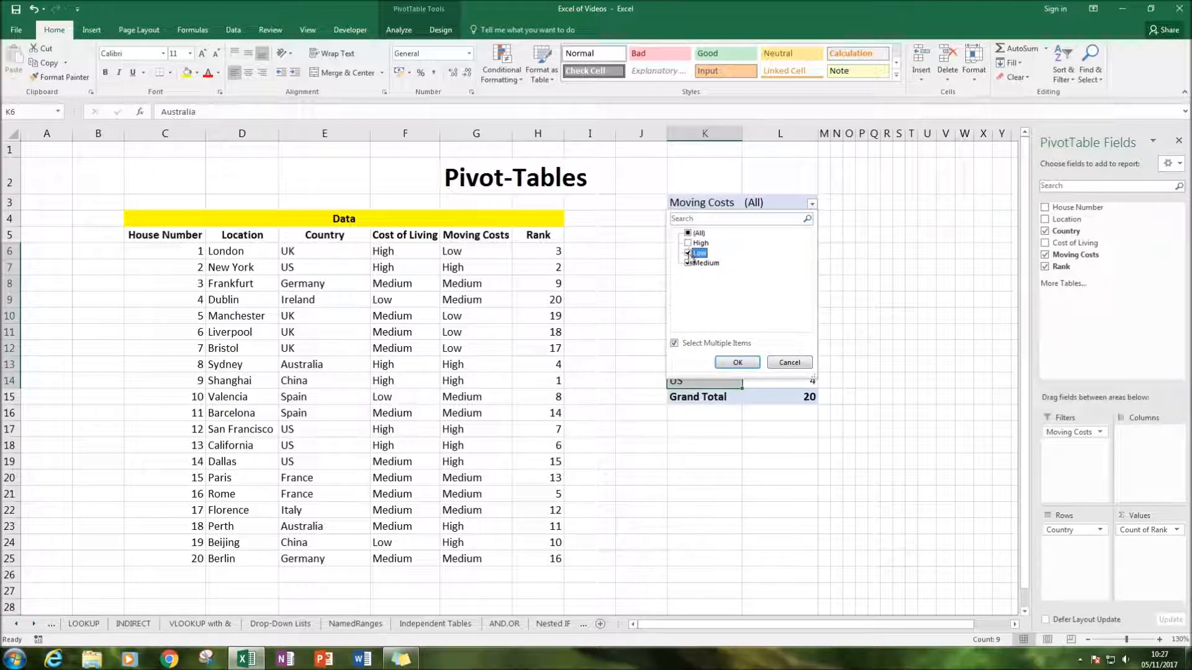
click(737, 362)
click(757, 287)
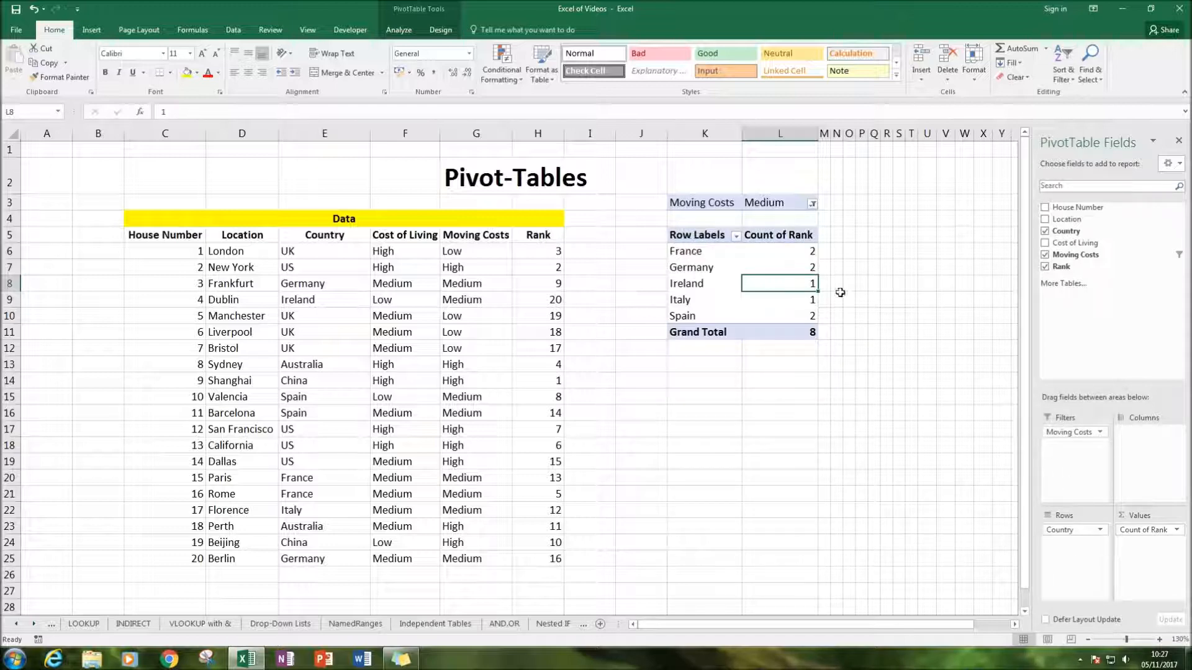
drag(685, 251, 683, 300)
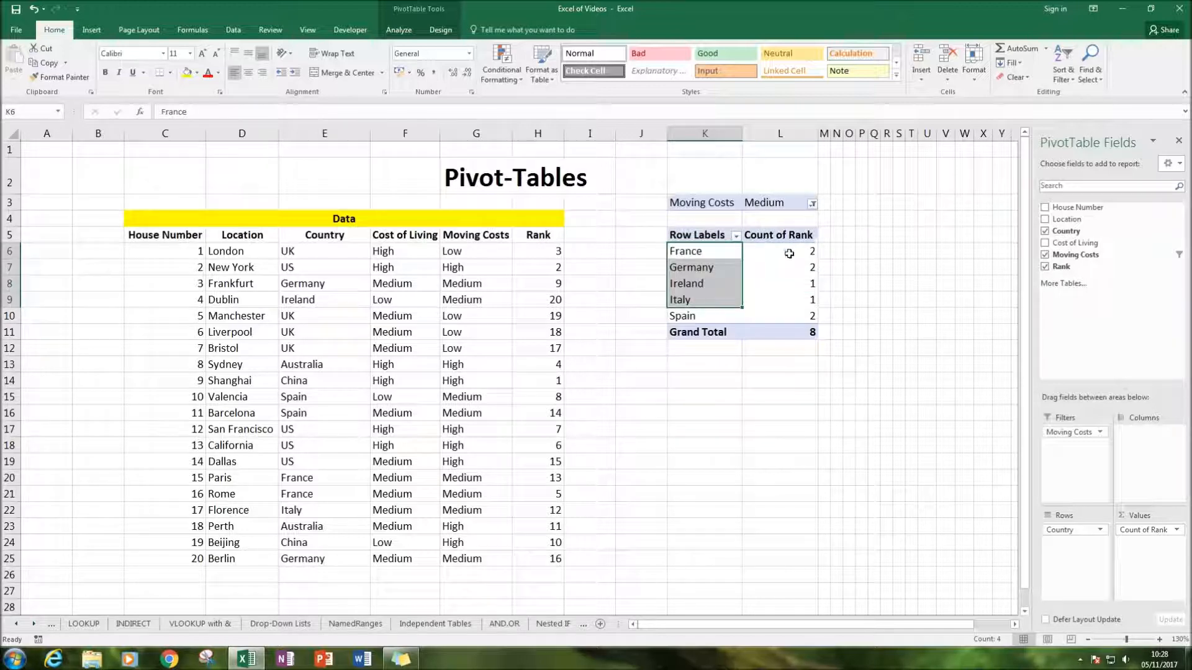
Examine the PivotTable's rank counts by country against the Rank and Moving Costs columns of the house data
click(789, 252)
drag(789, 253, 795, 313)
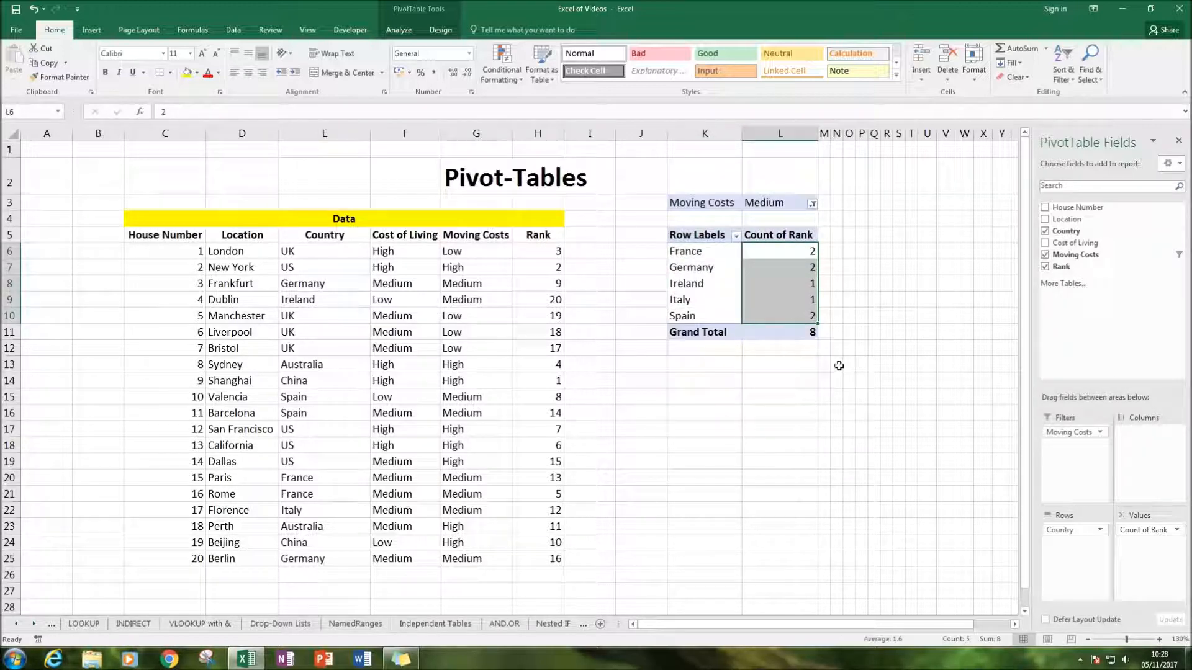
click(838, 384)
click(801, 298)
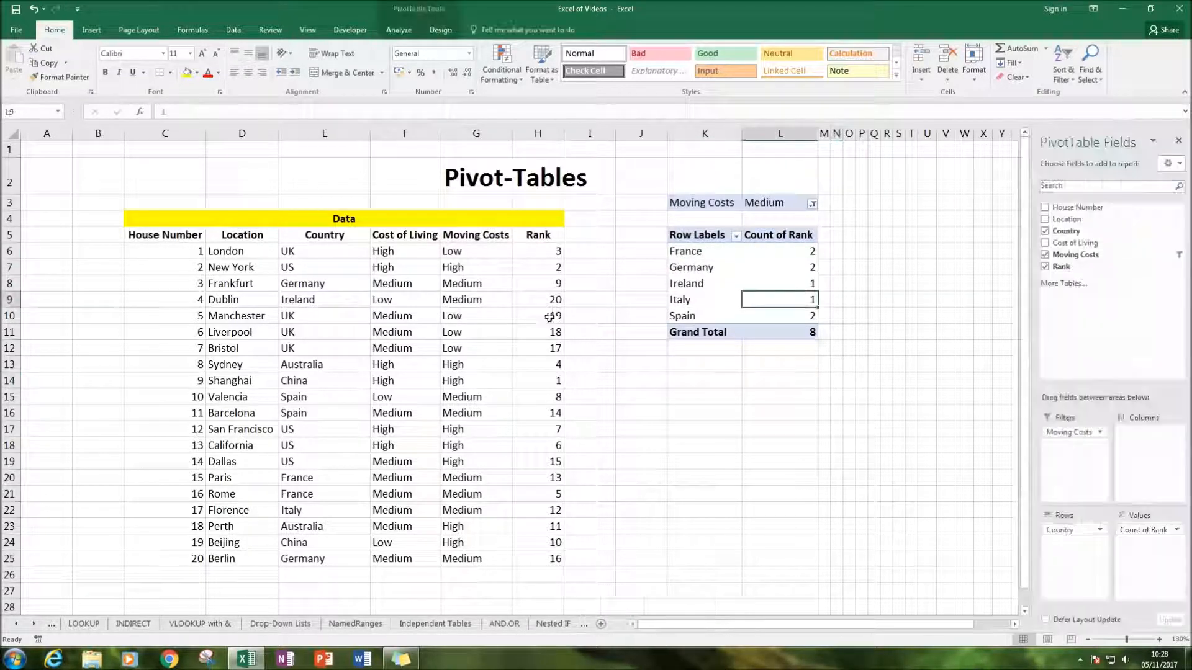
drag(547, 250, 549, 366)
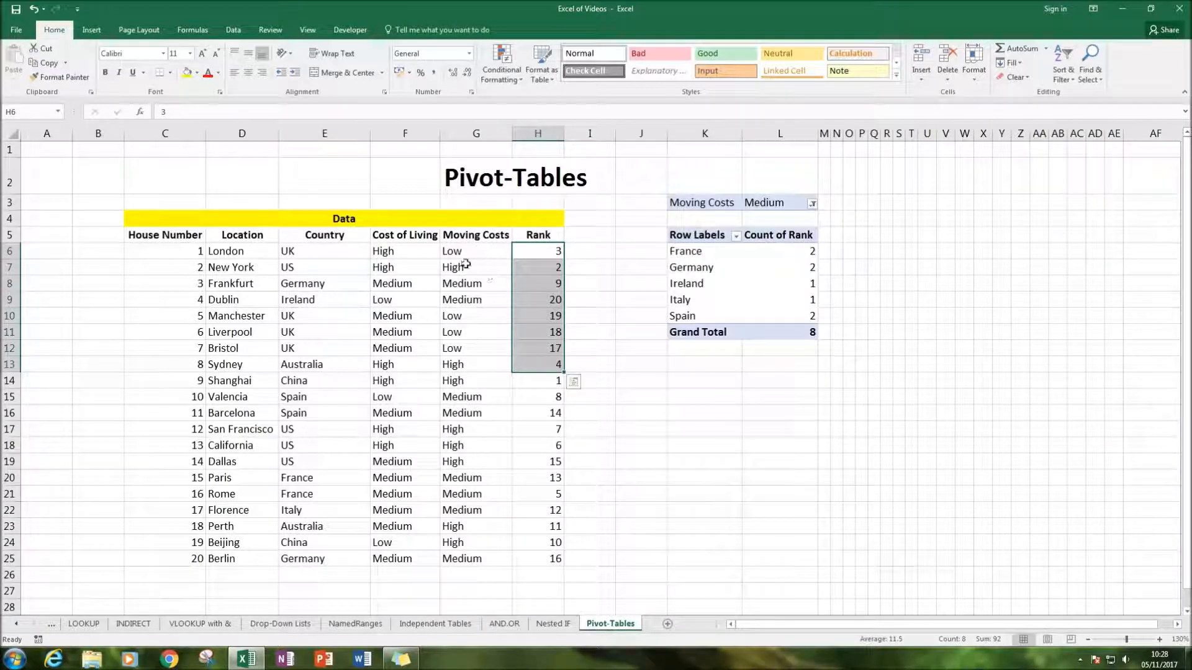
click(768, 212)
drag(472, 251, 459, 559)
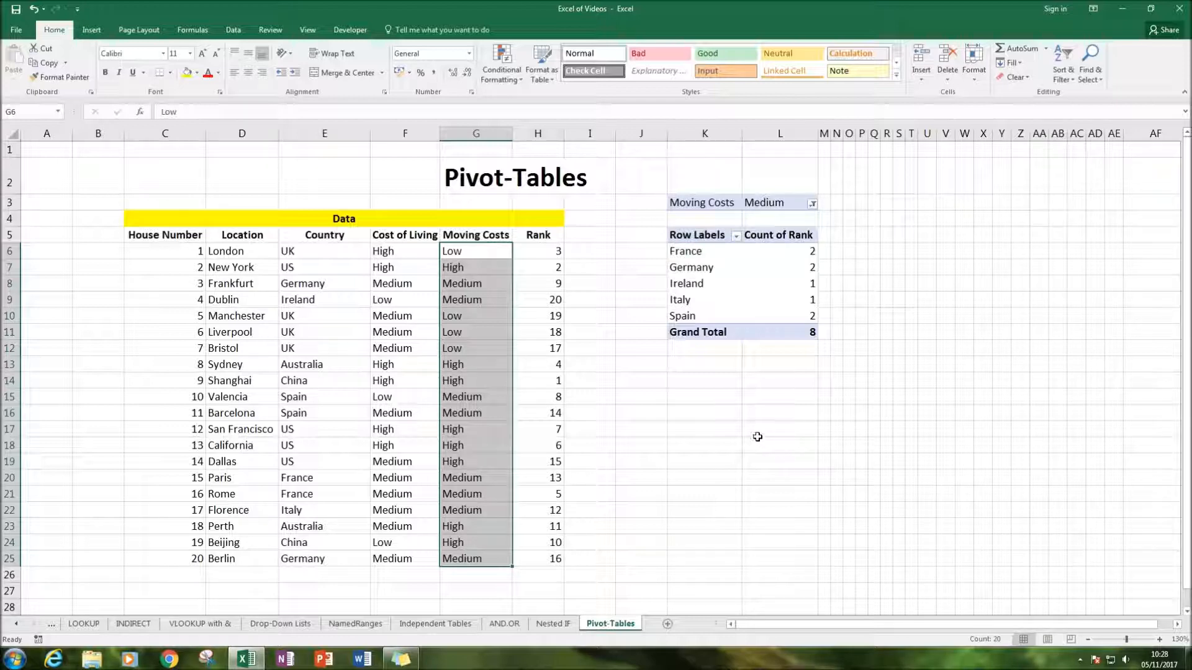
drag(757, 437, 785, 404)
click(772, 259)
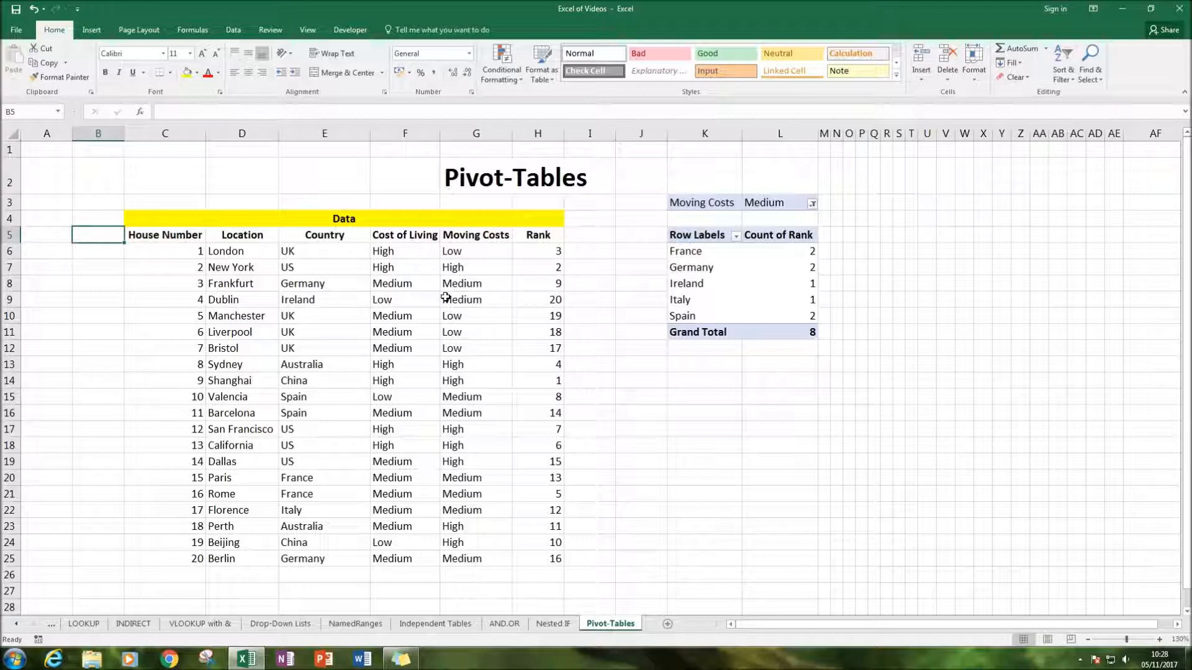
Enter the header "No.of Bedrooms" in cell B5, beside House Number
text(No)
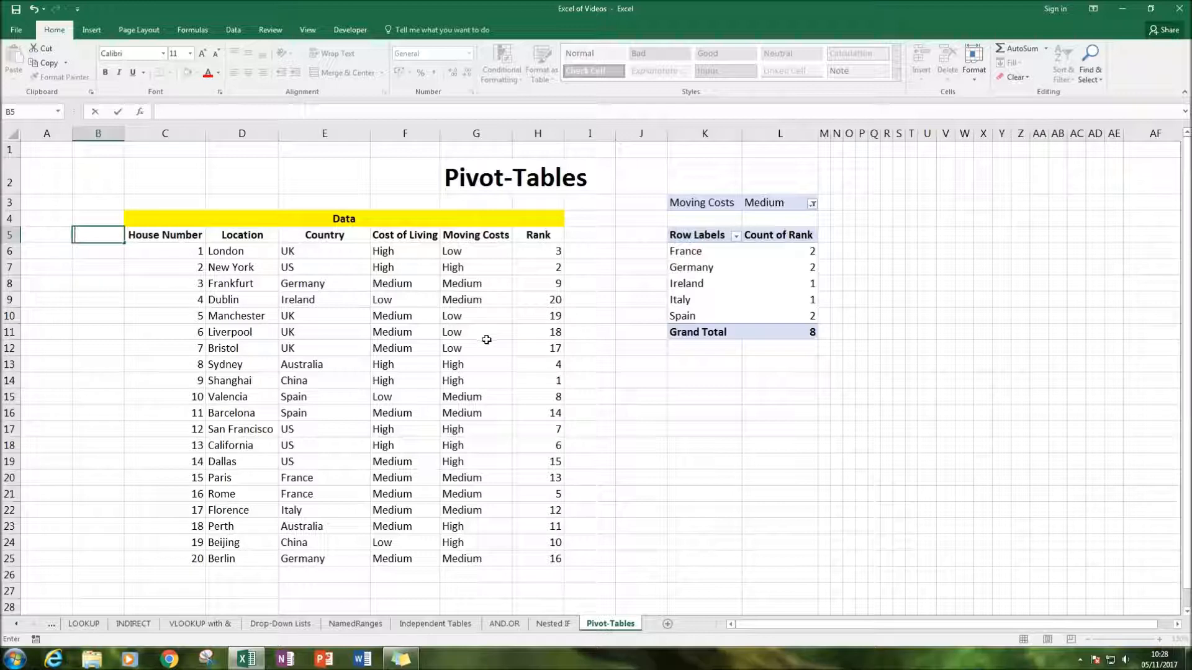
drag(143, 233, 540, 561)
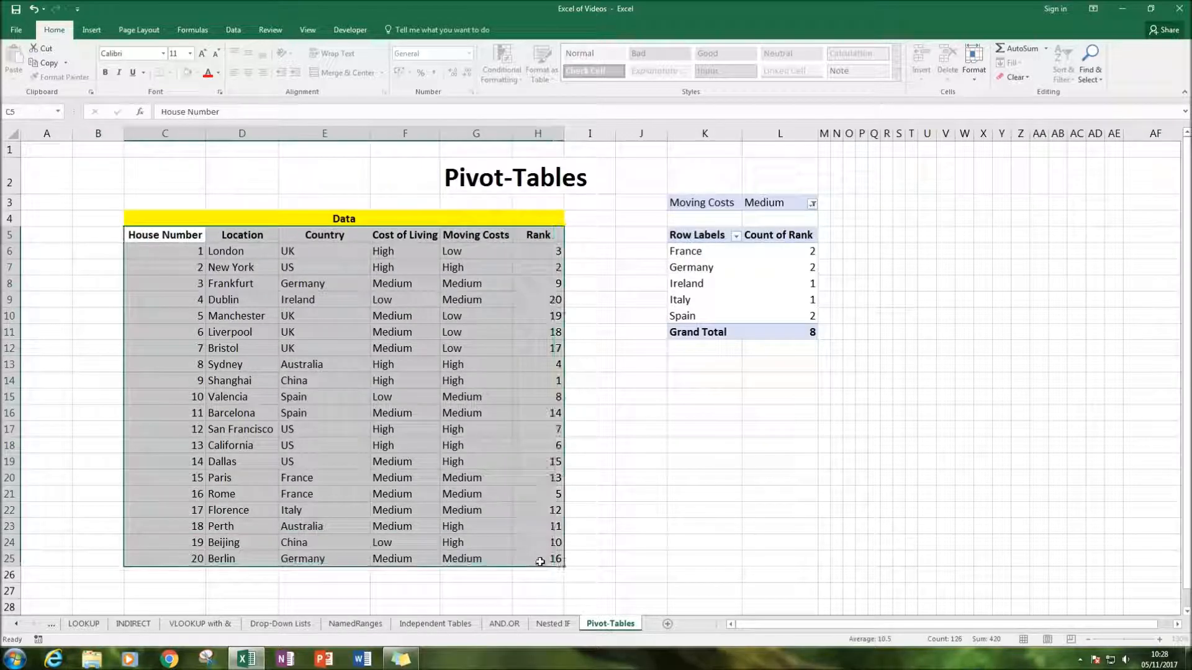
click(105, 255)
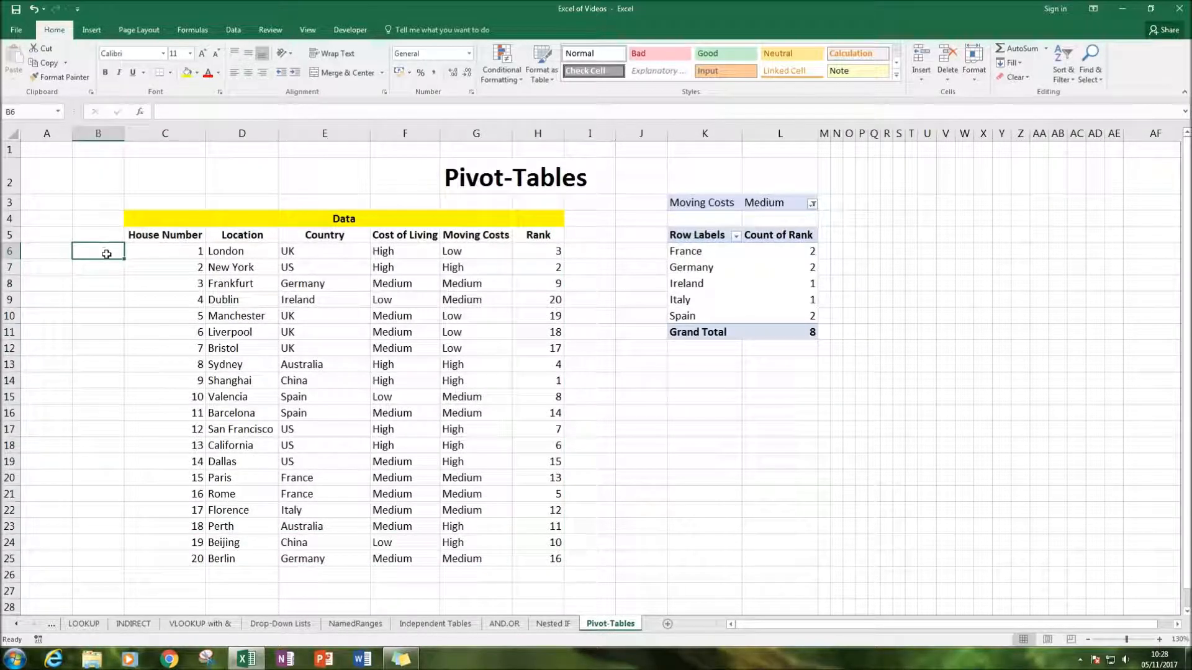
click(101, 231)
text(No)
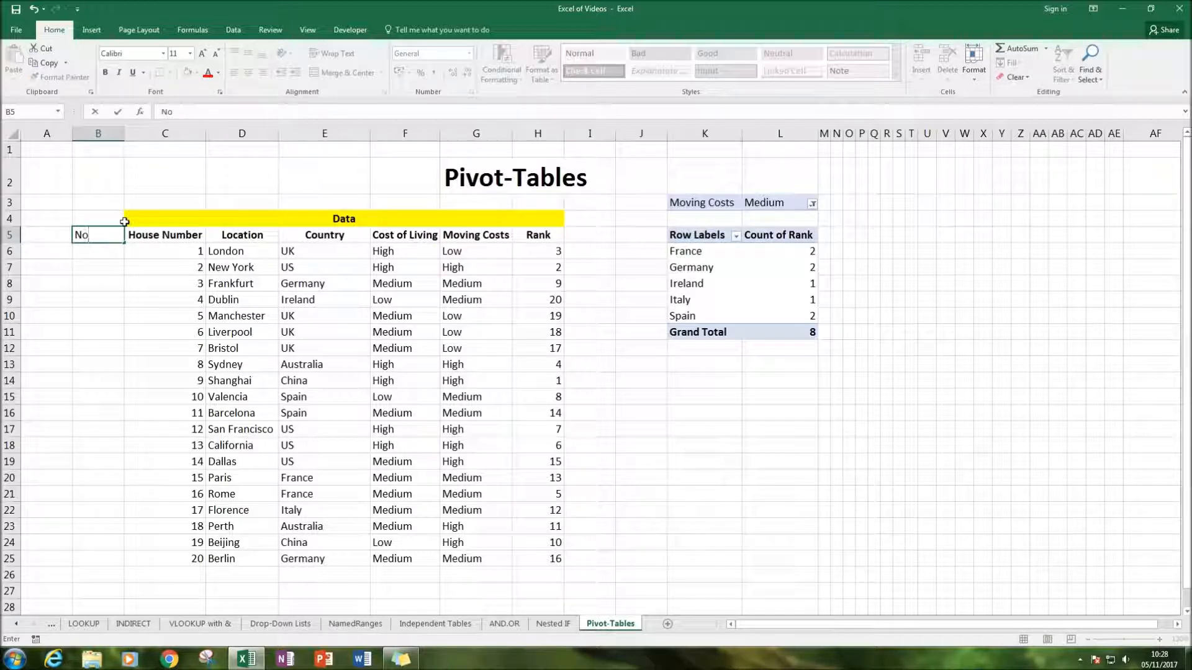
text(.of Bedrooms)
Move the No.of Bedrooms header to I5, beside Rank, and widen column I to fit it
click(101, 197)
click(590, 222)
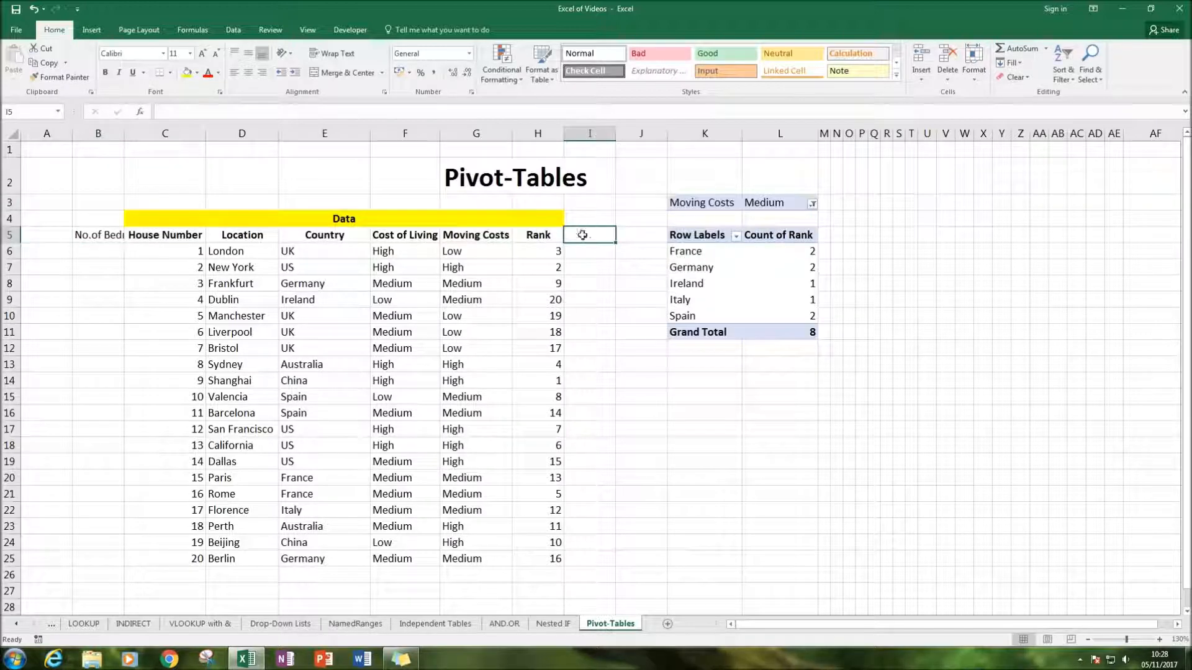
click(101, 239)
drag(101, 243, 584, 241)
click(646, 309)
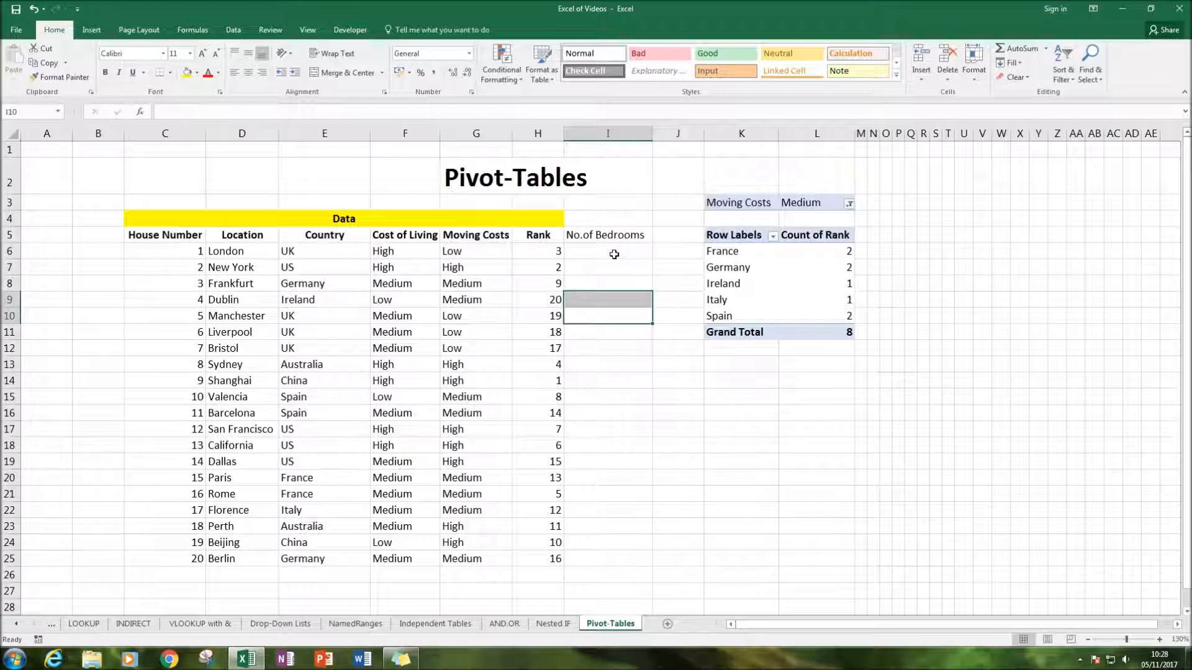
Make the No.of Bedrooms header bold and re-merge the centred Data heading across C4:I4
click(614, 254)
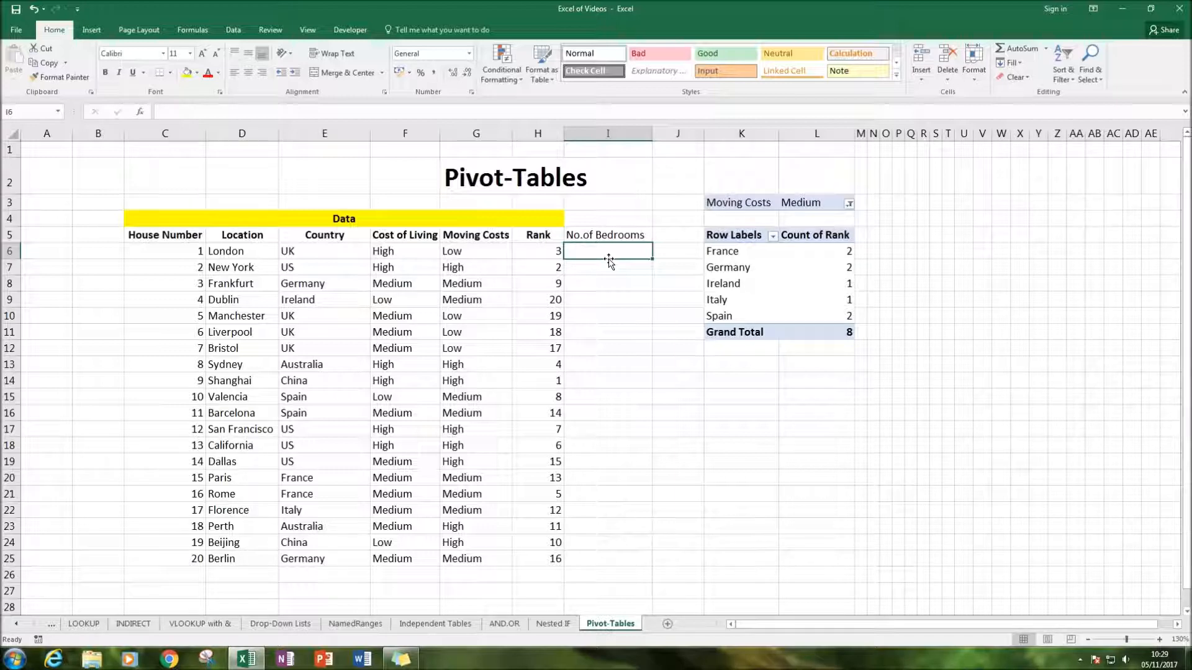
key(Up)
key(ctrl+b)
key(Up)
key(Left)
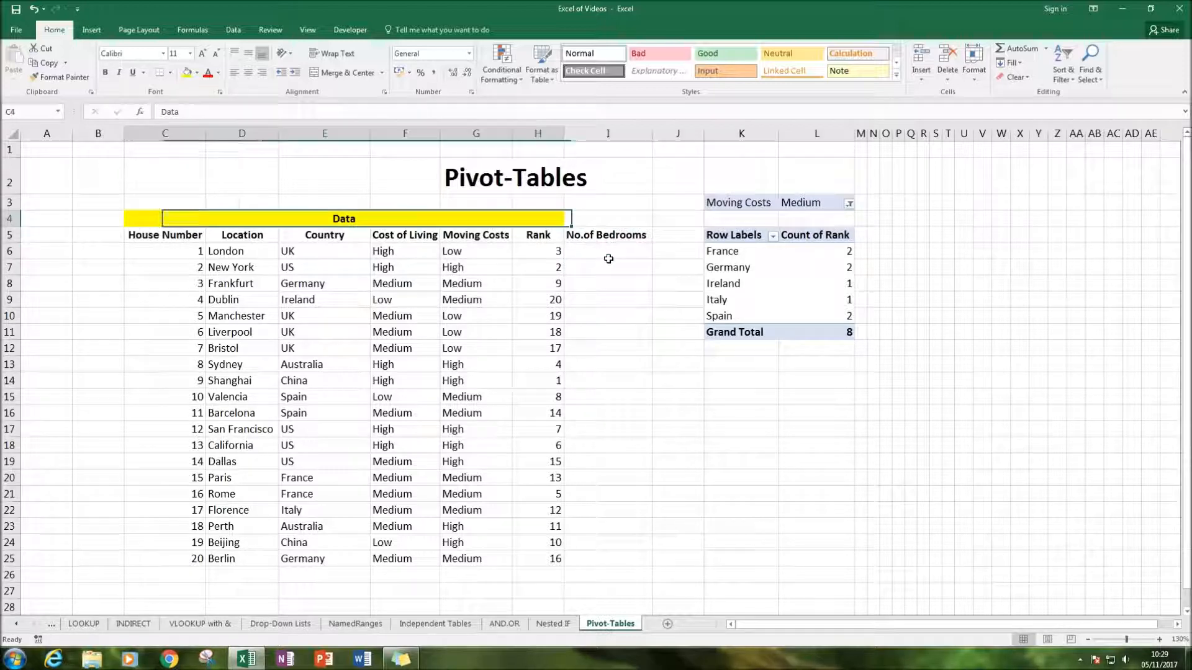
click(348, 73)
drag(139, 219, 597, 225)
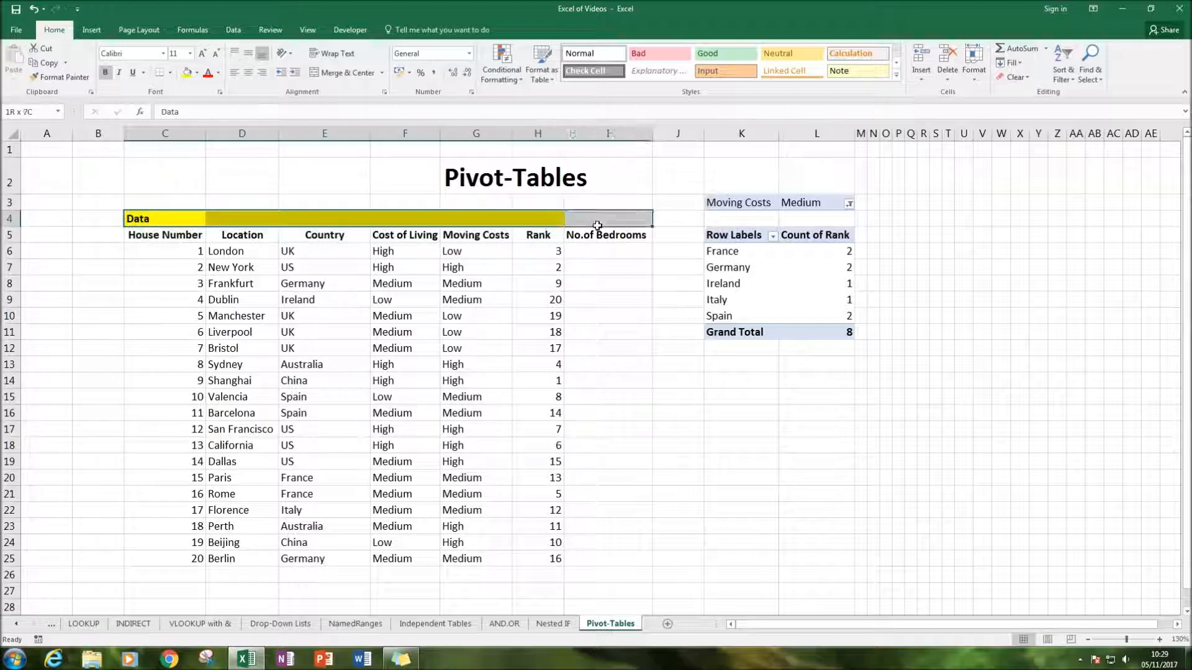
click(347, 72)
Fill I6:I16 with the bedroom numbers 2, 3, 4, 3, 2, 7, 4, 3, 2, 5 and 4
click(624, 250)
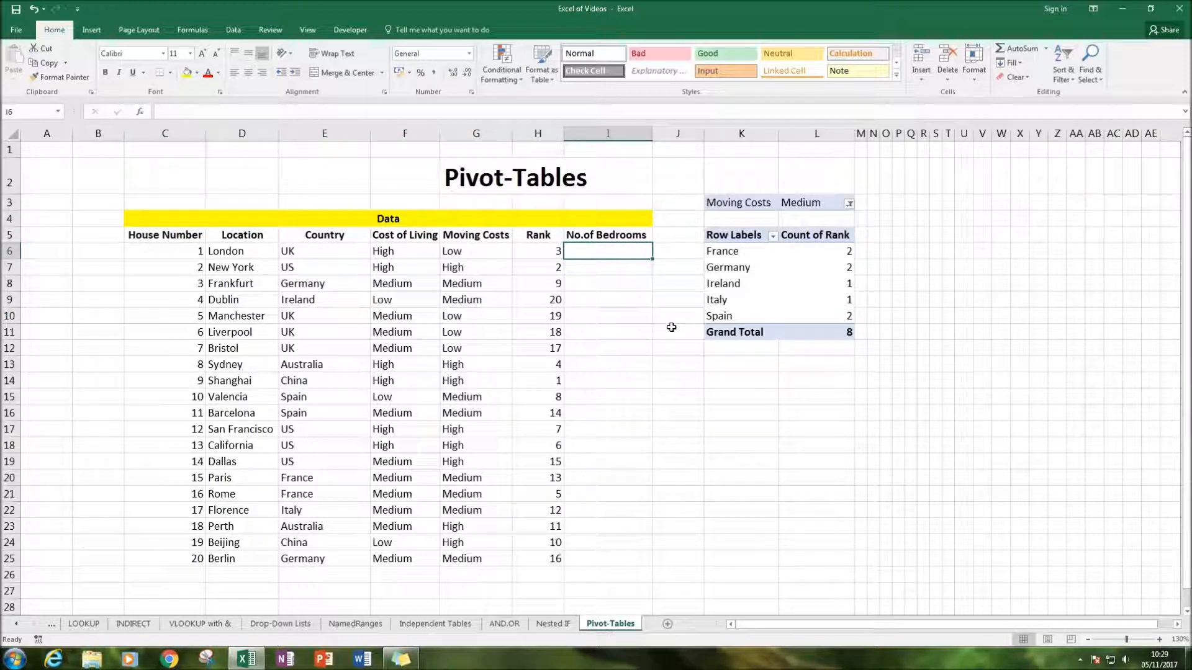
text(2 3 4 3 2 )
text(7 1)
text(4)
key(Return)
text(3)
key(Return)
text(2)
key(Return)
text(5)
key(Return)
text(4)
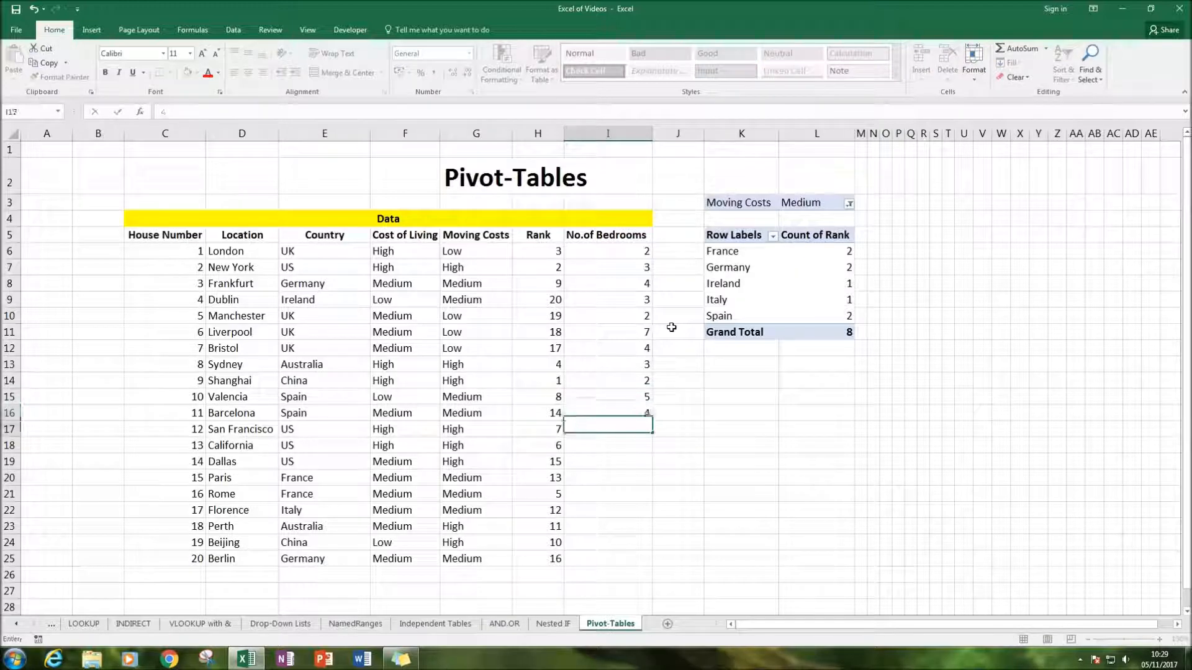
Complete the No.of Bedrooms column in I17:I25 with 3, 2, 3, 2, 3, 4, 6, 3 and 2
key(Return)
text(3)
key(Return)
text(2)
key(Return)
text(3)
key(Return)
text(2)
key(Return)
text(43)
key(Up)
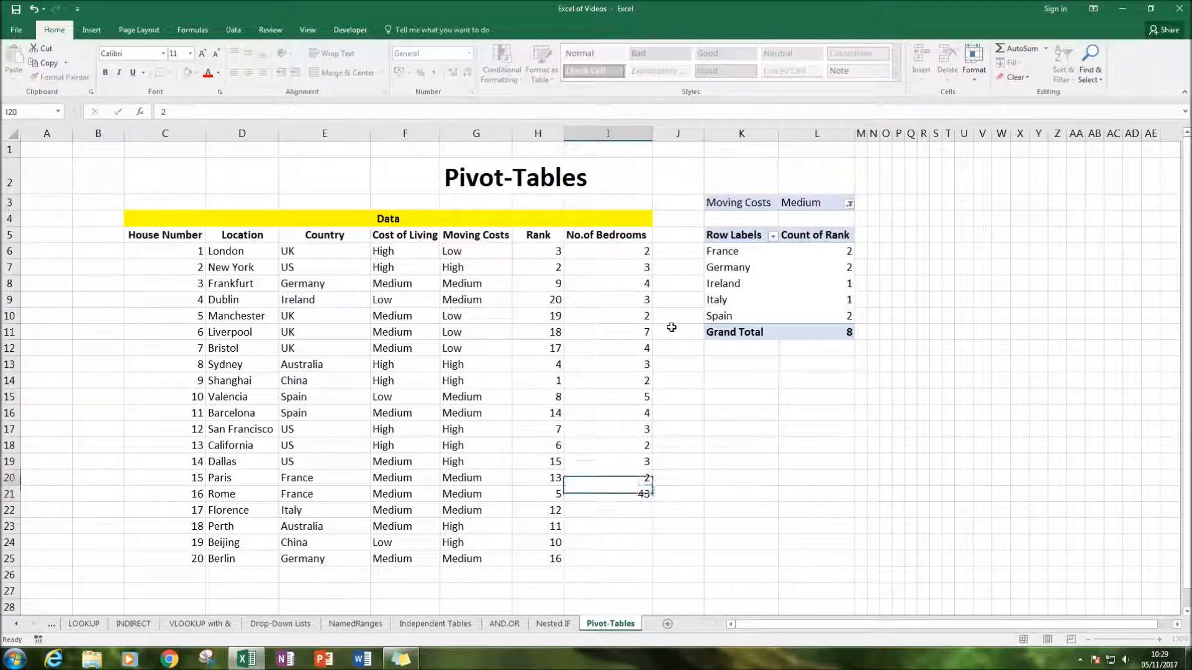
key(Down)
text(3)
key(Return)
text(4)
key(Return)
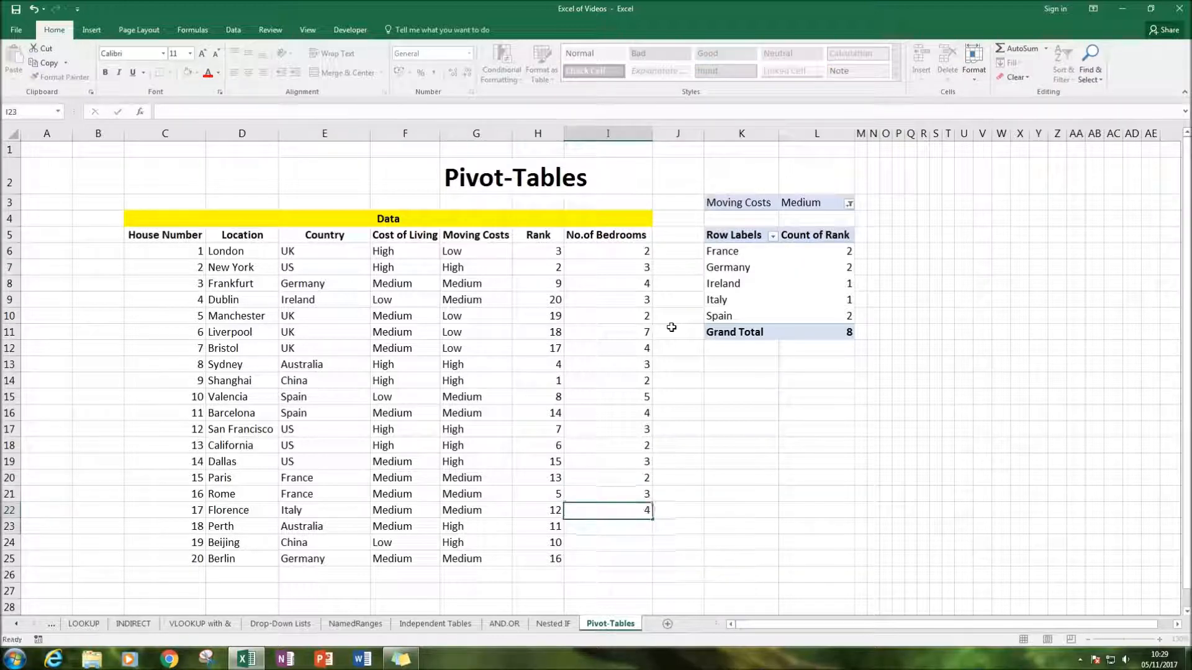
text(6)
key(Return)
text(3)
key(Return)
text(2)
key(Return)
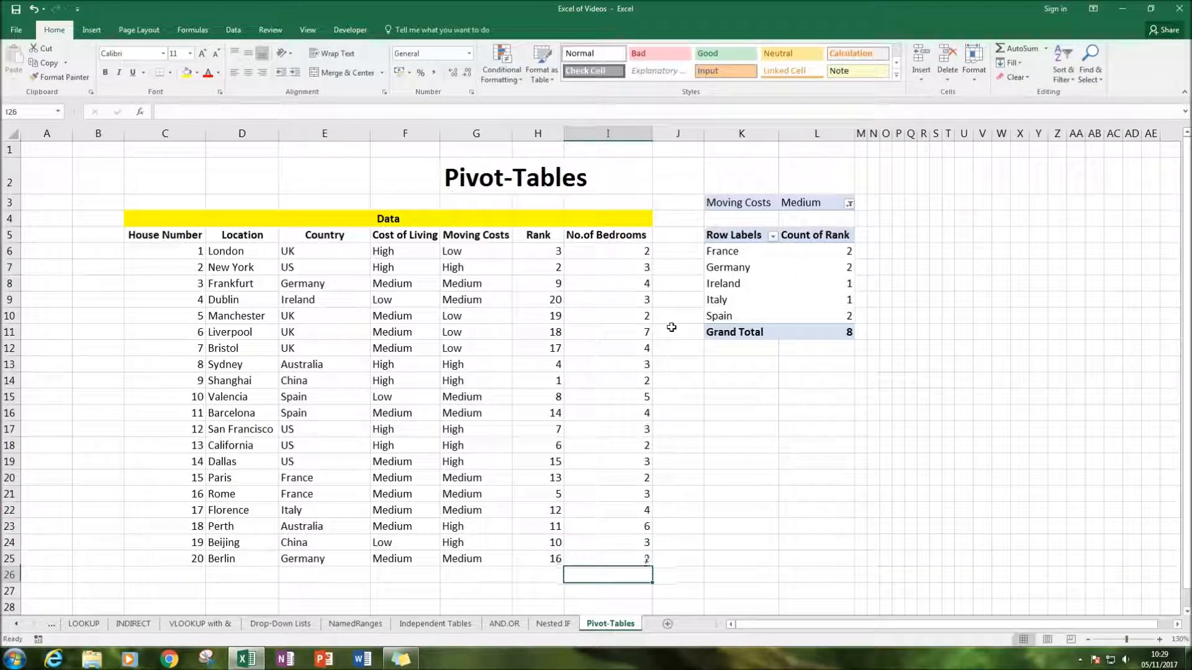
Examine the PivotTable's analysis and design options, including its available styles
click(694, 365)
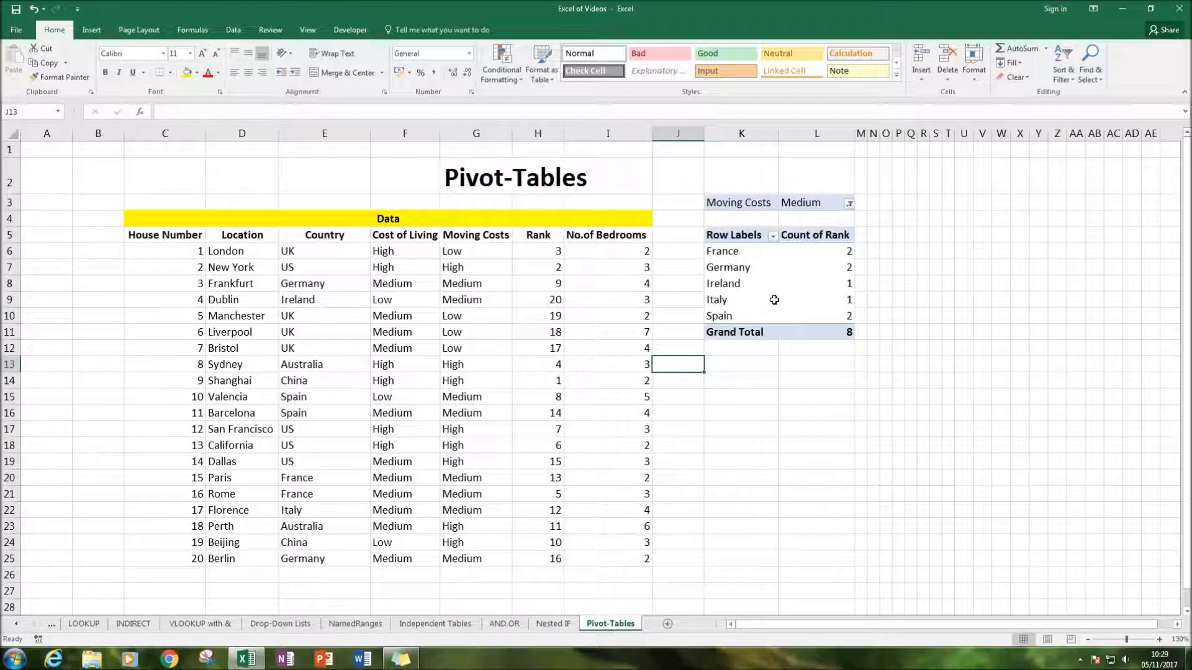
click(803, 289)
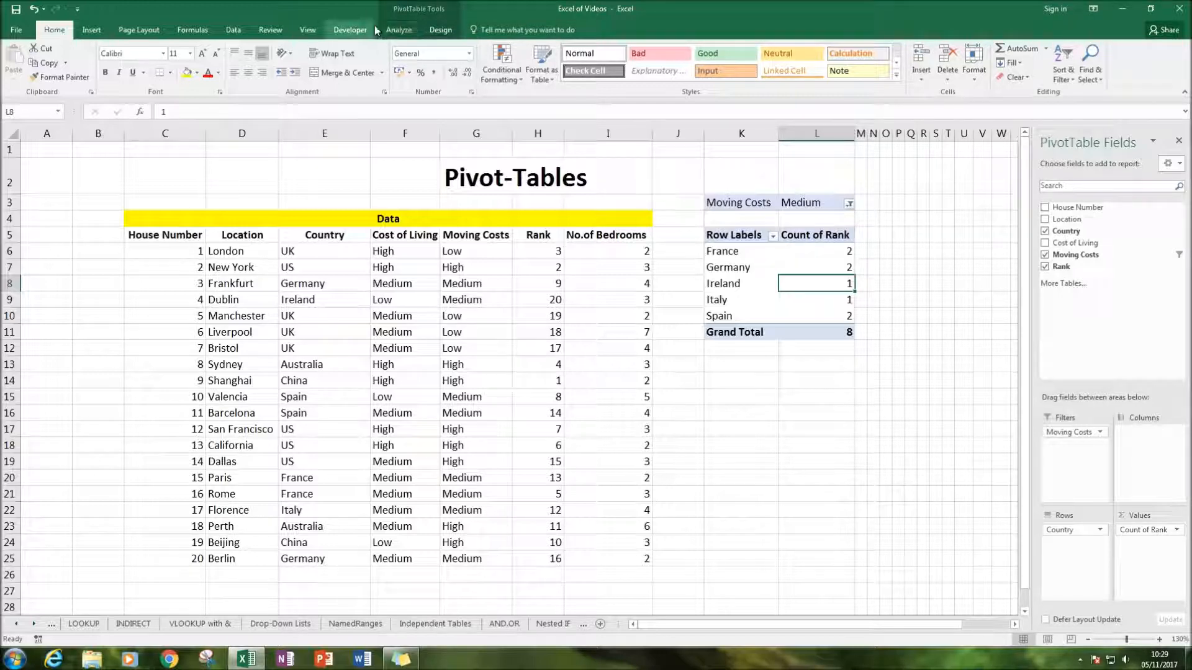
click(401, 31)
click(440, 30)
click(401, 29)
click(434, 30)
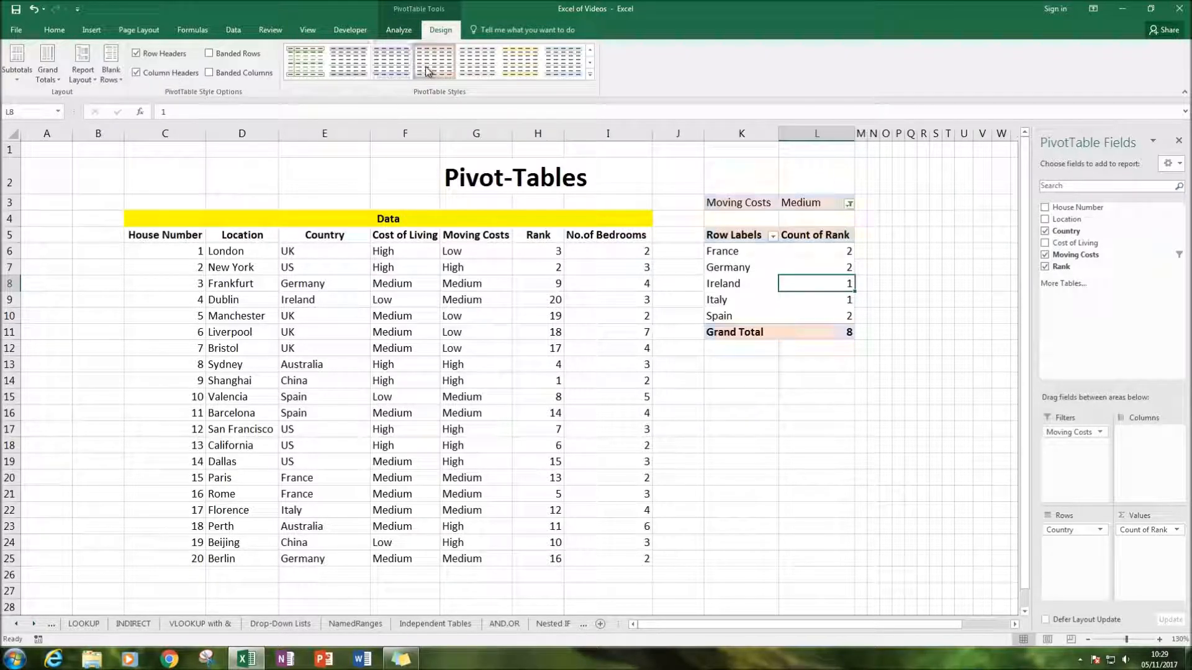
click(391, 61)
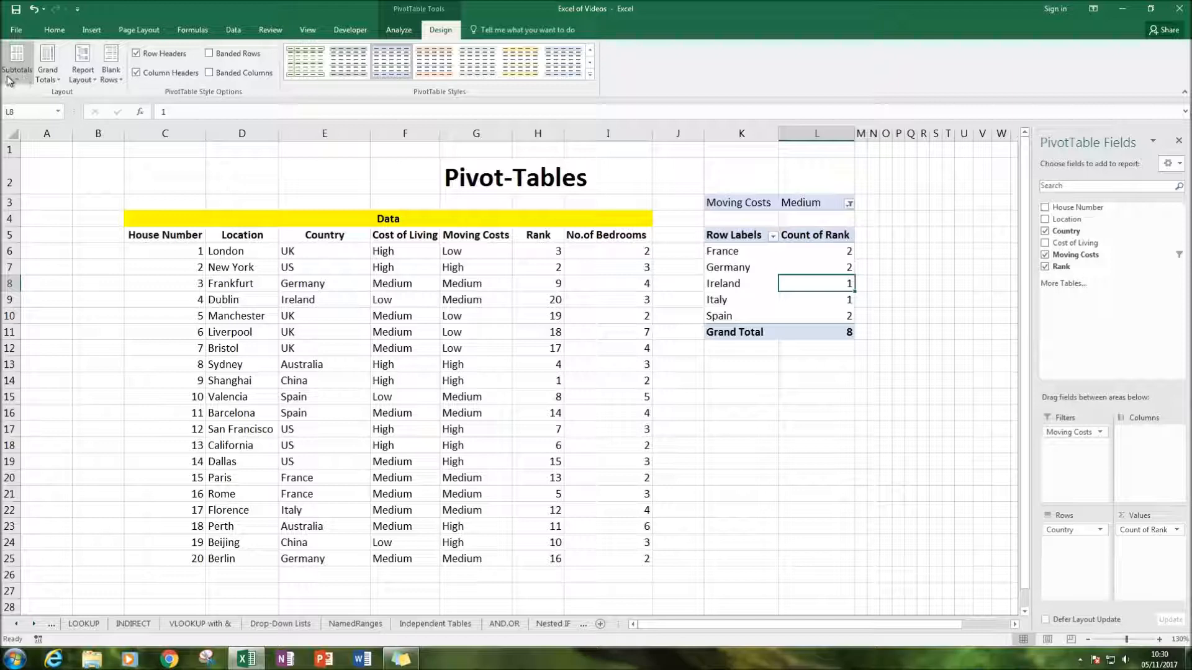
Change the PivotTable's data source range to $C$5:$I$25 on the Pivot-Tables sheet to include the bedrooms column
click(393, 32)
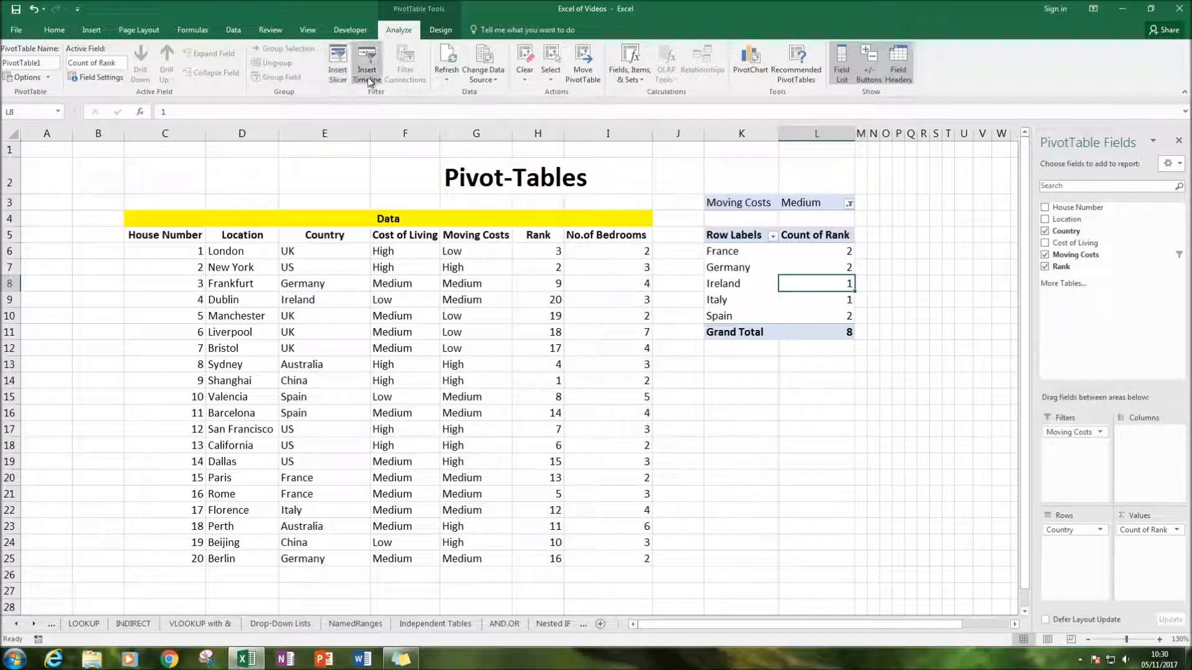
click(485, 76)
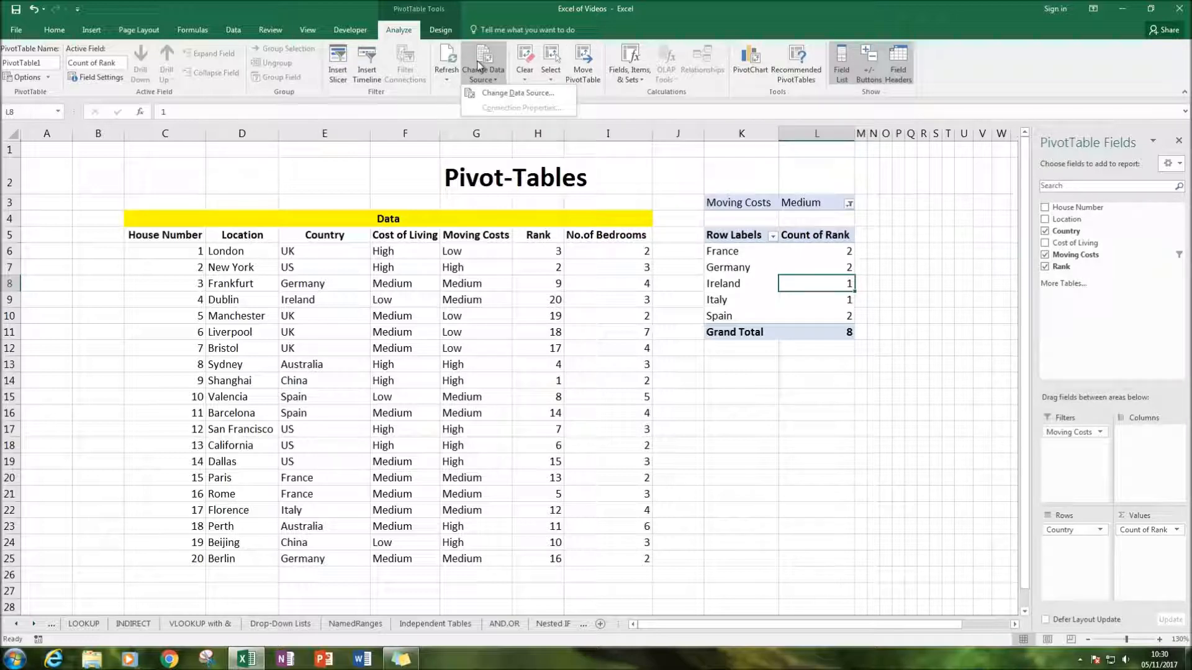
click(502, 95)
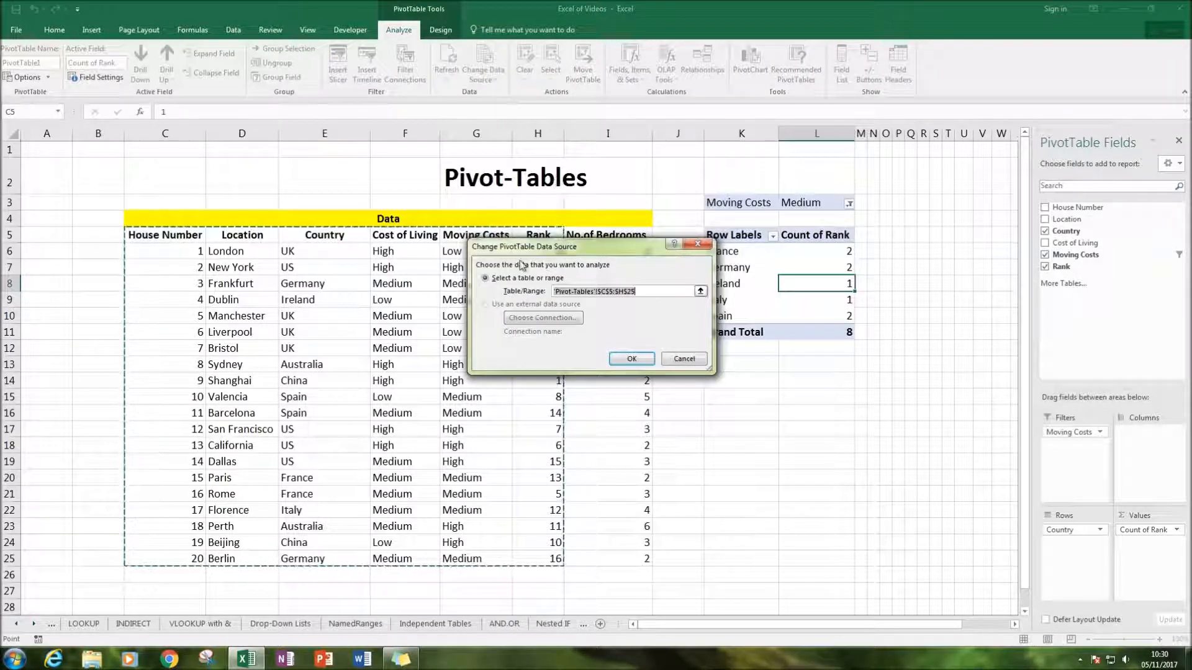
drag(549, 260, 742, 335)
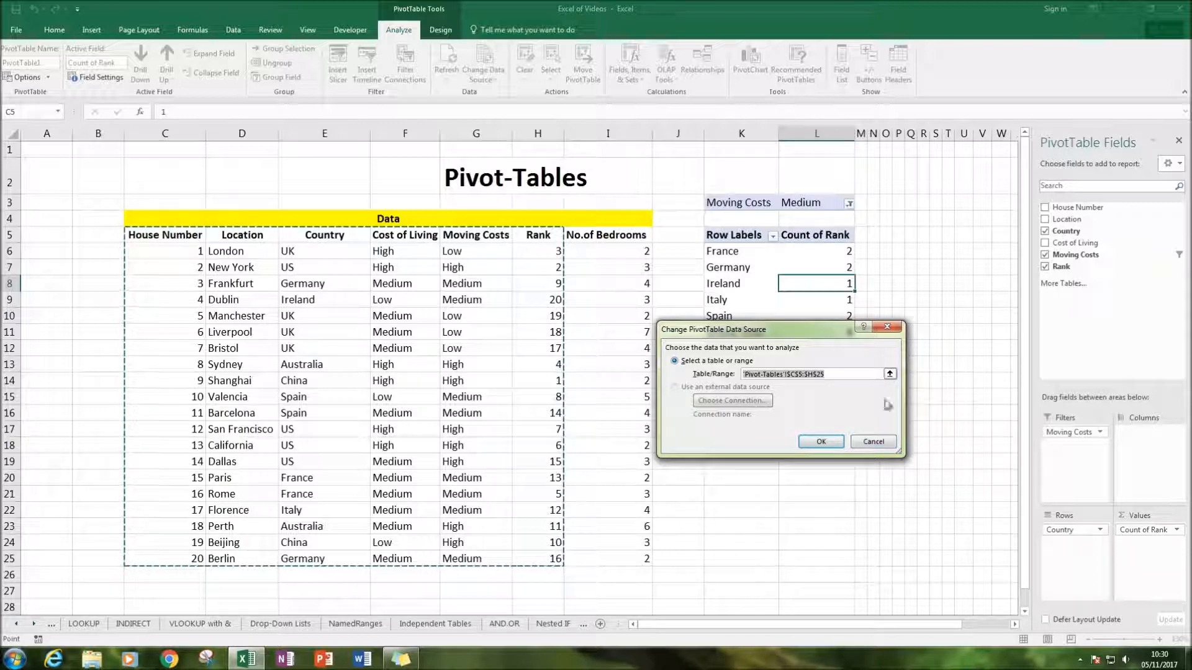
click(824, 374)
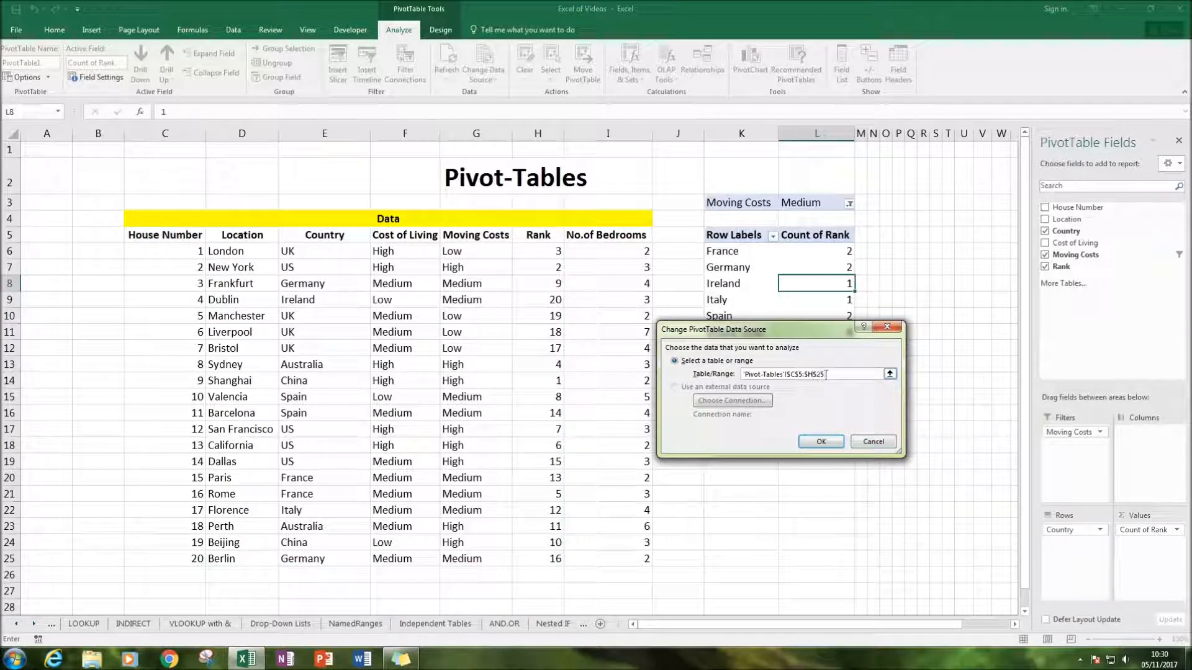
key(BackSpace)
click(818, 442)
click(815, 443)
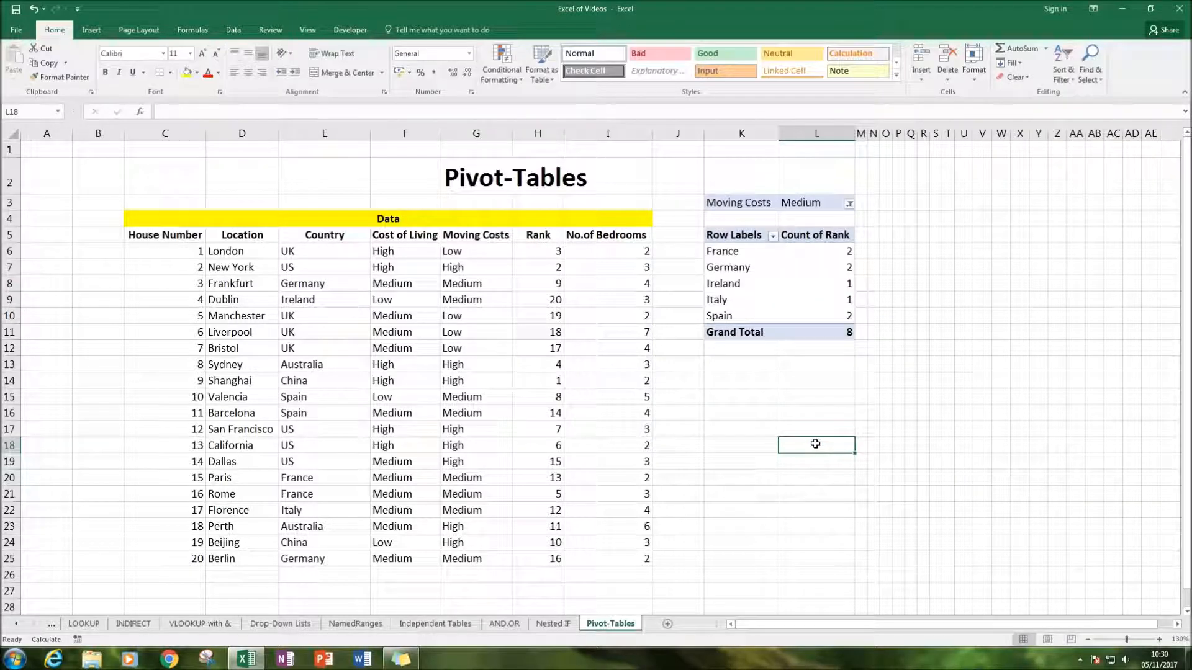
Reopen the PivotTable's data source settings, check the selected range and accept it
click(703, 283)
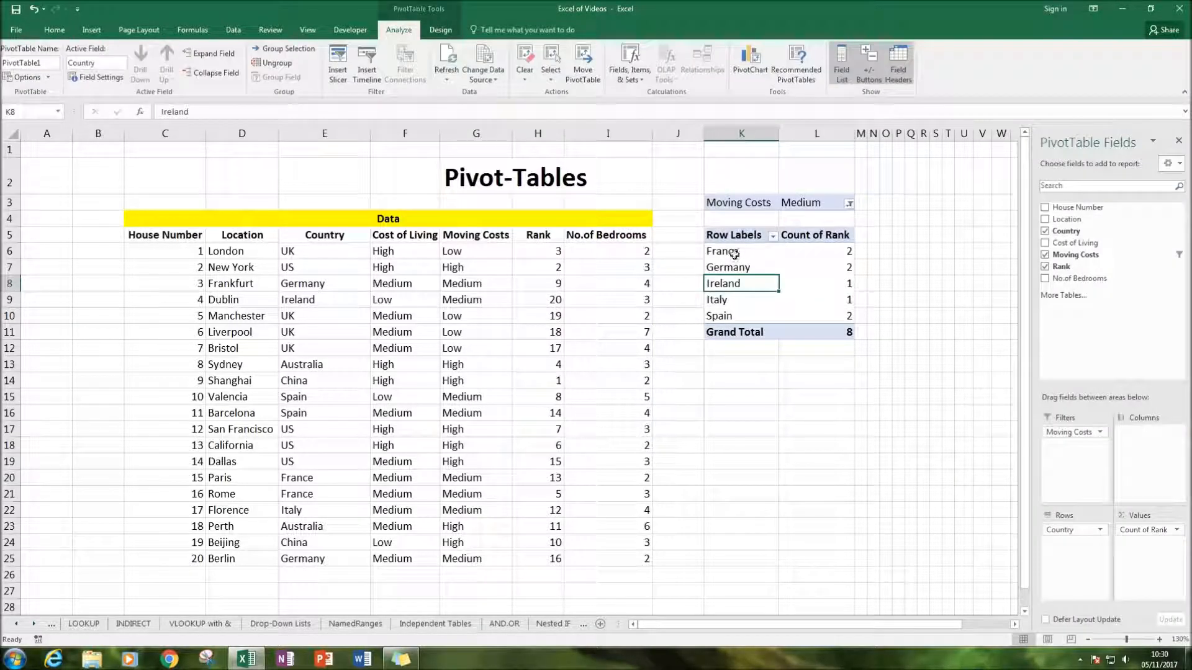
click(467, 74)
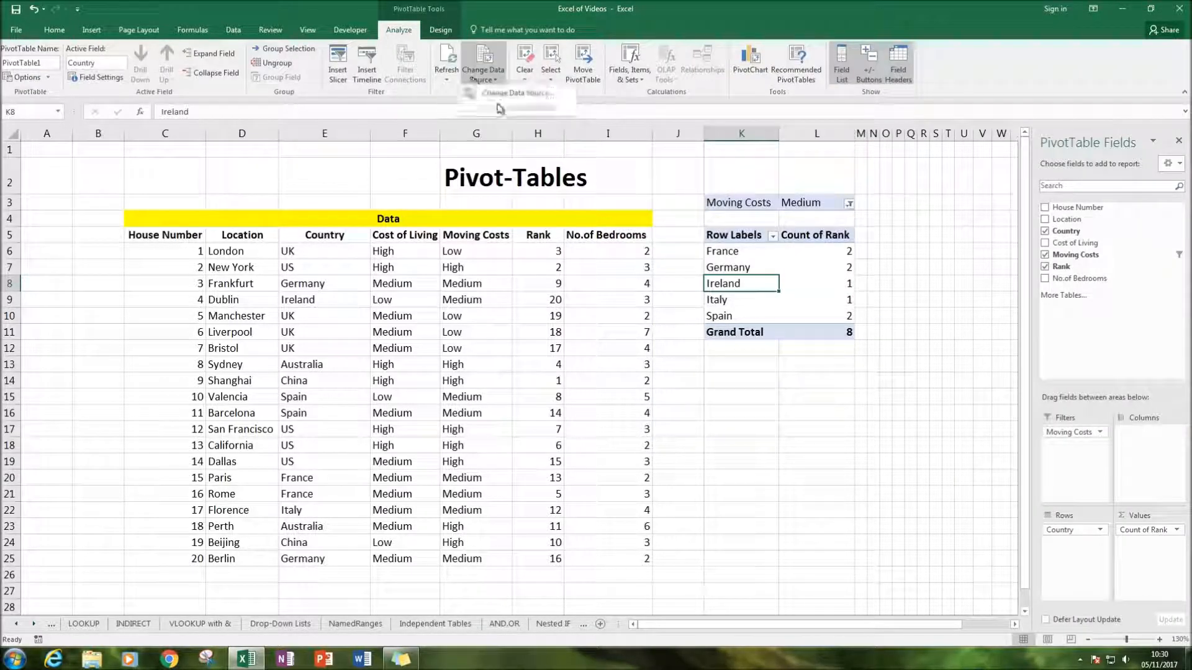
click(497, 104)
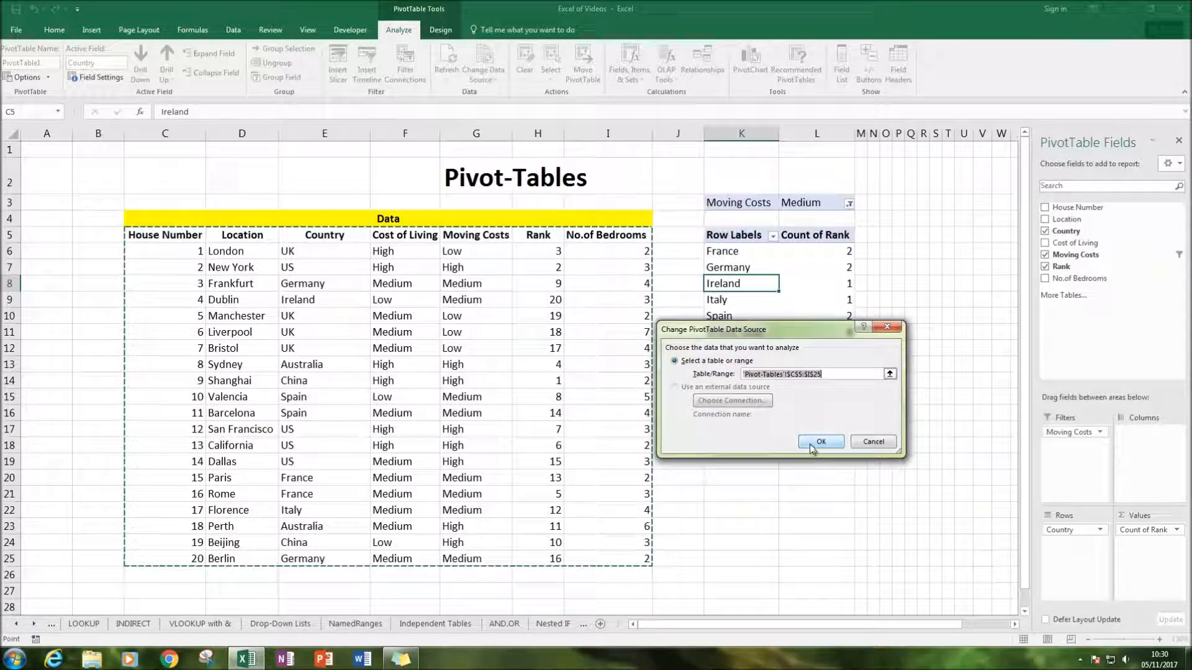
click(825, 442)
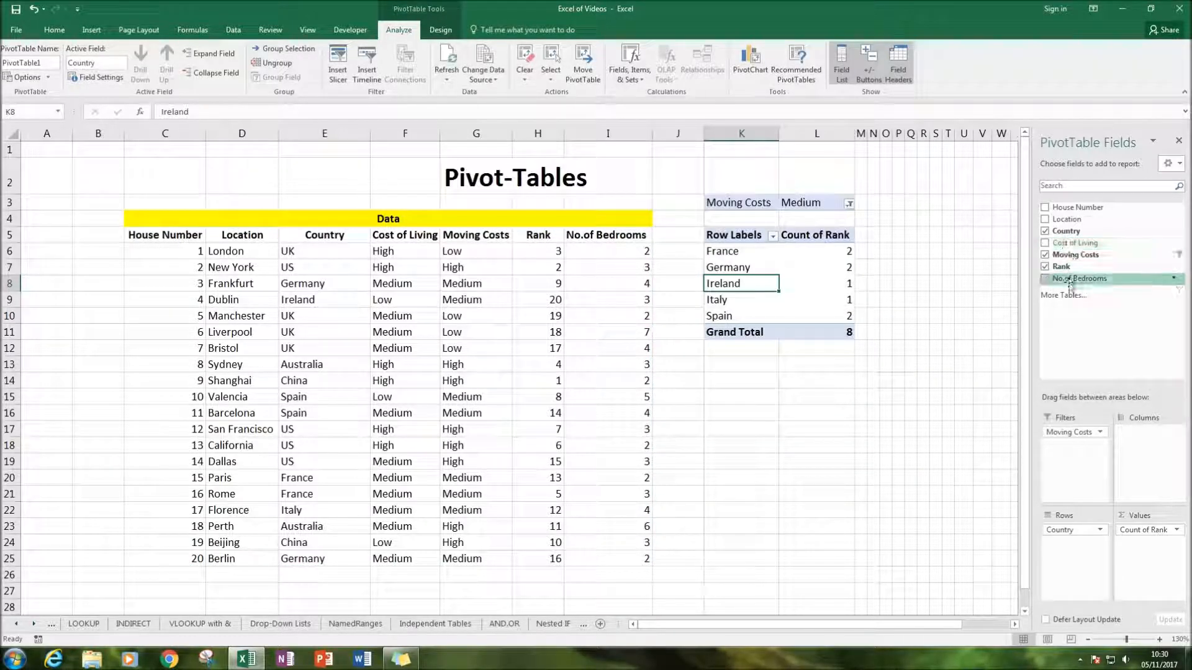
Add the No.of Bedrooms field to the PivotTable's Values, alongside the rank count
drag(1056, 283, 1076, 564)
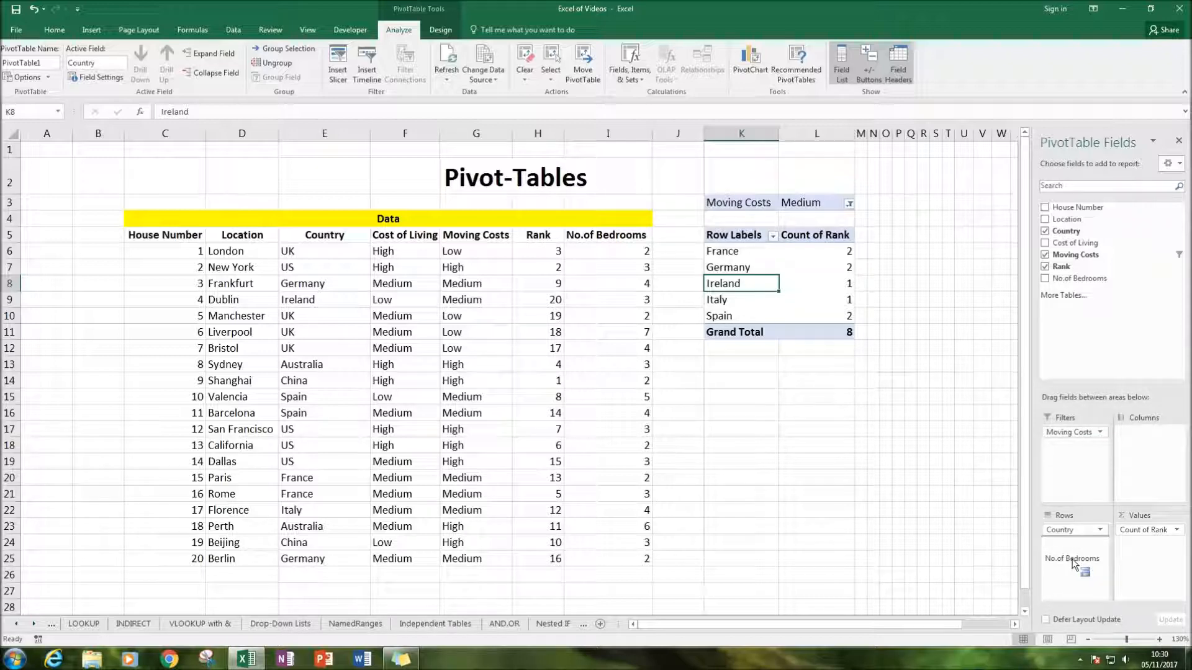
drag(1071, 559, 1136, 562)
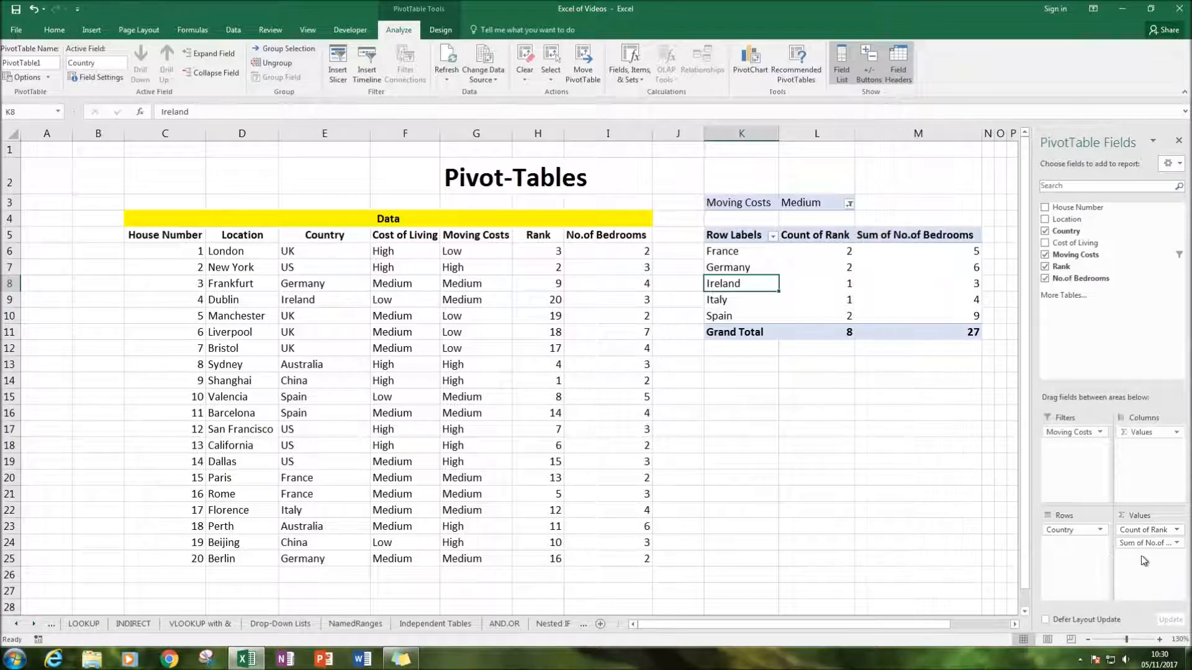
Move the No.of Bedrooms field from the PivotTable's Values area to its Columns area
click(900, 280)
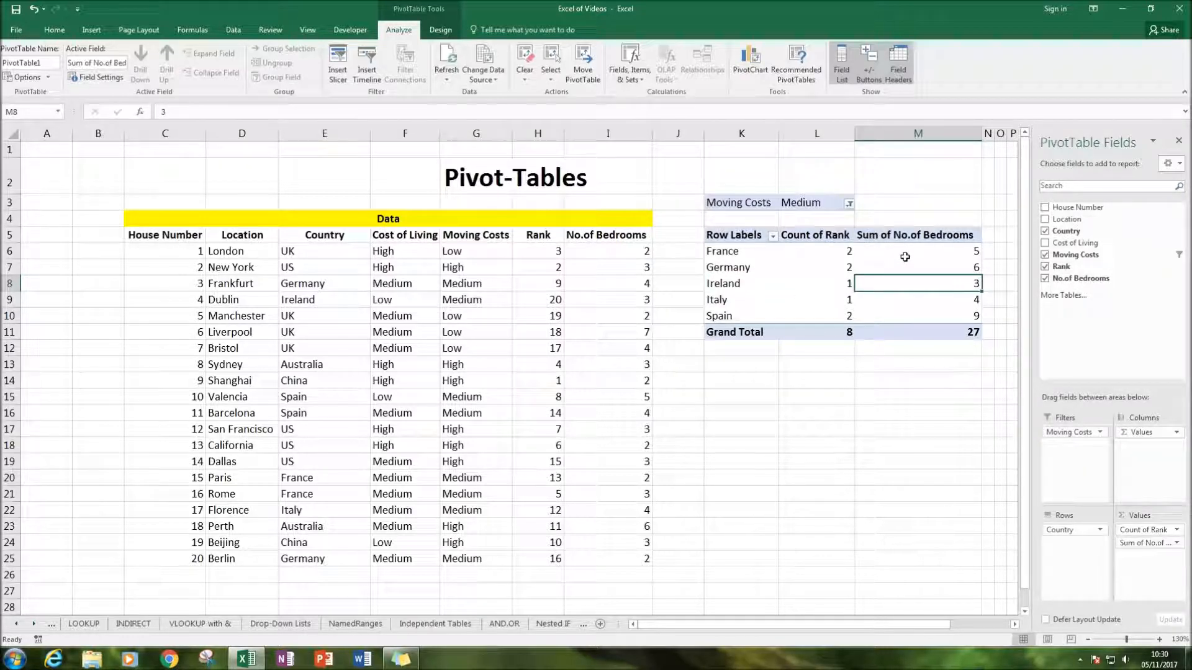
click(900, 228)
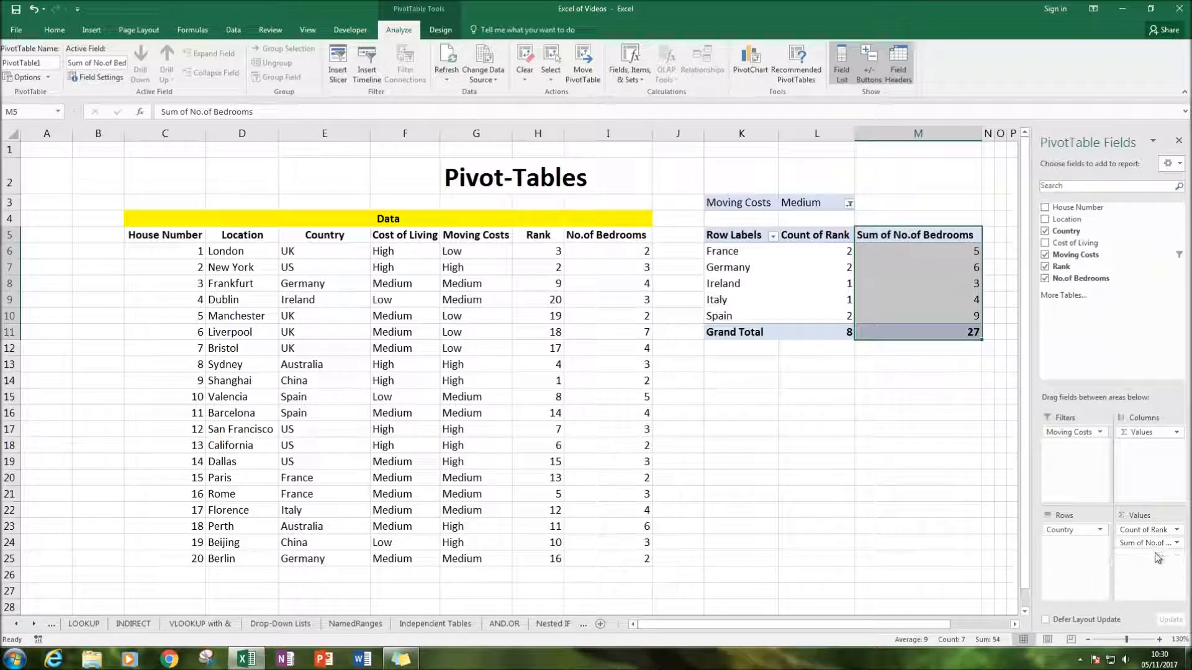
click(918, 484)
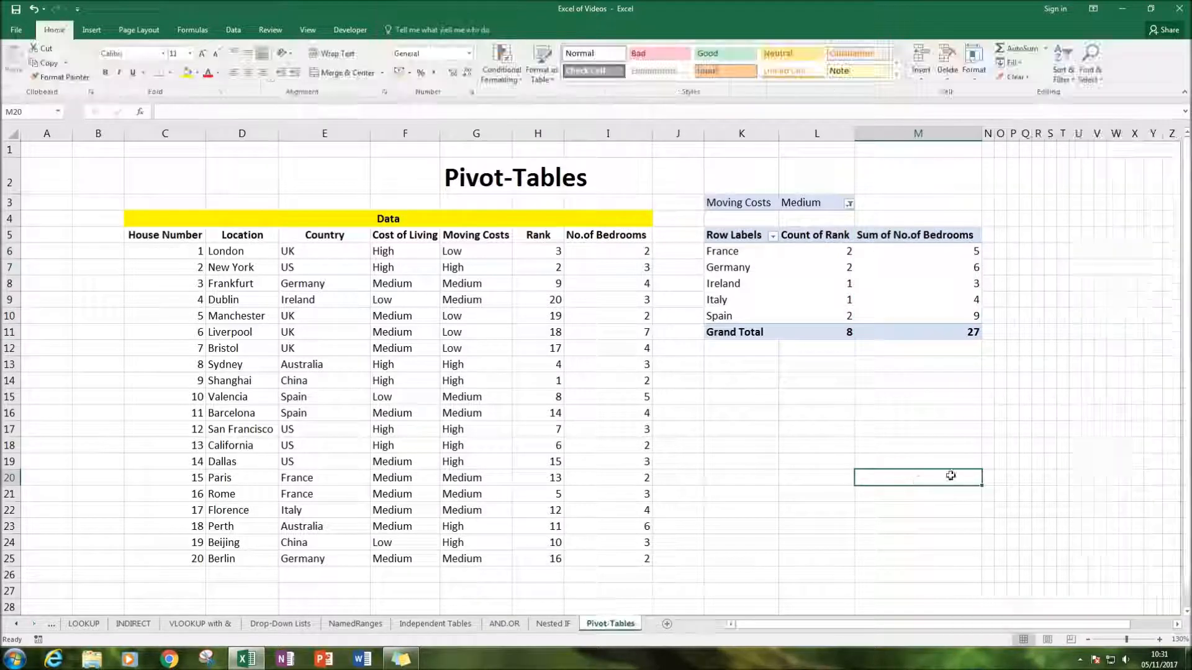
click(953, 269)
drag(1139, 543, 1141, 470)
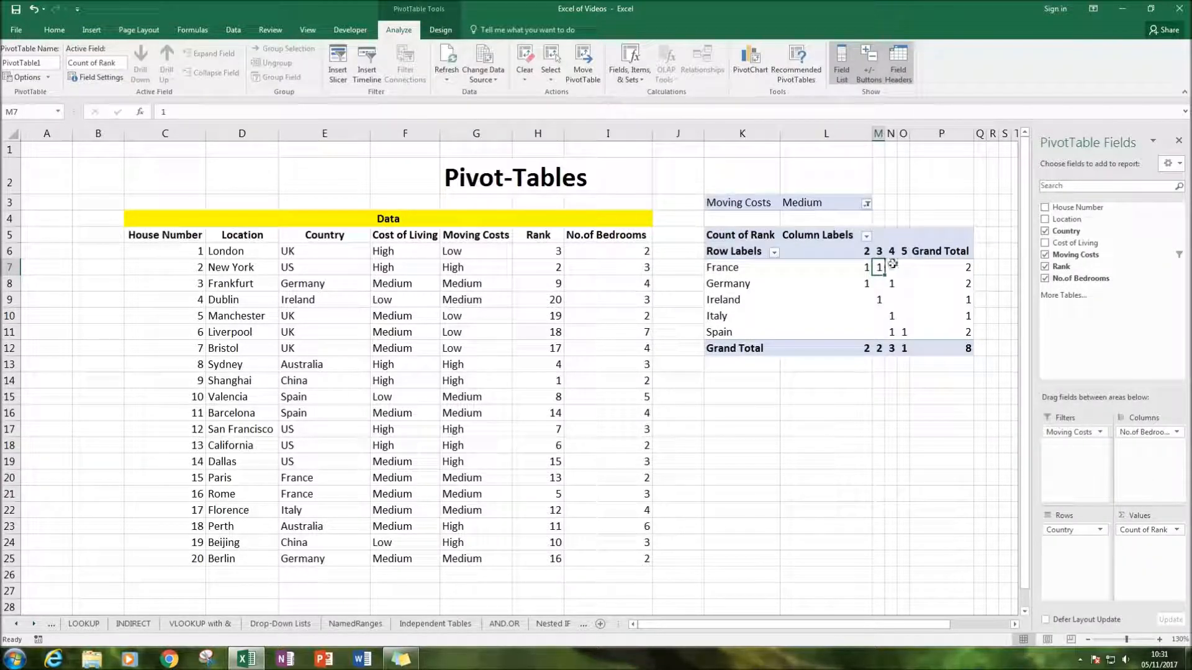
Examine the PivotTable's rank counts by number of bedrooms for France and Germany
drag(866, 251, 879, 251)
click(845, 268)
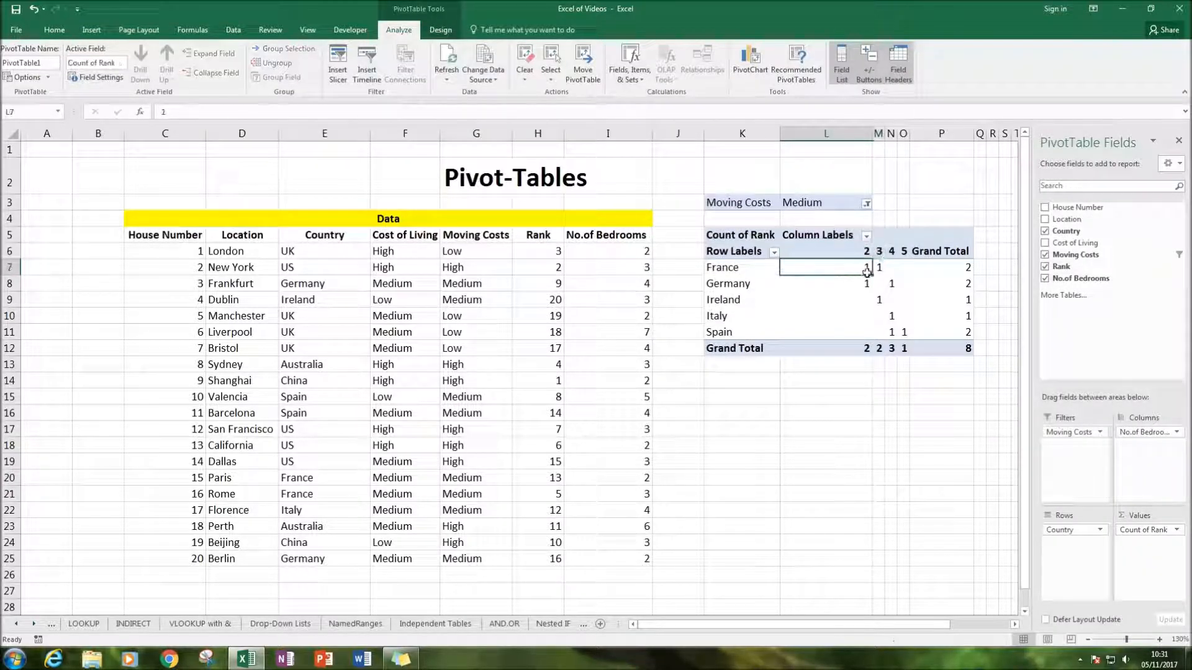
click(944, 266)
click(867, 268)
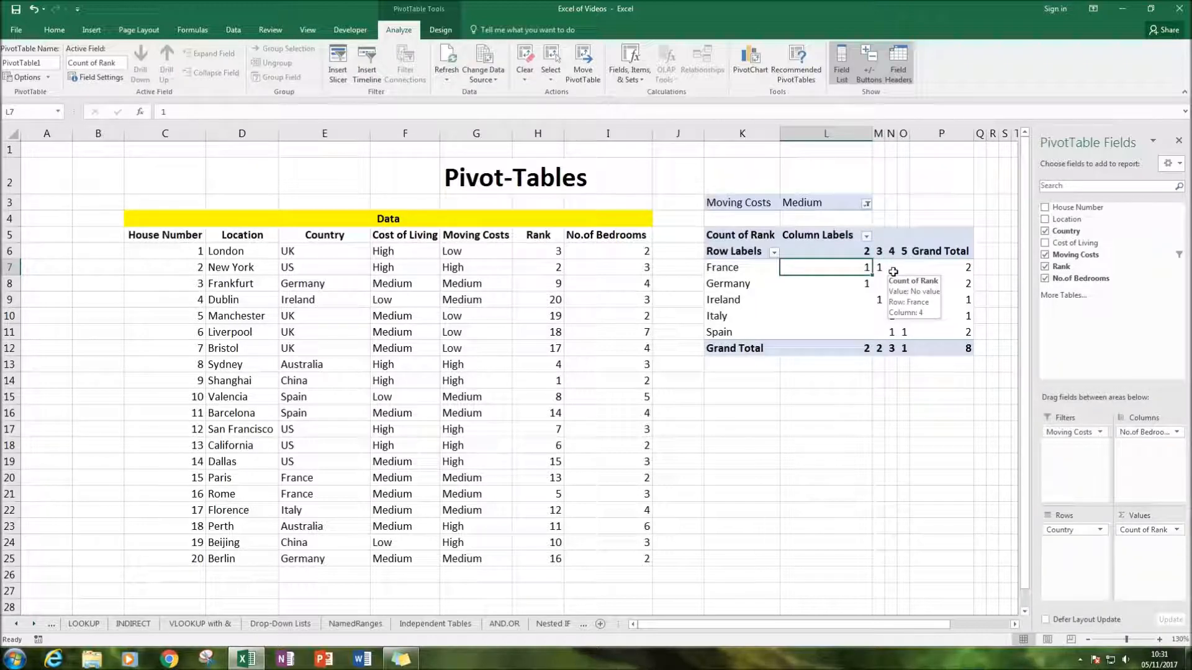
key(Right)
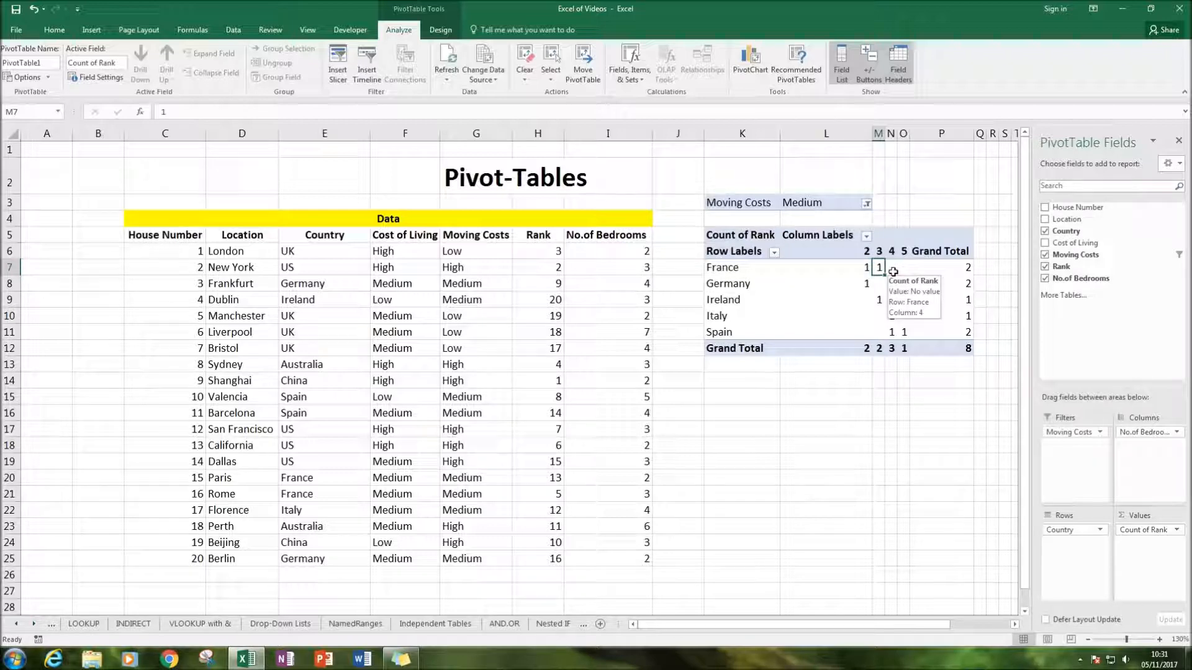
key(Down)
key(Left)
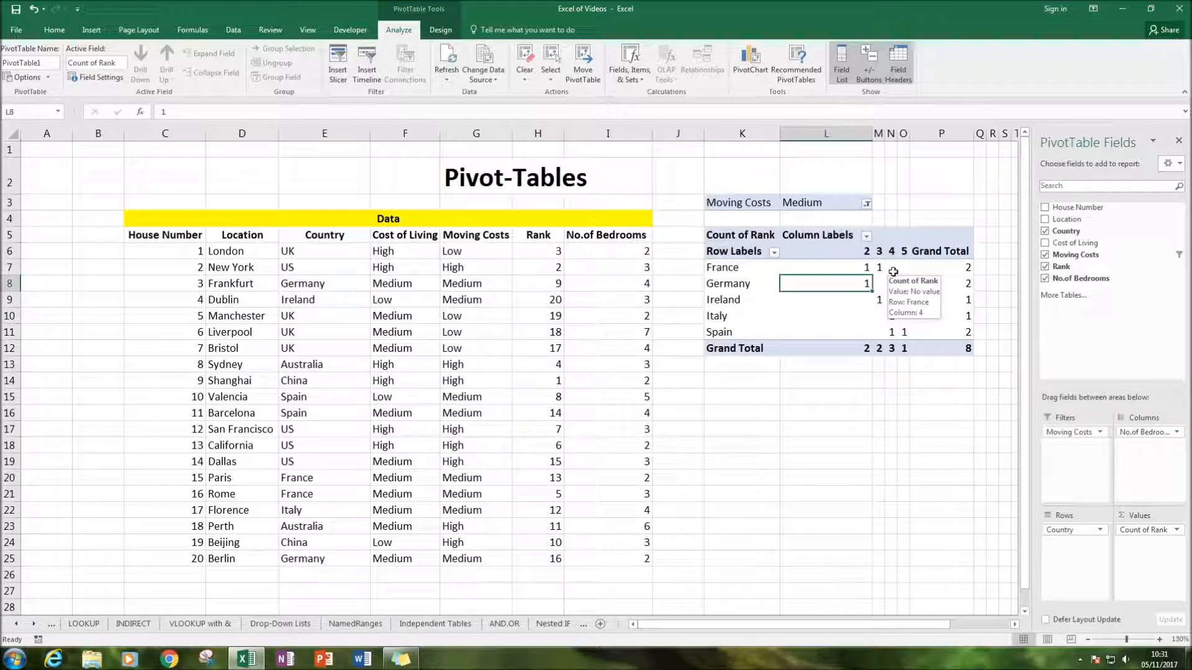
Examine the PivotTable's rank counts by number of bedrooms for Spain and Italy
click(880, 381)
click(889, 334)
click(904, 334)
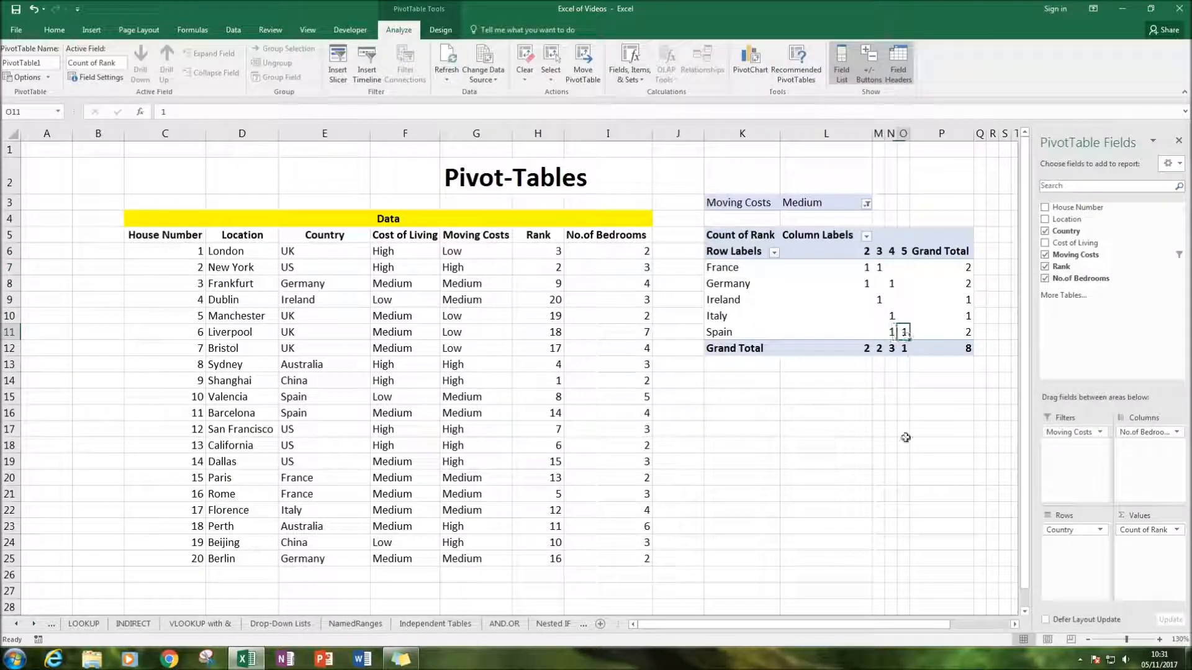
key(Left)
key(Right)
key(Left)
key(Up)
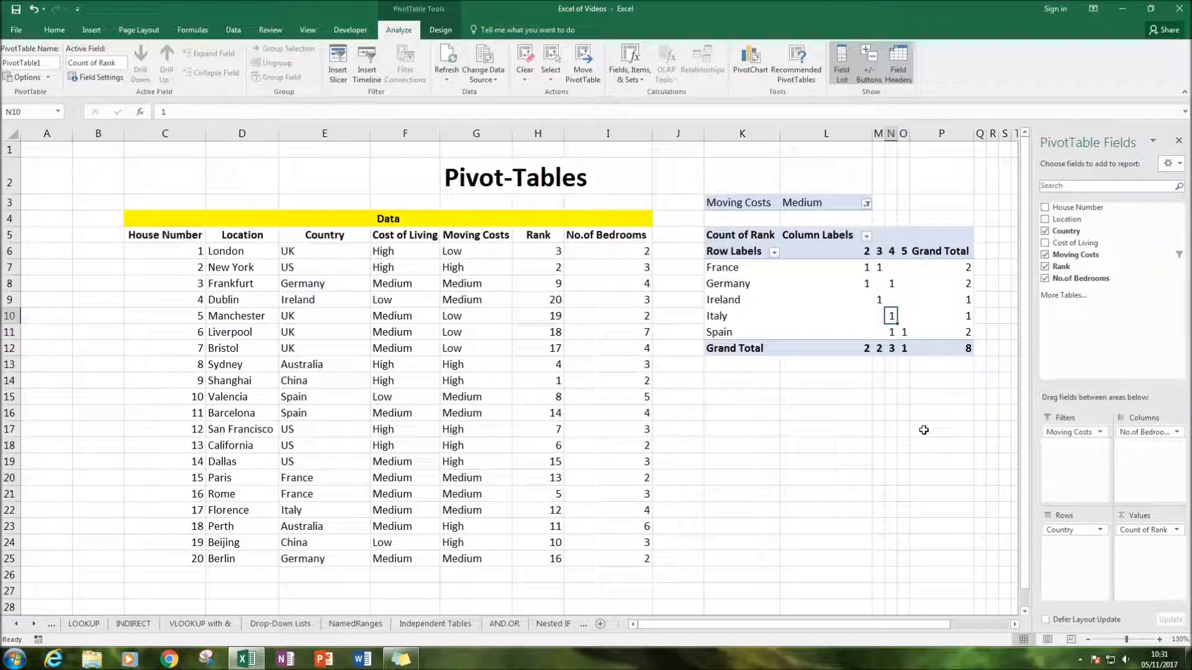
key(Left)
key(Down)
key(Down)
key(Down)
key(Down)
key(Down)
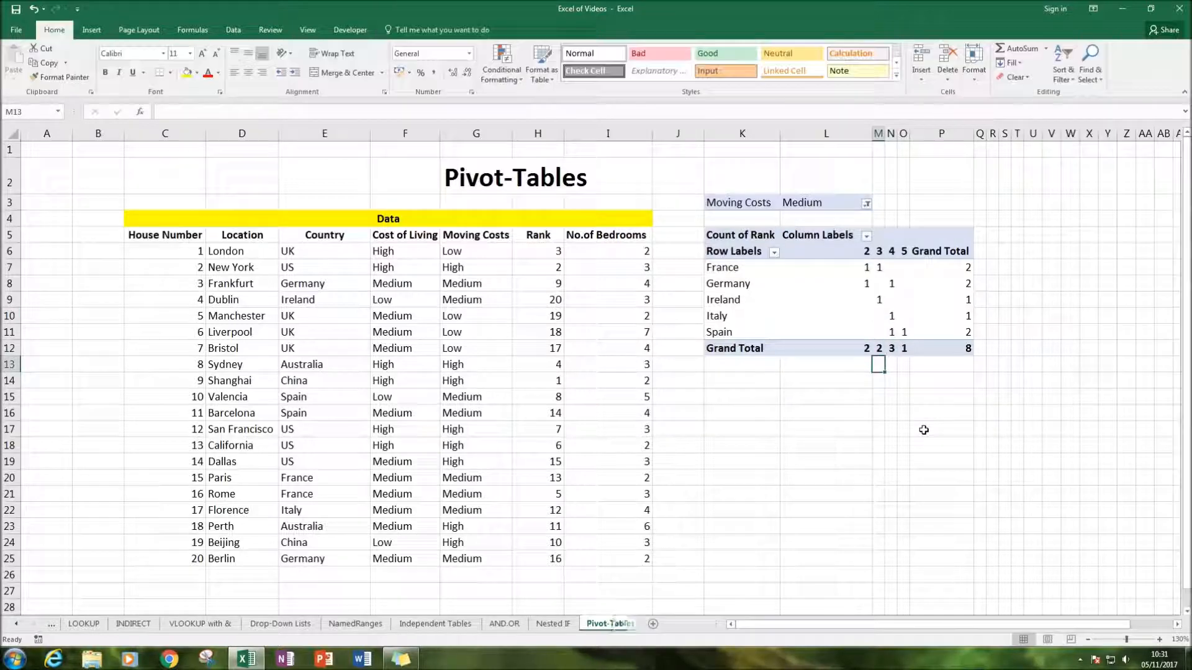
In the source data row for house number 4, change the Location to Houston and the Country to US
click(773, 476)
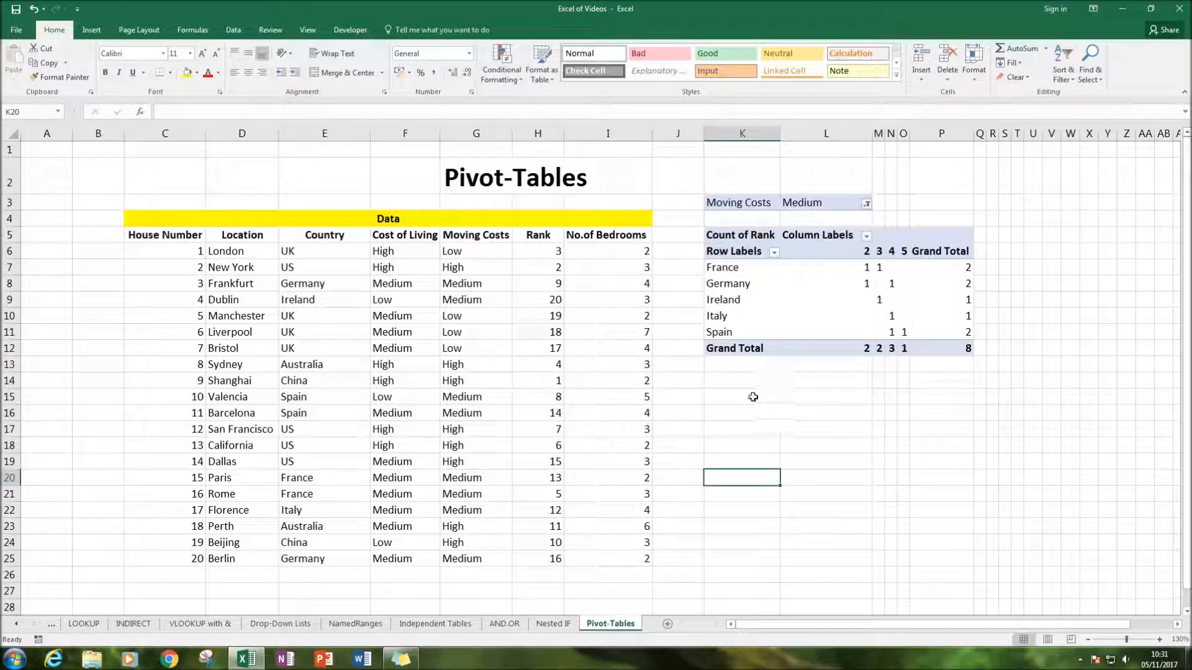
click(567, 445)
click(618, 329)
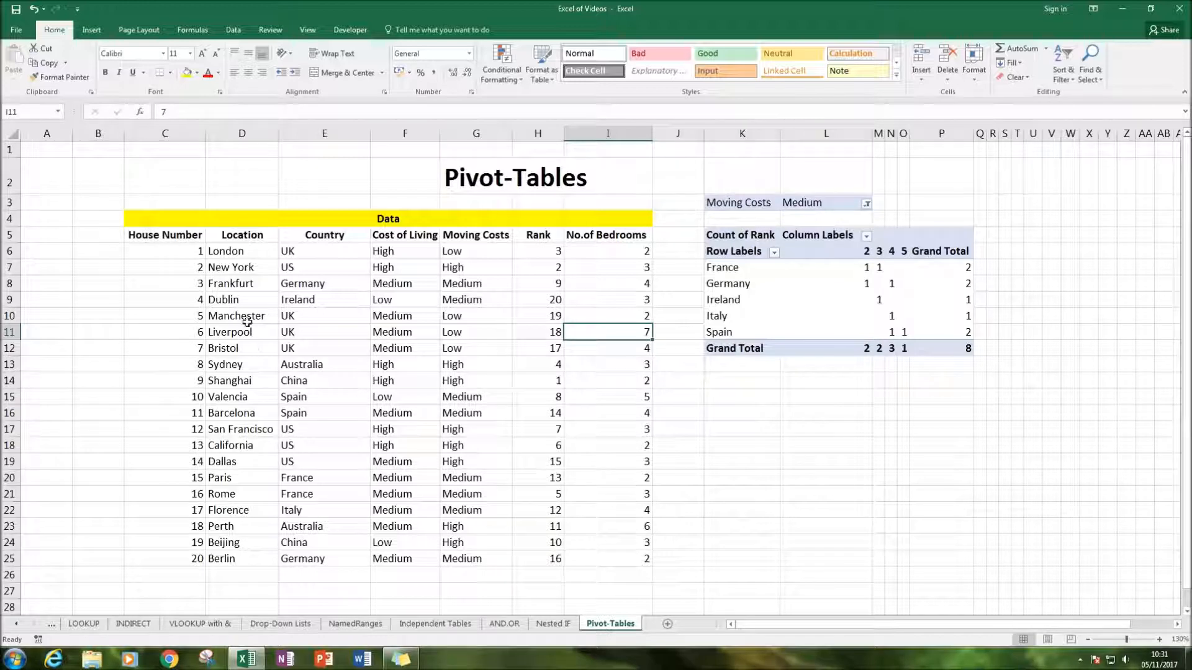
click(296, 364)
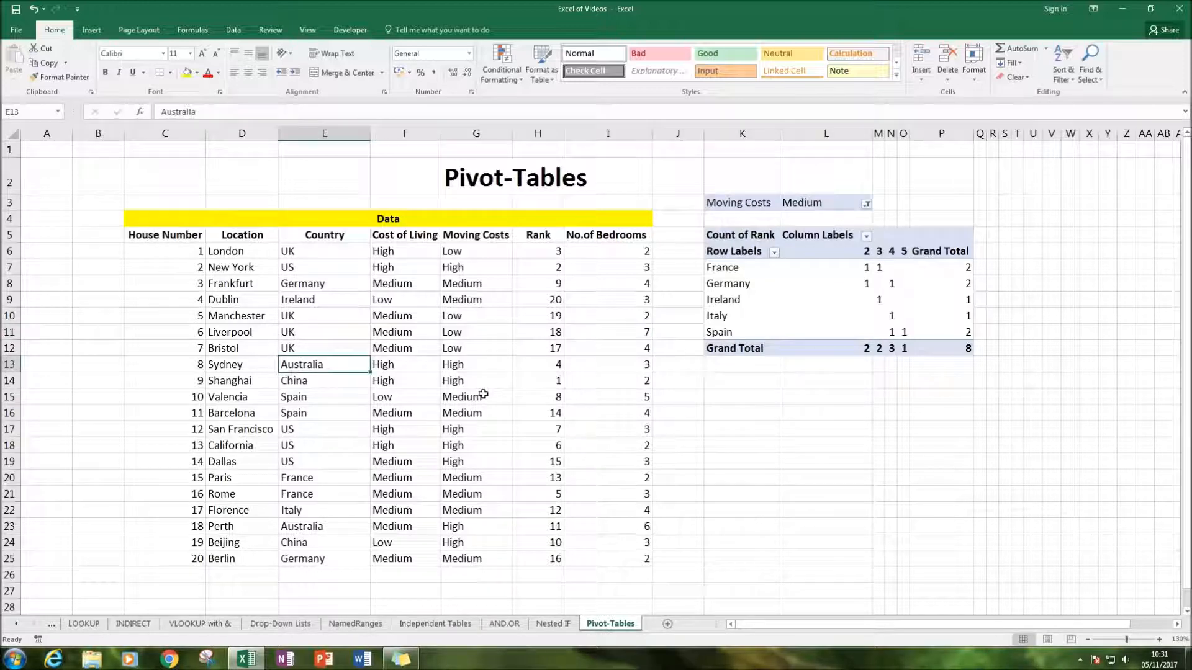
key(Up)
key(Up)
key(Up)
key(Up)
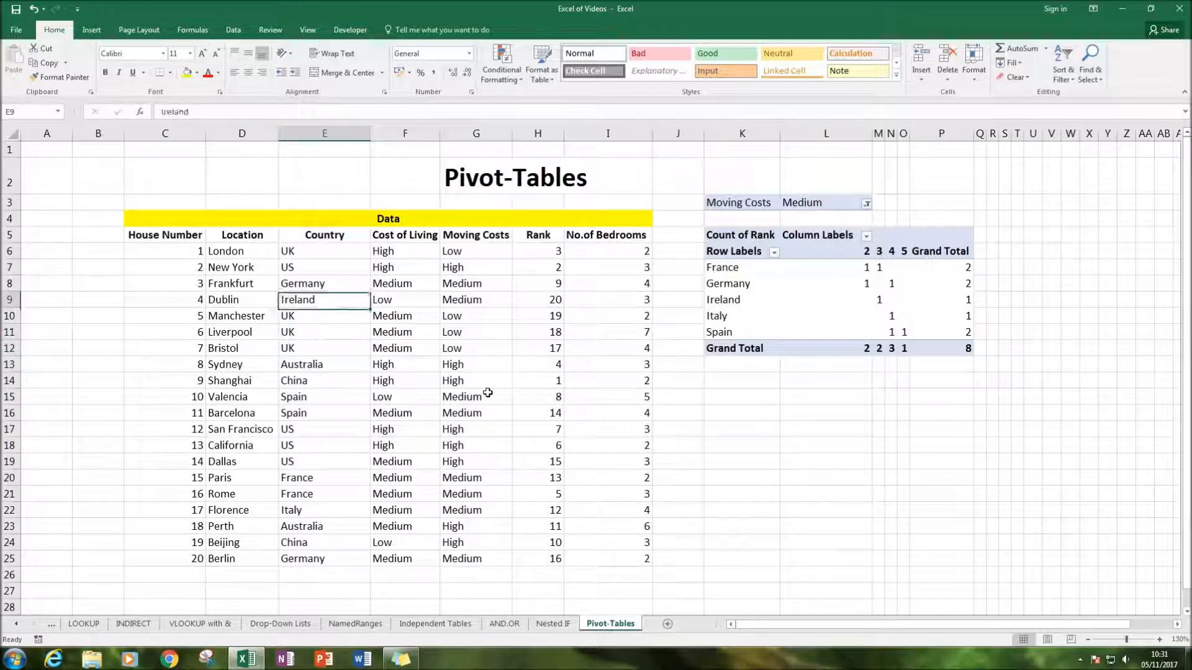
key(Left)
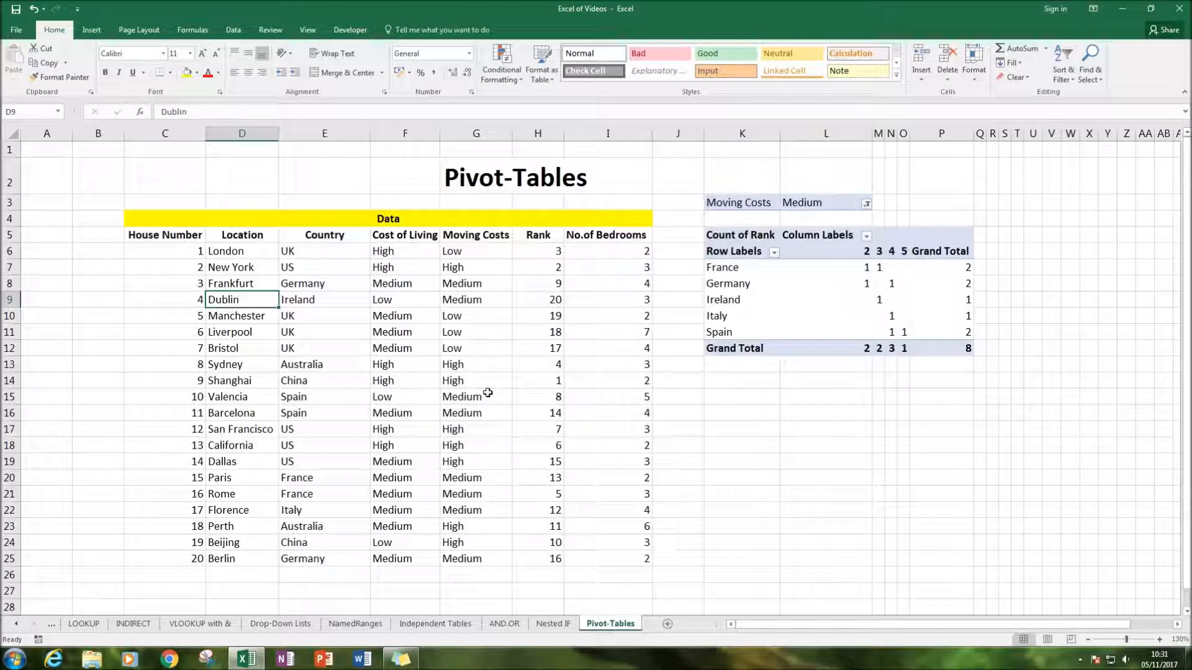
text(Houston)
key(Tab)
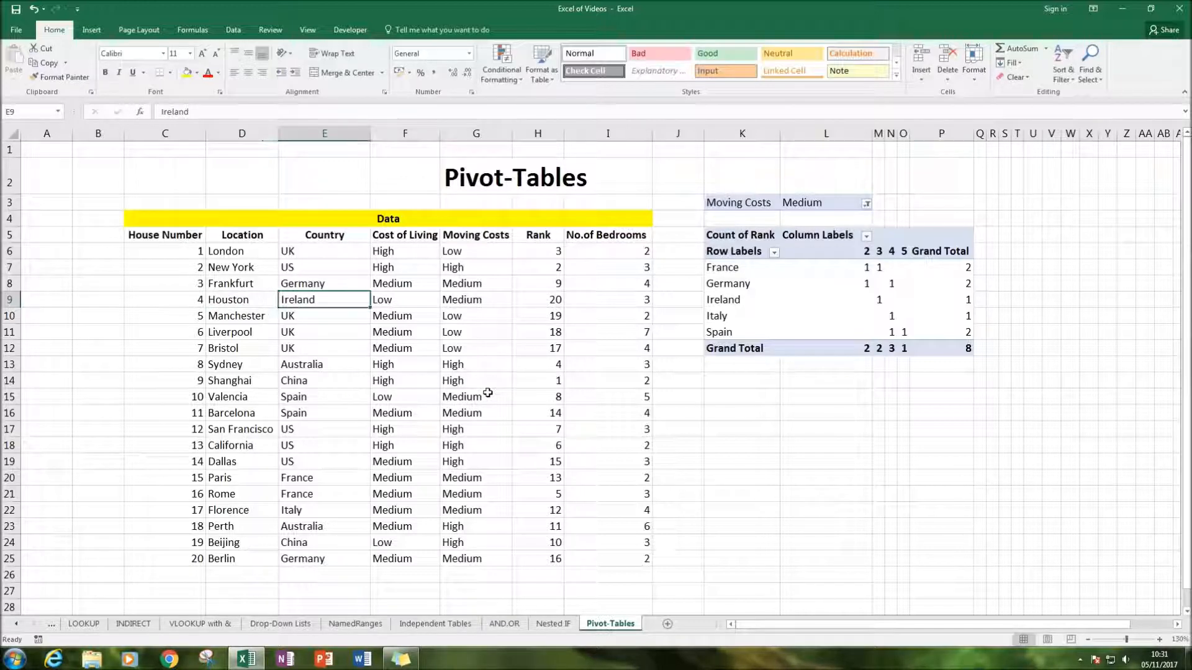
text(US)
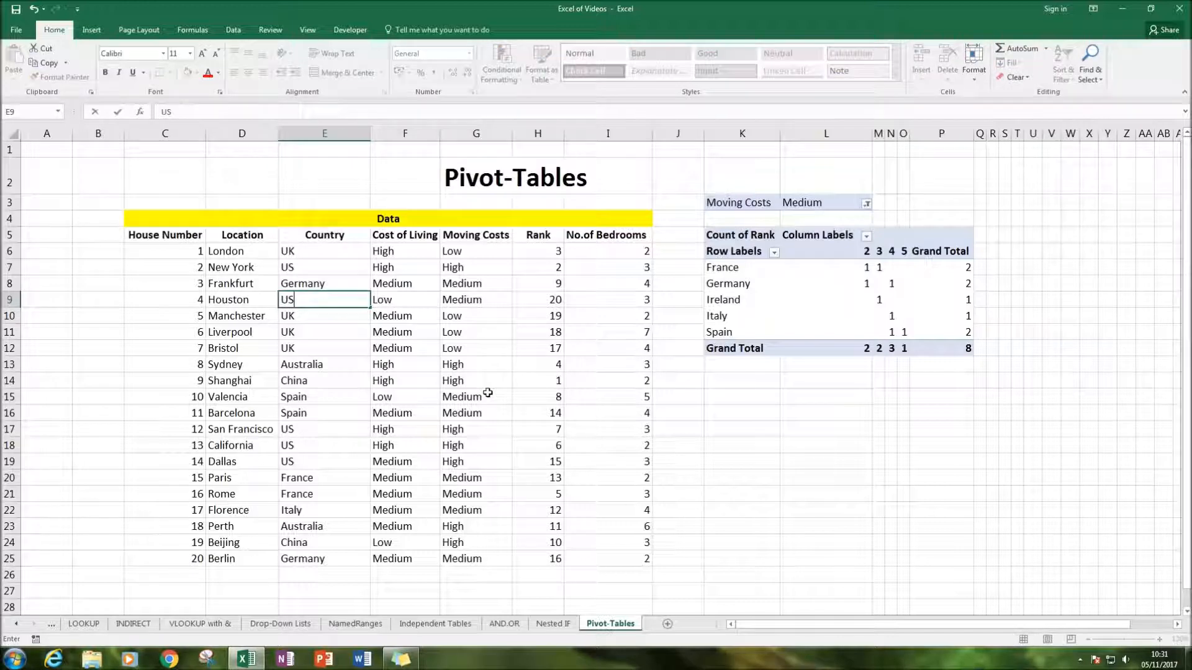
key(Tab)
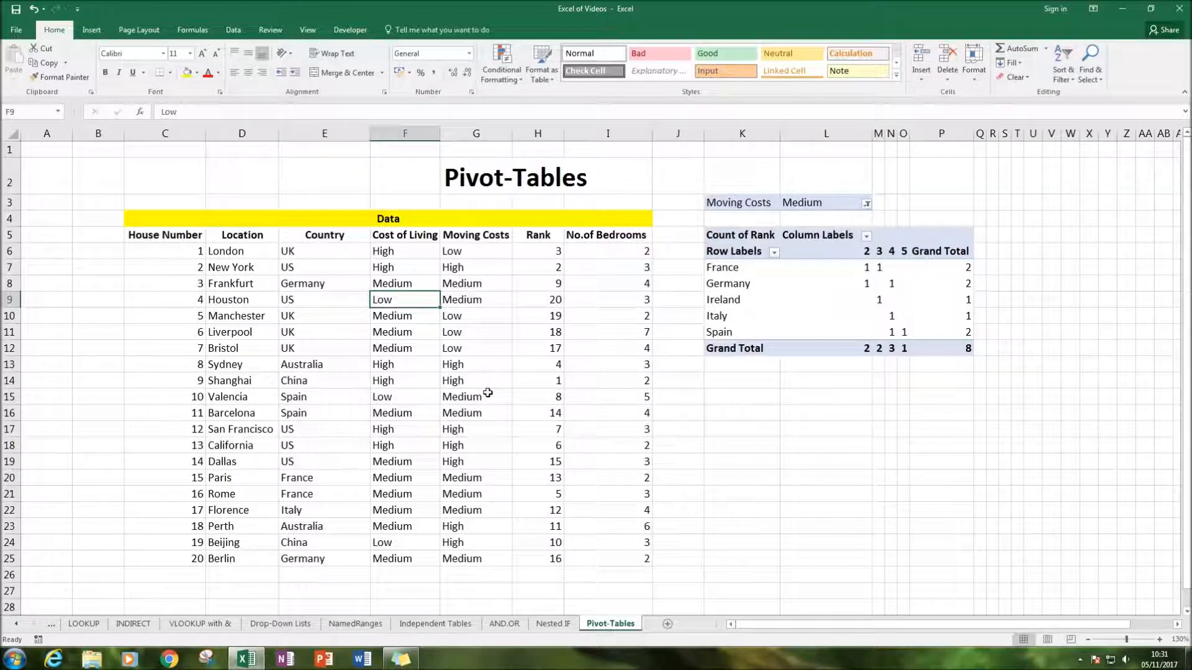
Set the Houston row's Cost of Living to Medium and its Moving Costs to High
text(Medi)
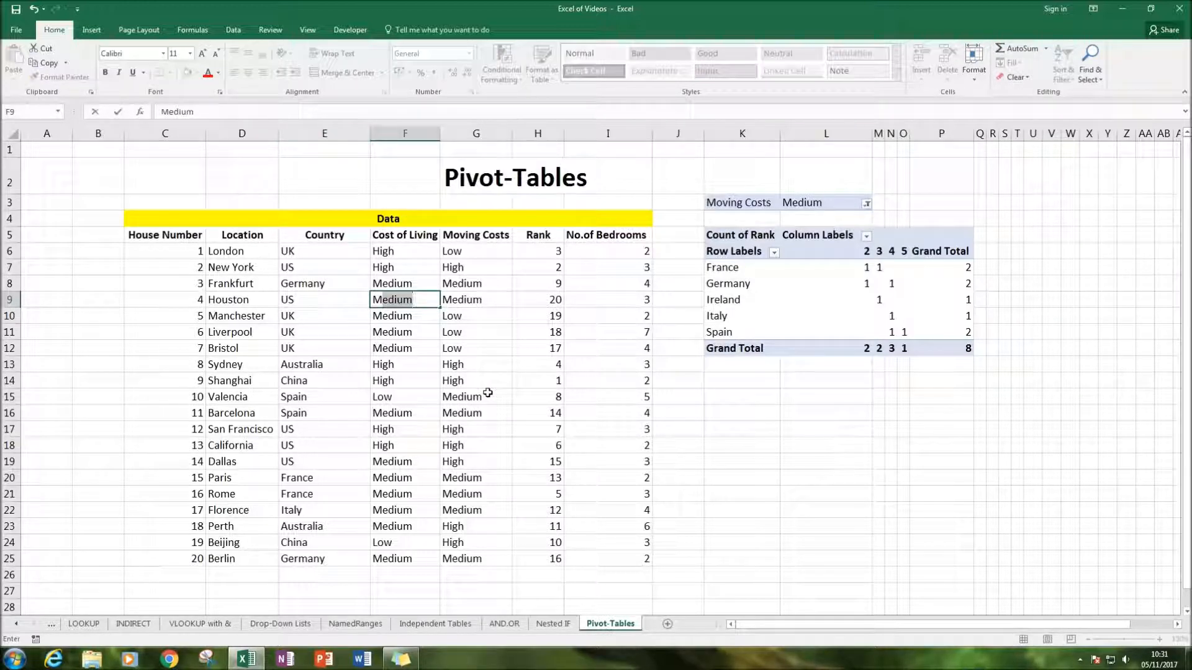
text(um)
key(Tab)
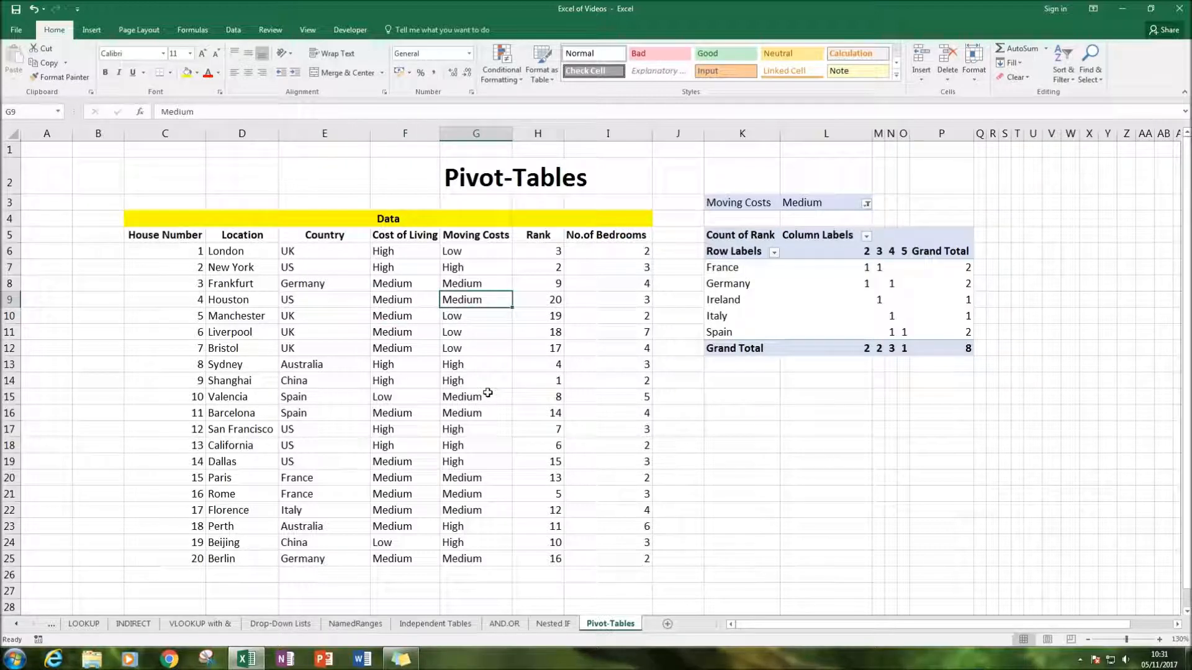
text(High)
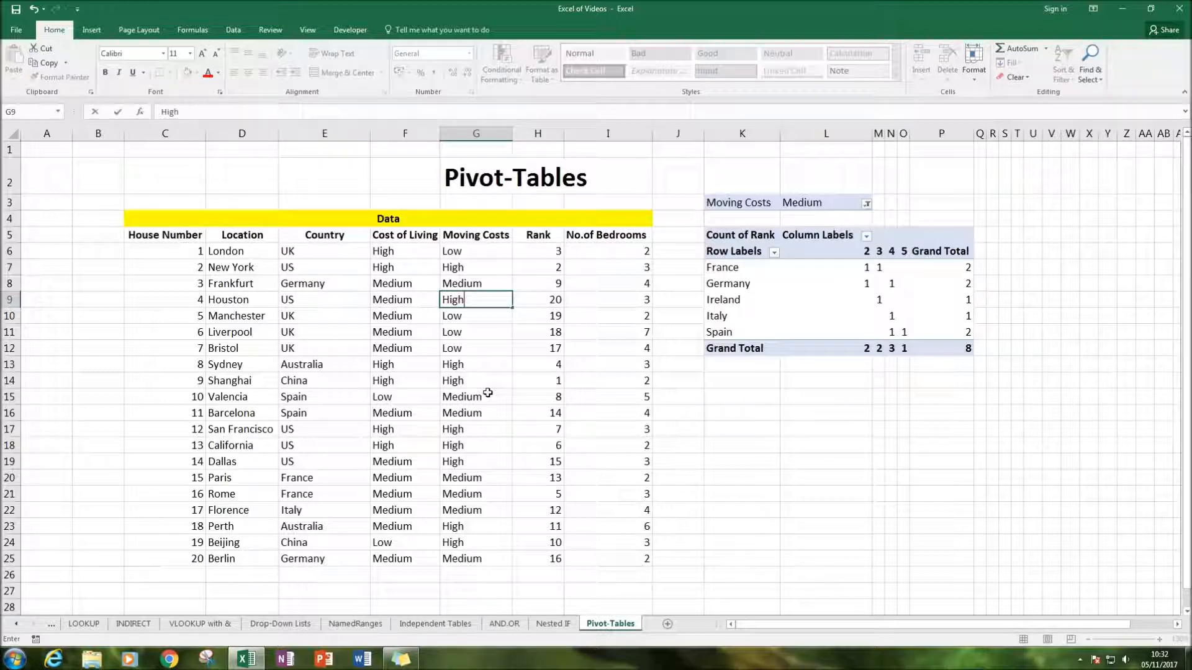
key(Tab)
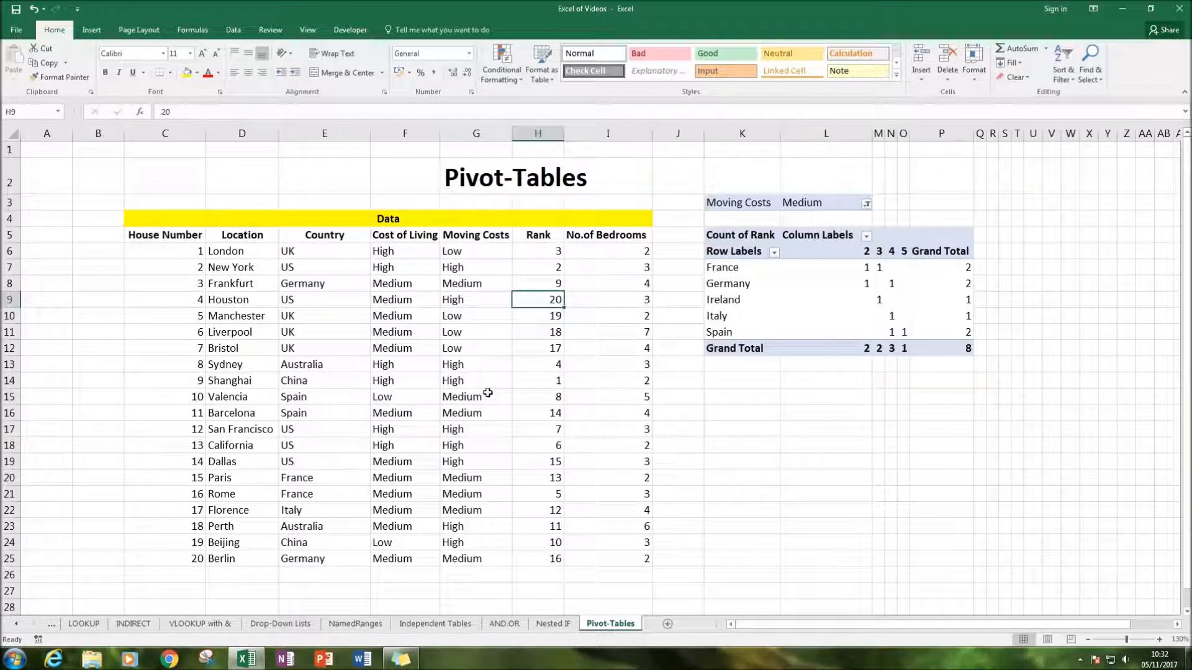
Check the ranks of the rows below Houston and set Houston's Rank to 17
key(Down)
key(Down)
key(Down)
key(Down)
key(Down)
key(Down)
key(Down)
key(Down)
key(Down)
key(Up)
key(Up)
key(Up)
key(Up)
key(Up)
key(Up)
key(Up)
key(Up)
key(Up)
text(17)
key(Return)
Set the Rank of Bristol to 18, Liverpool to 19 and Manchester to 20
key(Down)
key(Down)
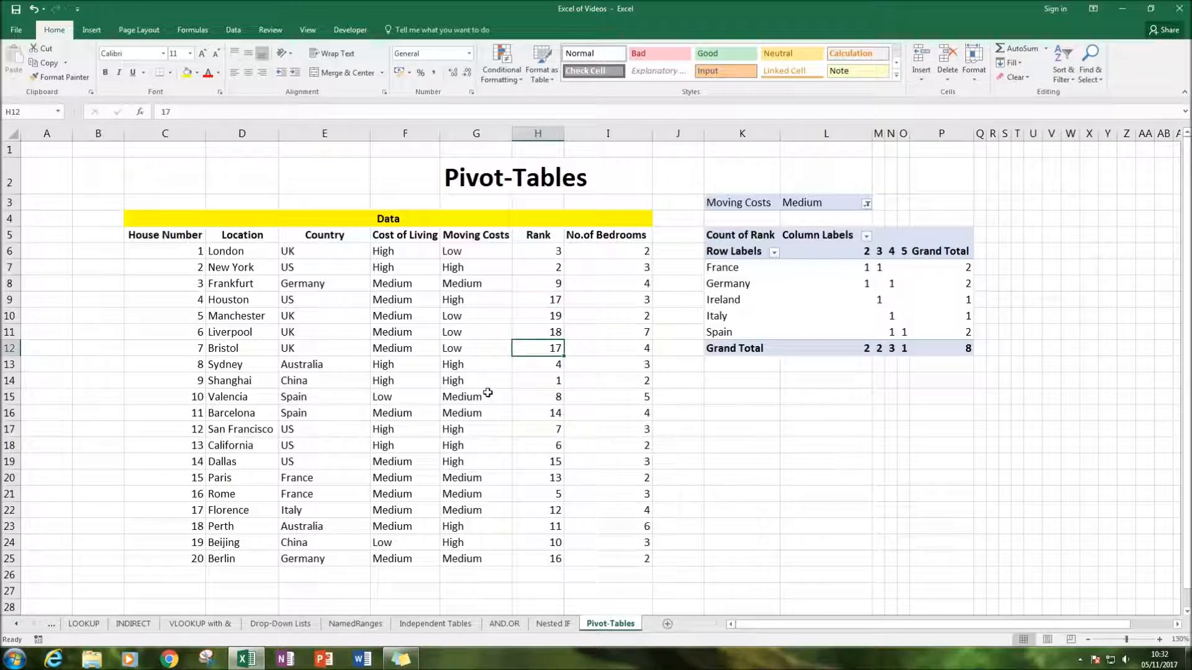
text(18)
key(Up)
text(19)
key(Up)
text(20)
key(Up)
key(Down)
key(Down)
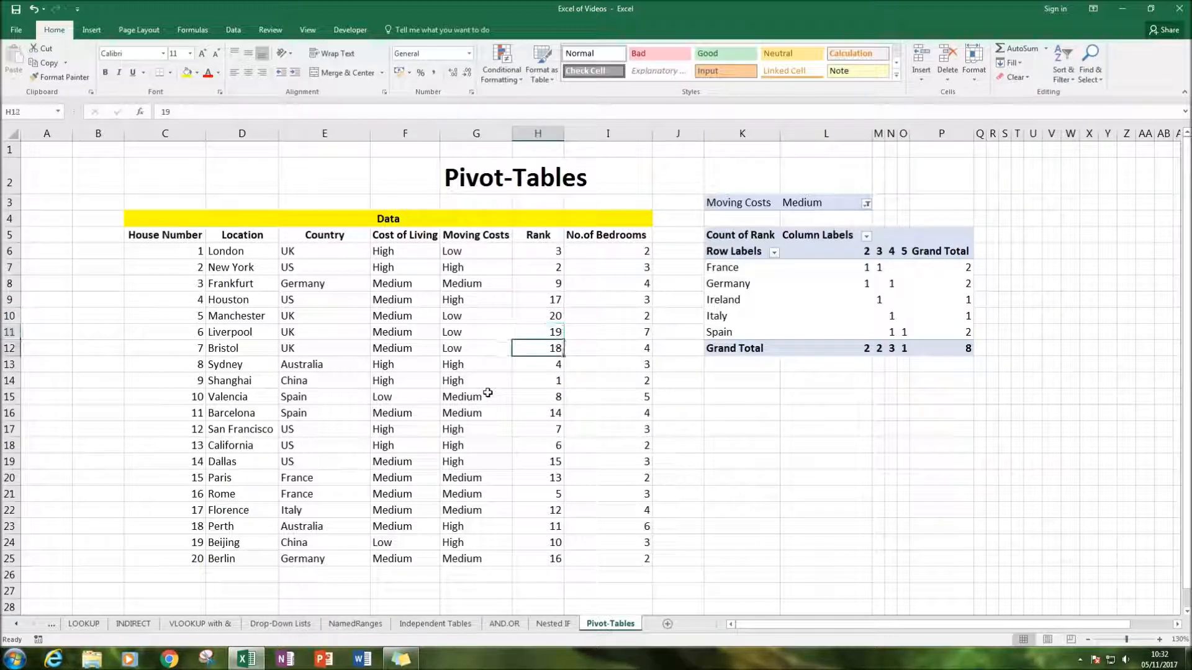
key(Right)
key(Up)
key(Up)
key(Down)
key(Down)
key(Down)
key(Down)
key(Left)
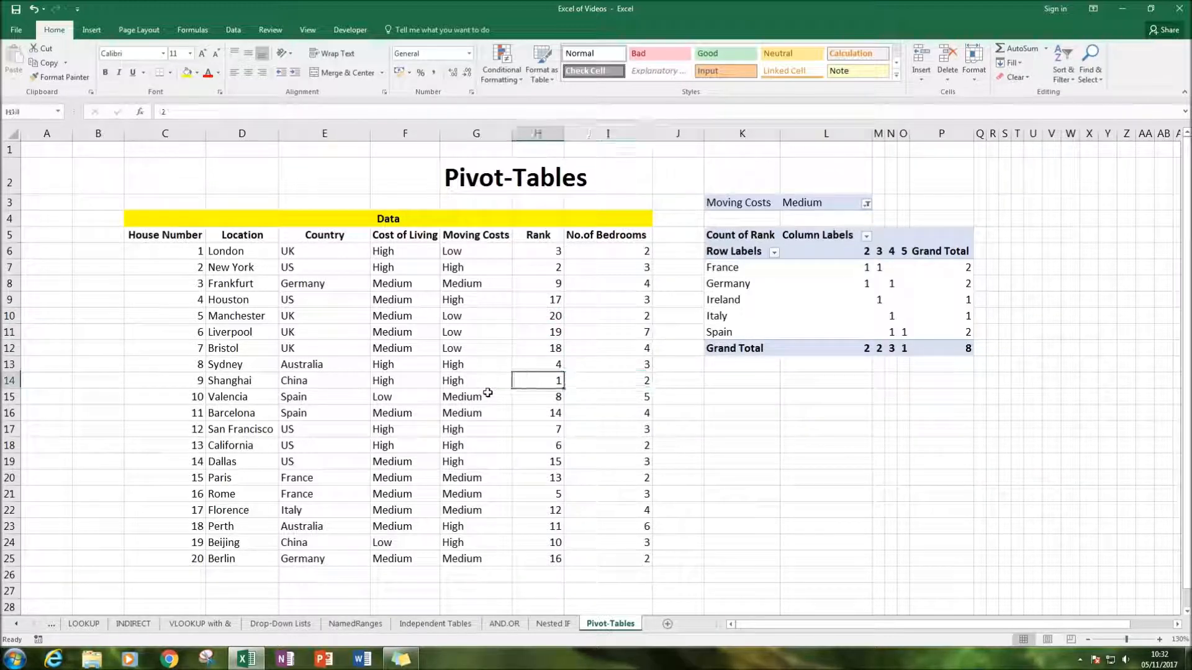
Refresh the PivotTable so it uses the edited source data
click(823, 318)
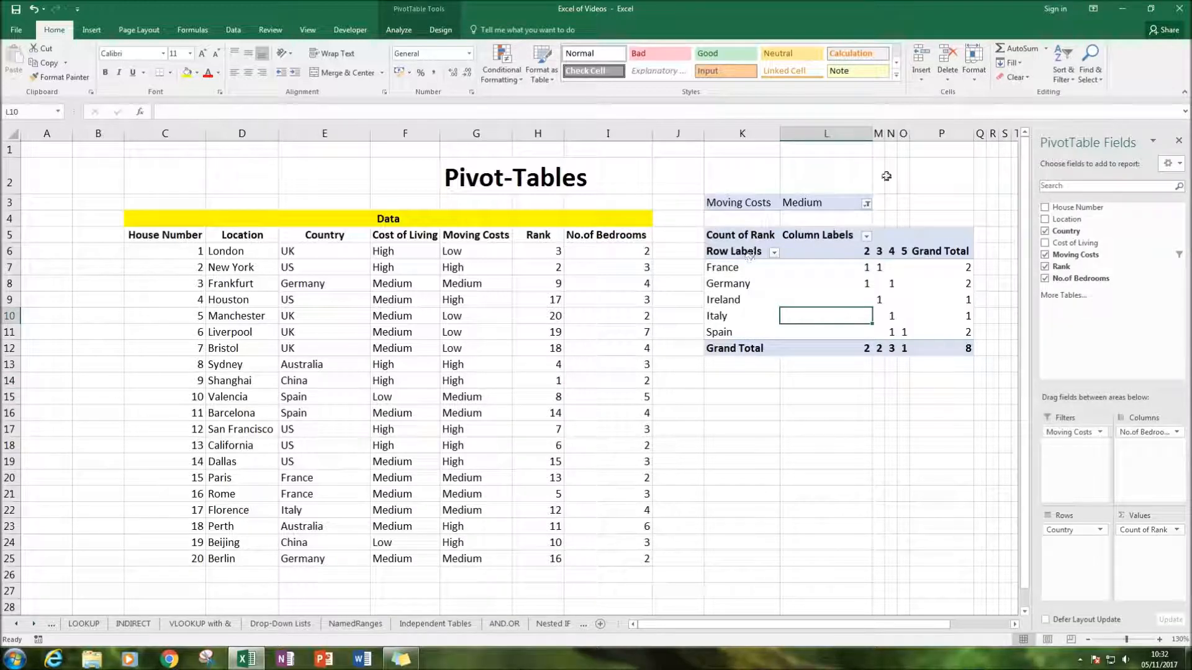
click(804, 257)
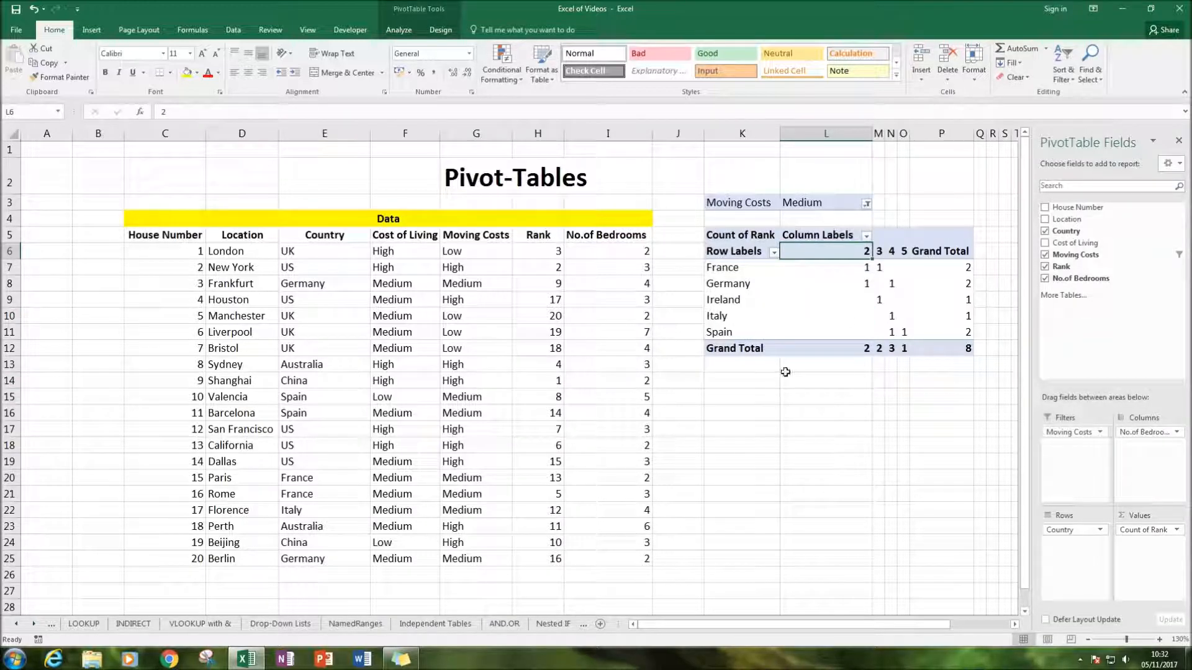
mouse_move(824, 275)
right_click(830, 278)
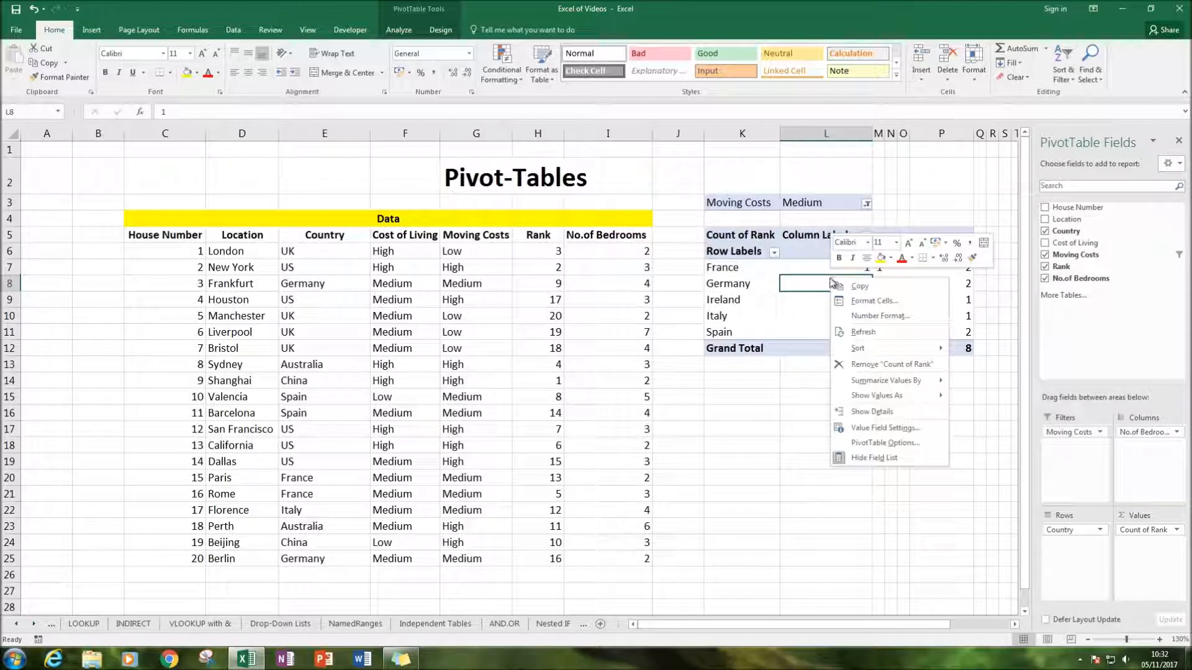
click(858, 333)
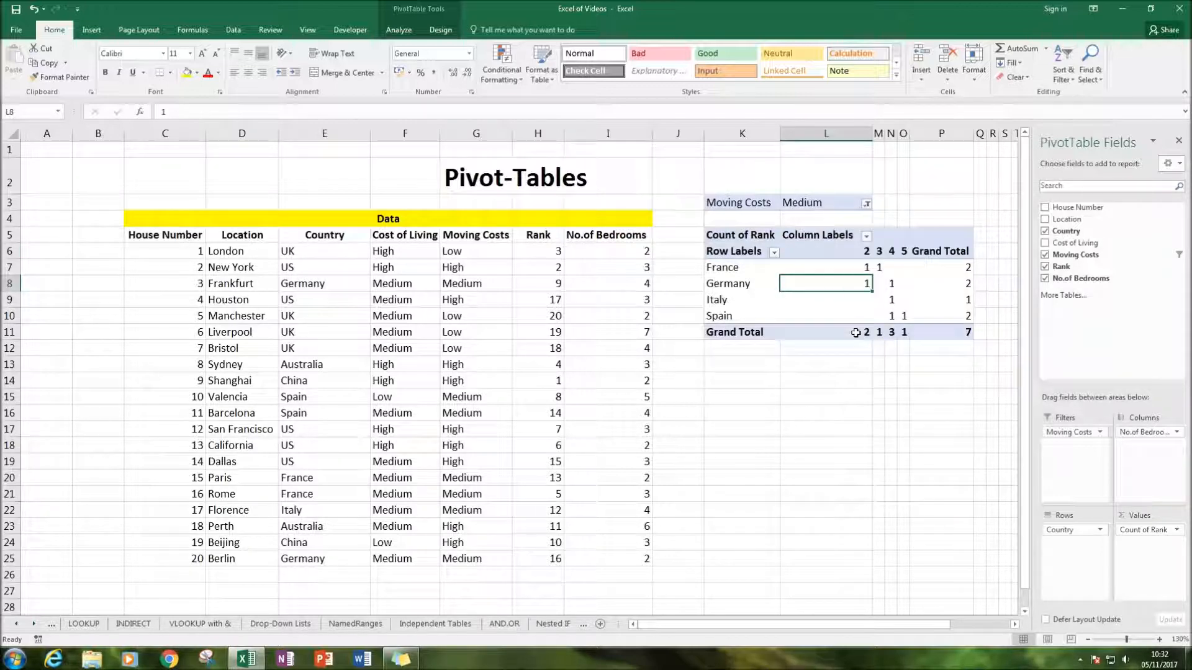
click(832, 364)
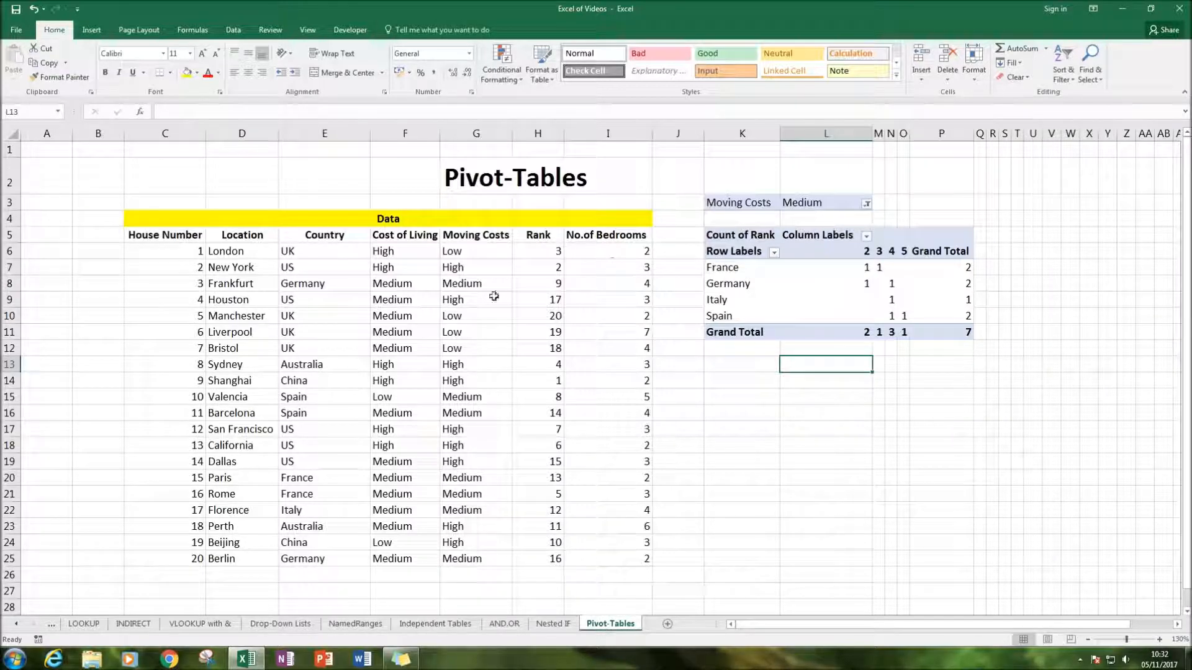
Reopen the PivotTable's data source settings, check the selected table range and accept it
click(826, 300)
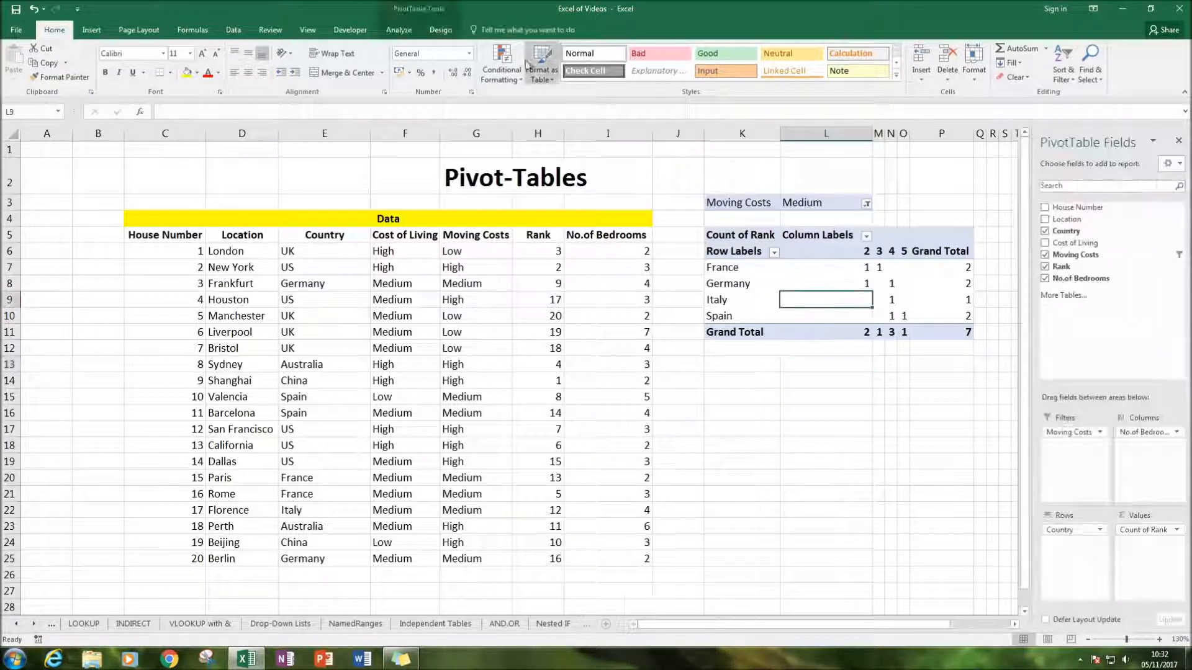
click(398, 30)
click(505, 74)
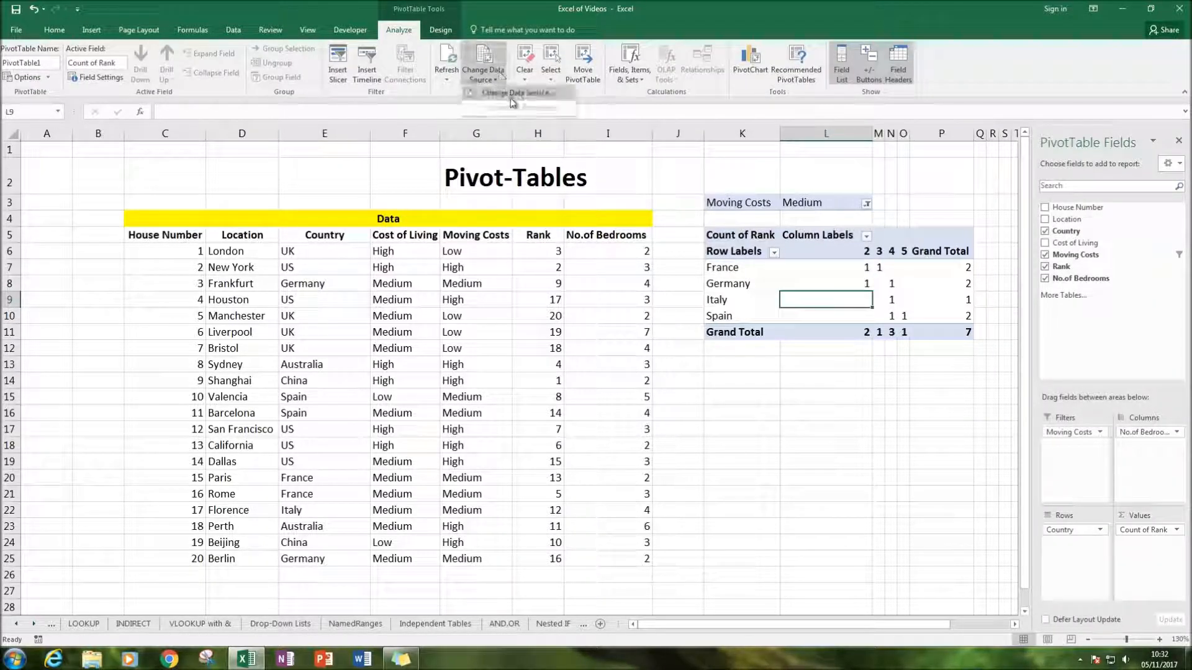
click(490, 92)
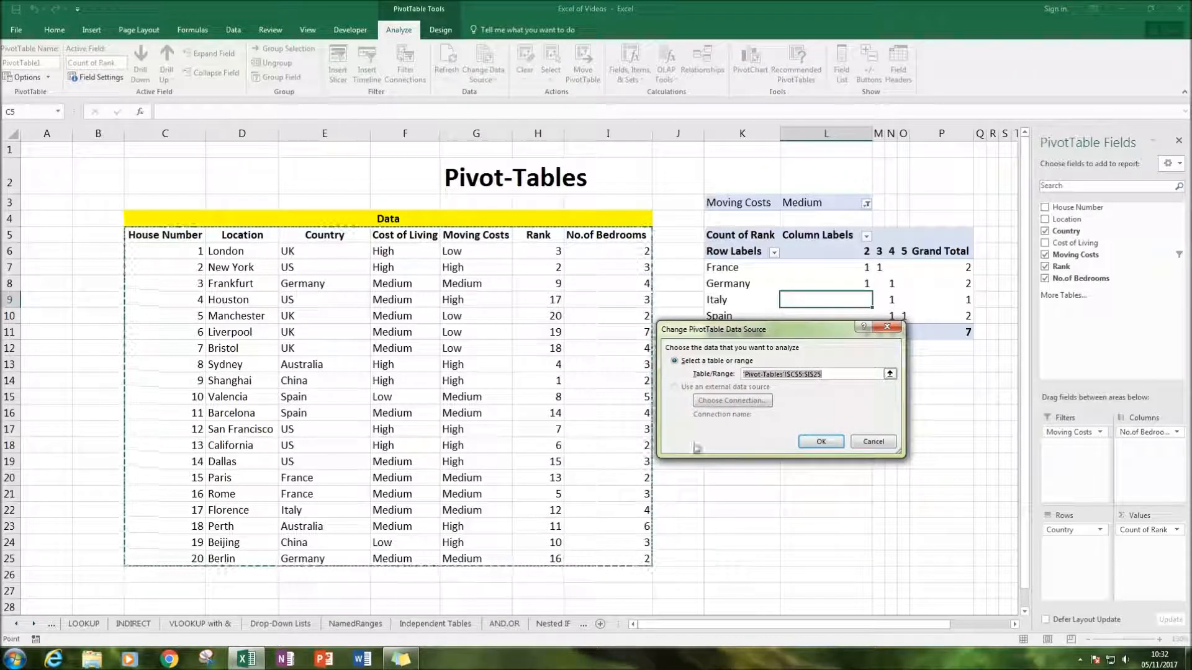
click(818, 443)
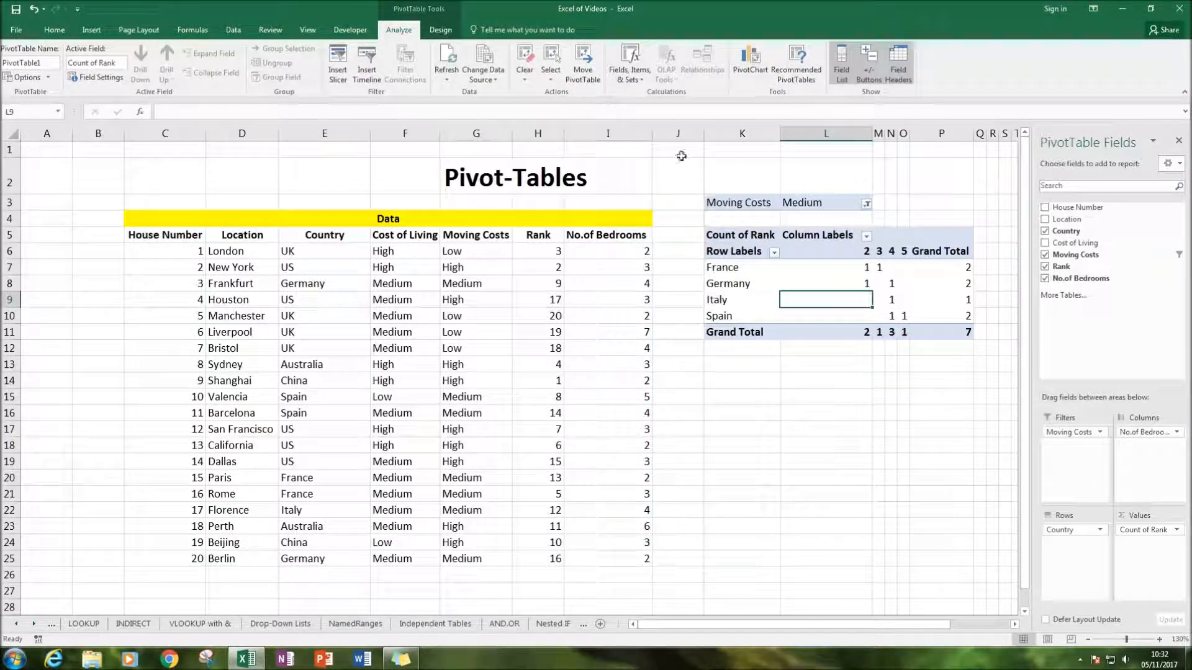
Refresh the PivotTable and all the workbook's data so the edited ranks are used
click(438, 60)
click(751, 381)
click(760, 365)
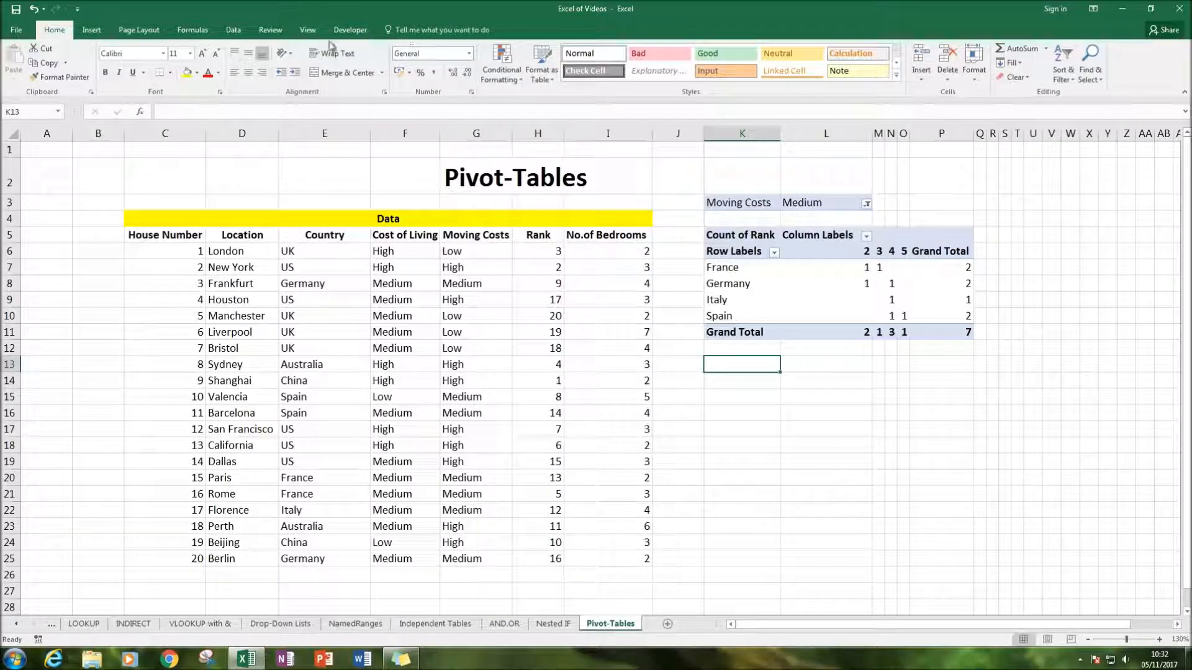
click(775, 262)
click(824, 271)
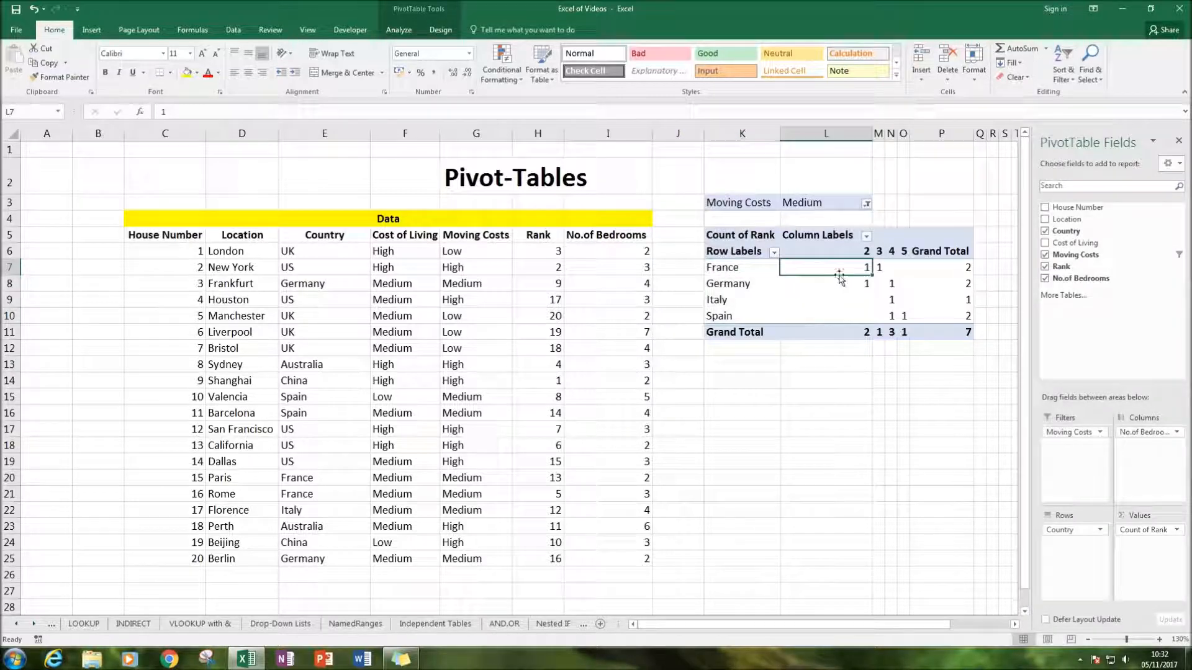
right_click(820, 289)
click(733, 405)
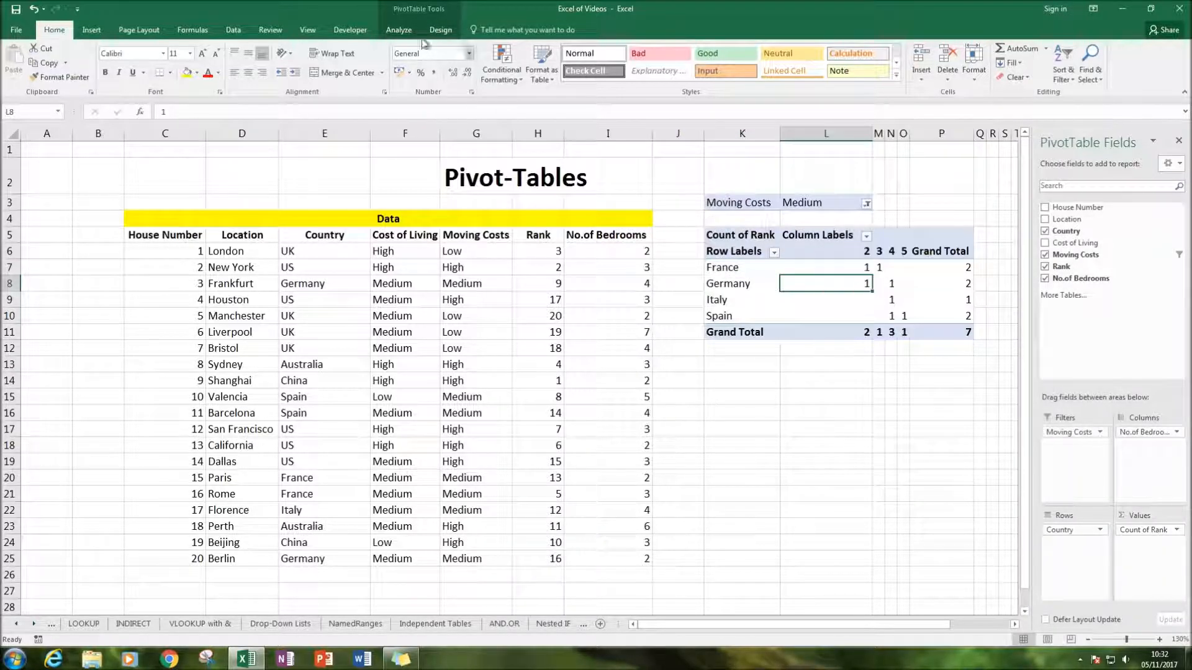
click(415, 33)
click(446, 75)
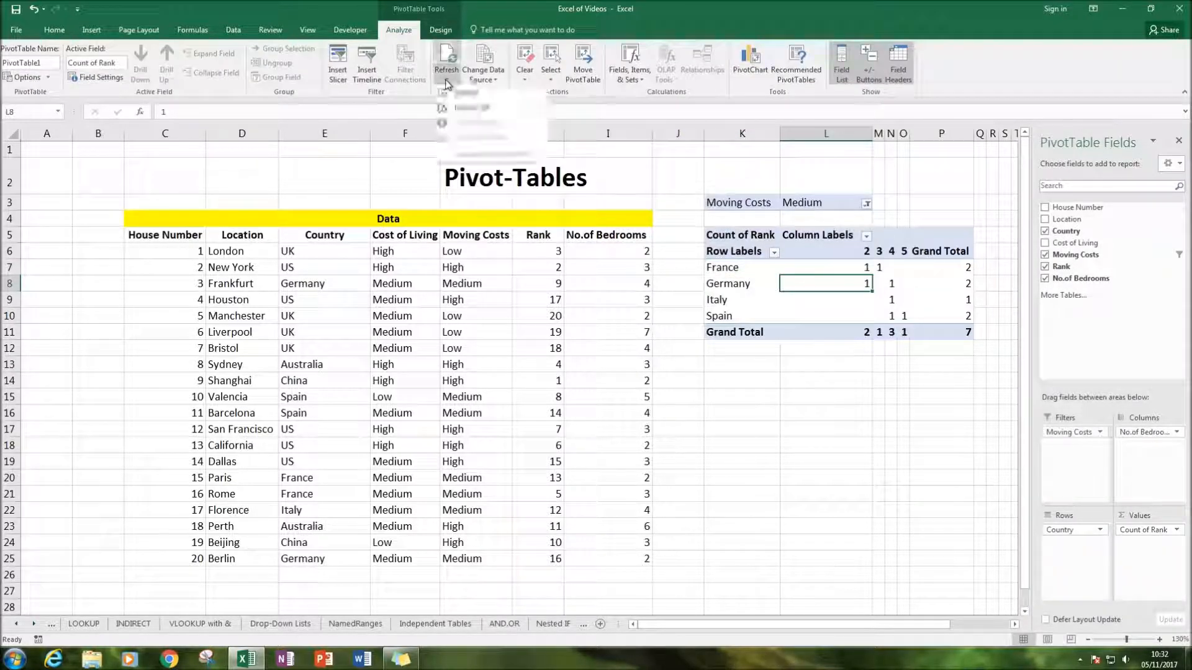
click(471, 109)
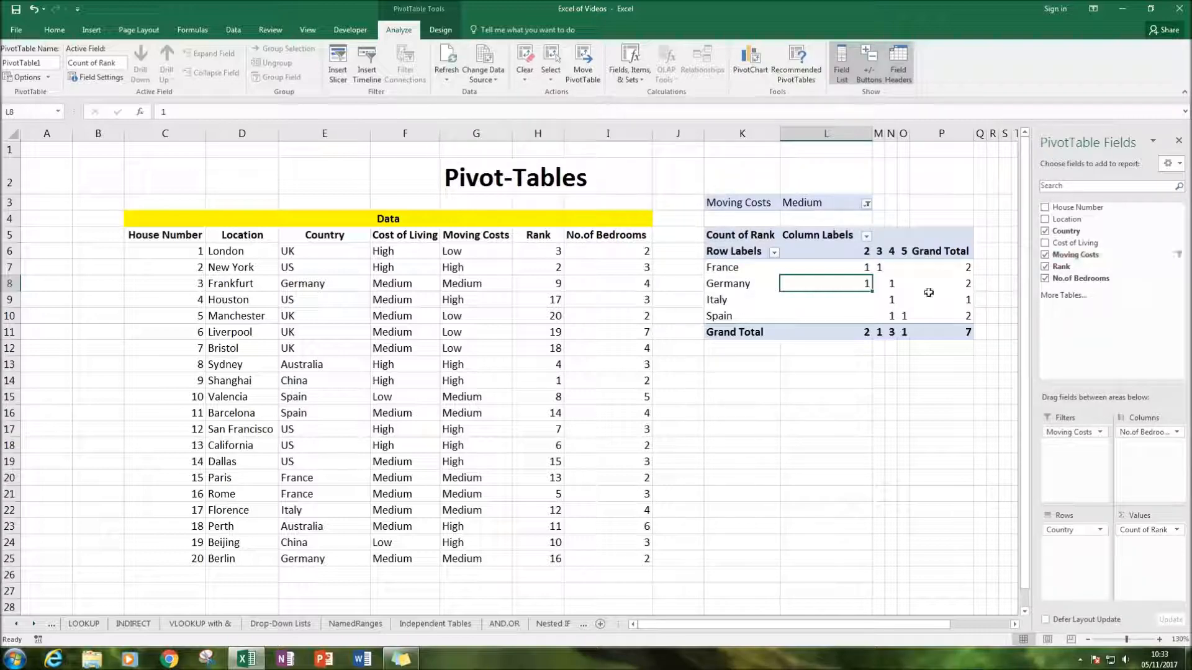
Enter House Number 21 in a new row directly below the Berlin record
scroll(686, 346, down, 3)
click(197, 411)
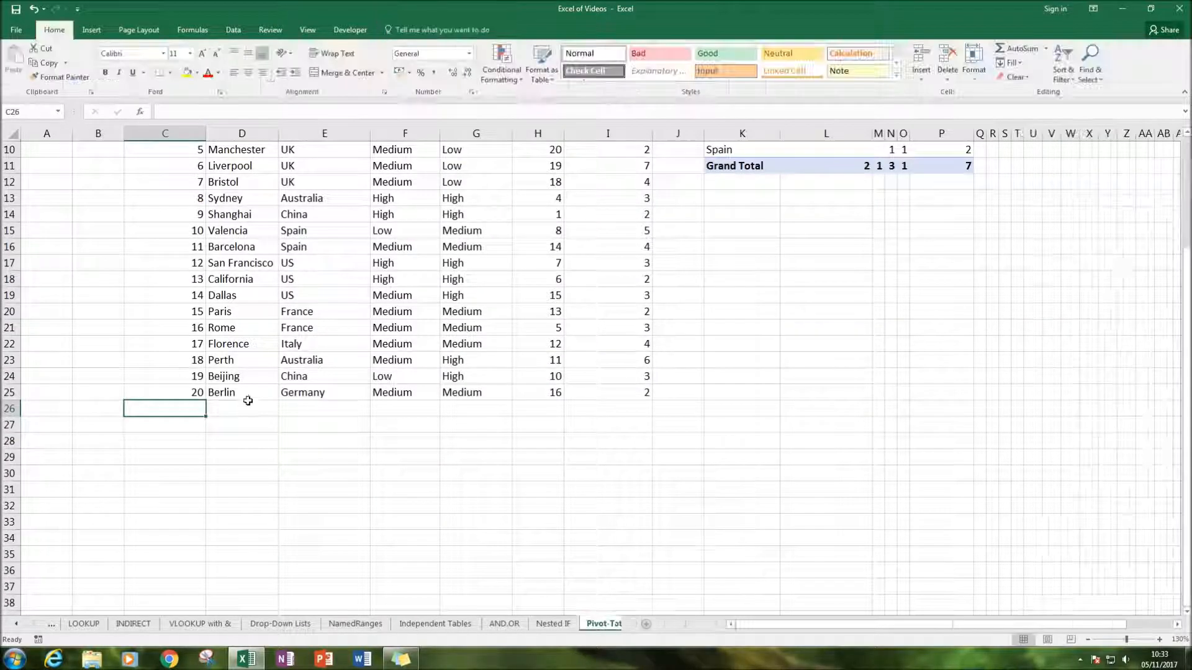
scroll(248, 400, up, 3)
scroll(251, 416, down, 2)
text(21)
Set the new row's Location to Canberra and its Country to Australia
click(241, 452)
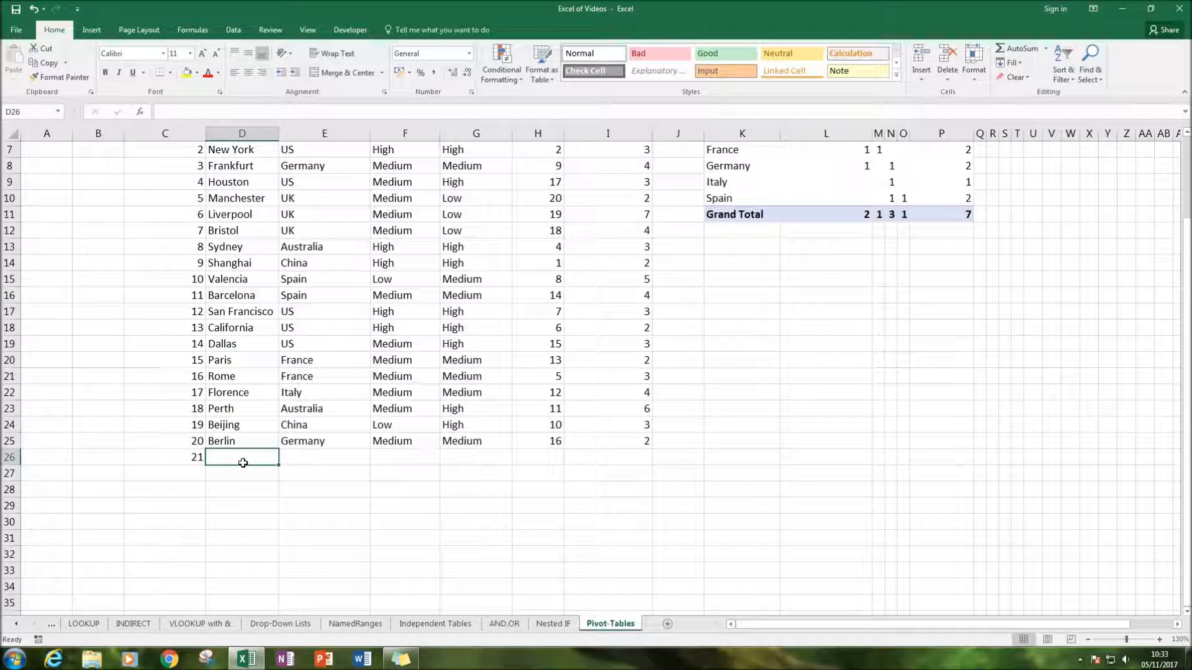
text(Can)
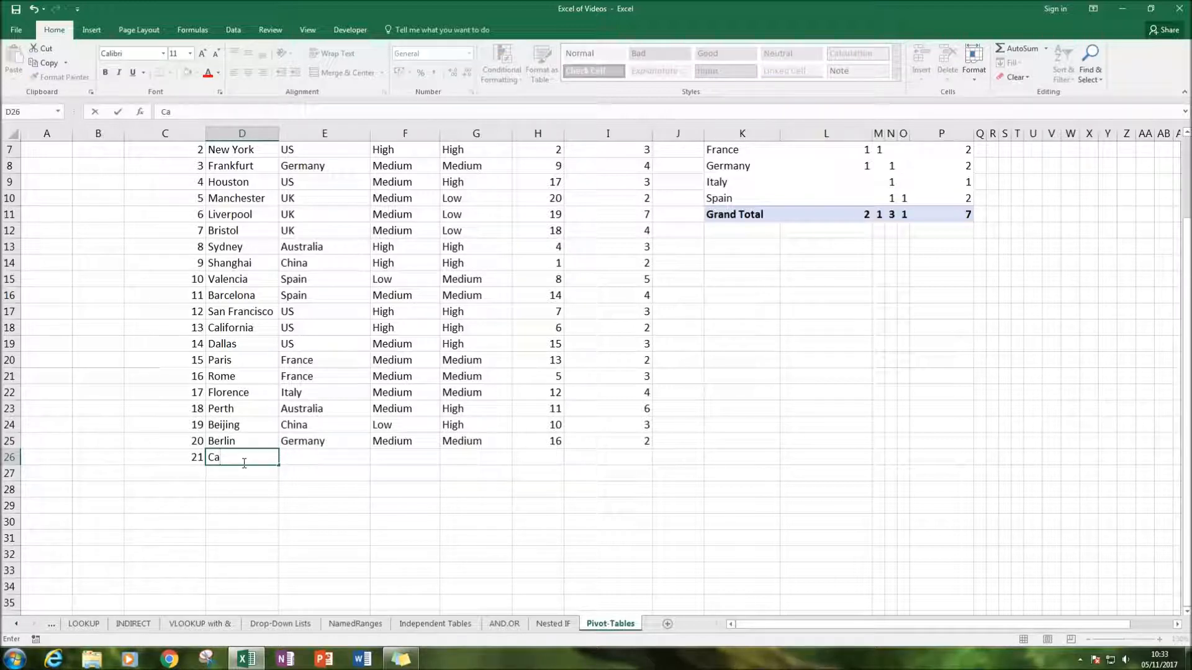
key(Tab)
text(Aur)
key(BackSpace)
key(BackSpace)
text(str)
key(Tab)
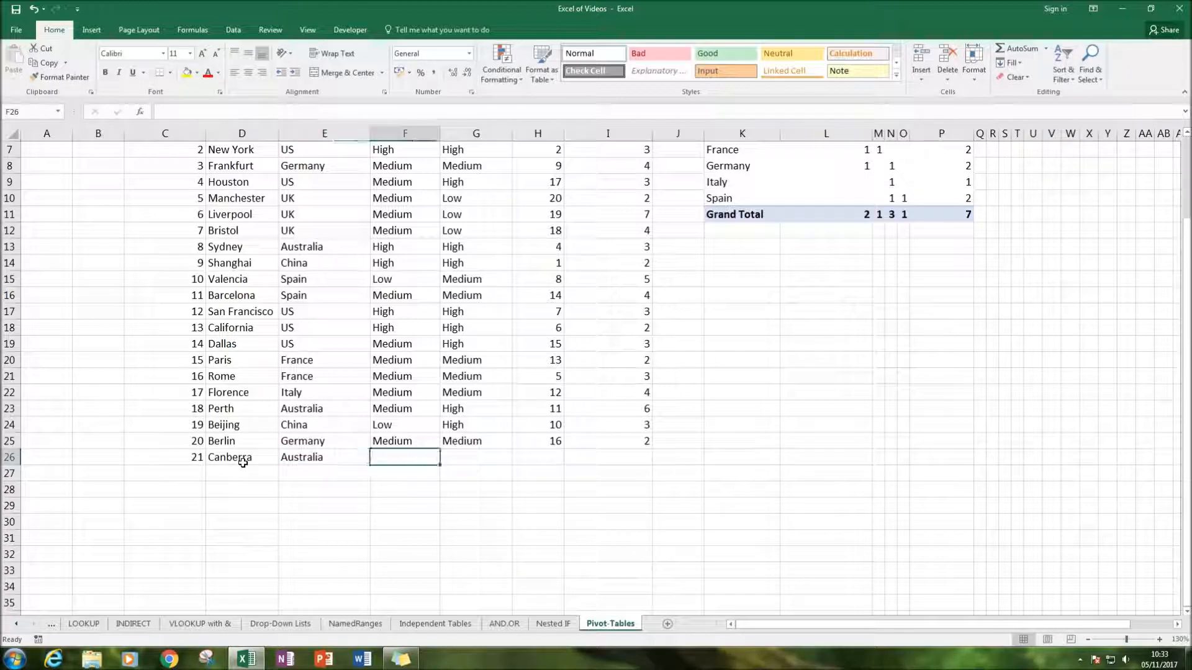
Set Canberra's Cost of Living to Medium and its Moving Costs to High
scroll(265, 463, up, 2)
scroll(315, 418, down, 2)
scroll(314, 418, up, 2)
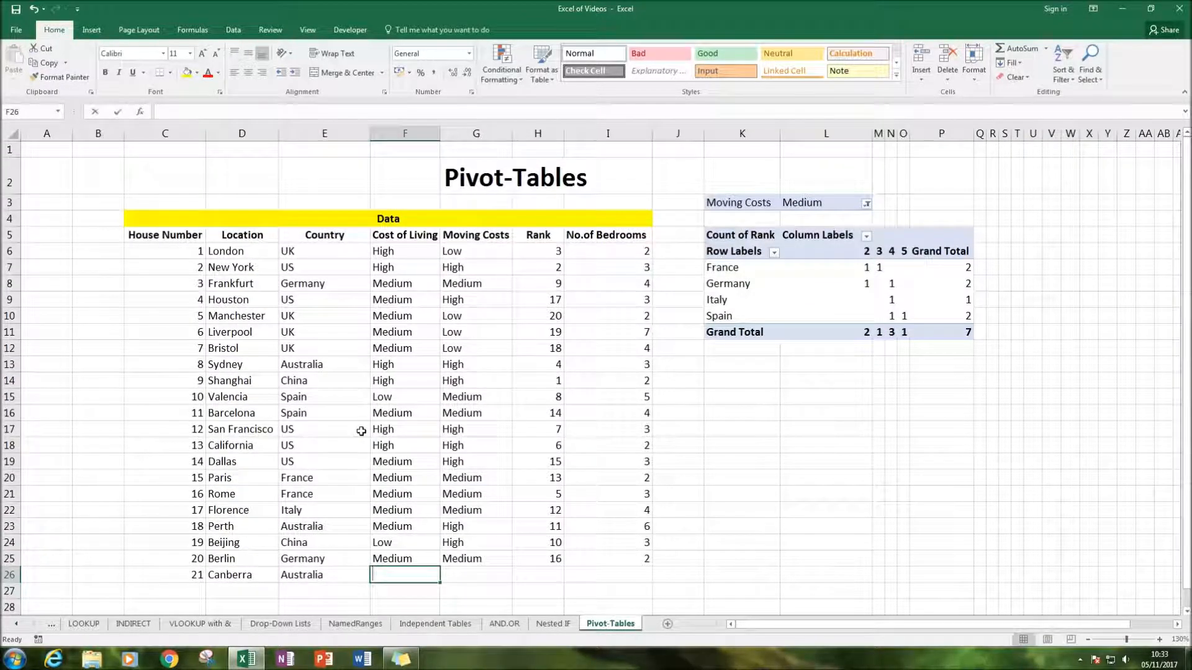
text(Medium)
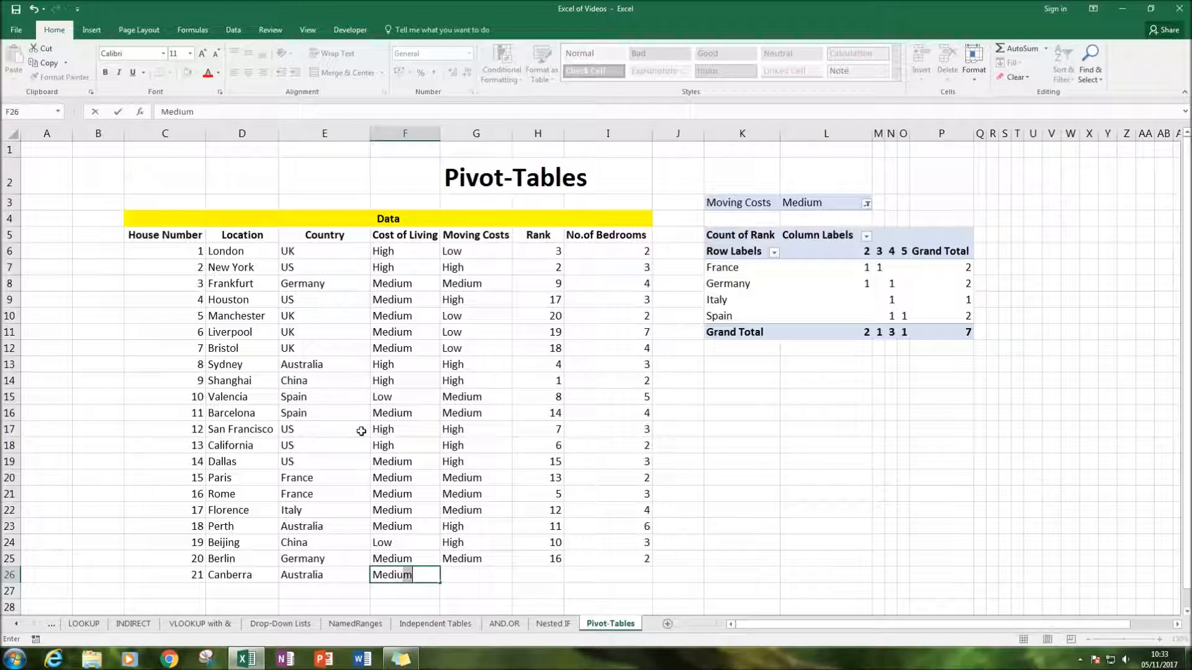
key(Tab)
text(Hiu)
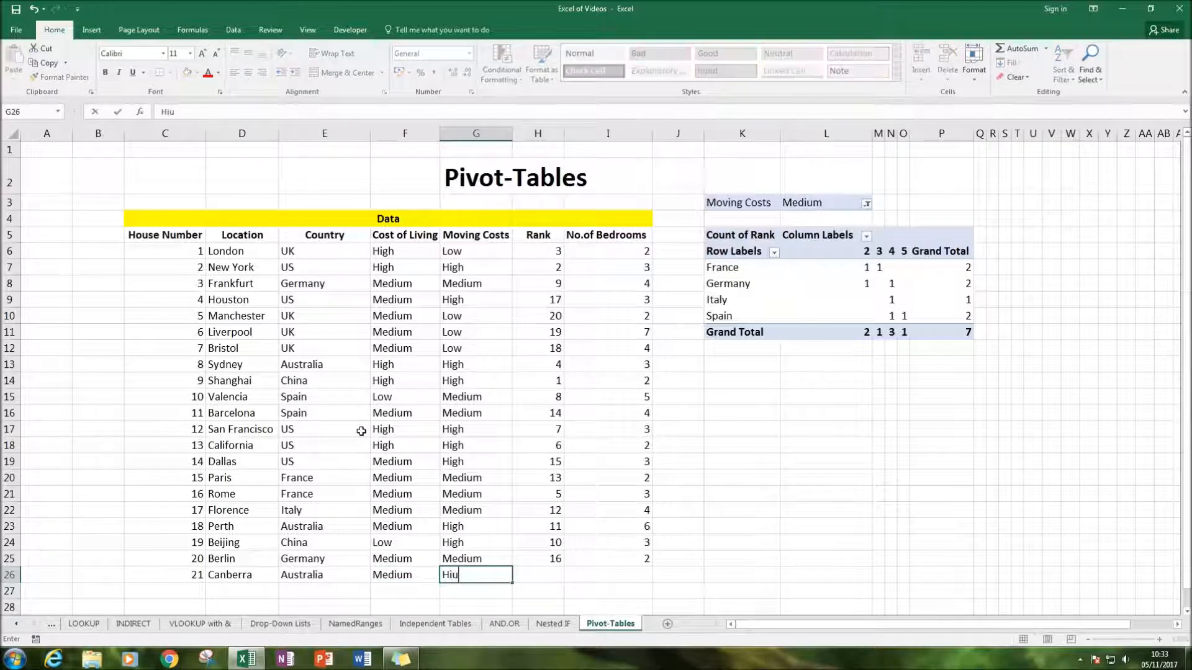
key(BackSpace)
text(gh)
key(Tab)
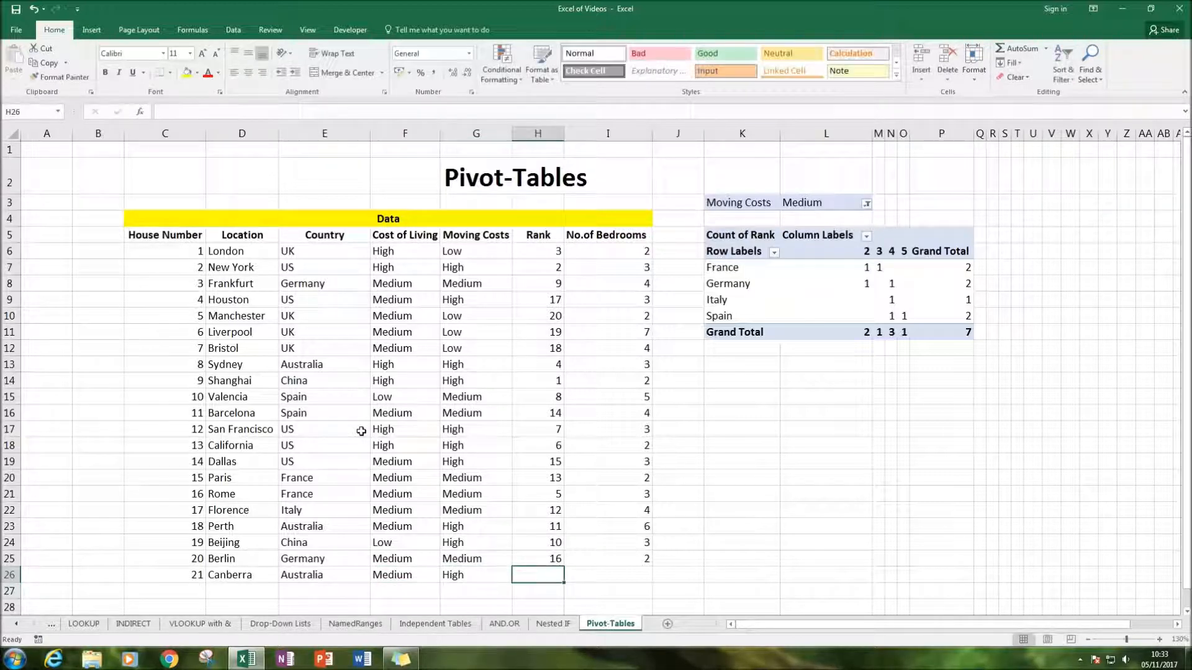
Set Canberra's Rank to 21 and its No.of Bedrooms to 3
text(21)
key(Tab)
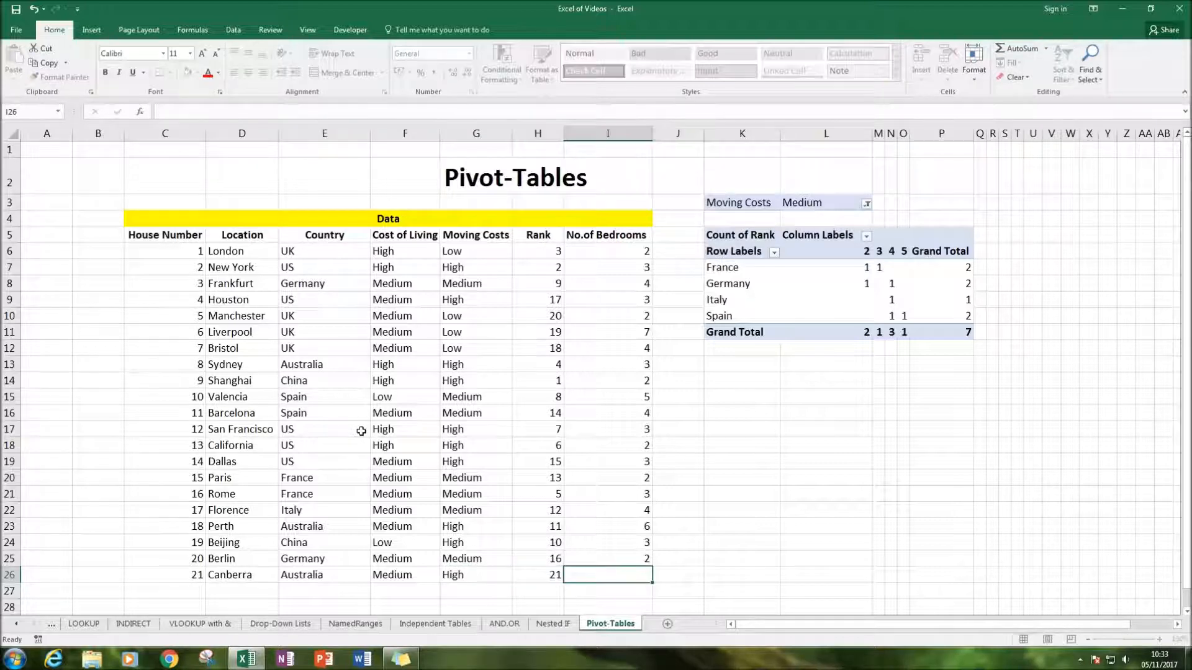
text(3)
key(Tab)
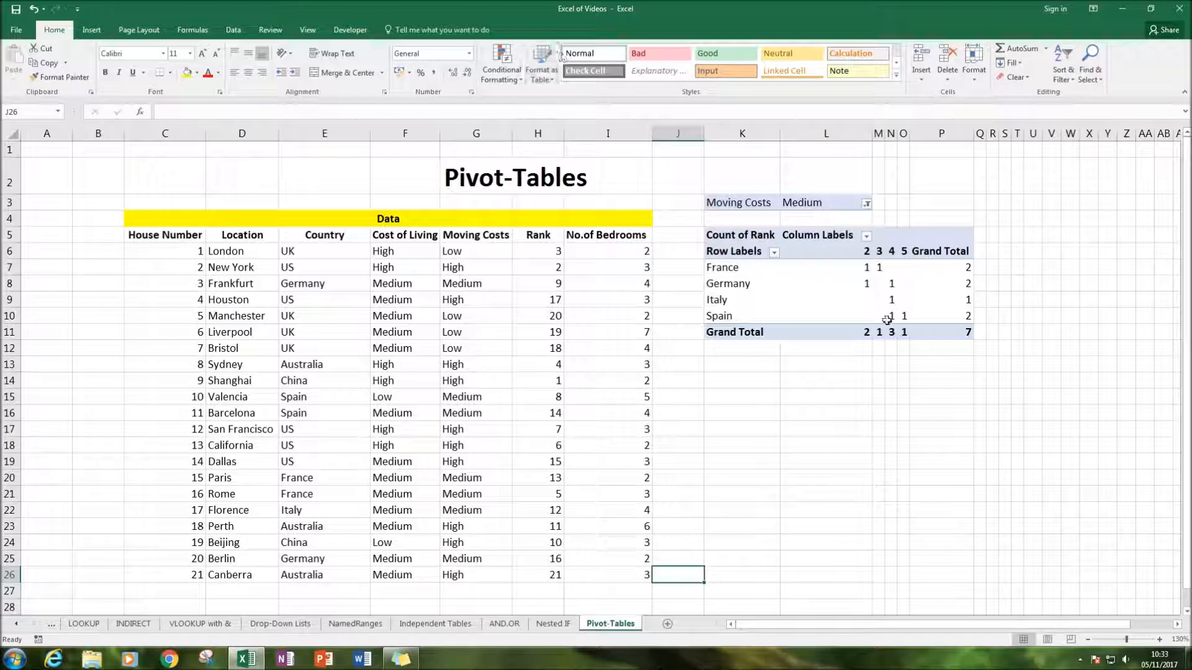
Extend the PivotTable's data source range to 'Pivot-Tables'!$C$5:$I$26 so it includes the Canberra row
click(869, 298)
click(441, 30)
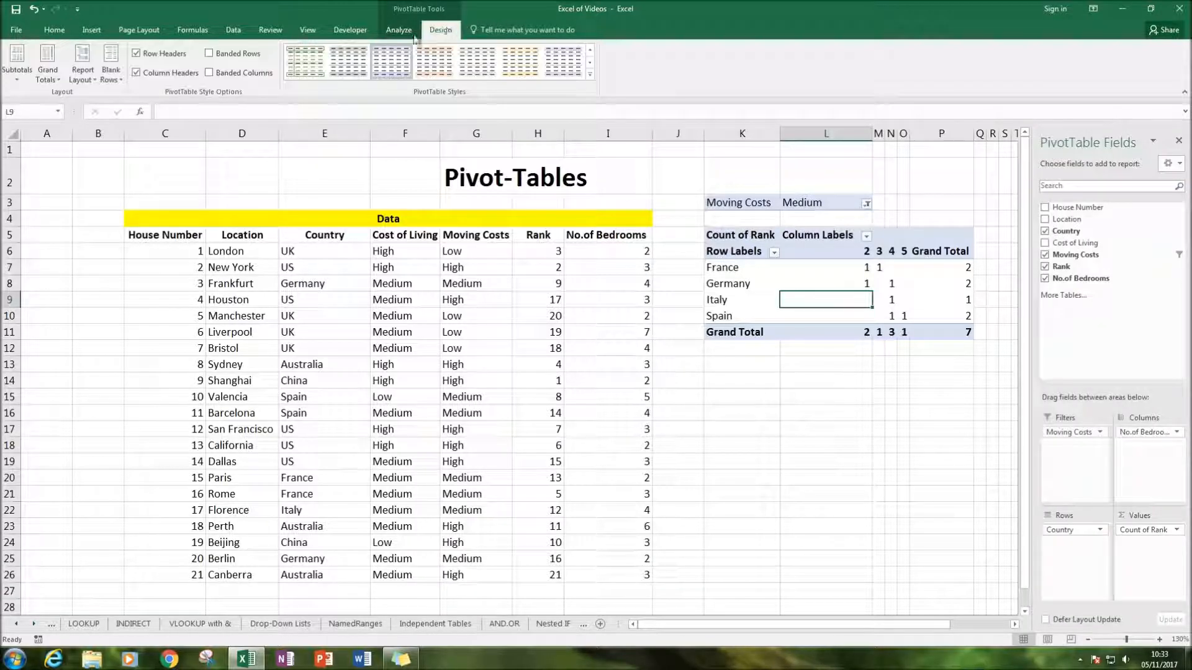
click(399, 29)
click(479, 80)
click(496, 98)
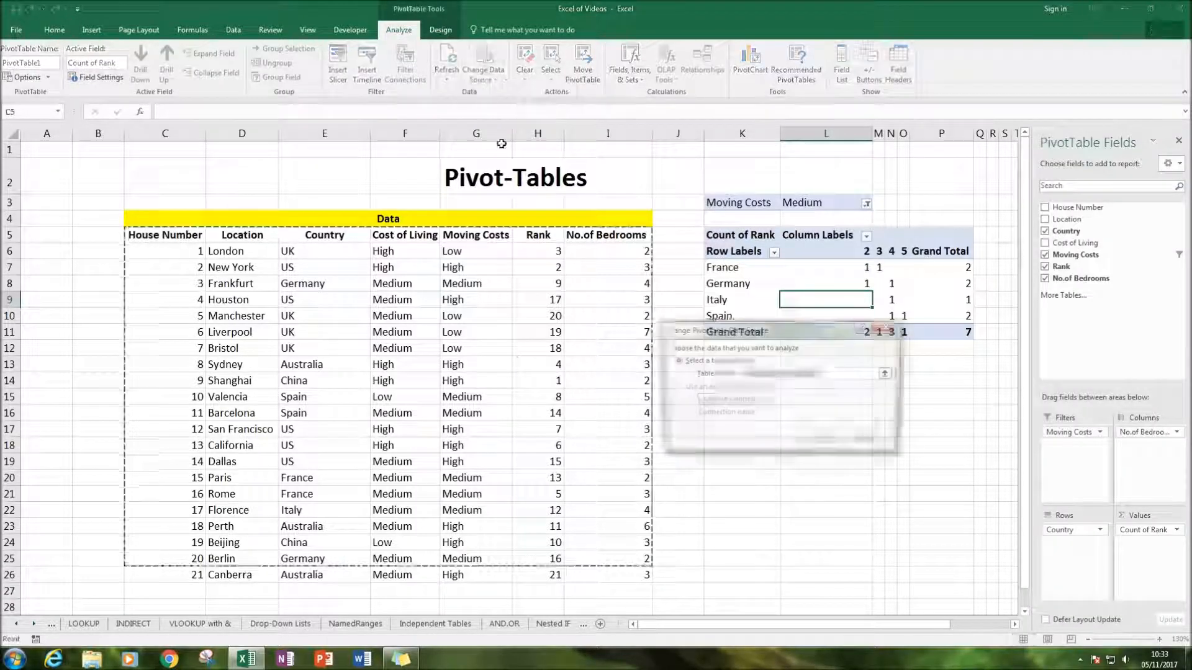
click(825, 375)
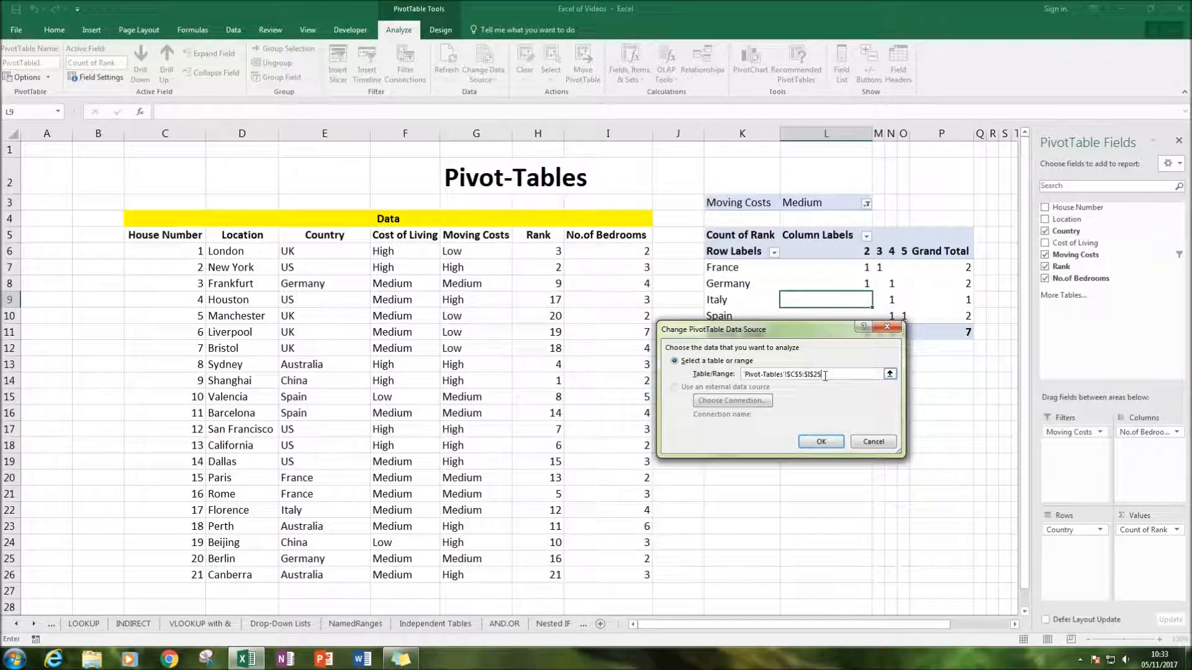
click(822, 441)
Refresh the PivotTable from the extended source range
right_click(798, 287)
key(Escape)
right_click(800, 296)
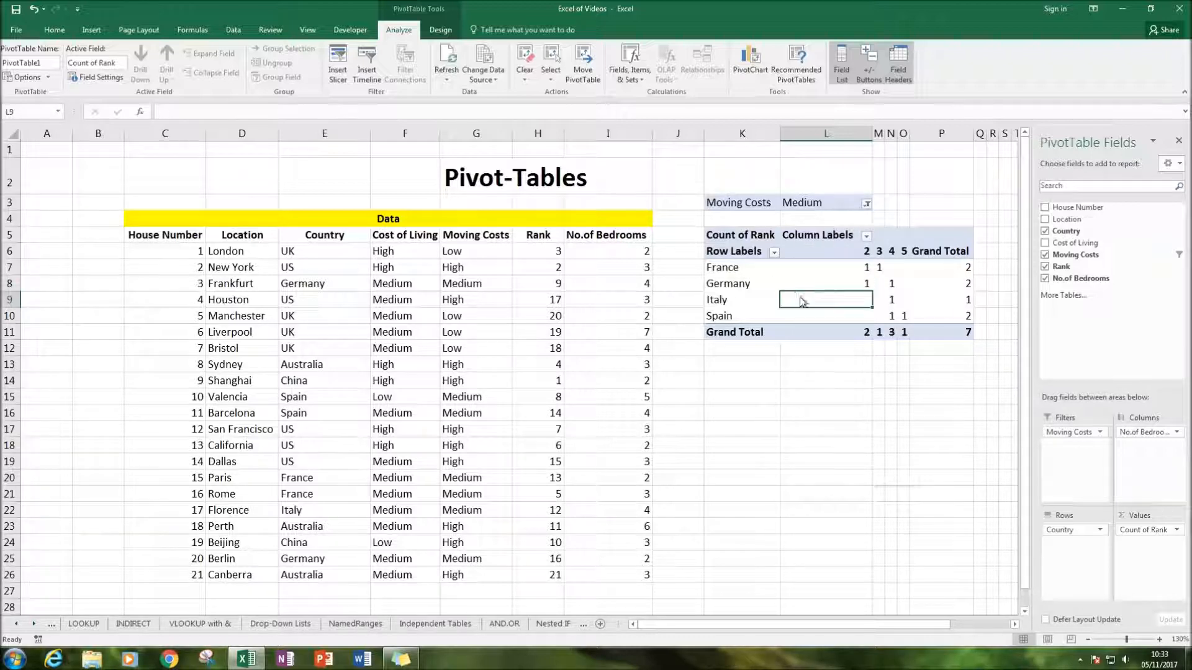
click(828, 352)
click(786, 424)
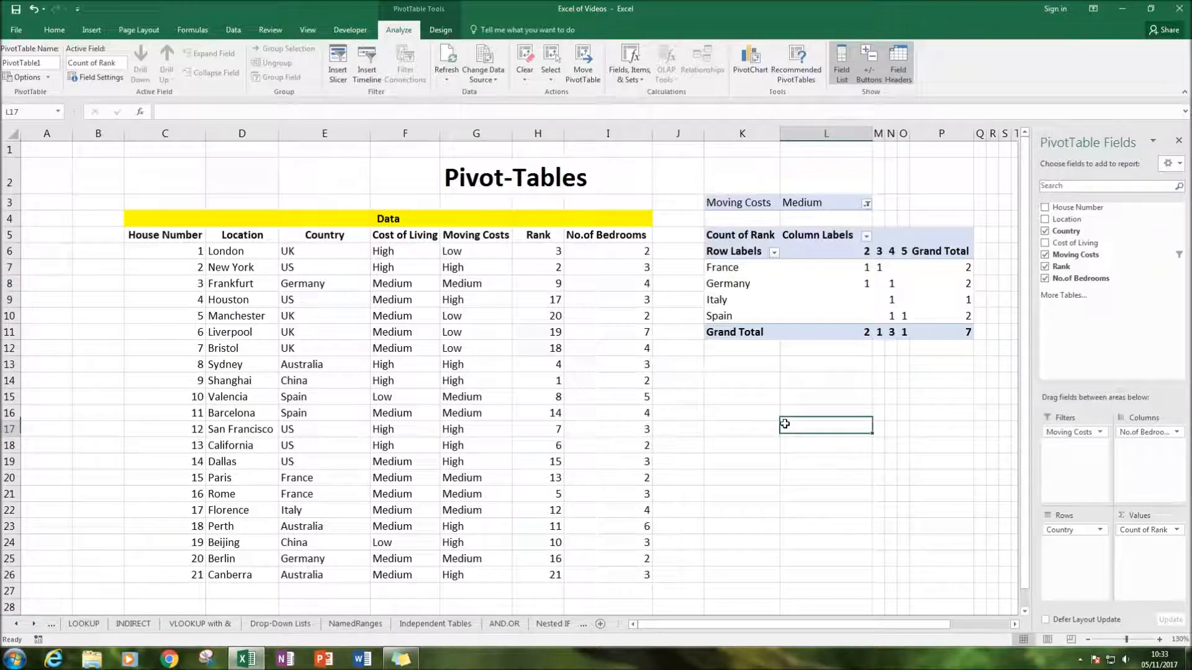
Compare the new Canberra row and its Moving Costs with the entries in the filtered PivotTable
click(811, 297)
scroll(658, 513, down, 1)
click(454, 510)
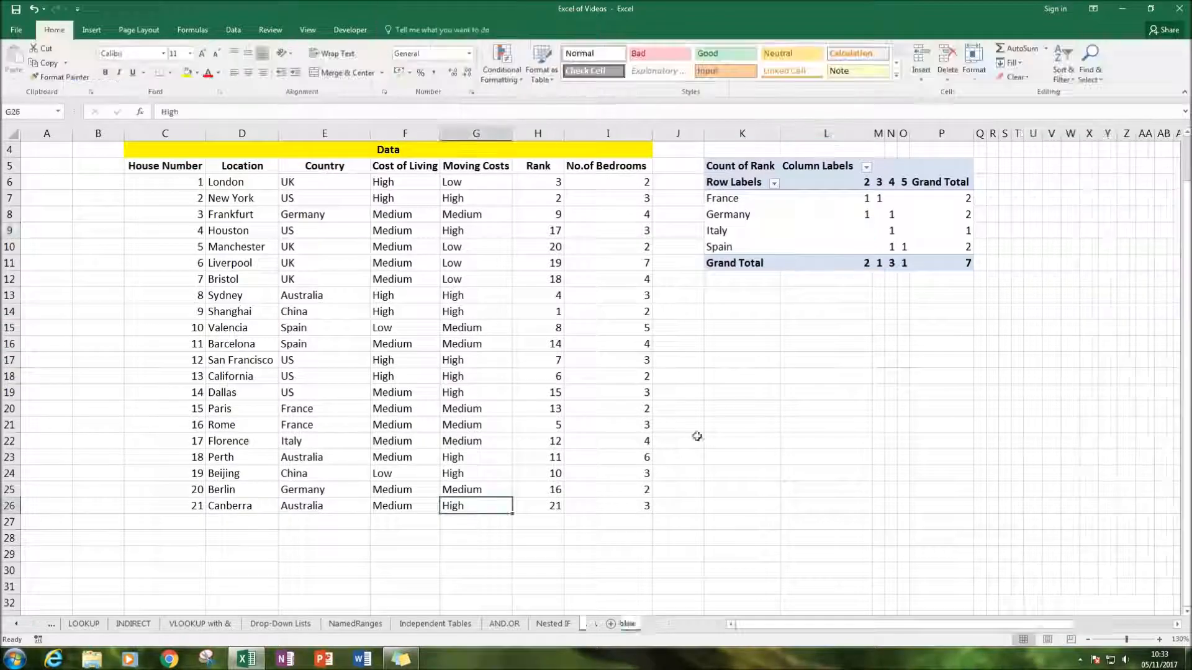
scroll(776, 373, up, 1)
click(826, 331)
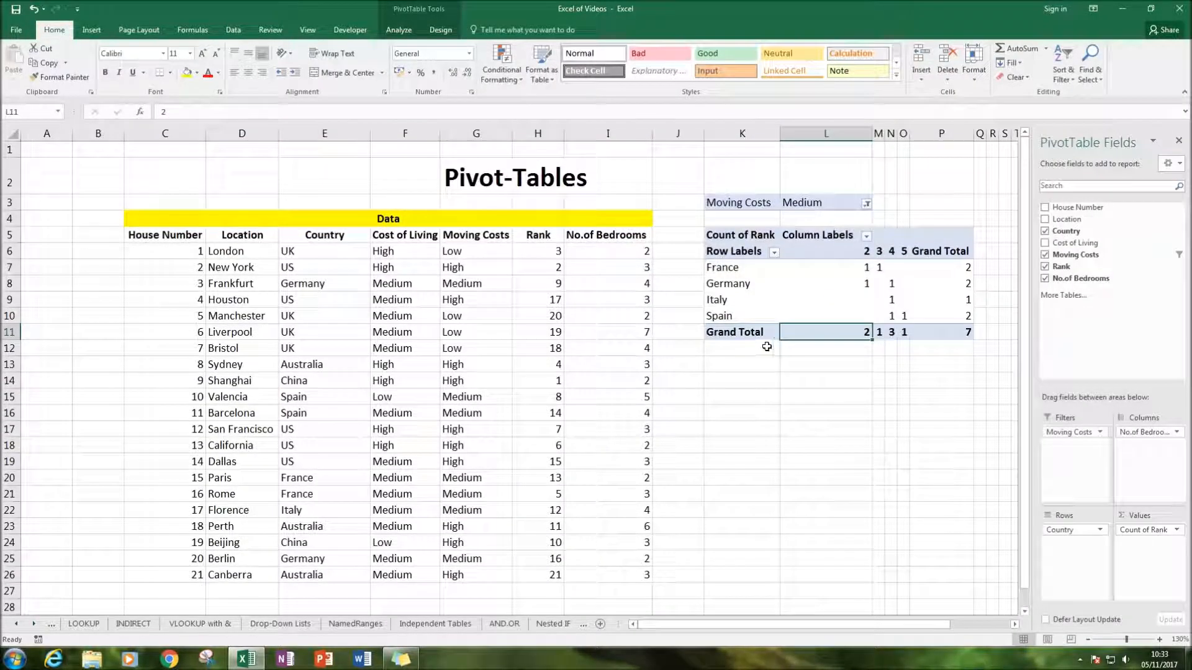
scroll(401, 447, down, 2)
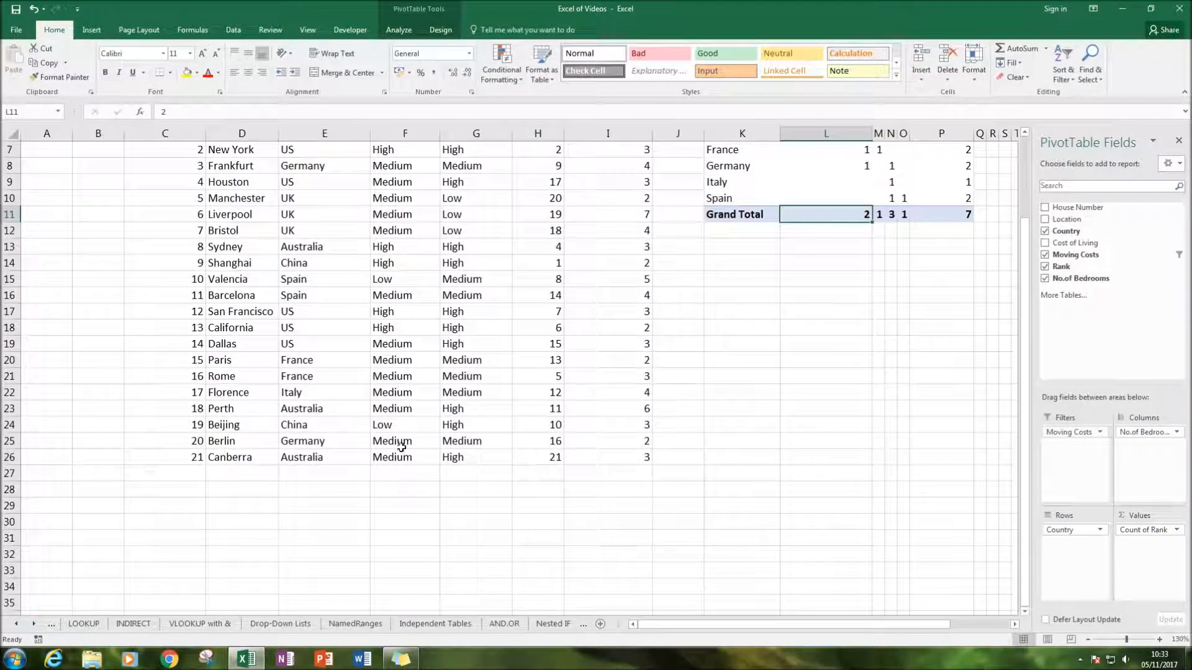
drag(232, 464, 620, 452)
click(902, 376)
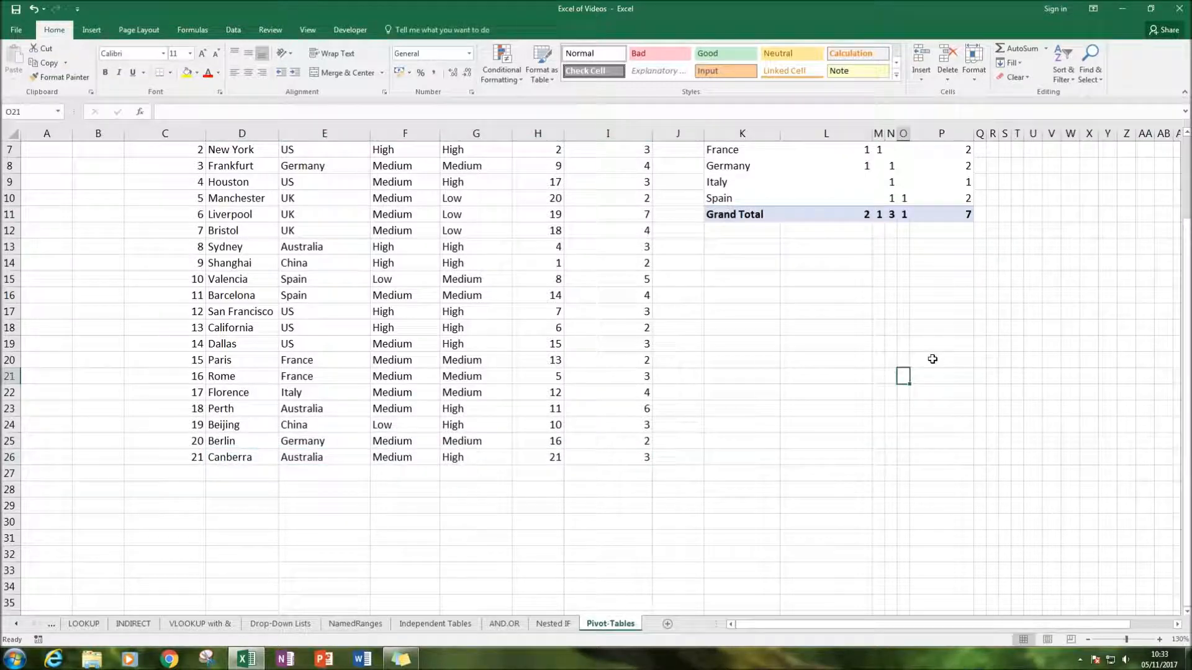
scroll(844, 344, up, 2)
click(789, 305)
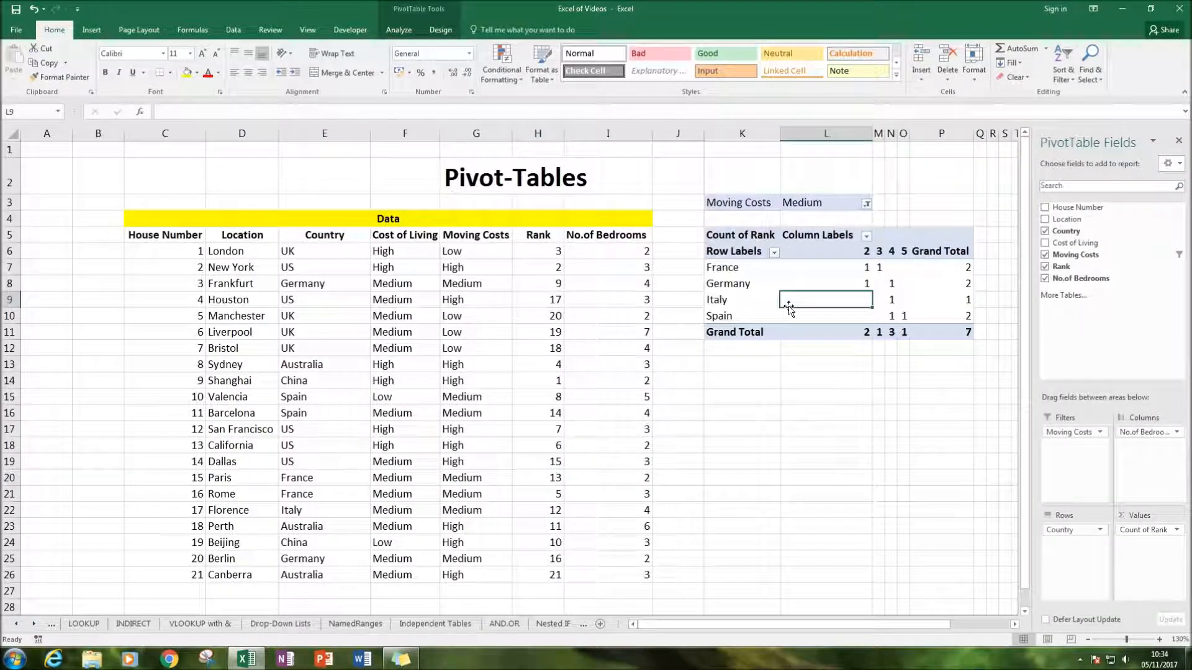
Set the PivotTable's Moving Costs filter to (All)
click(755, 404)
scroll(755, 398, down, 2)
scroll(756, 383, up, 2)
click(867, 203)
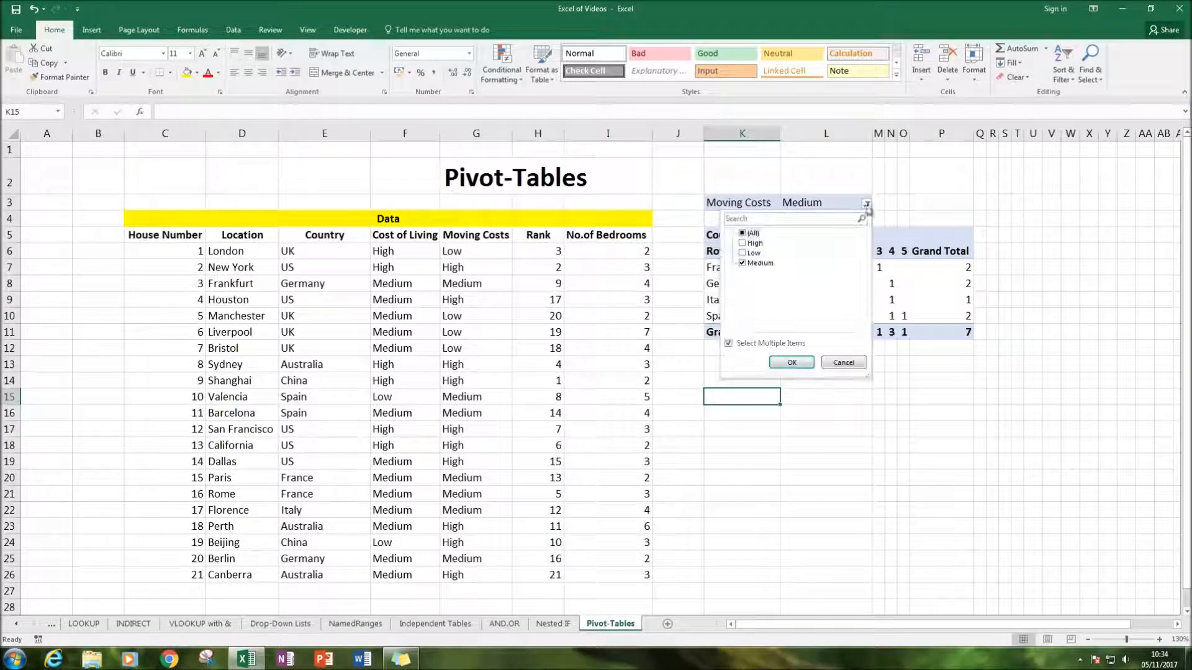
click(792, 362)
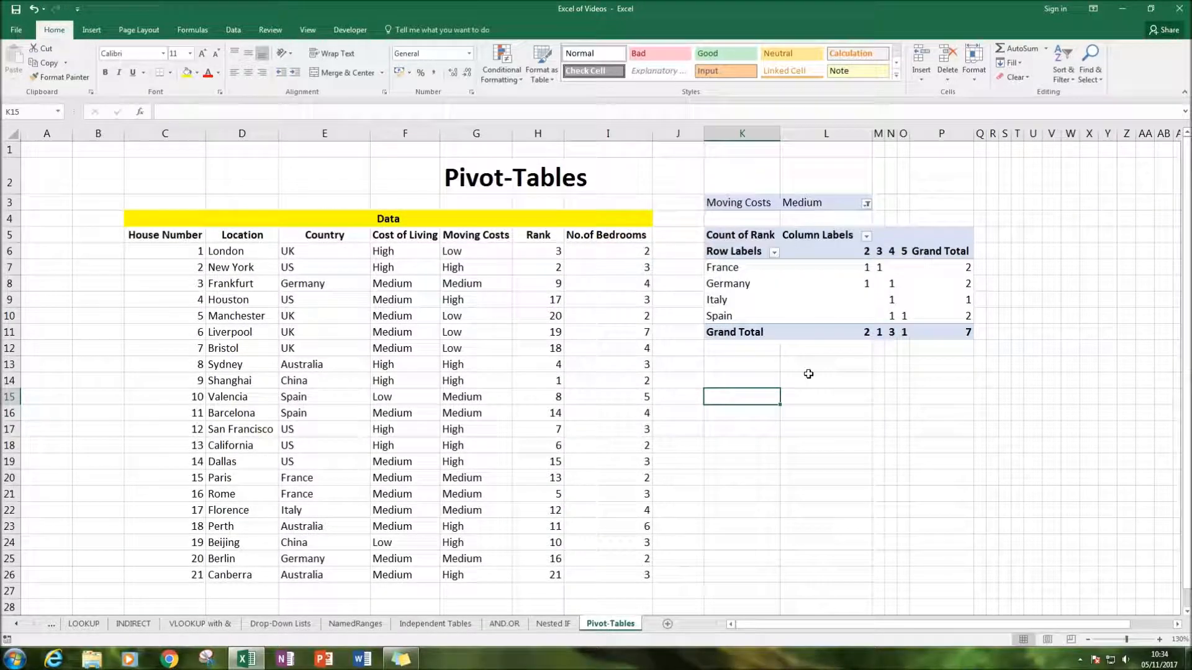
click(912, 428)
Check the unfiltered PivotTable's country counts against the source data, including the Canberra row
scroll(876, 444, down, 1)
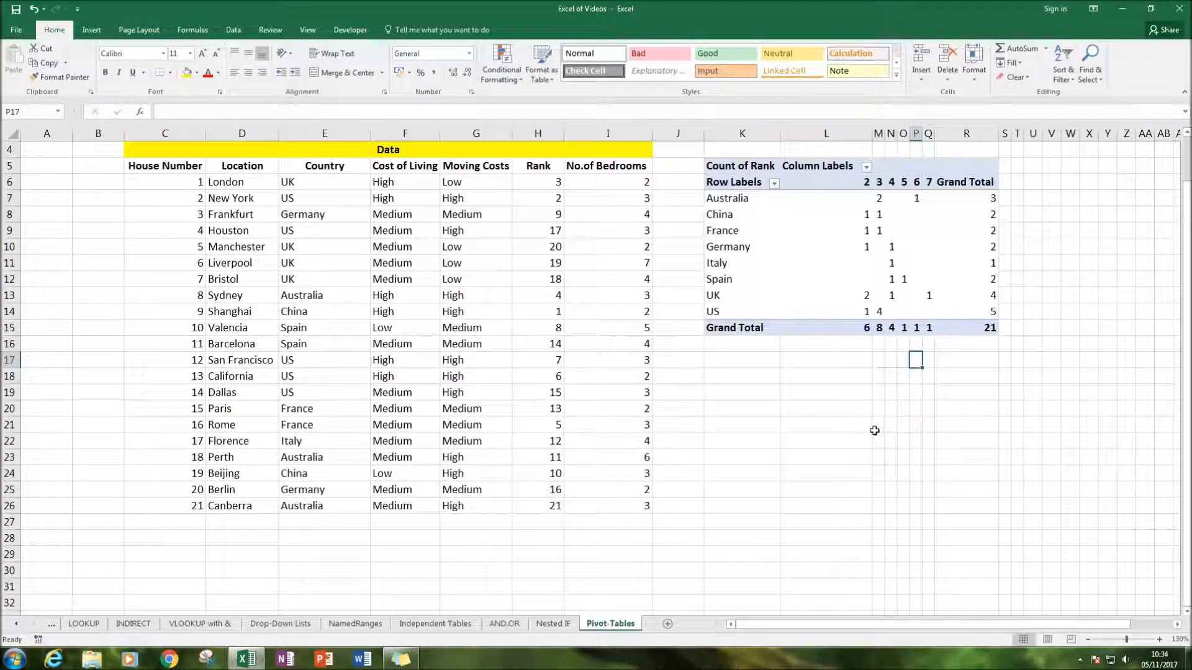
scroll(874, 426, up, 1)
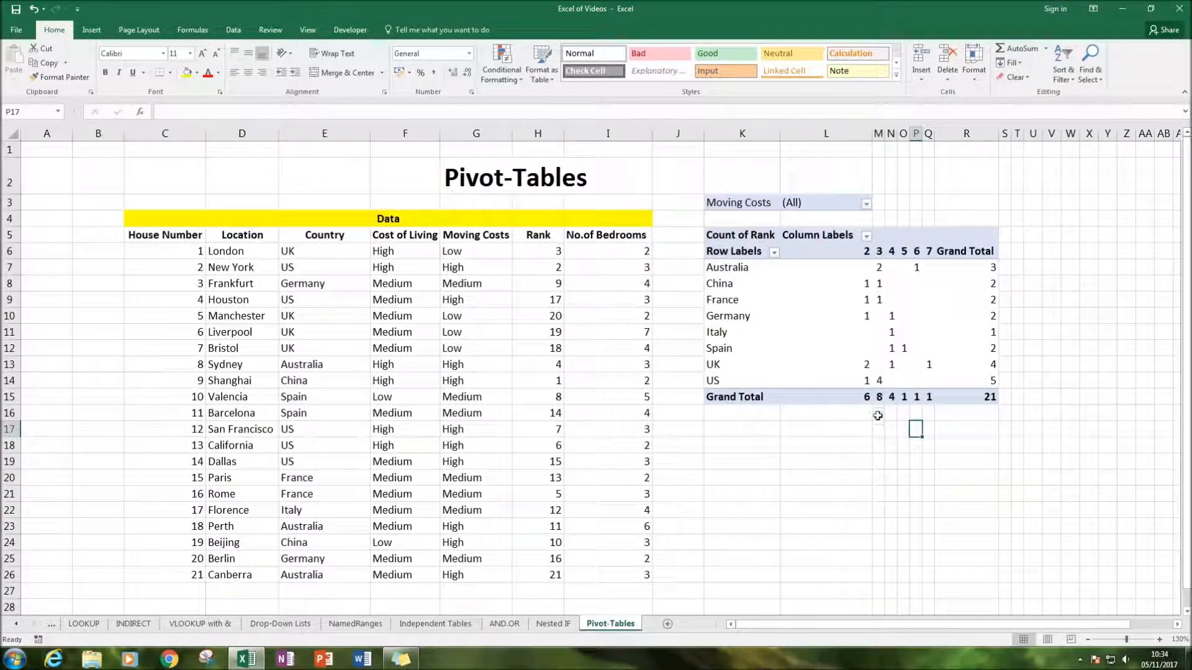
scroll(868, 435, down, 3)
scroll(864, 435, up, 2)
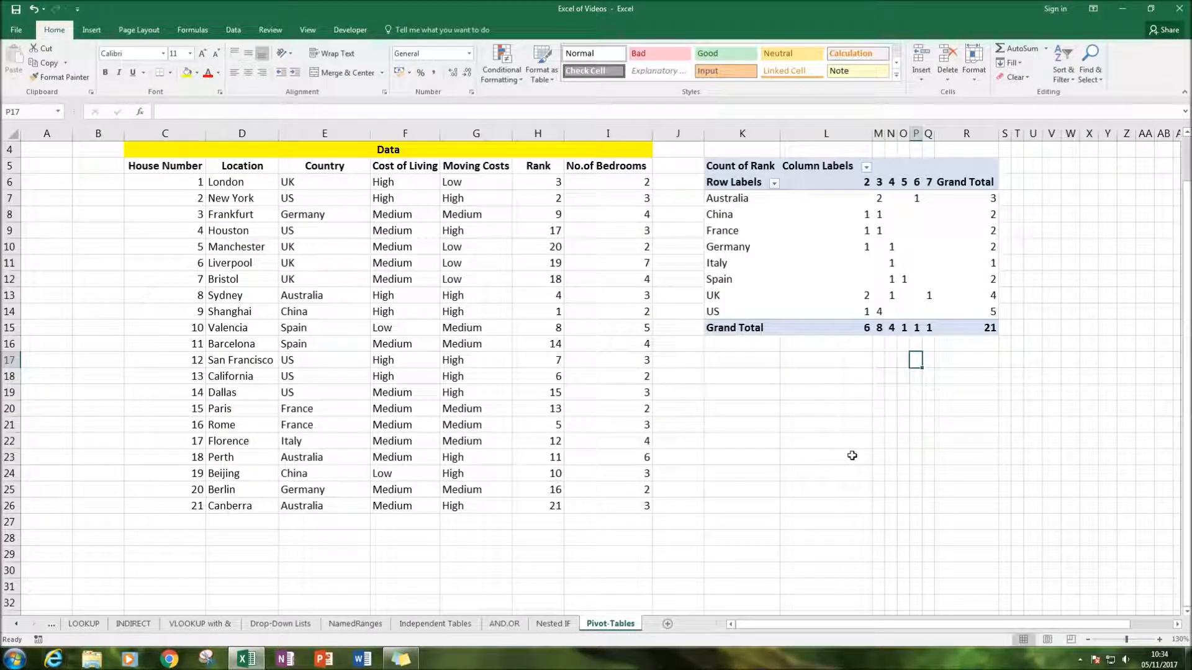
click(853, 454)
click(405, 570)
scroll(455, 370, up, 1)
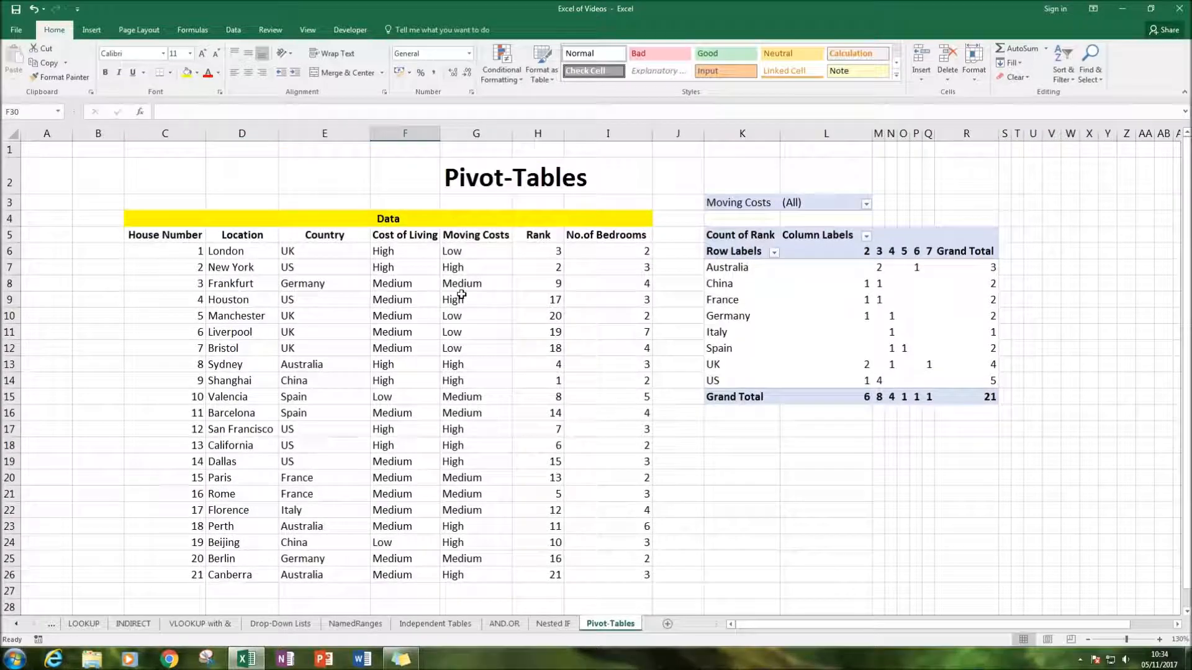
scroll(748, 408, down, 1)
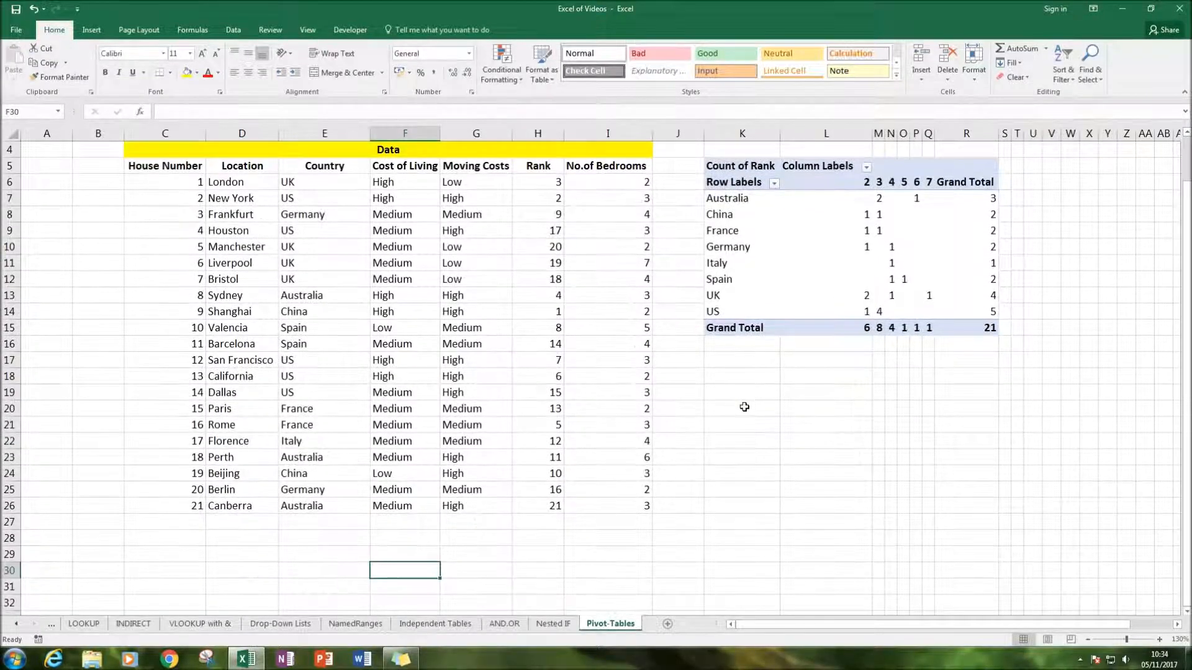
click(737, 391)
click(730, 372)
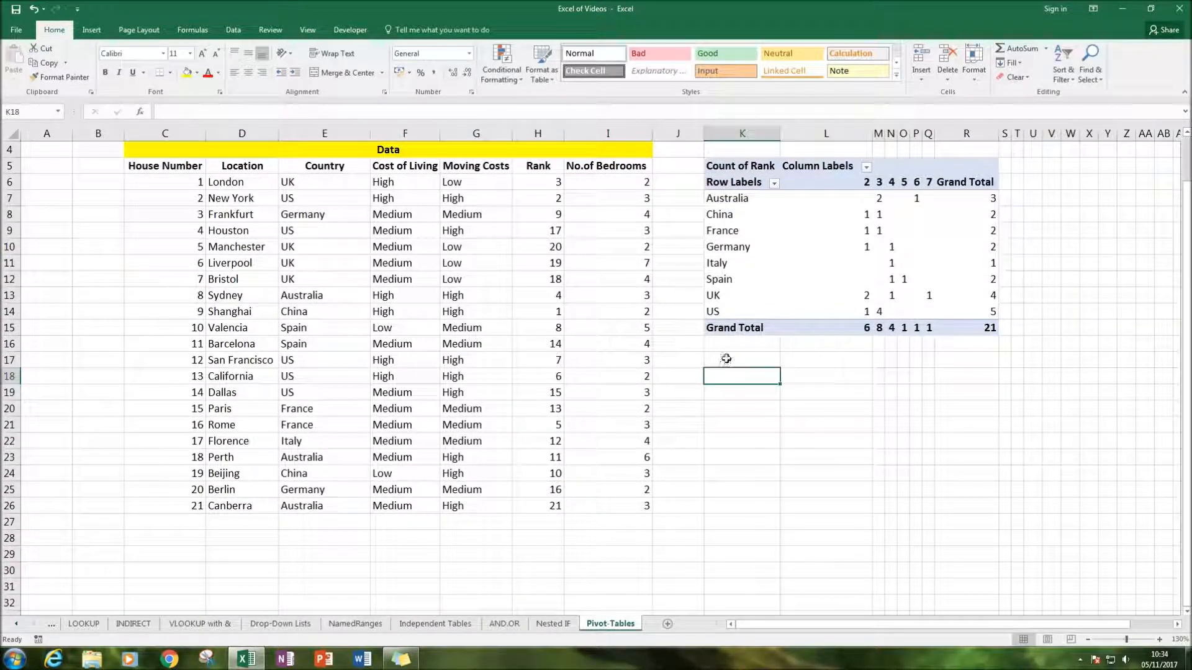
click(350, 30)
click(306, 30)
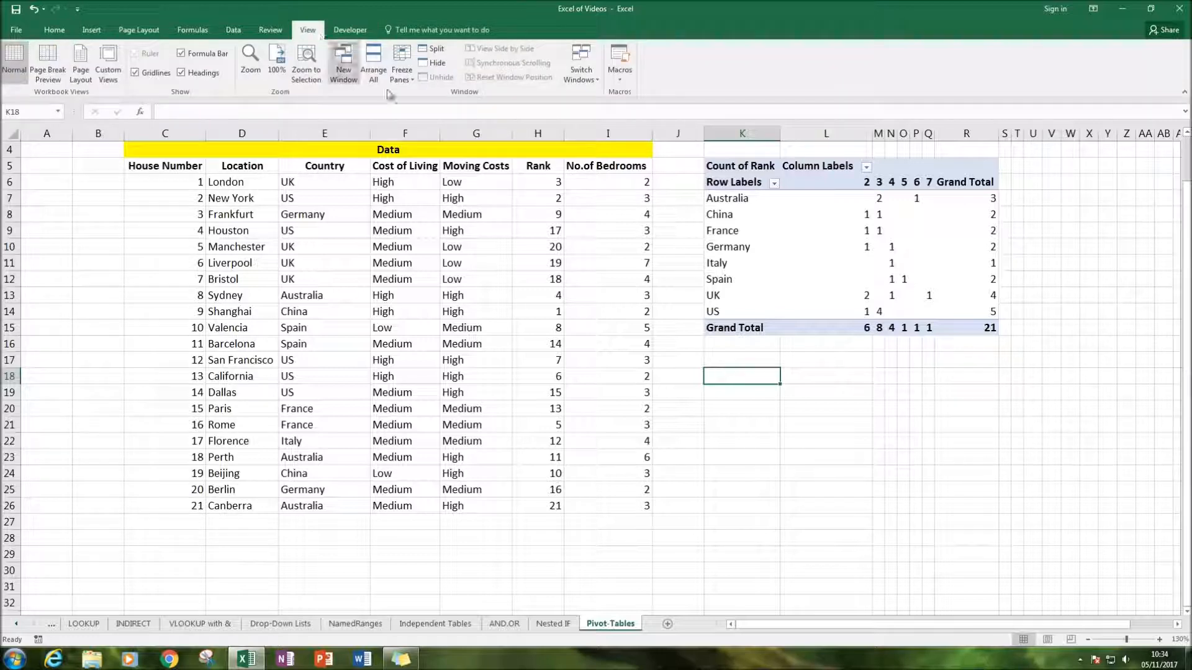
scroll(766, 403, up, 1)
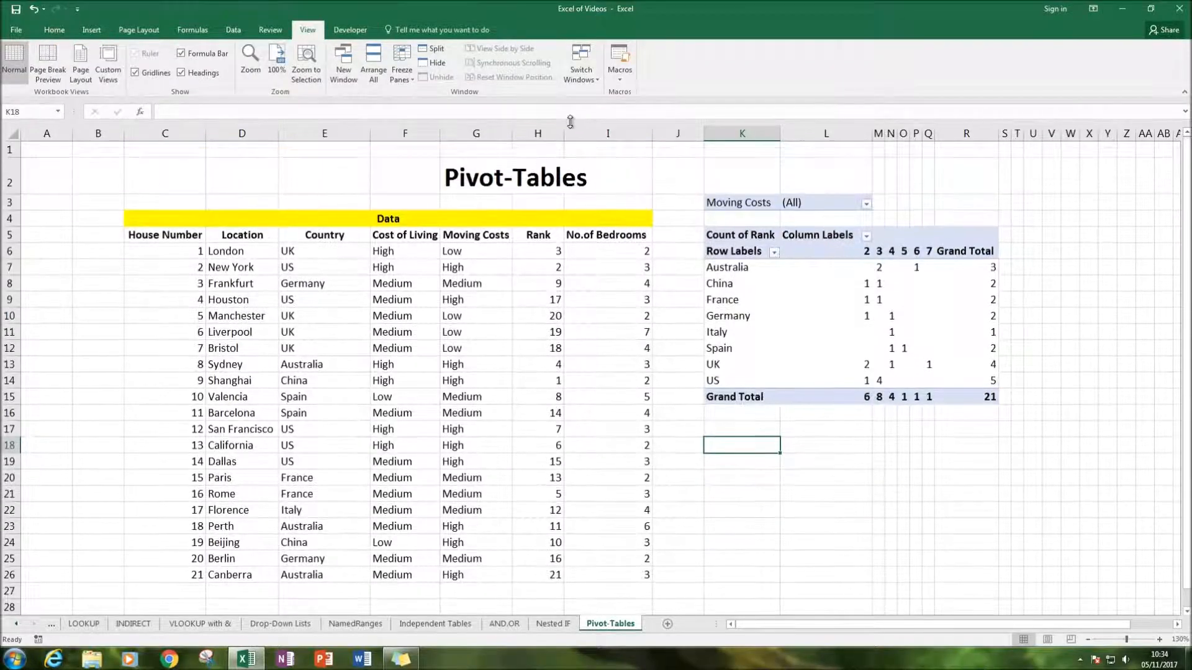
click(829, 297)
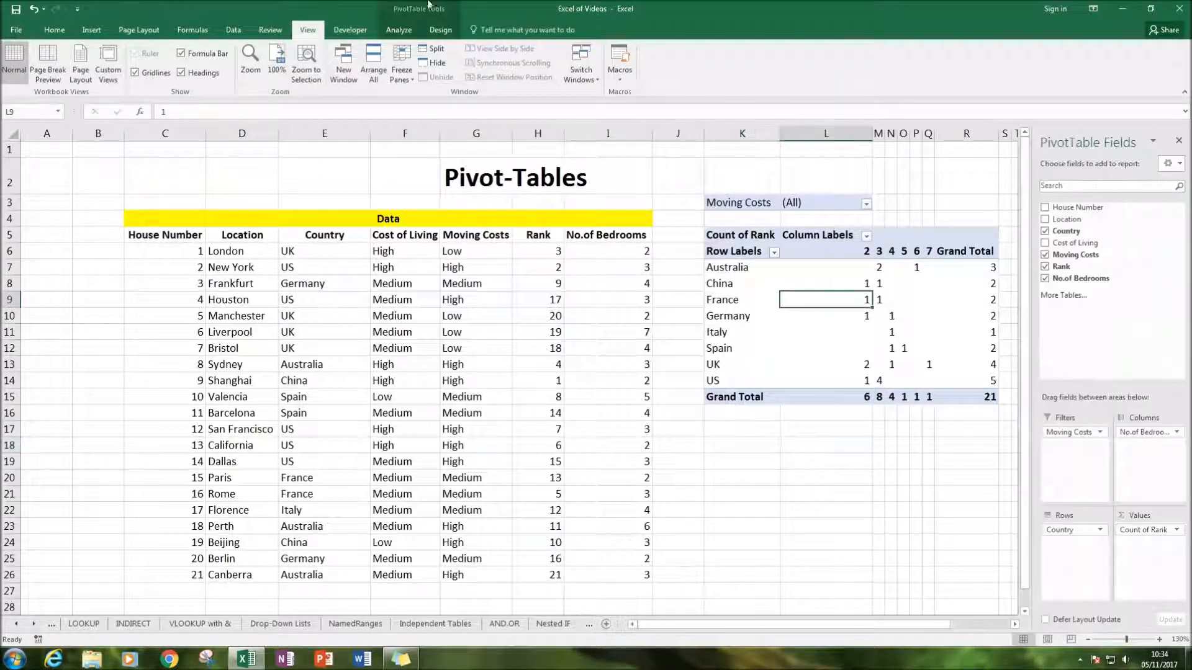
click(399, 30)
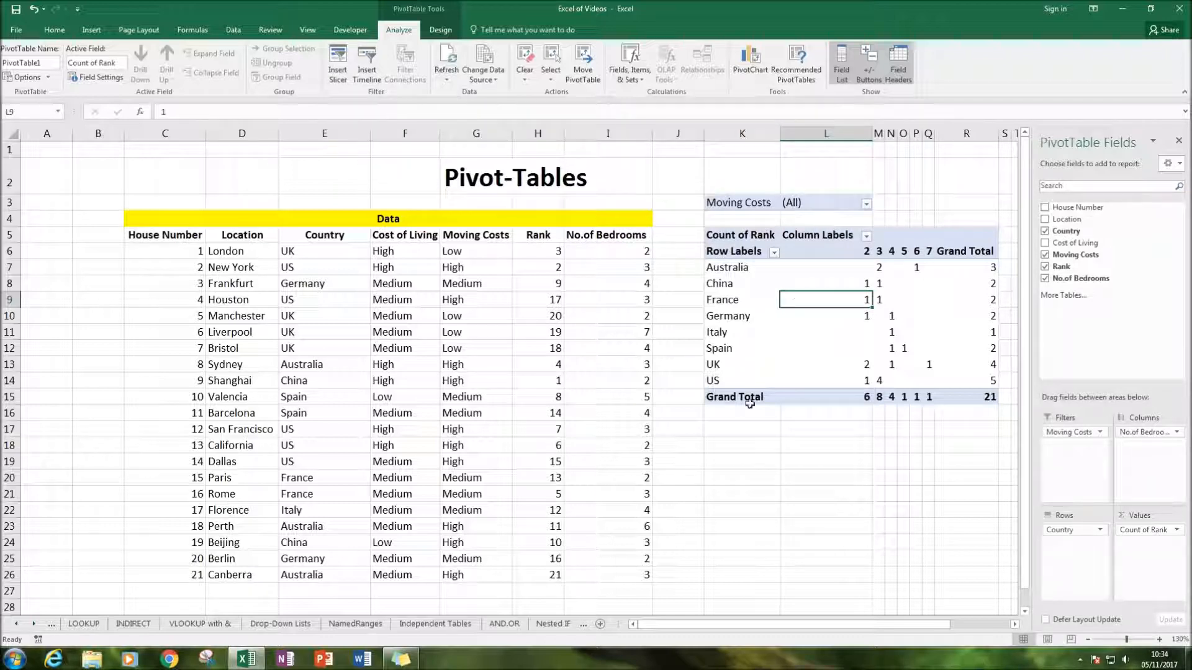
click(733, 437)
click(742, 462)
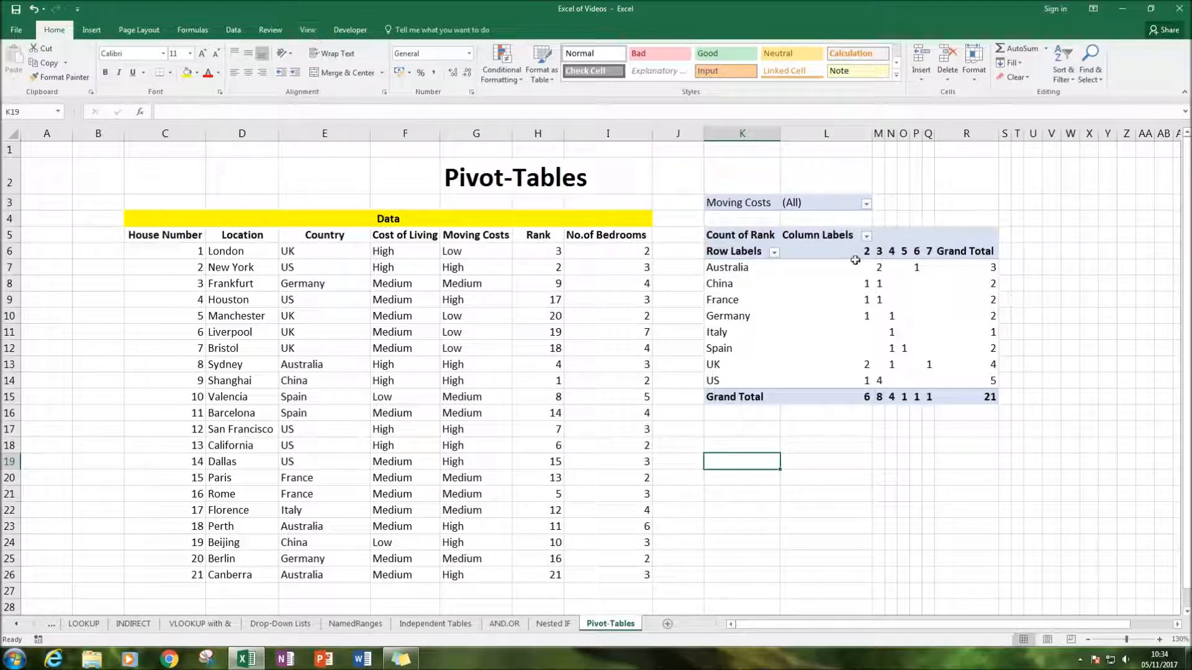
Insert a slicer for the Cost of Living field of the PivotTable
click(839, 303)
click(389, 31)
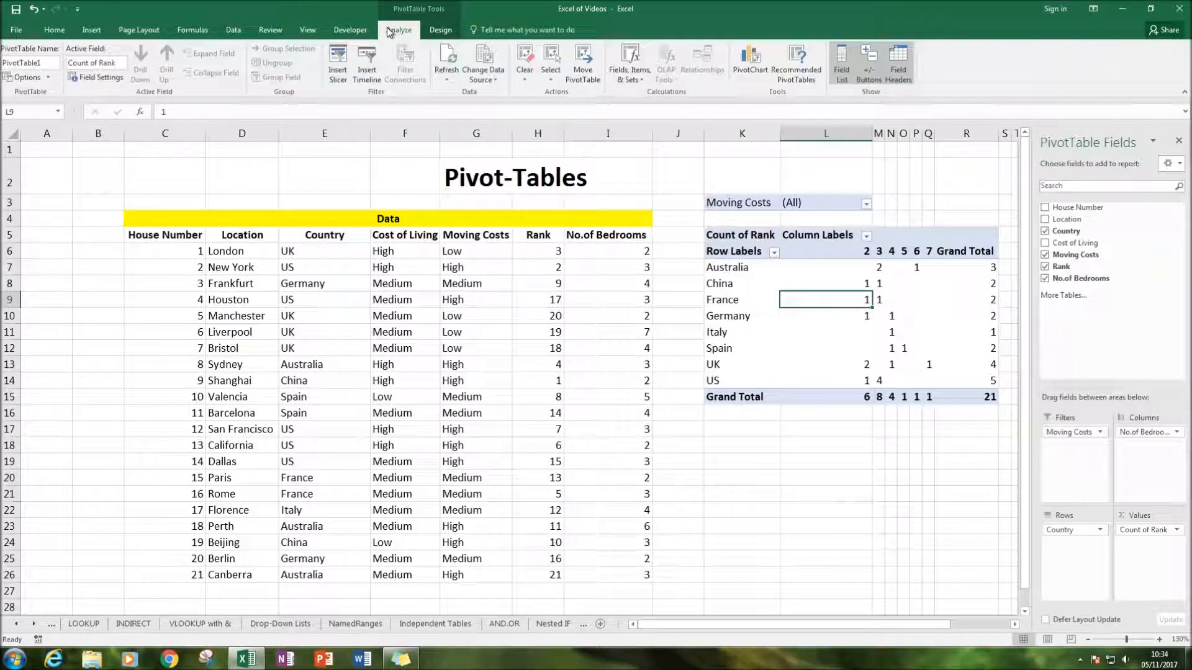
click(335, 65)
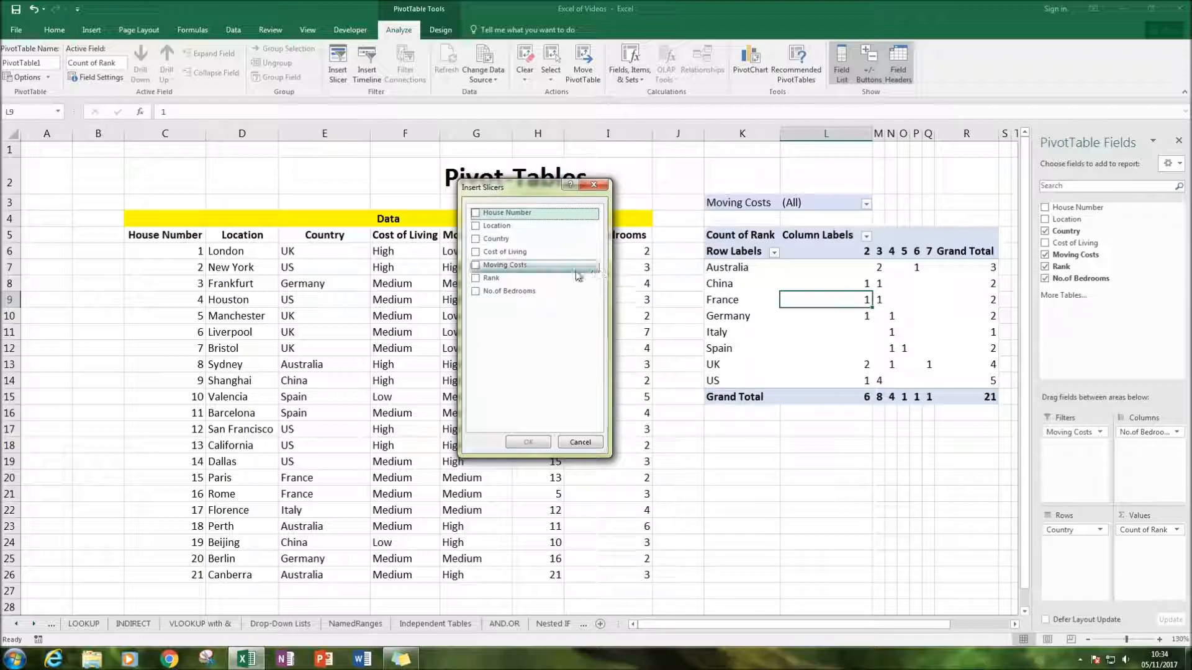
click(504, 252)
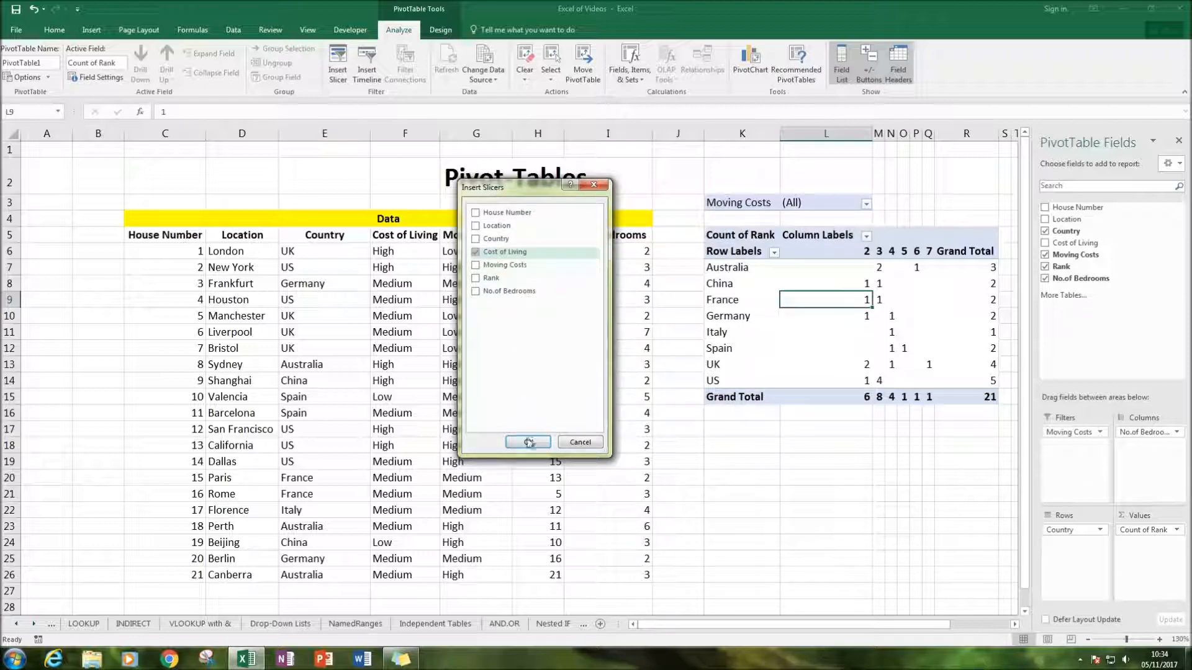
click(529, 442)
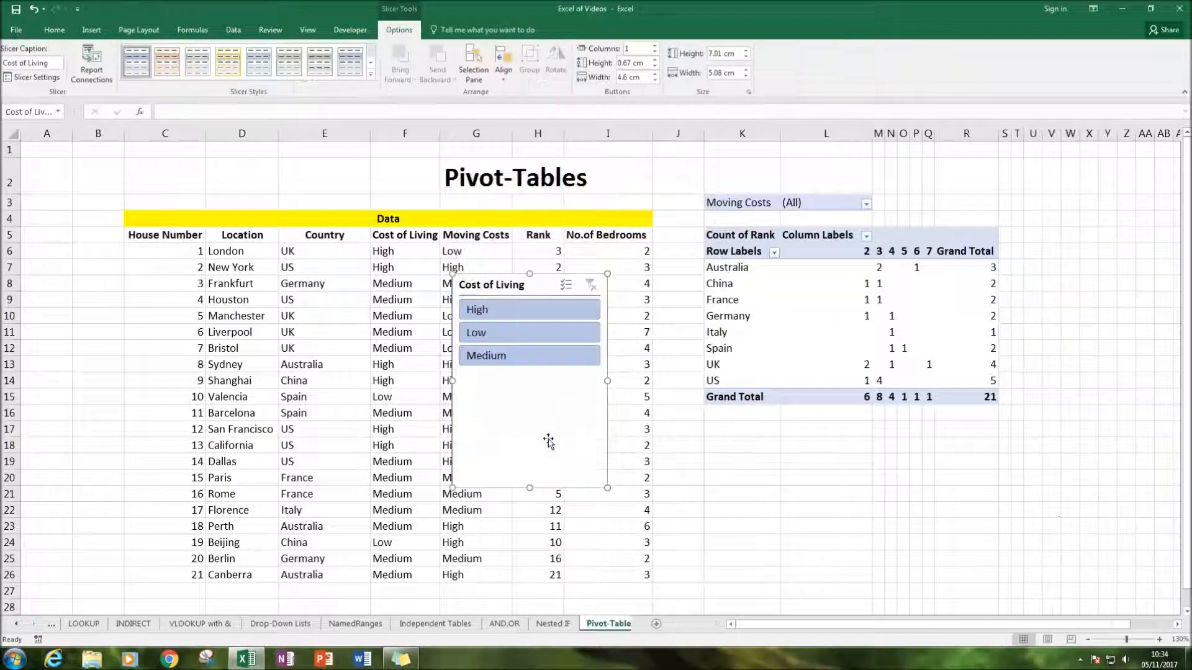
Move the Cost of Living slicer off the source data to the empty cells directly below the PivotTable
drag(544, 277, 797, 423)
click(974, 459)
scroll(952, 449, down, 3)
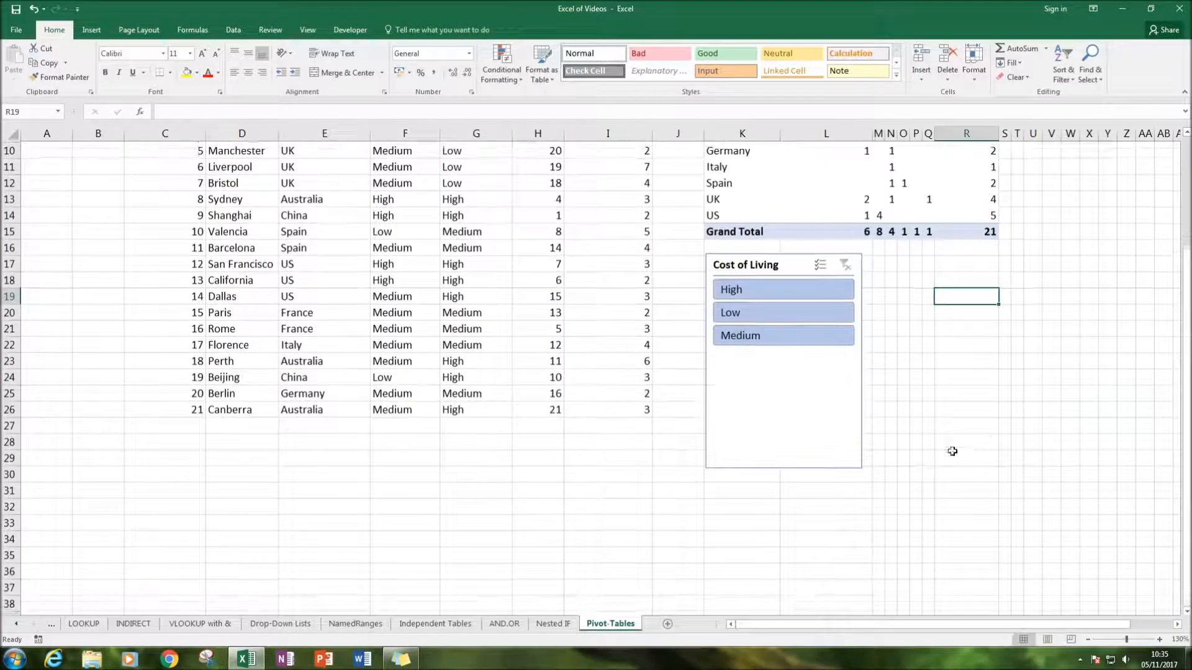
scroll(918, 393, up, 2)
scroll(797, 378, up, 1)
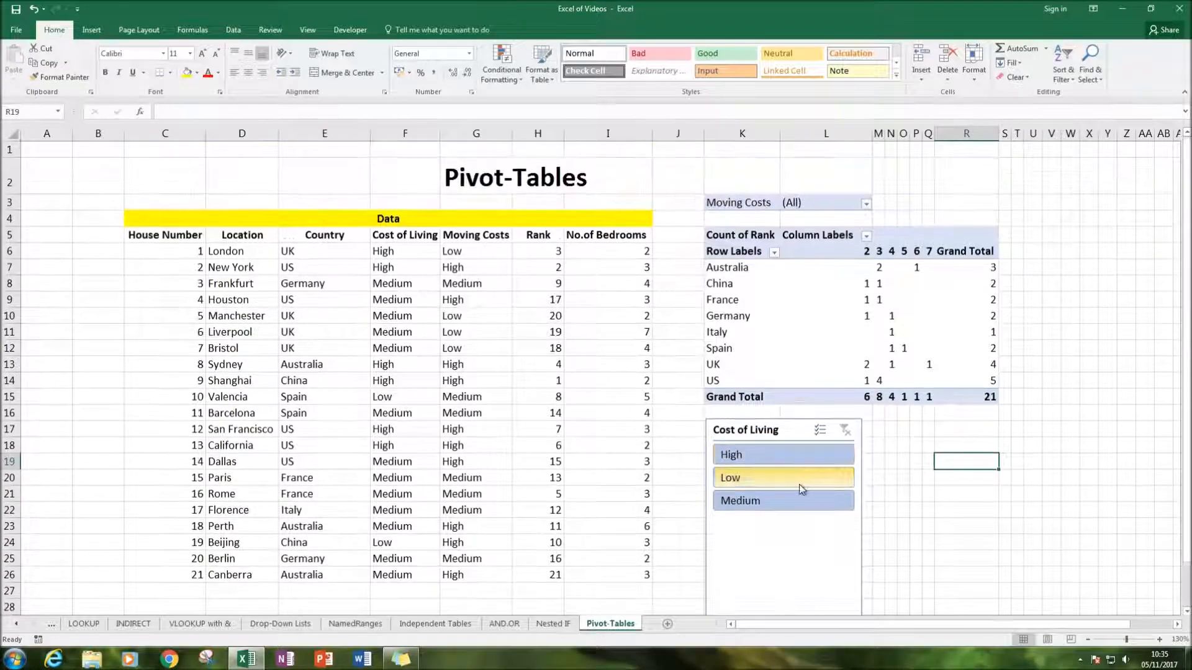
click(793, 310)
click(772, 519)
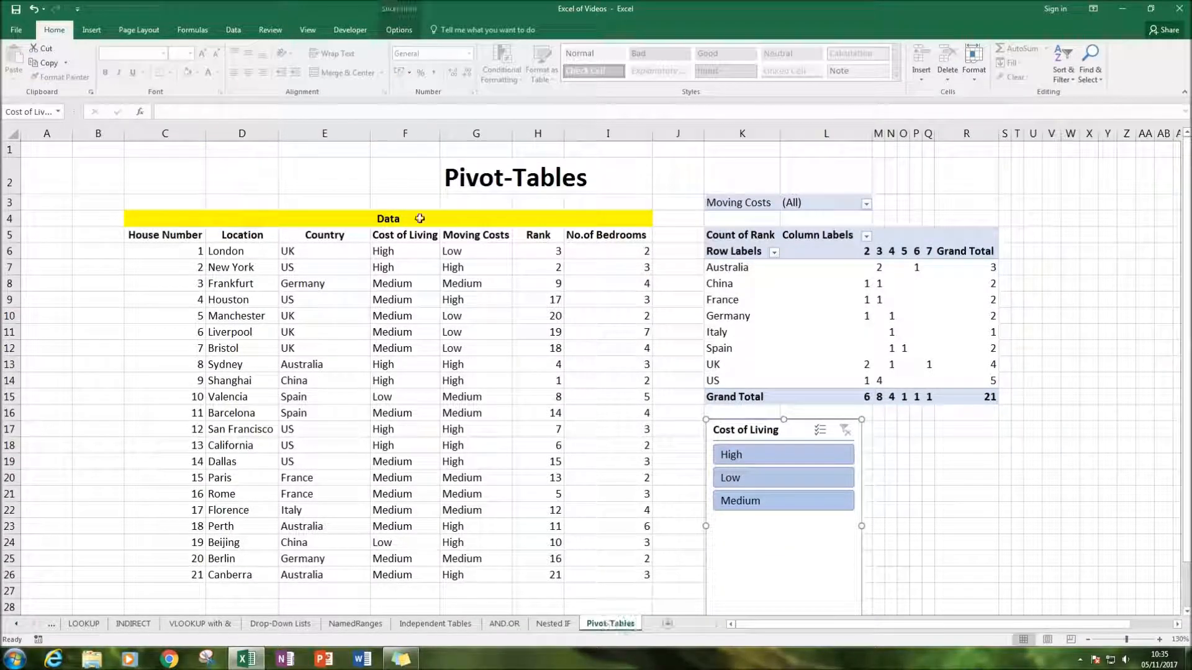
Reposition the Cost of Living slicer in the empty cells beside the PivotTable, past its Grand Total column
drag(143, 214, 565, 474)
drag(569, 552, 564, 569)
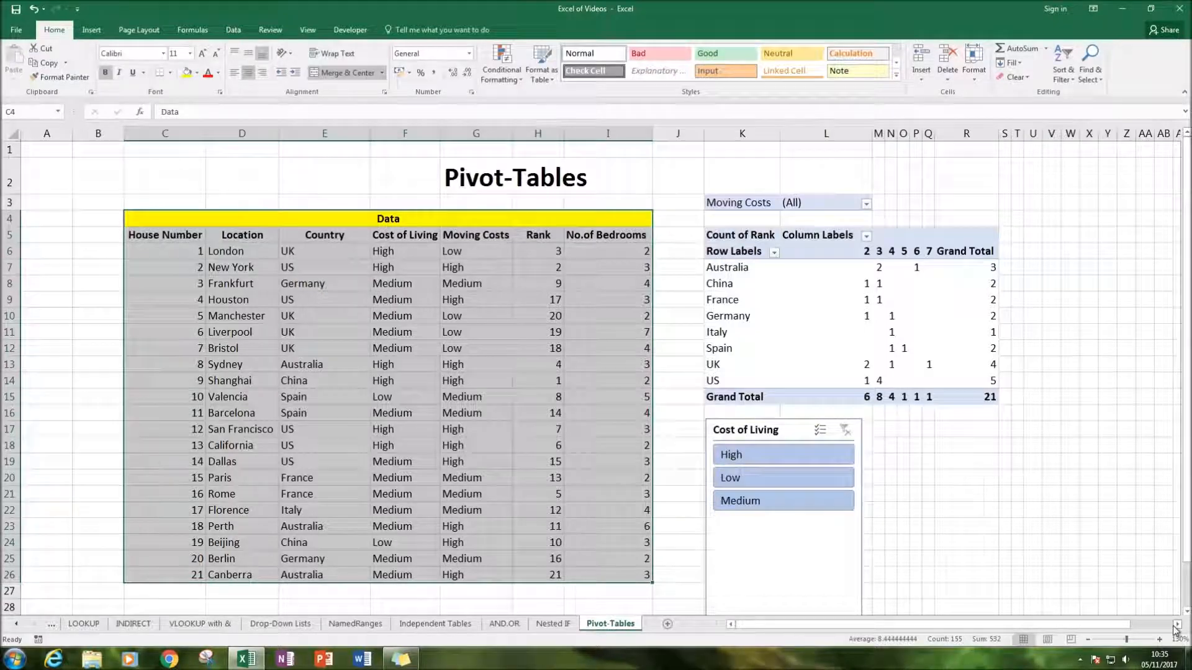
scroll(1170, 633, right, 4)
drag(520, 427, 886, 234)
Filter the PivotTable by High, Low and Medium in turn with the Cost of Living slicer, and clear the slicer's filter
click(828, 261)
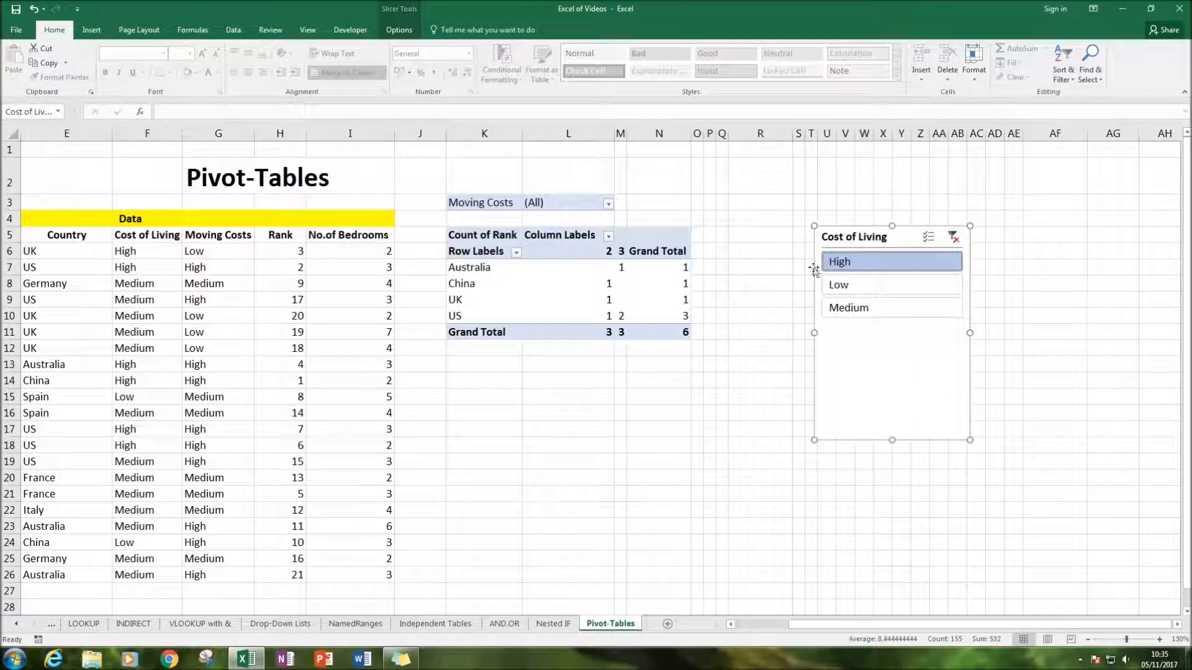
click(882, 285)
click(918, 307)
click(873, 266)
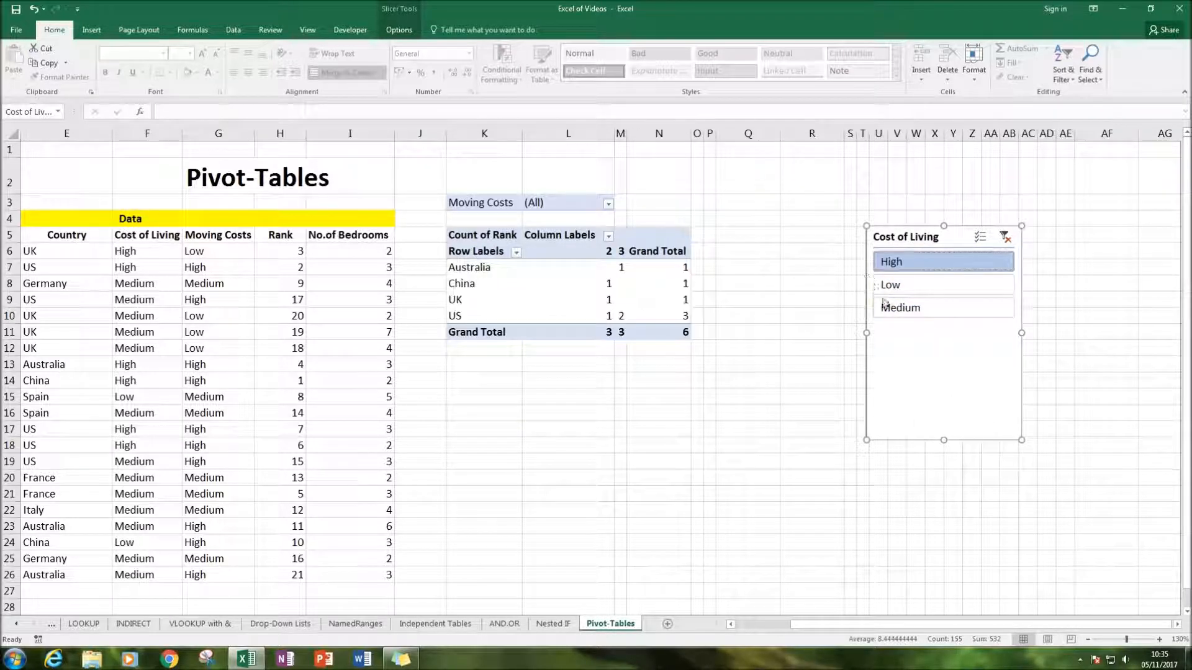
click(898, 284)
click(894, 261)
click(894, 284)
click(900, 308)
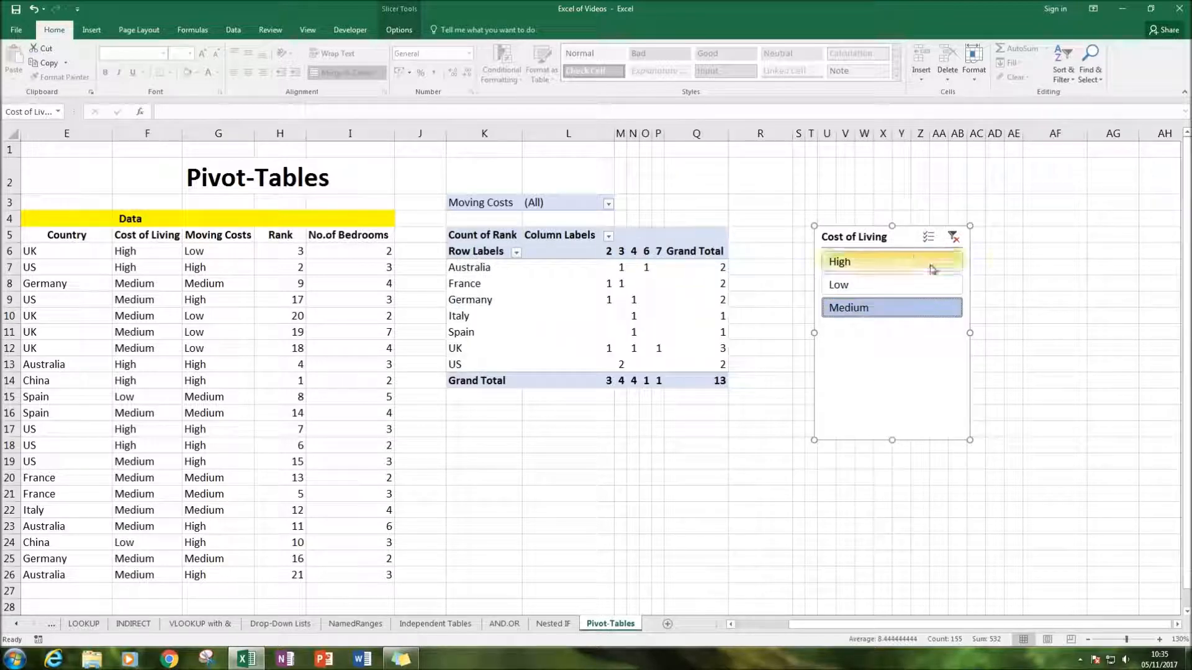
click(953, 237)
click(701, 443)
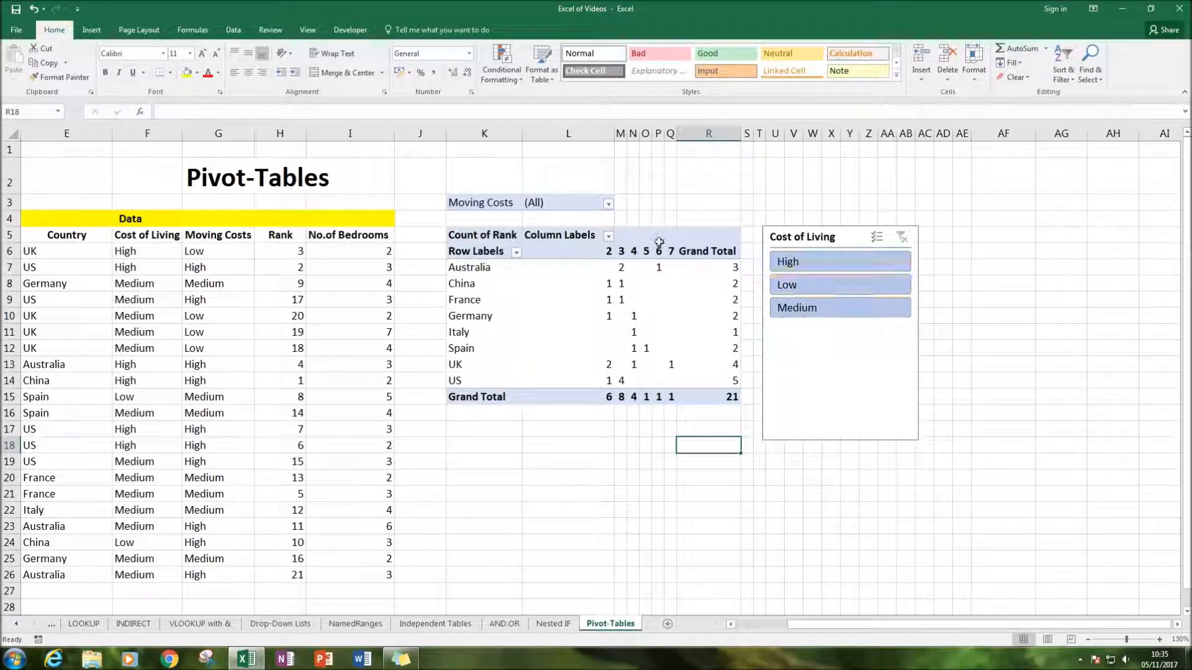
Filter the PivotTable to High with the Cost of Living slicer, and remove that filter again
click(876, 261)
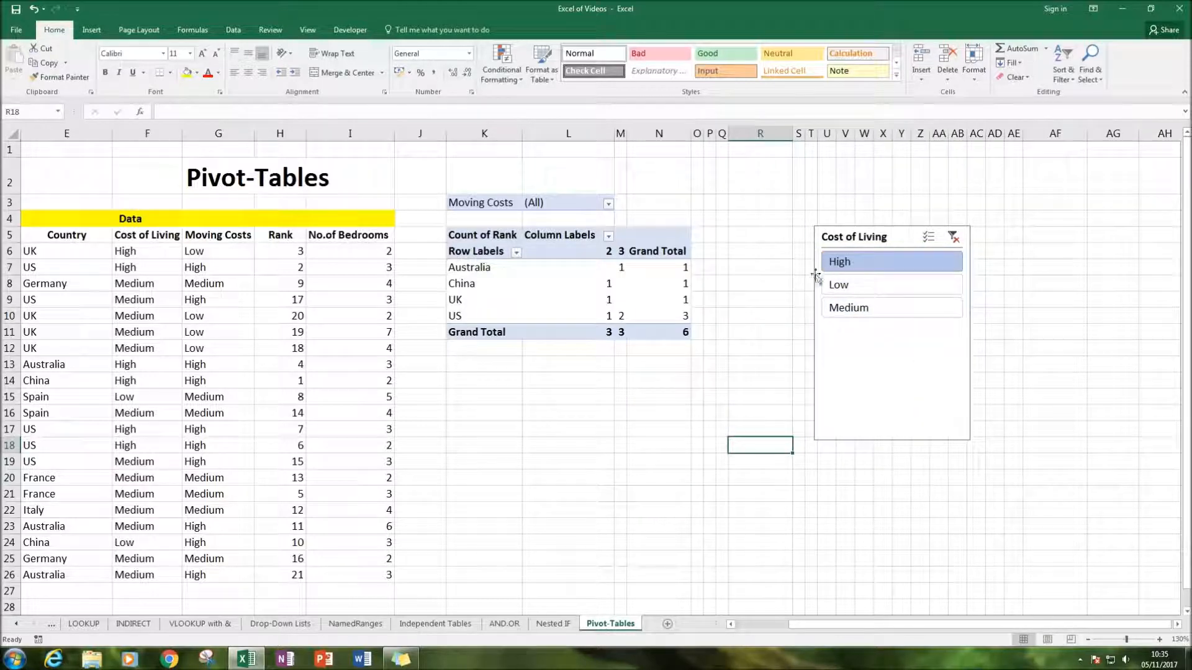
click(640, 392)
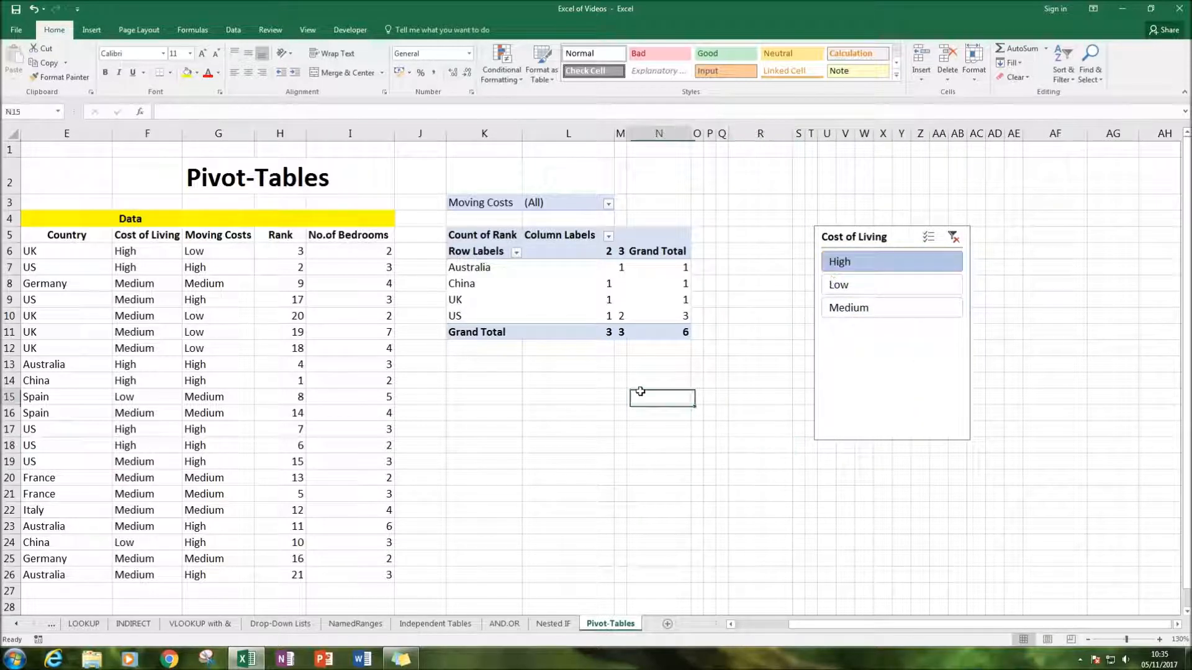
click(952, 237)
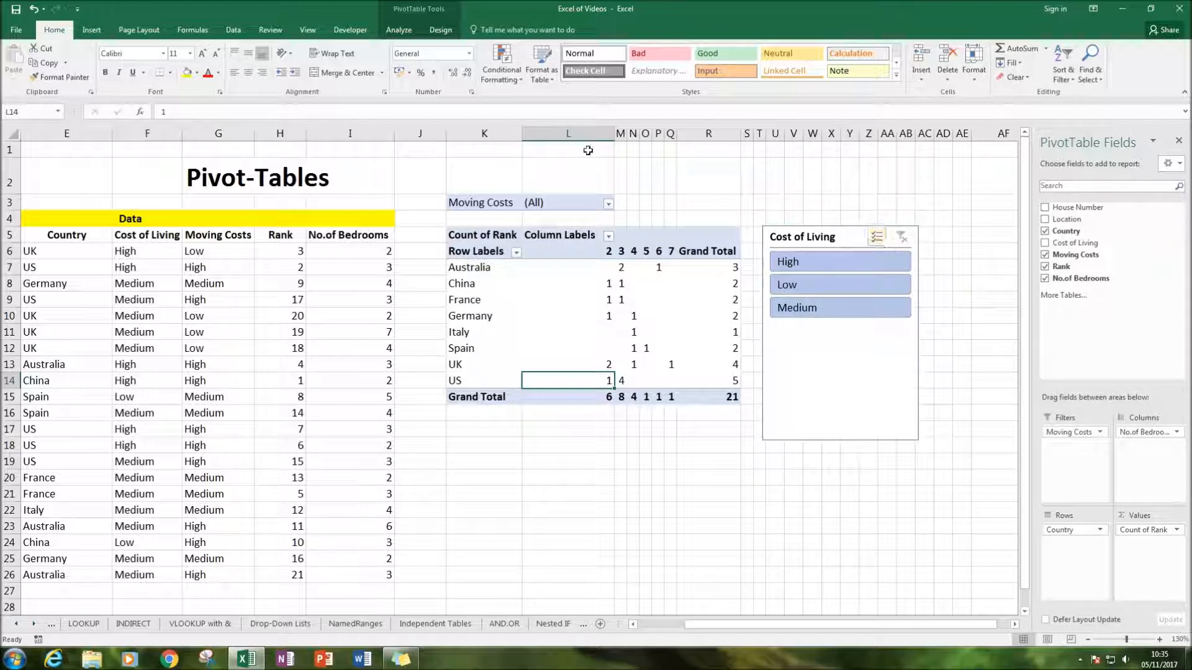
Insert a slicer for the Country field and place it beside the Cost of Living slicer
click(400, 30)
click(338, 65)
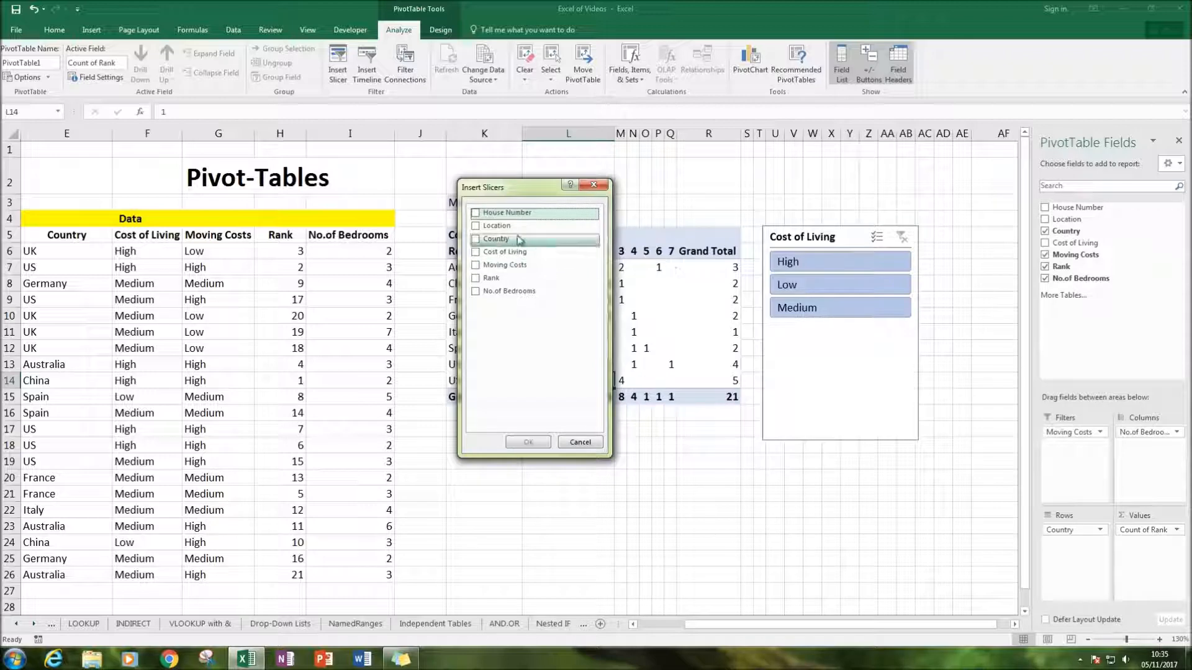
click(476, 239)
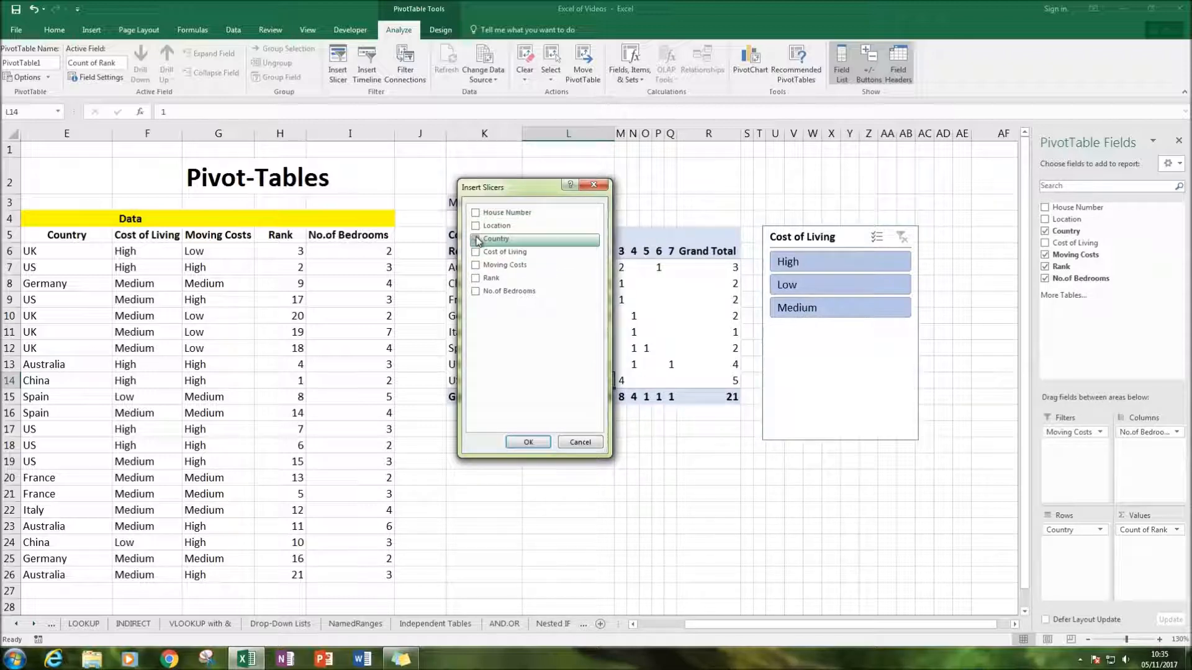
click(528, 443)
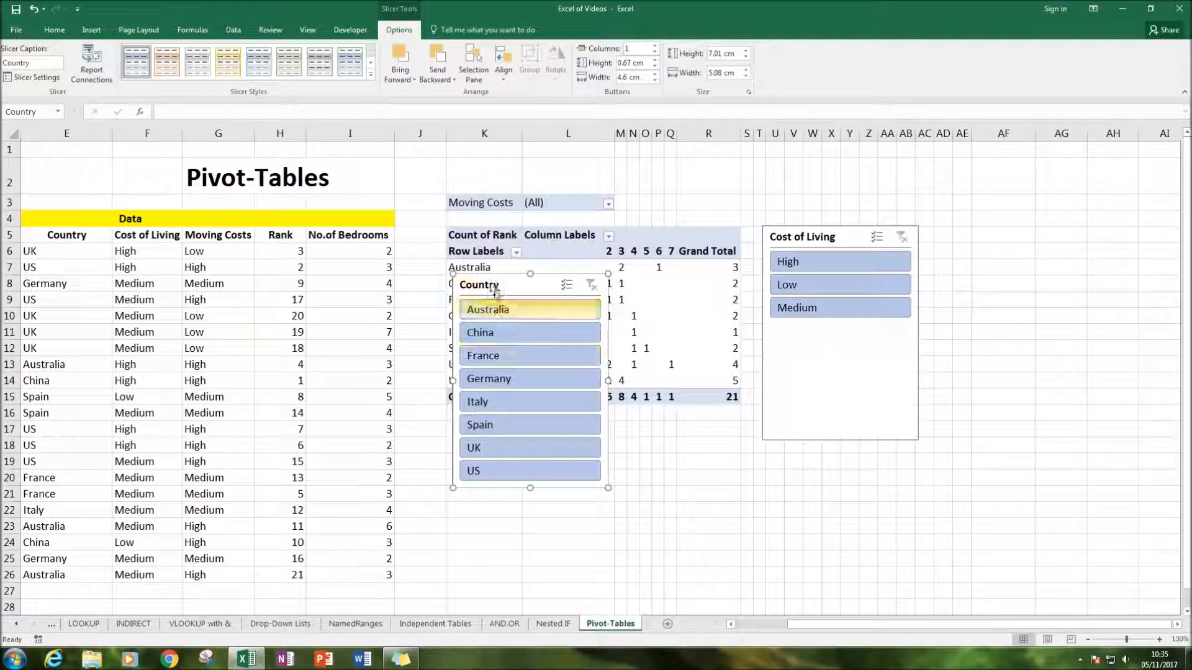
drag(602, 317, 961, 263)
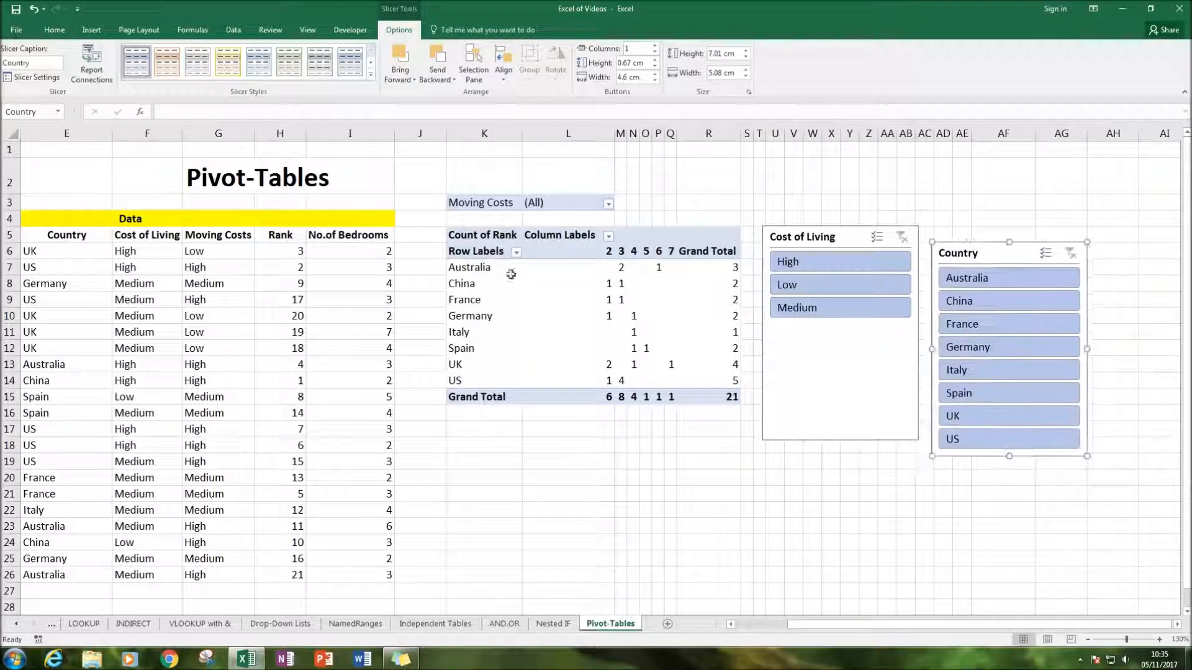
Check the country choices in the PivotTable's Row Labels filter, leaving all of them selected
click(490, 284)
click(516, 252)
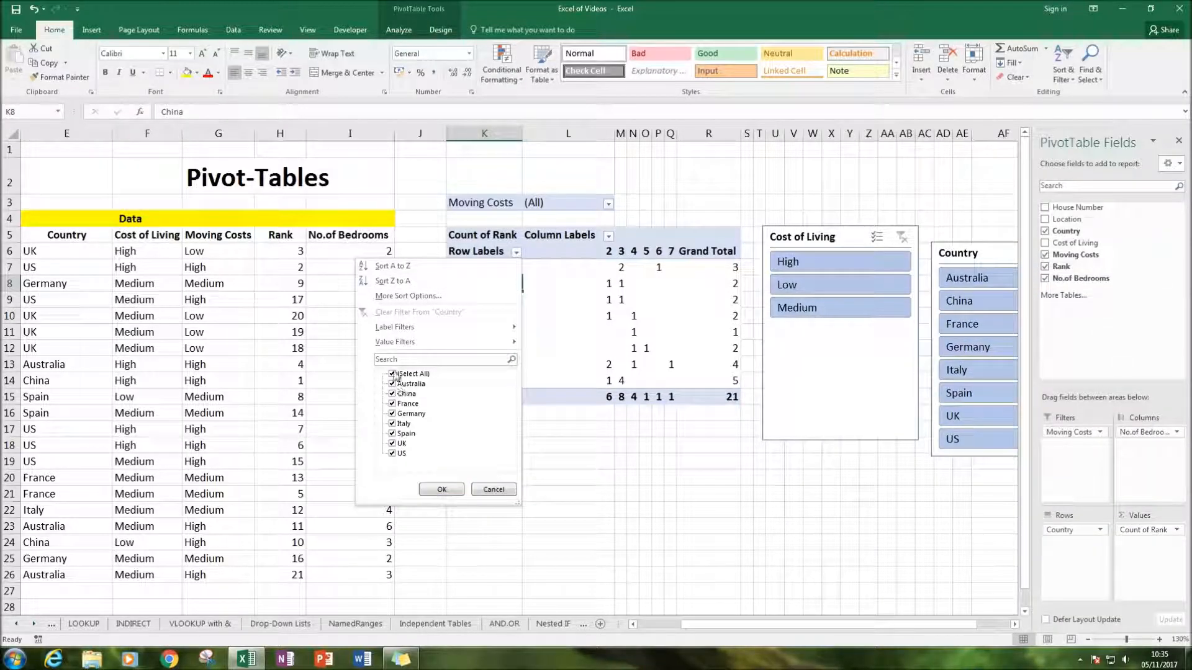
click(442, 489)
Replace the Country row field of the PivotTable with Location
click(1101, 531)
click(1088, 540)
drag(1081, 531, 1079, 363)
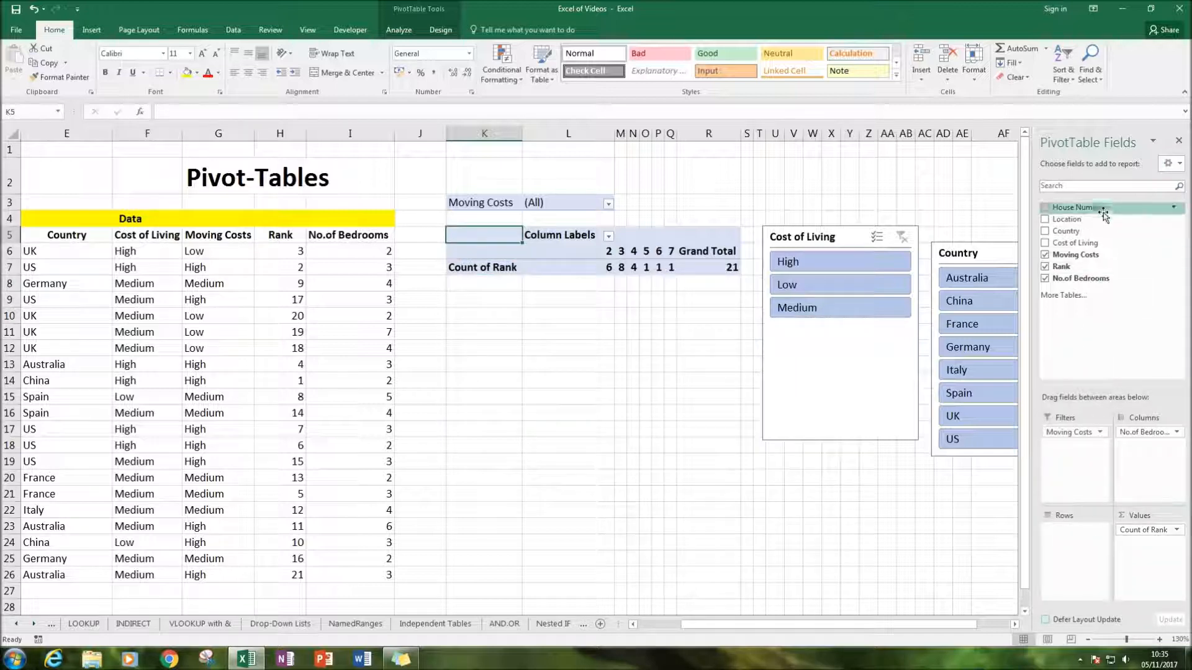
click(1046, 220)
Examine the PivotTable's location rows and grand total against the source data
click(850, 493)
scroll(590, 485, down, 4)
scroll(591, 484, up, 4)
scroll(649, 495, down, 2)
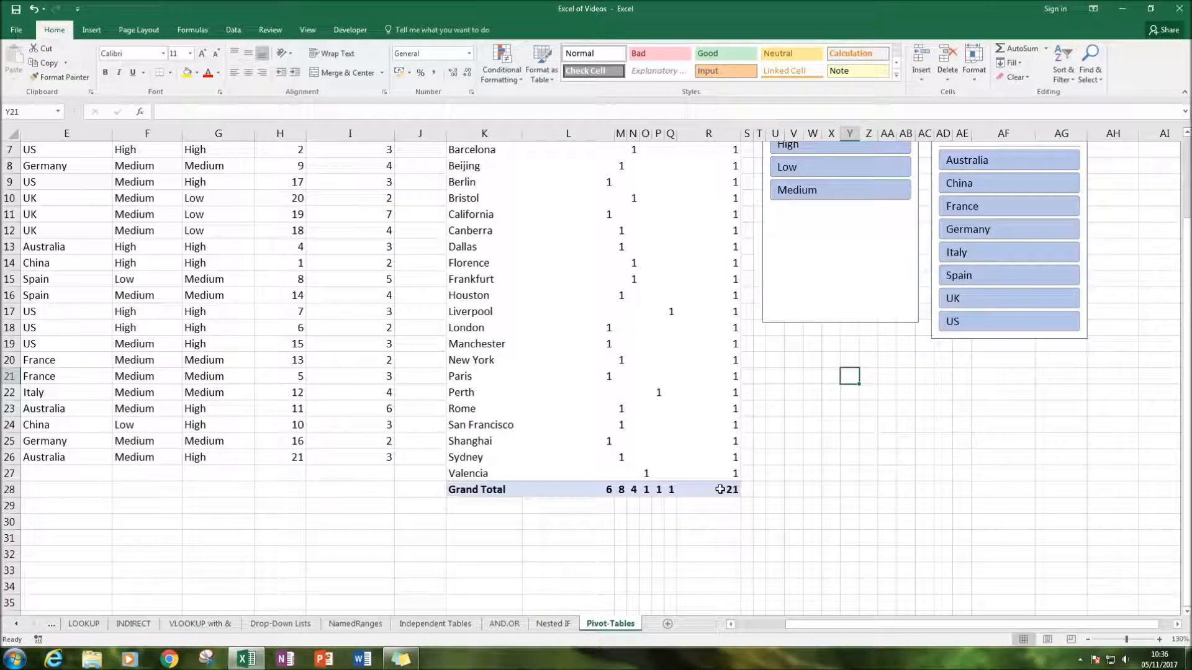
click(719, 490)
scroll(367, 514, up, 2)
drag(134, 283, 361, 518)
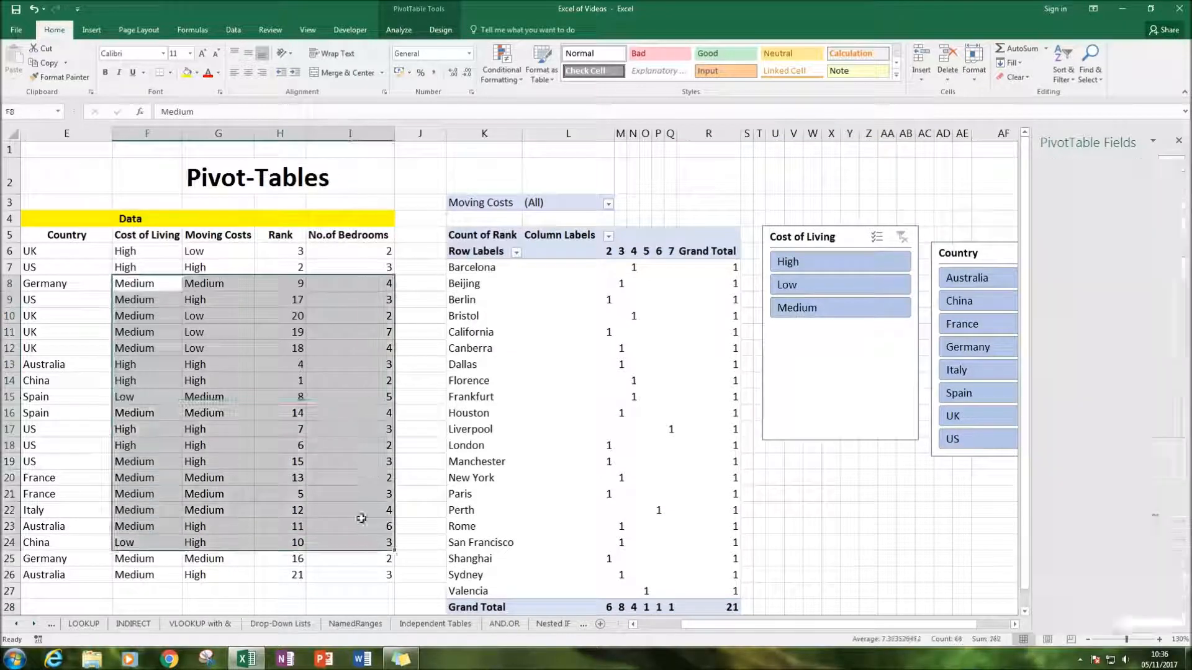
drag(219, 250, 354, 575)
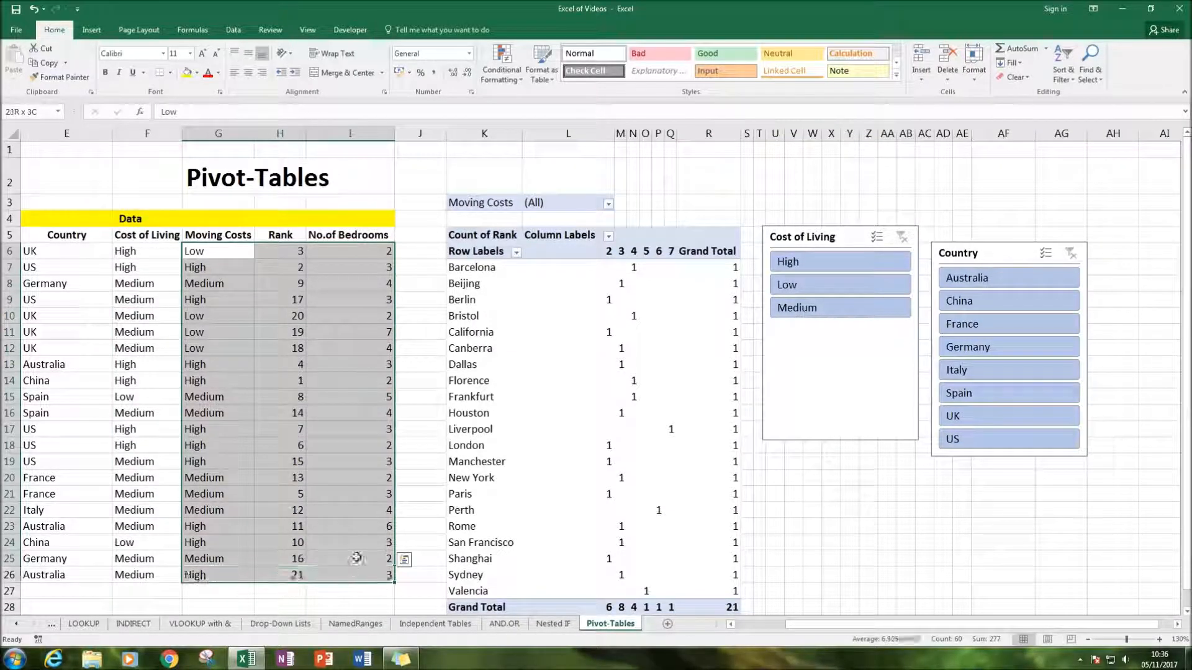
Align the Country slicer level with the Cost of Living slicer, side by side
click(985, 236)
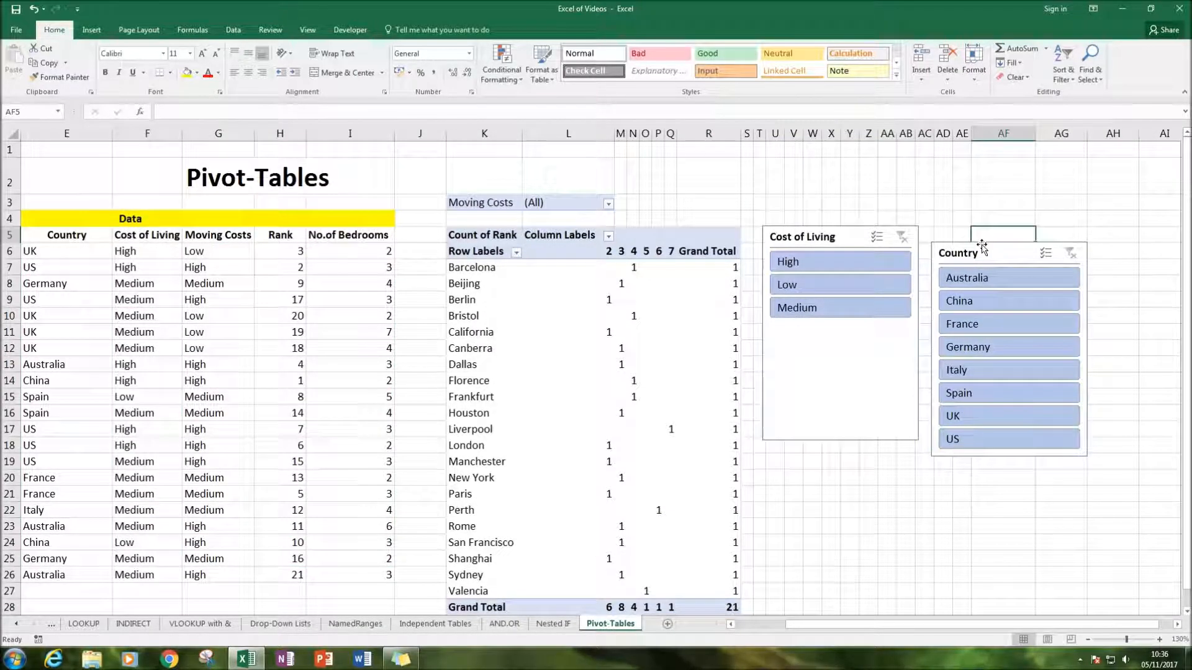
click(982, 249)
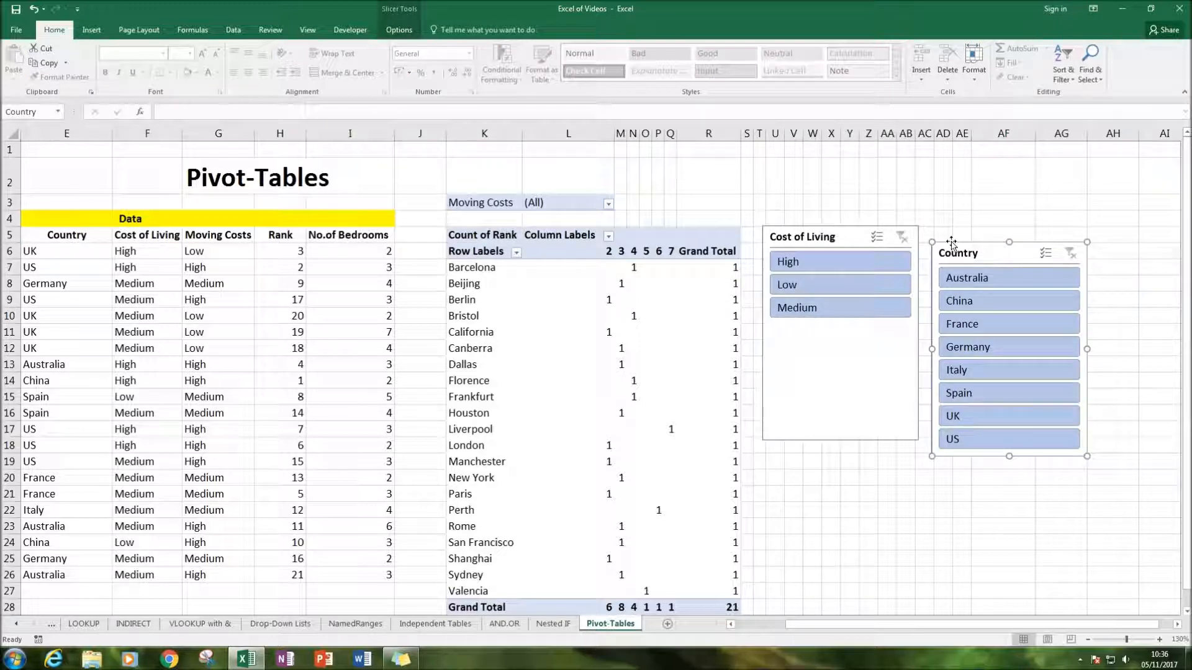
drag(952, 244, 788, 452)
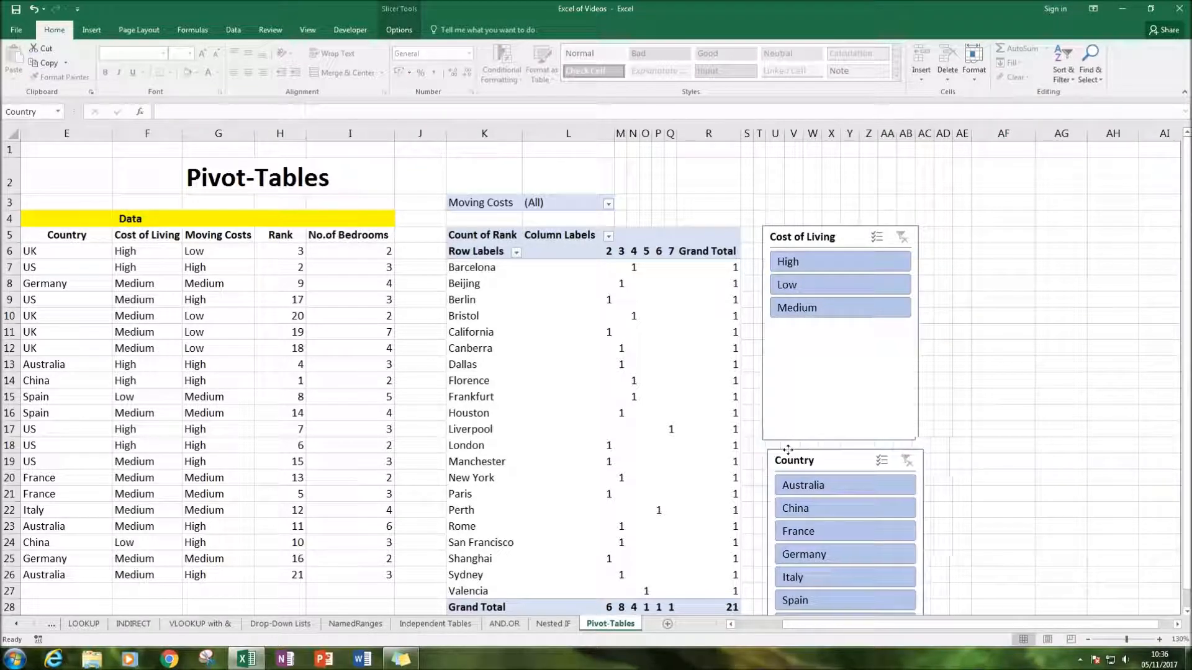
drag(829, 454, 990, 231)
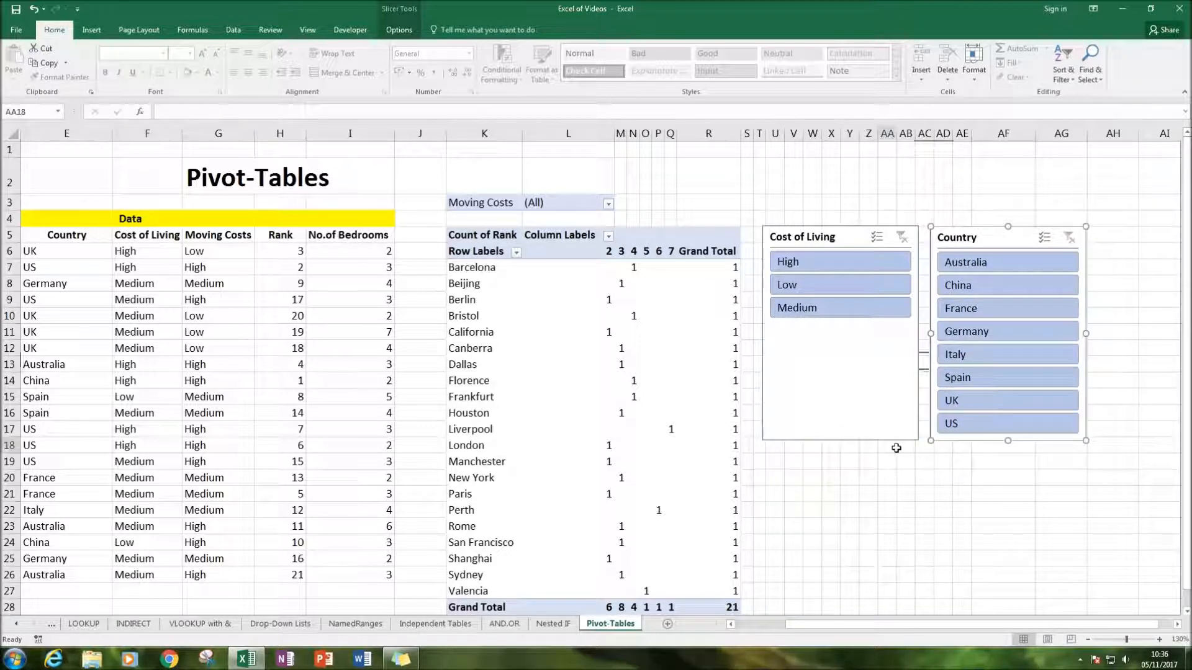
click(894, 448)
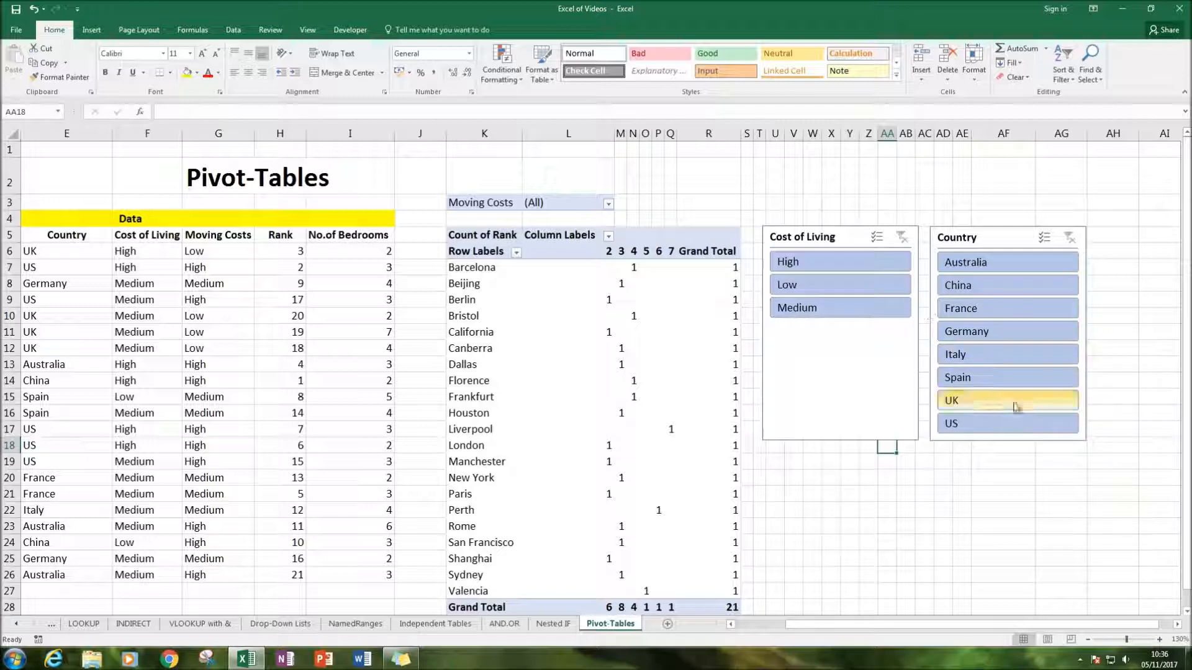
Filter the PivotTable to Australia with the Country slicer, and by Medium and then High with the Cost of Living slicer
click(972, 261)
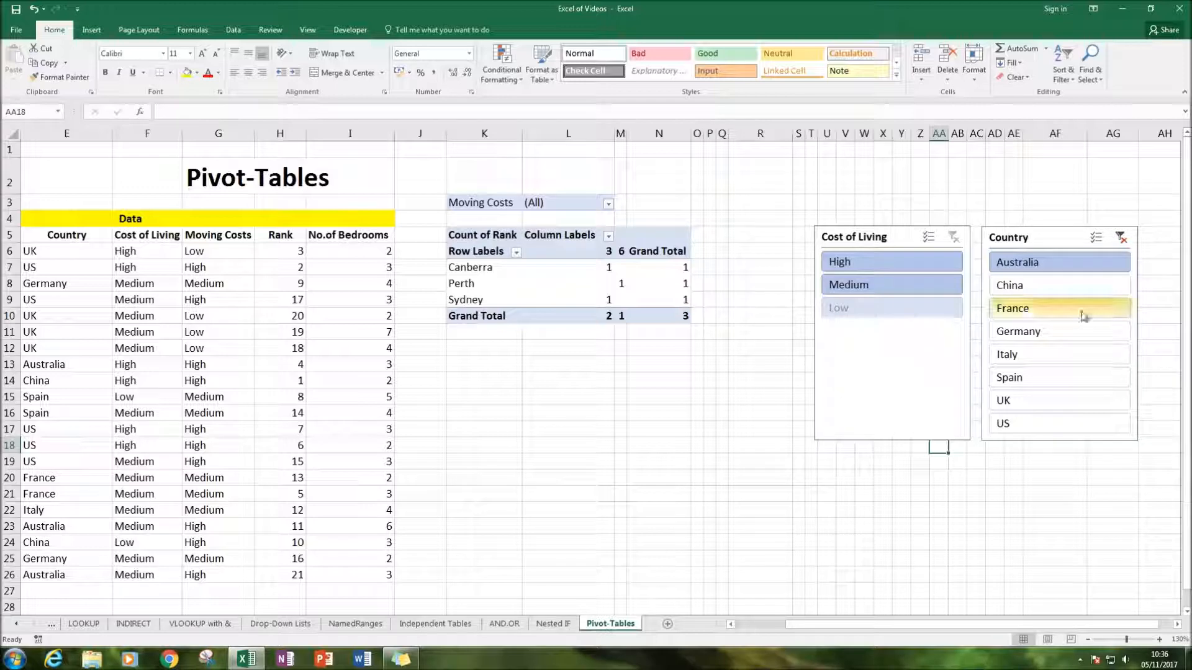
click(872, 287)
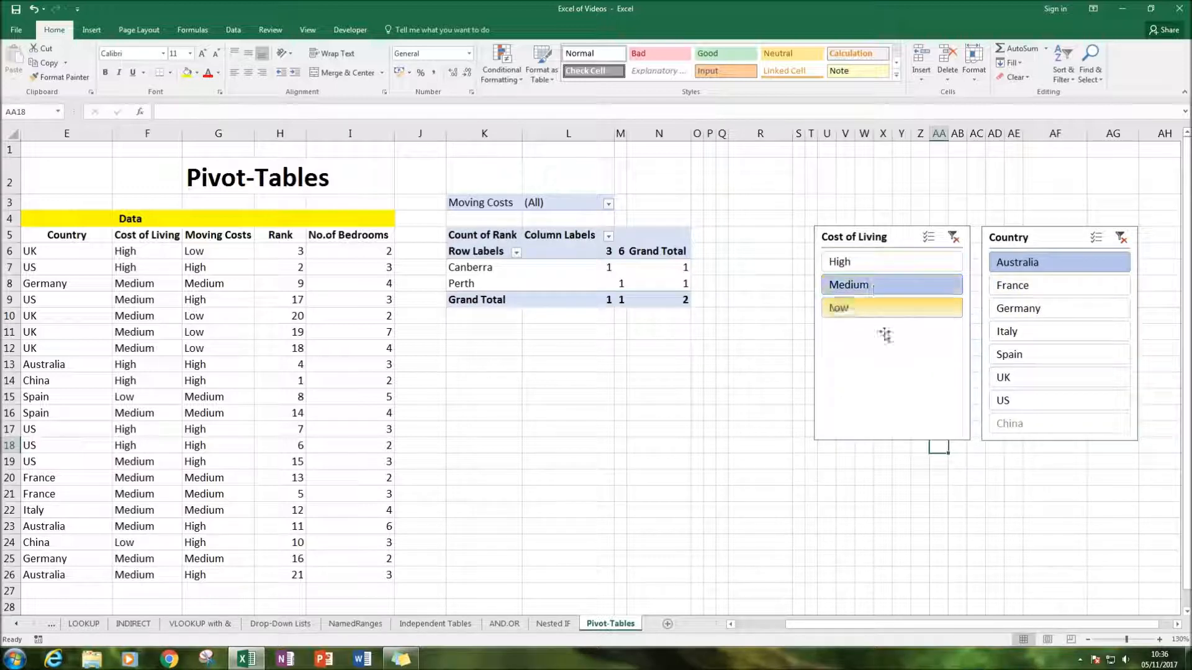
click(881, 264)
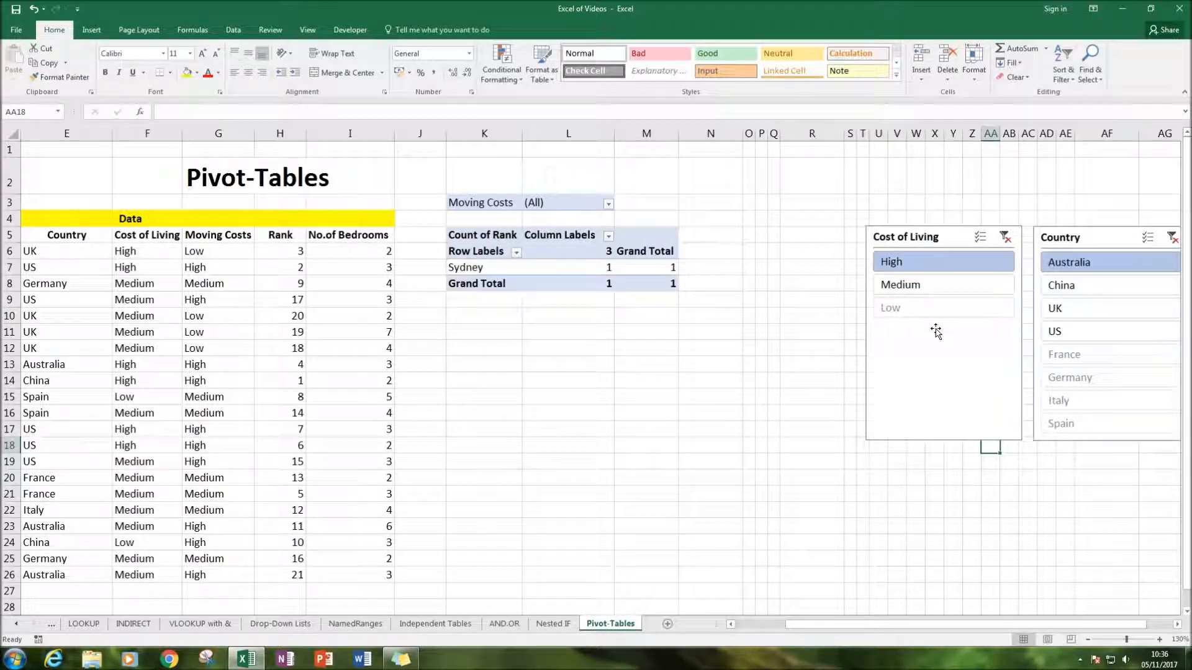
Filter the PivotTable to UK and Medium with the slicers, and clear the Country slicer's filter
click(1081, 310)
click(953, 292)
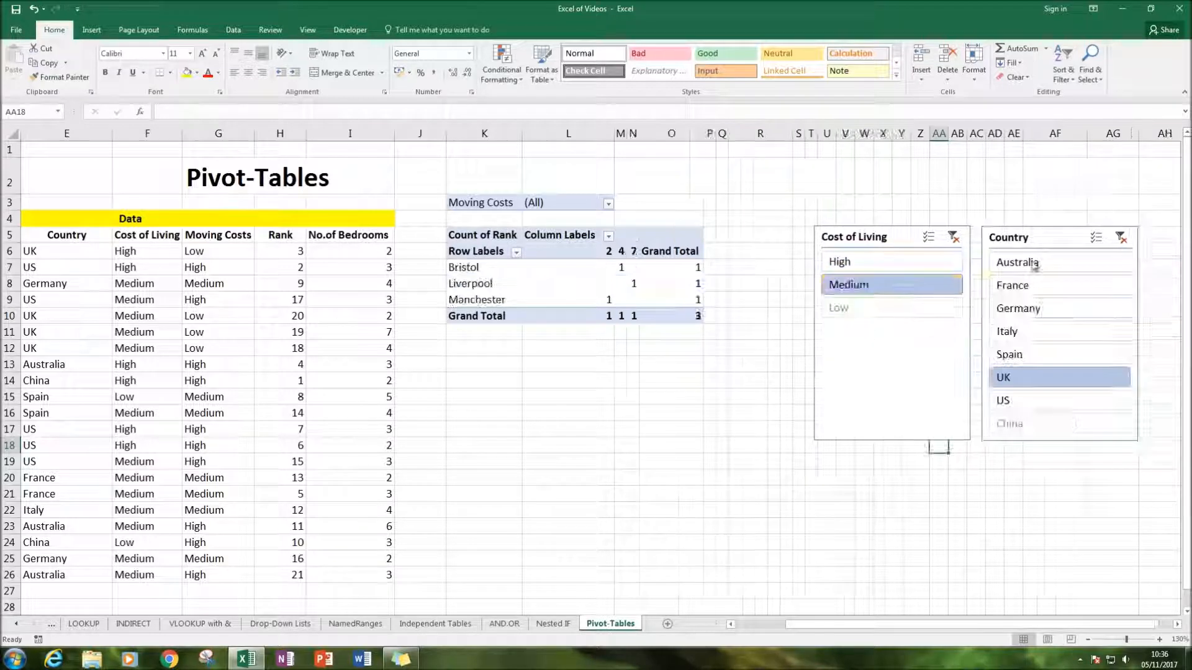
click(1121, 238)
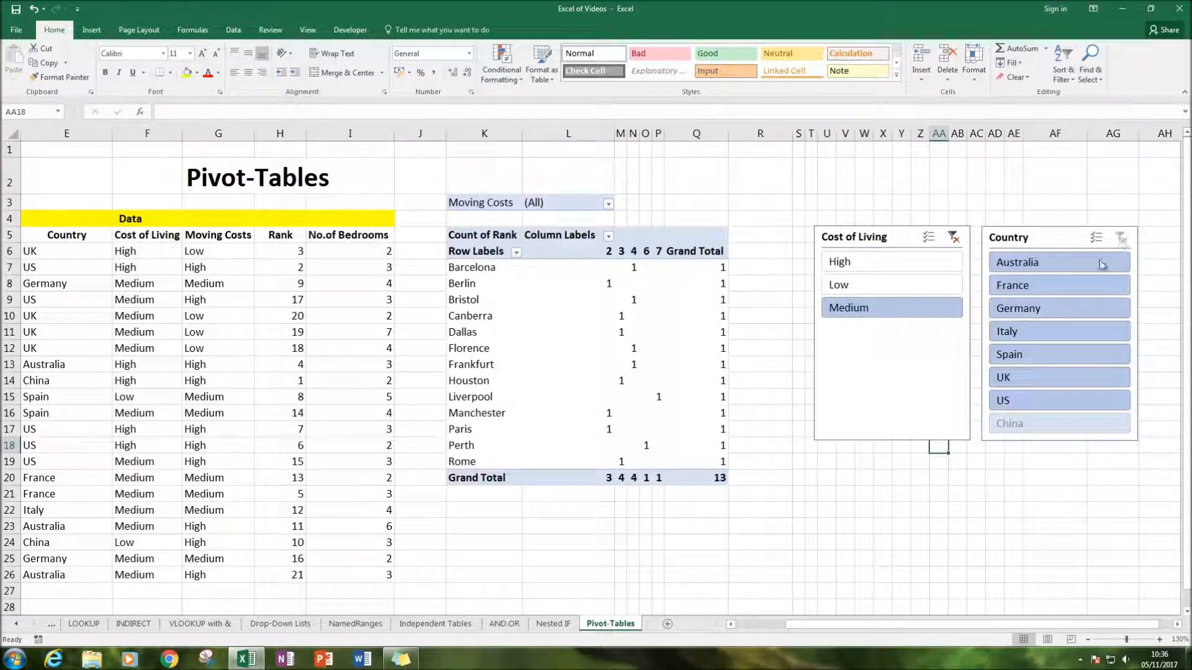
Filter the PivotTable to France, Germany, Italy, Spain and UK together, and clear the filters of both slicers
click(1069, 288)
ctrl+click(1058, 335)
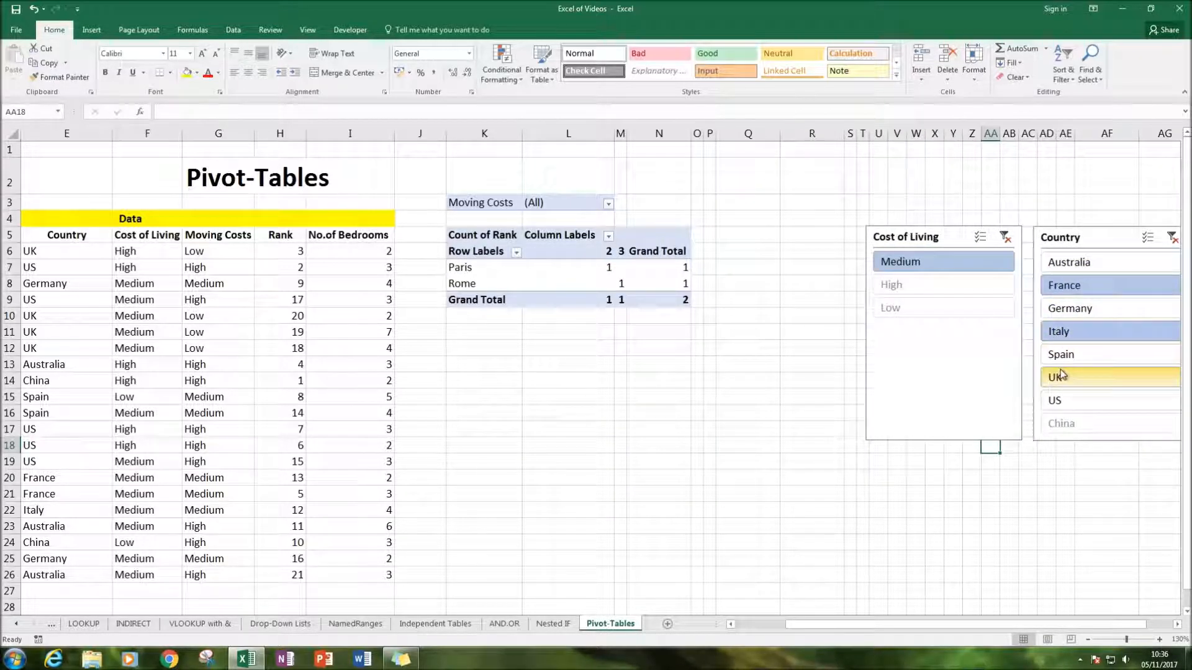
drag(1072, 390, 1069, 309)
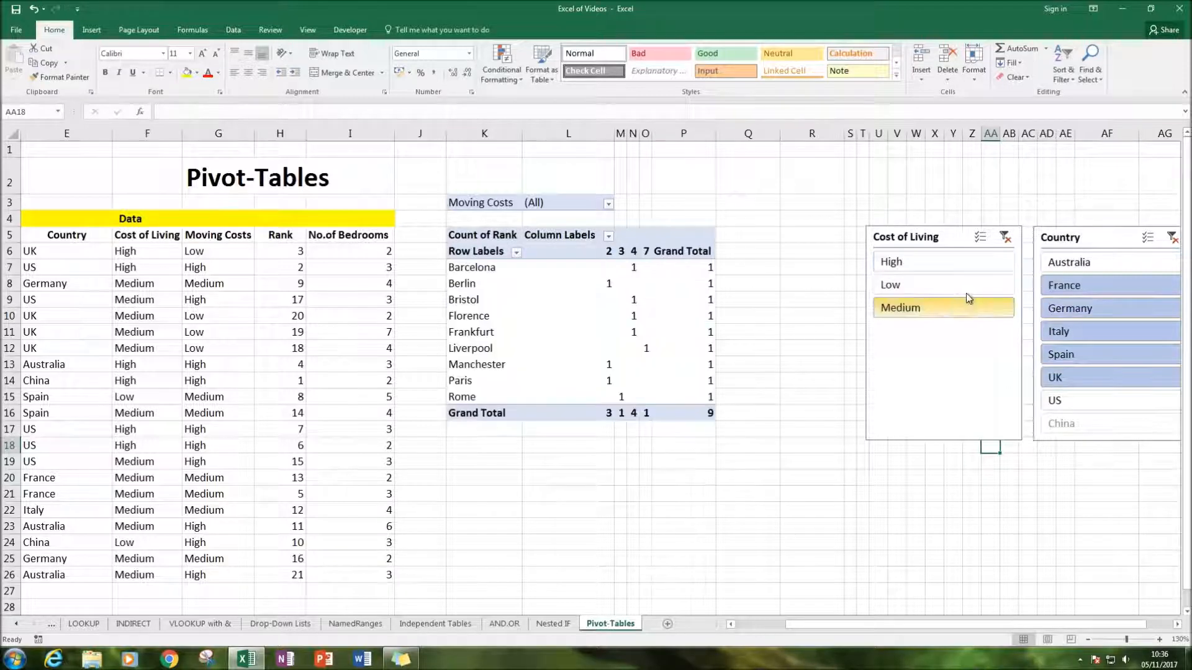
click(1172, 238)
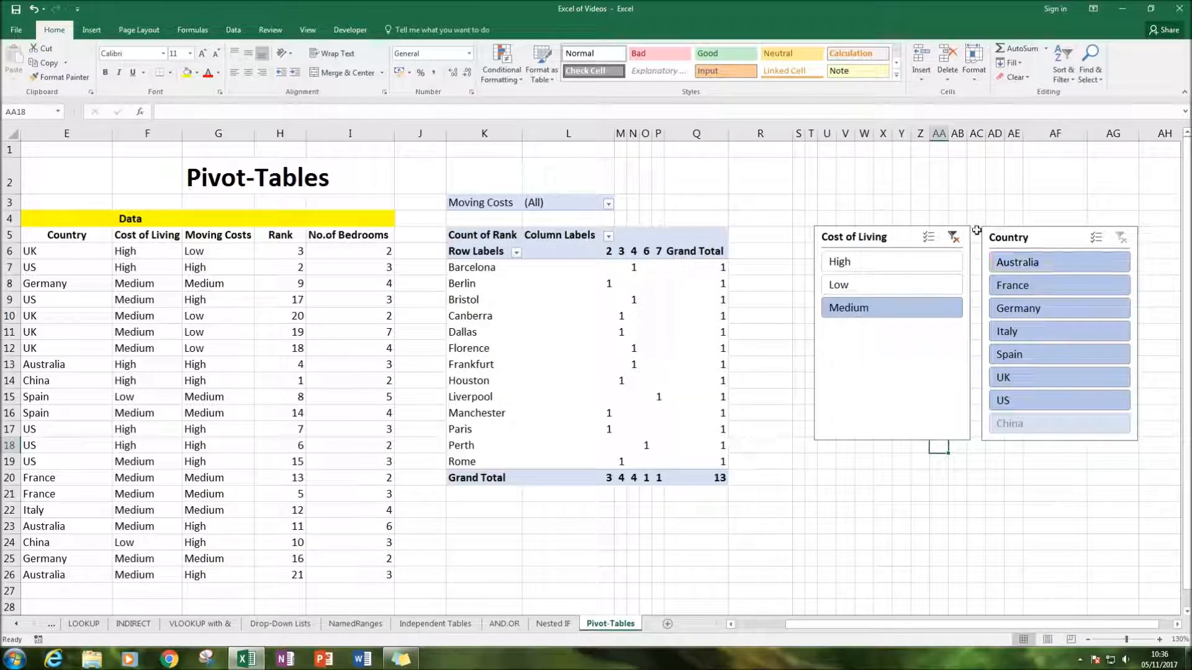
click(953, 237)
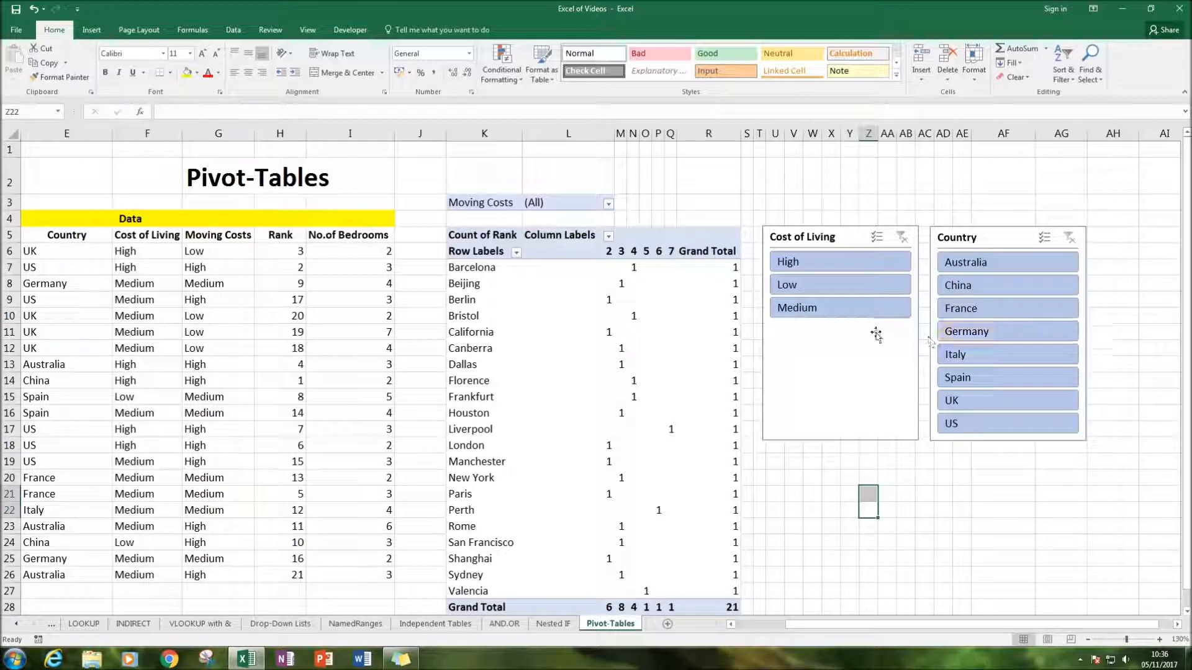
Filter the PivotTable to US, Australia, UK and Italy together with the Country slicer
click(990, 429)
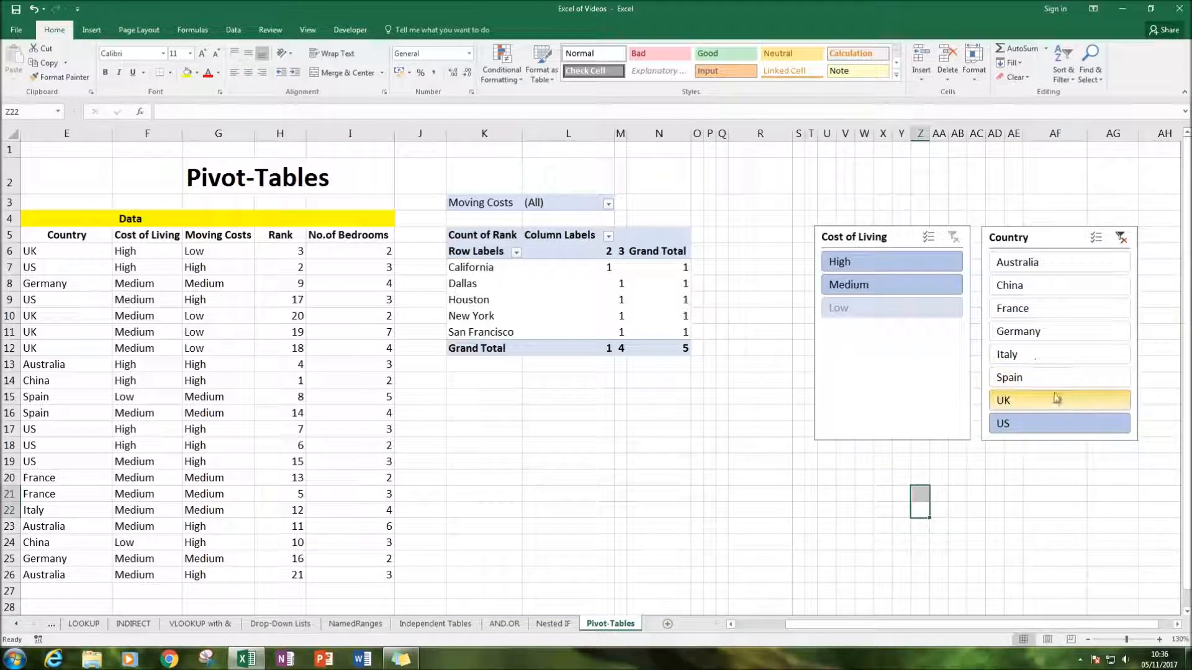
ctrl+click(1045, 265)
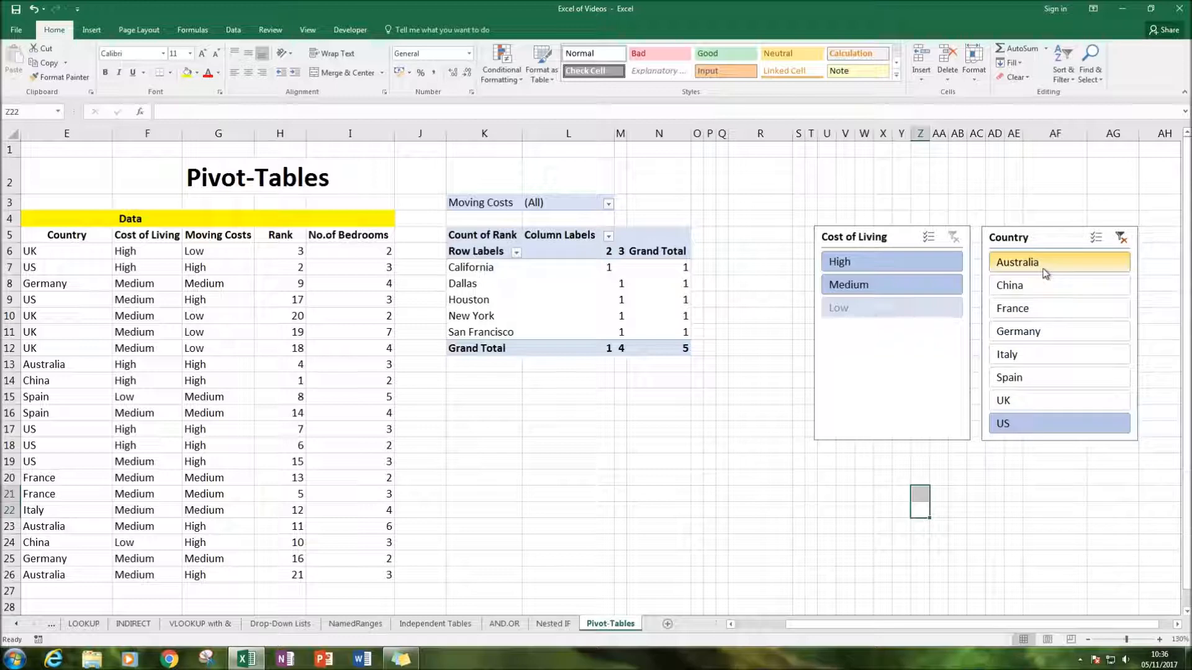
ctrl+click(1041, 402)
ctrl+click(1028, 355)
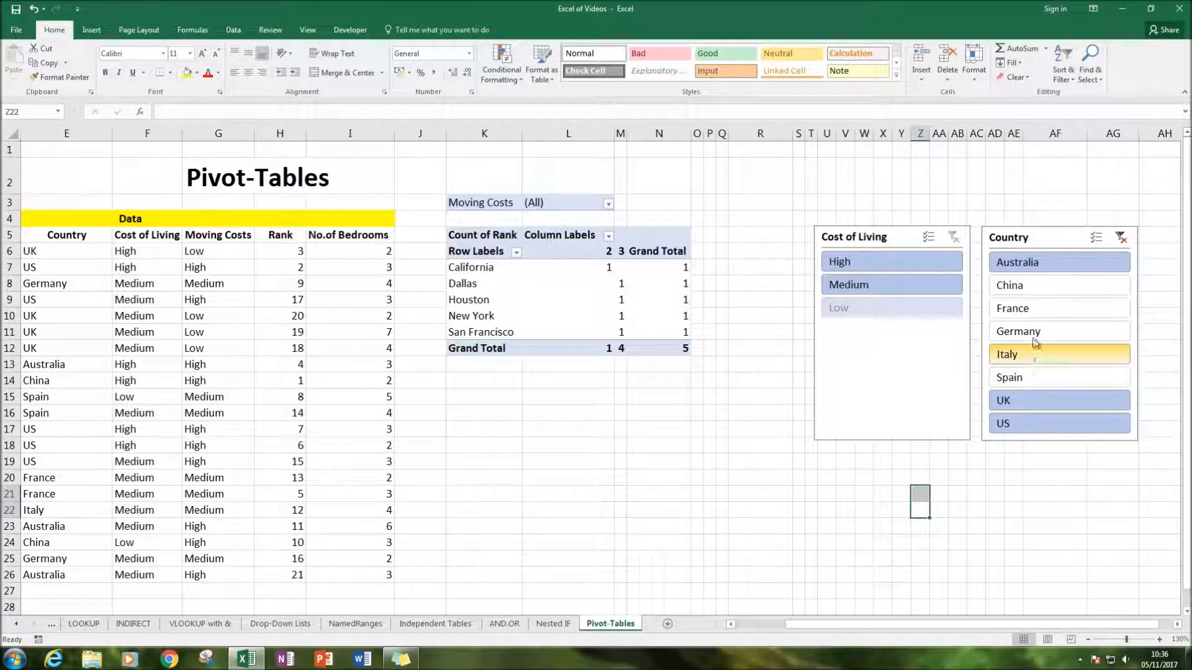
Filter the selected countries by Medium and then High cost of living, and clear the filters of both slicers
click(860, 284)
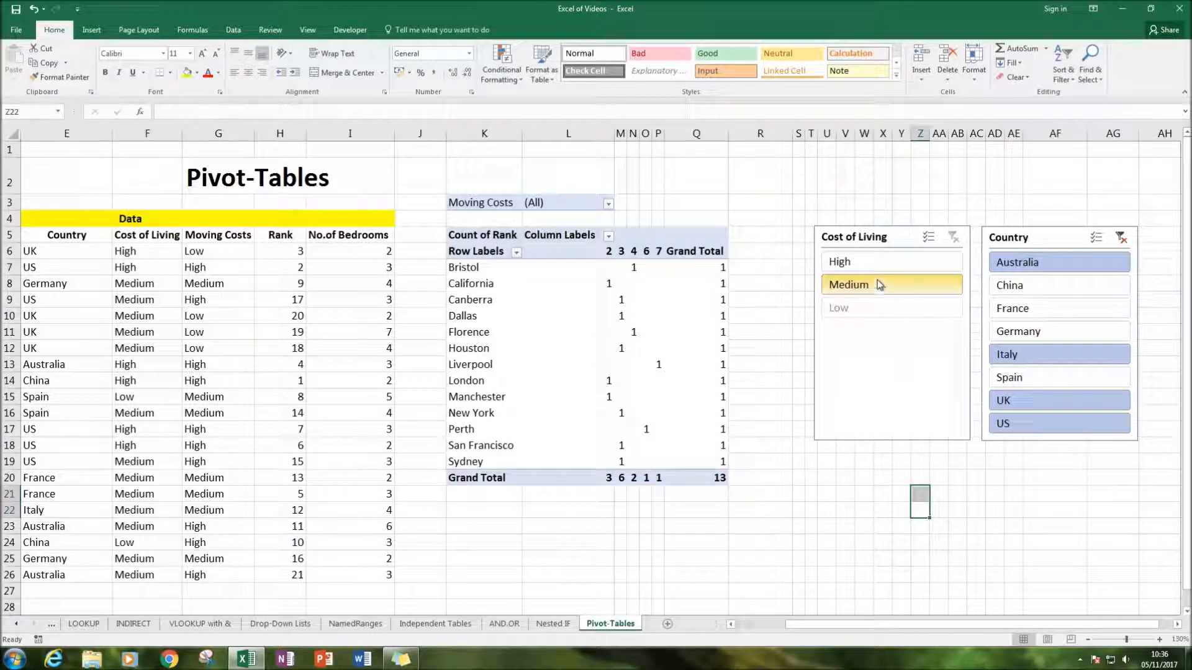
click(850, 262)
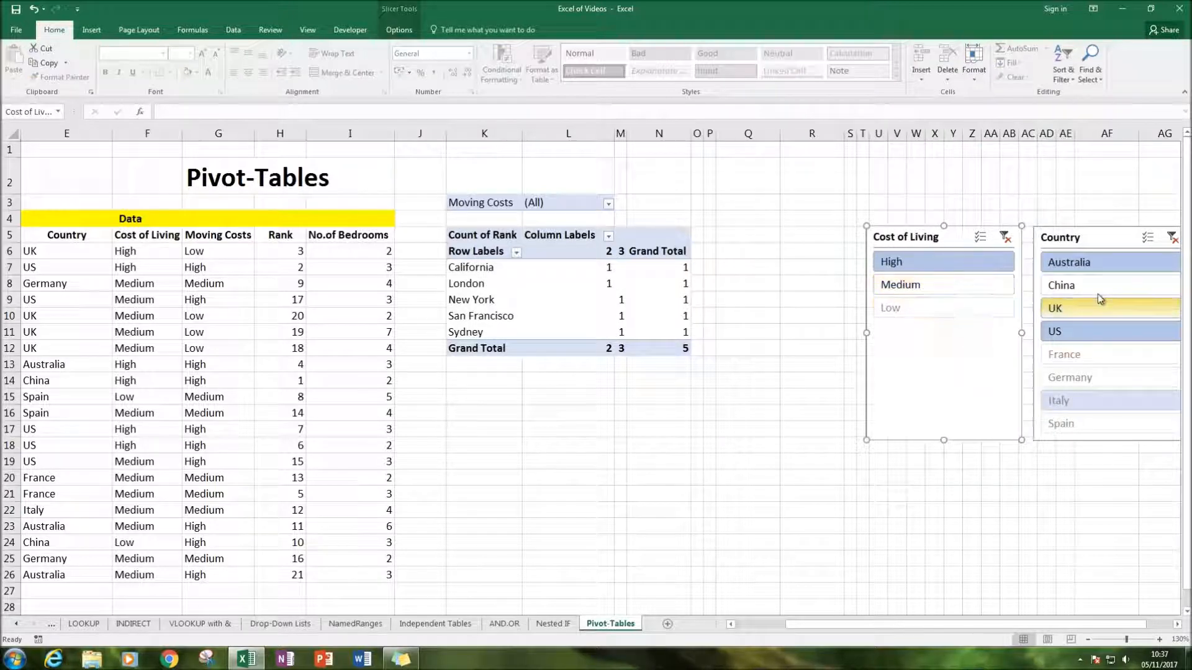
click(1006, 238)
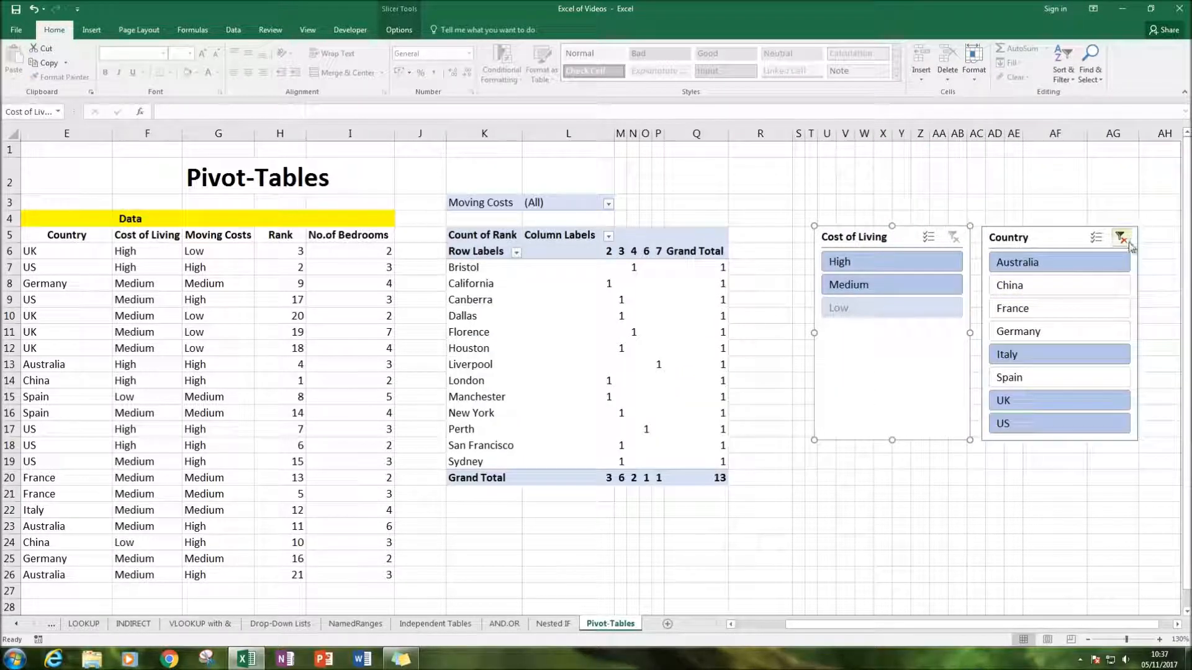
click(1121, 237)
click(867, 479)
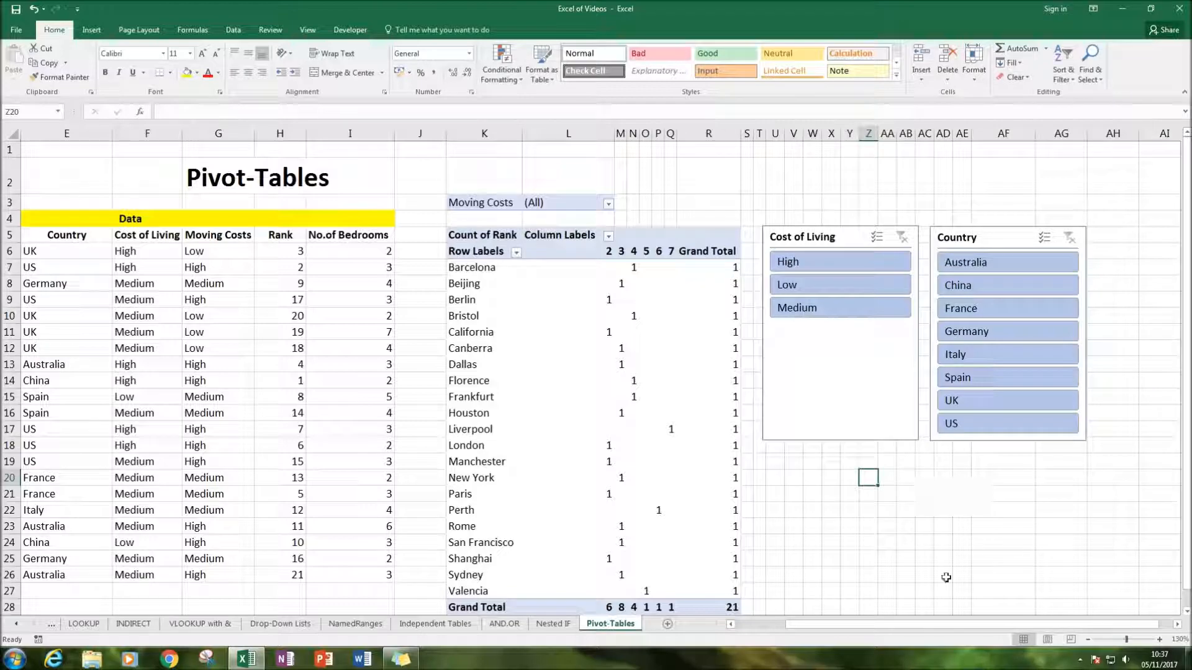
drag(832, 625, 782, 625)
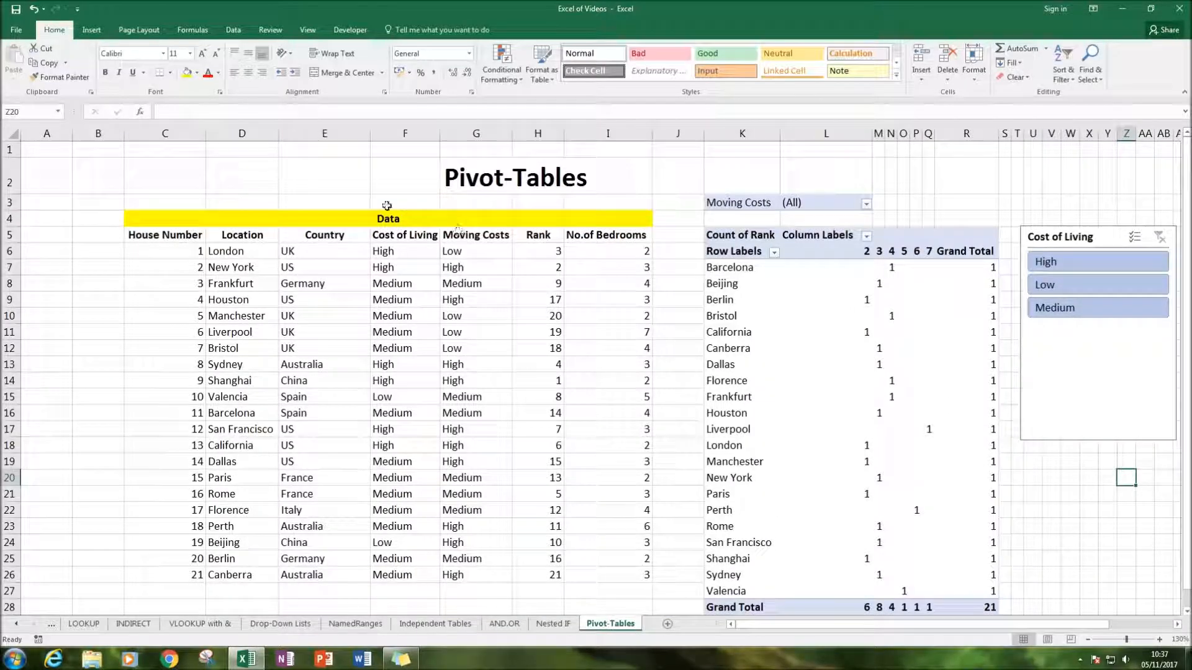
click(315, 190)
click(600, 274)
click(676, 293)
scroll(676, 275, down, 3)
scroll(676, 275, up, 3)
scroll(714, 205, down, 1)
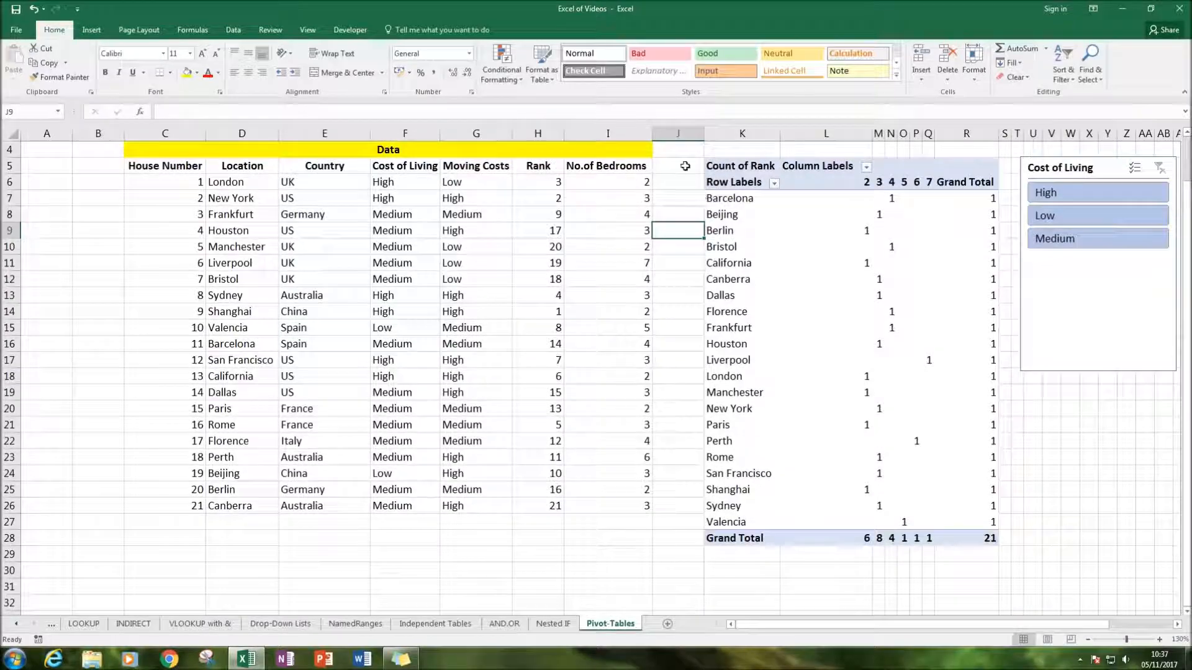
scroll(683, 186, up, 1)
scroll(636, 201, down, 1)
click(736, 262)
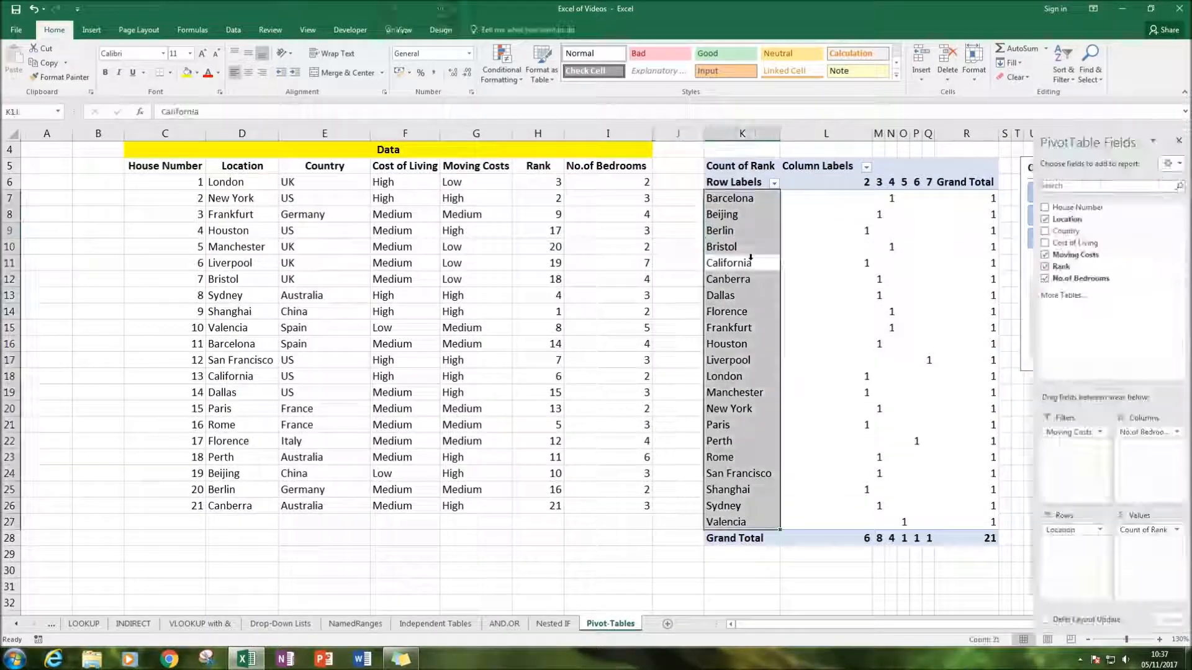
click(402, 30)
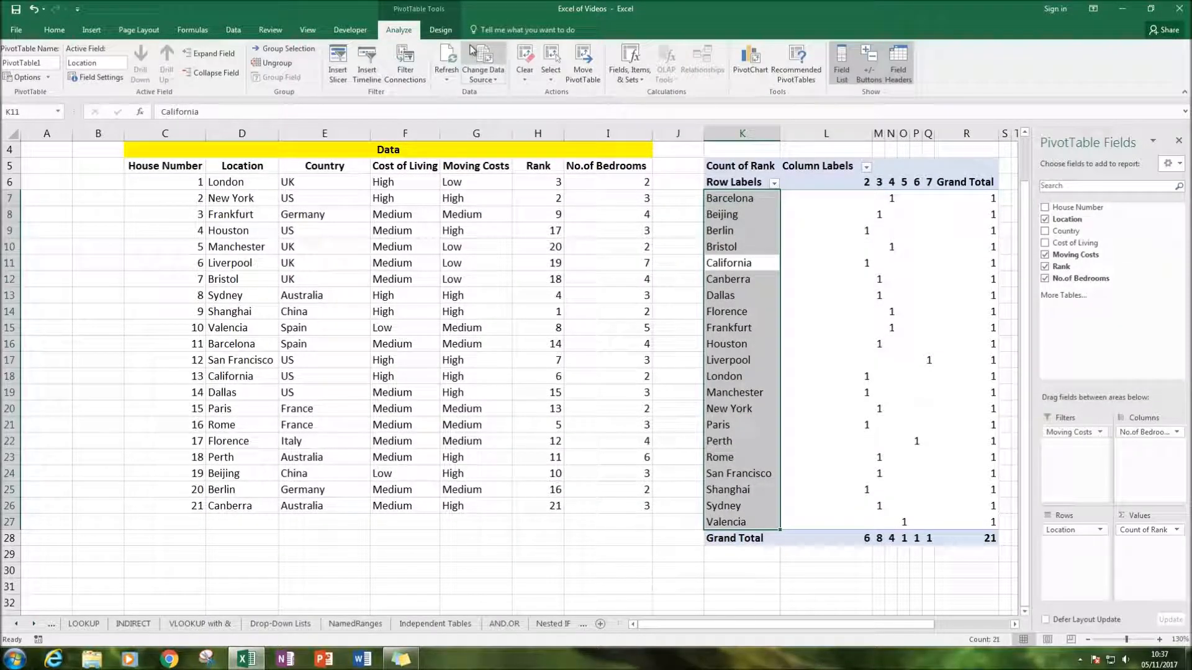
click(440, 30)
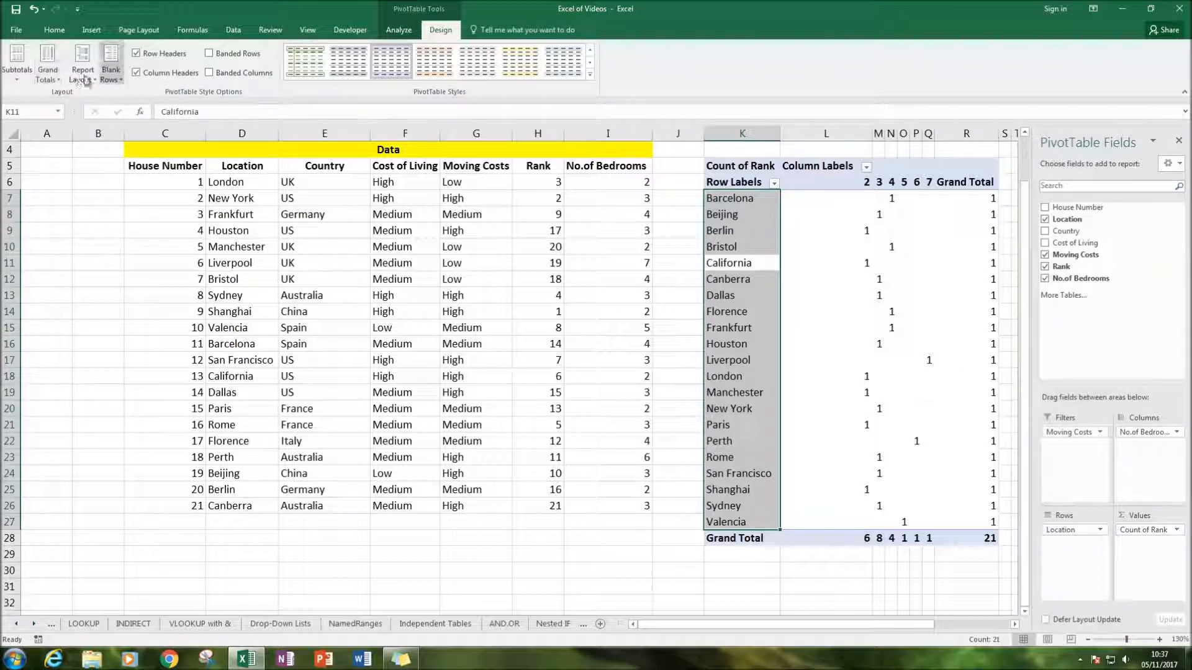
click(125, 255)
scroll(599, 178, up, 1)
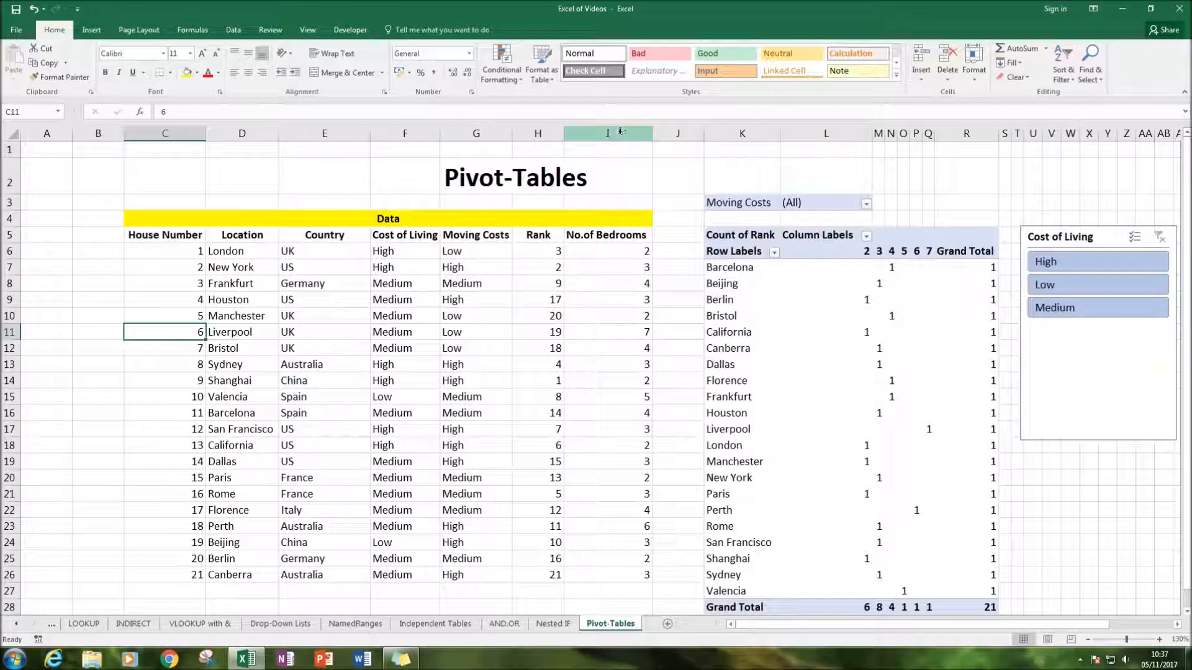
click(668, 183)
click(1173, 626)
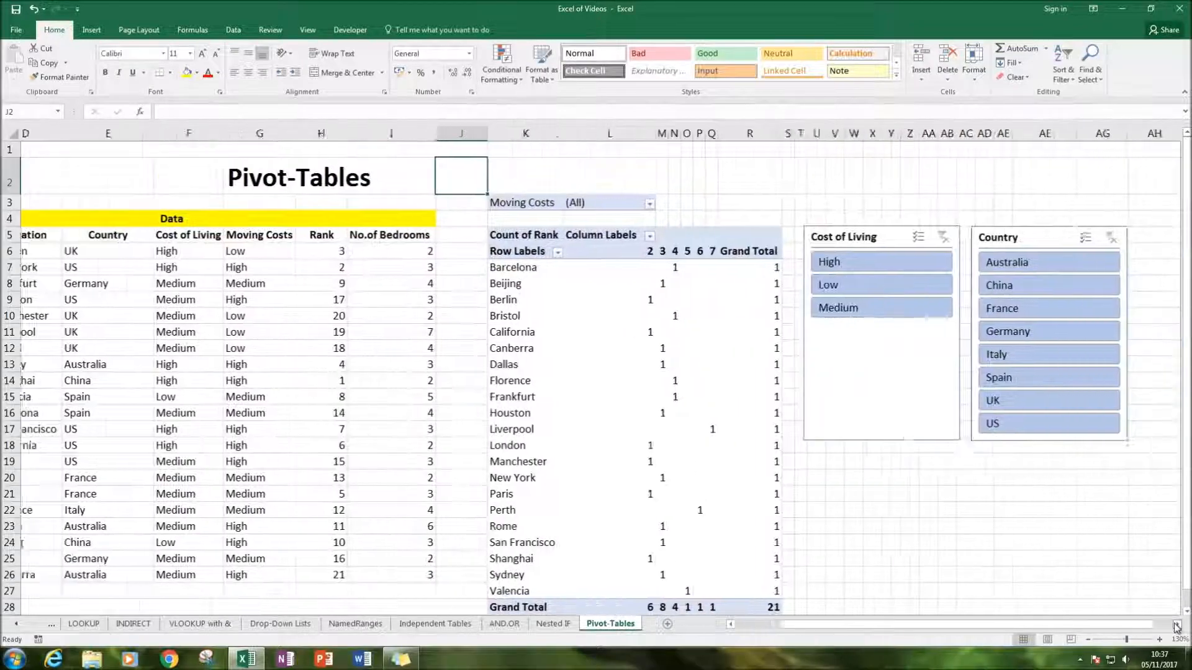
click(852, 542)
Review the report layout options available for the PivotTable
click(462, 281)
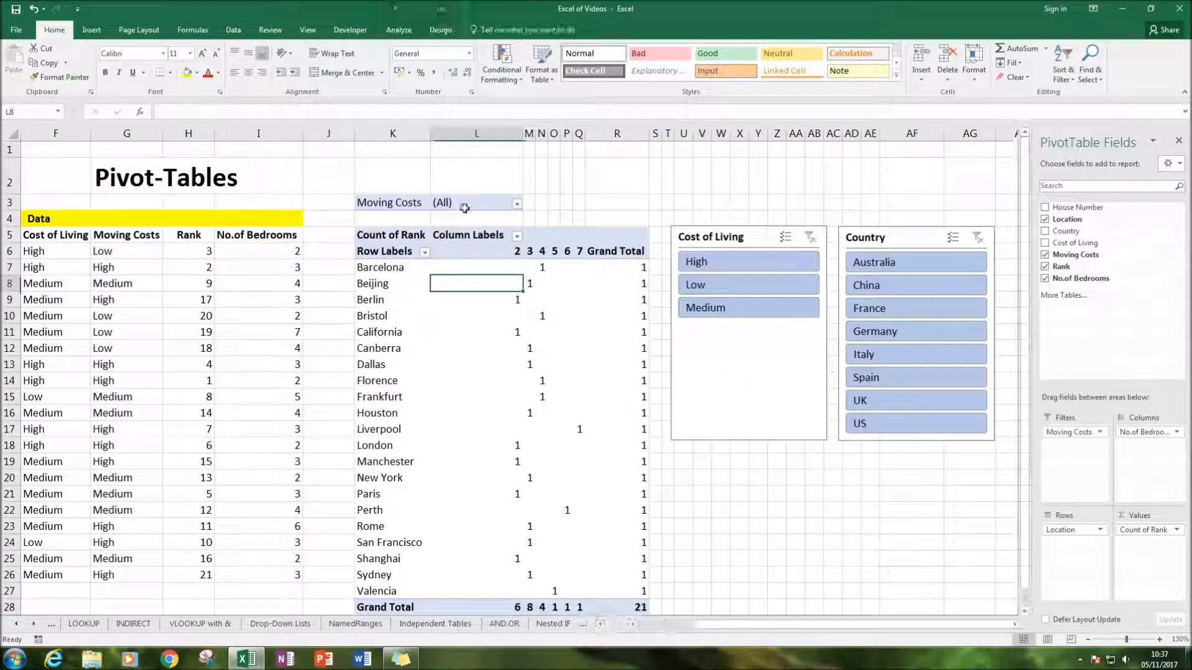
click(439, 30)
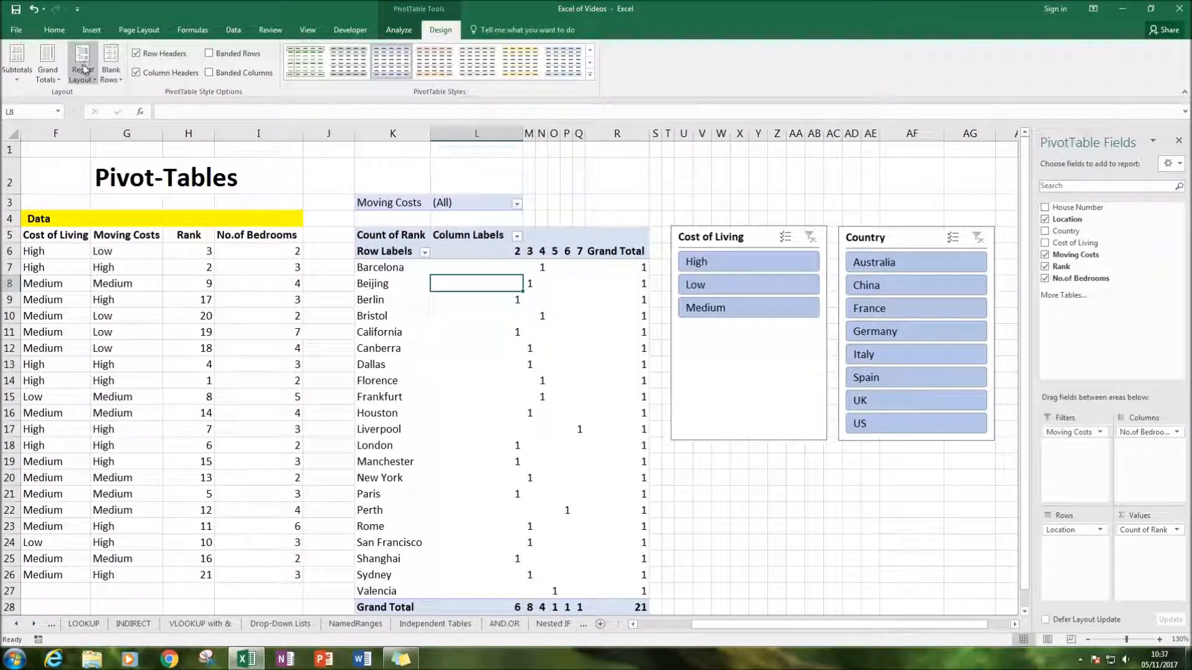
click(82, 69)
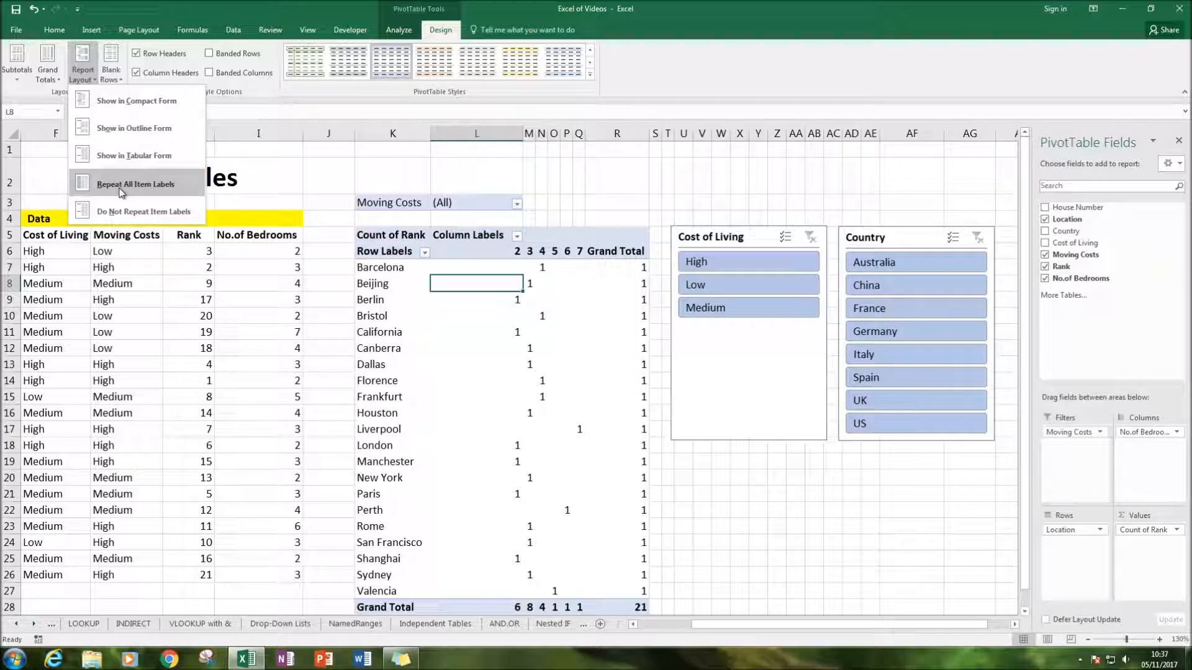
click(338, 268)
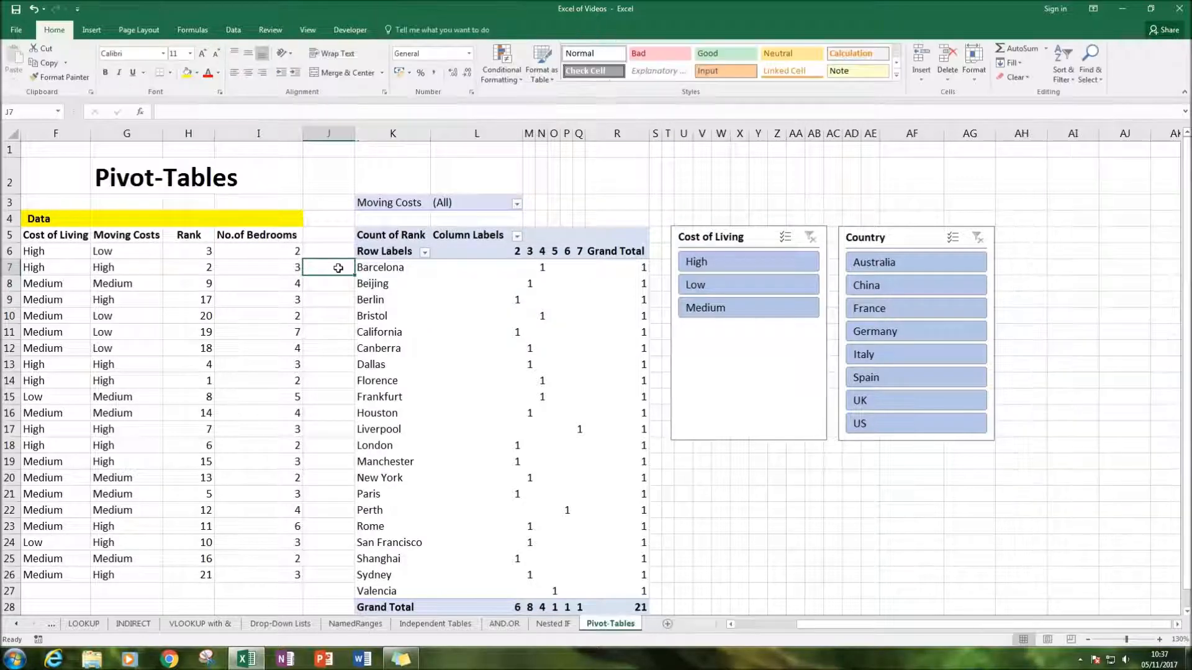
Add Country as a second row field beneath Location in the PivotTable
click(424, 267)
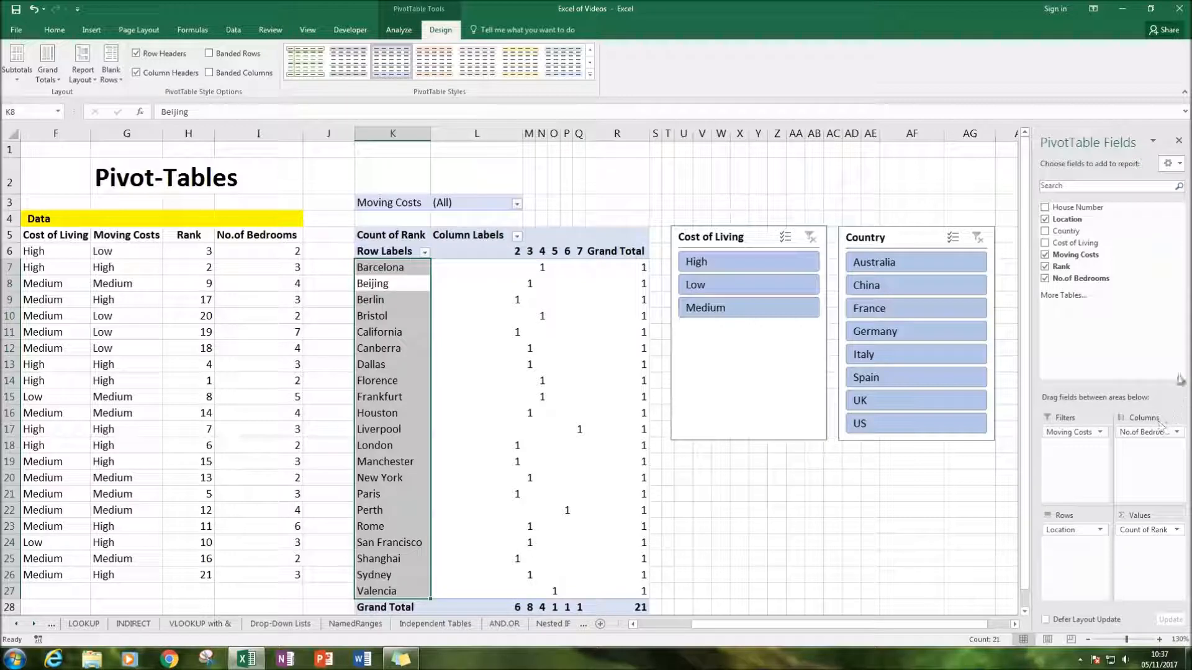
click(1046, 232)
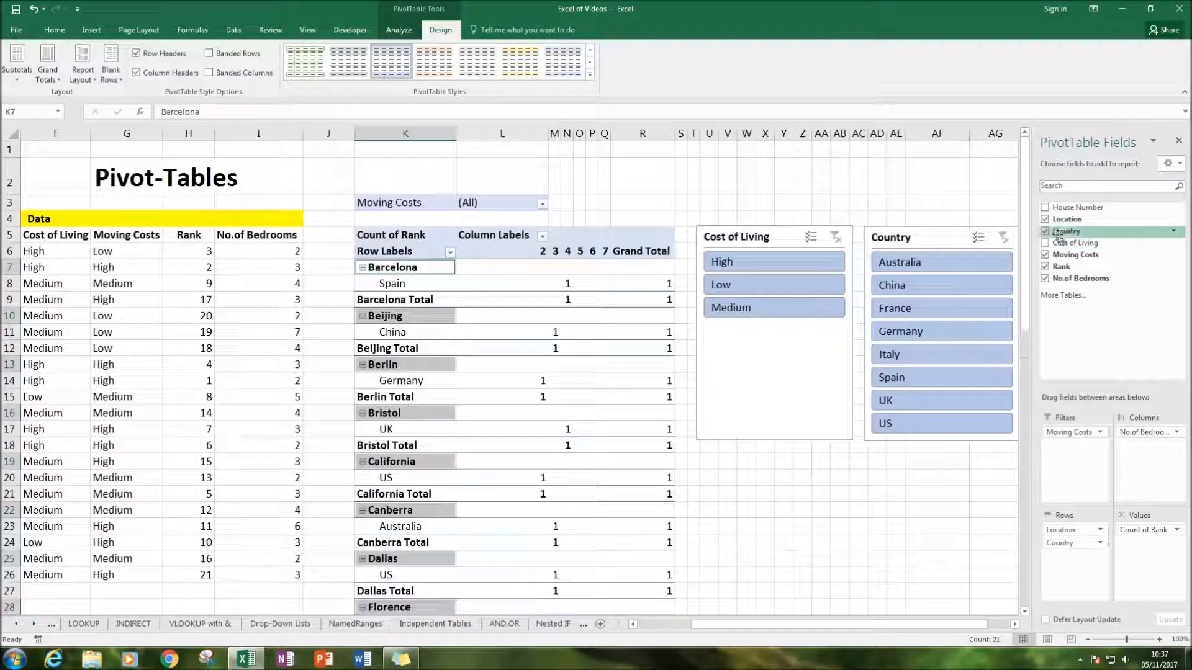
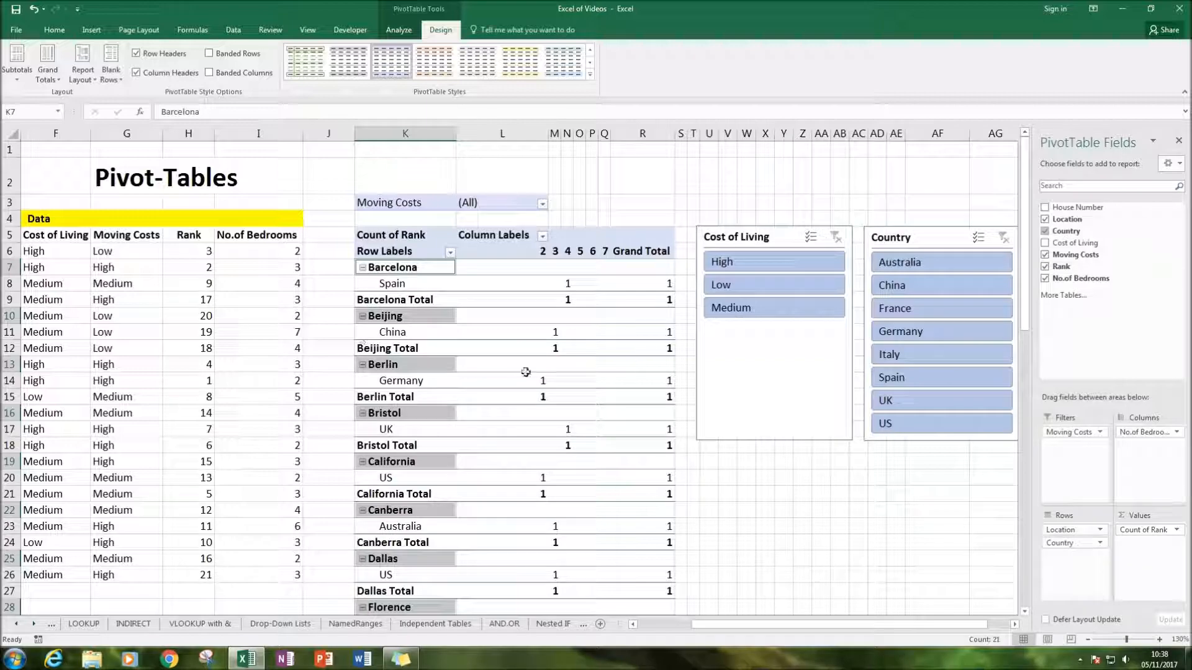
Move Country above Location in the PivotTable's row fields so the locations are grouped under their countries
scroll(439, 465, left, 3)
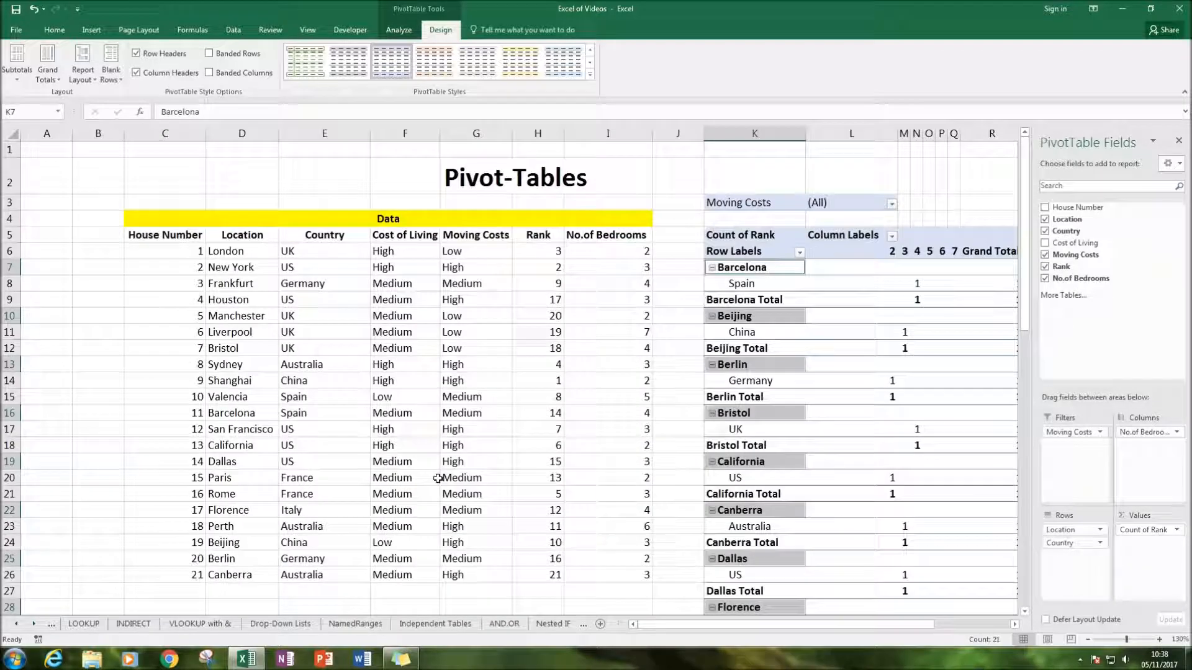
drag(233, 250, 174, 542)
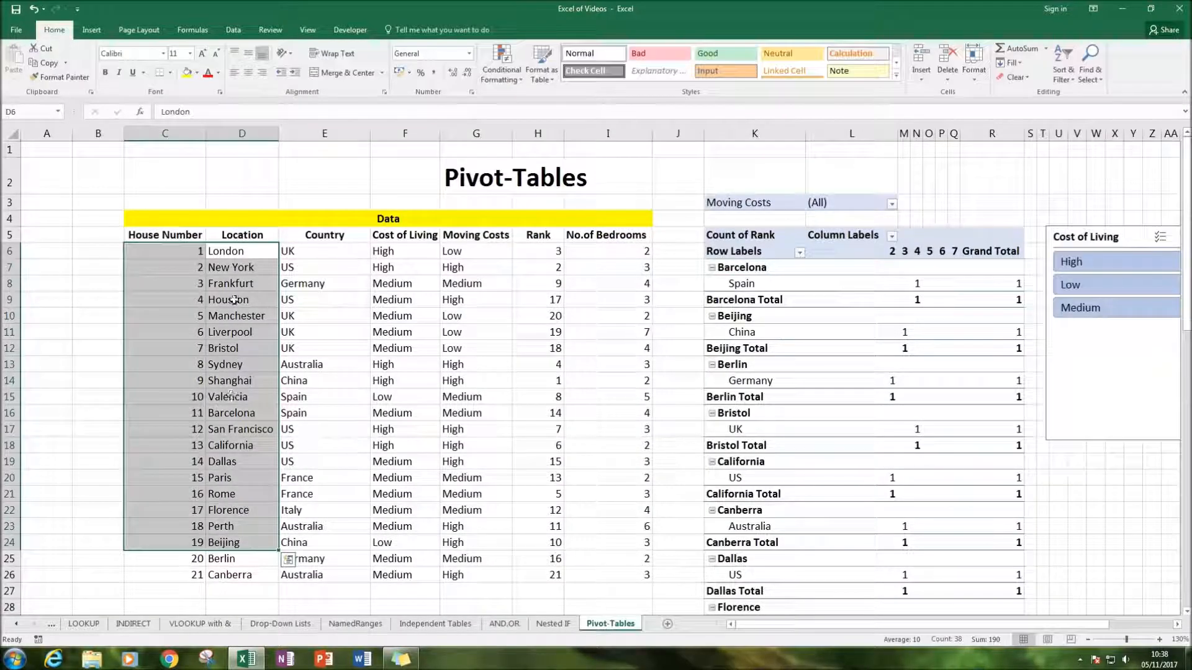
drag(234, 250, 221, 477)
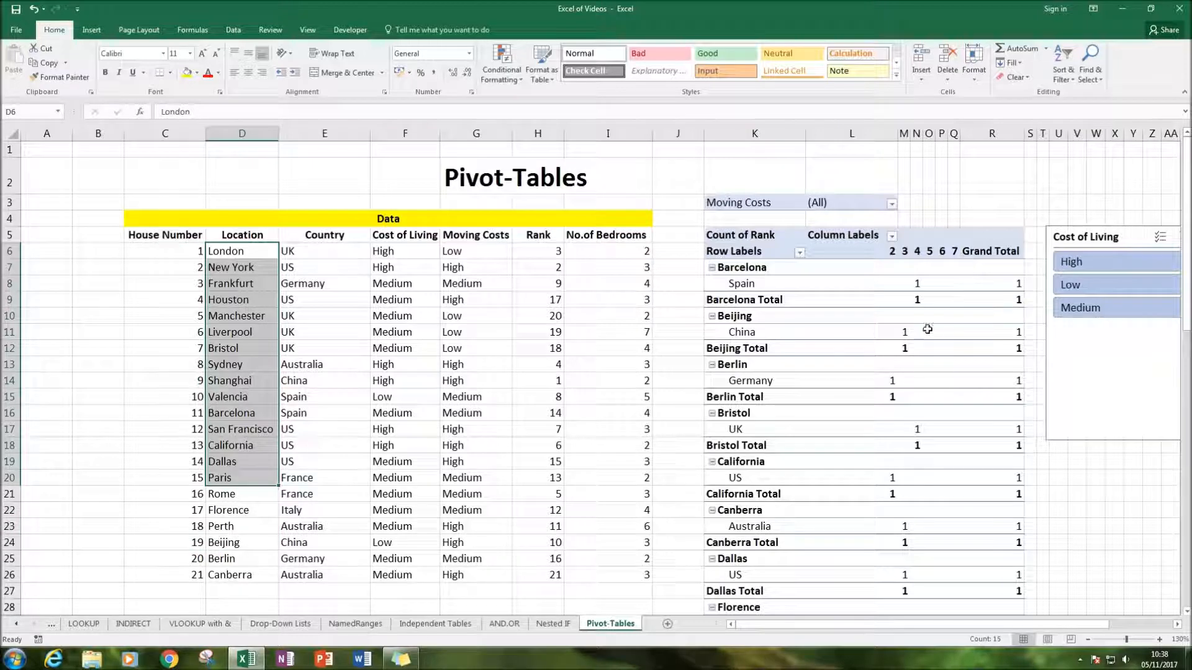
click(754, 332)
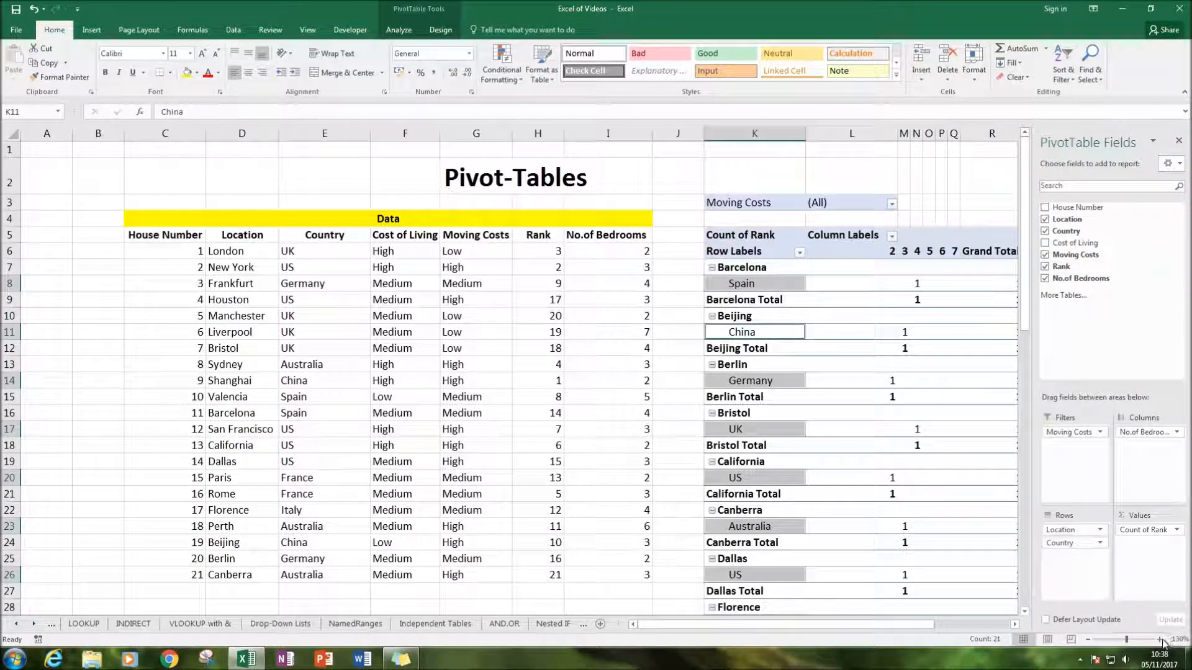
drag(1062, 548, 1062, 531)
click(678, 330)
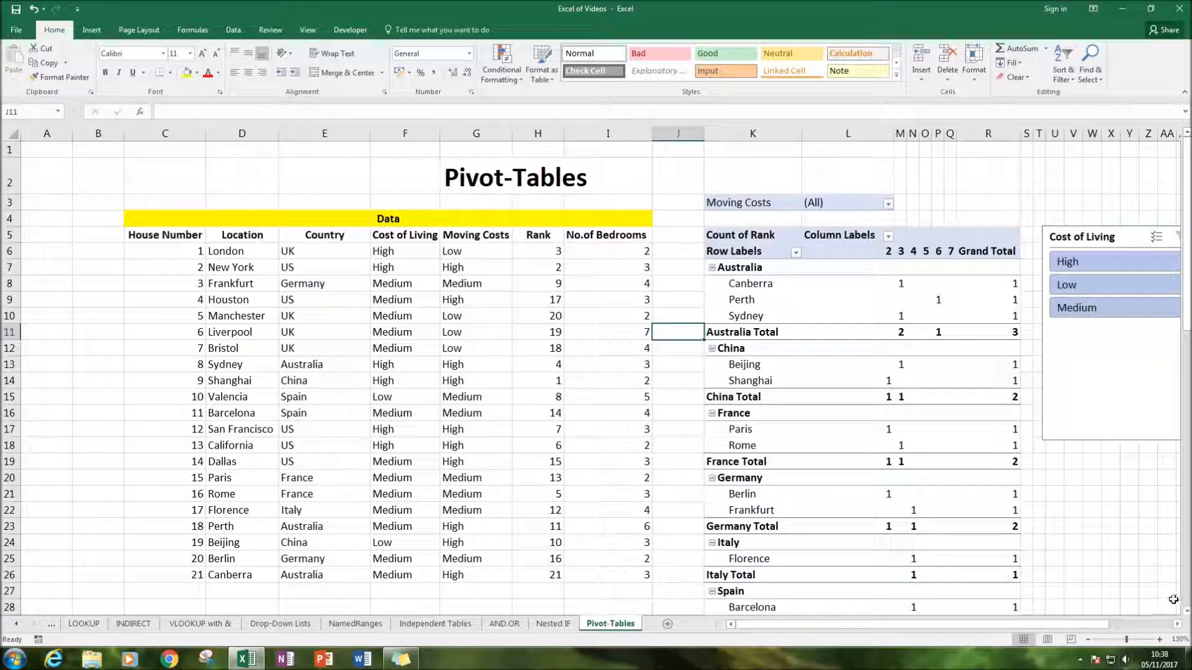
click(1179, 625)
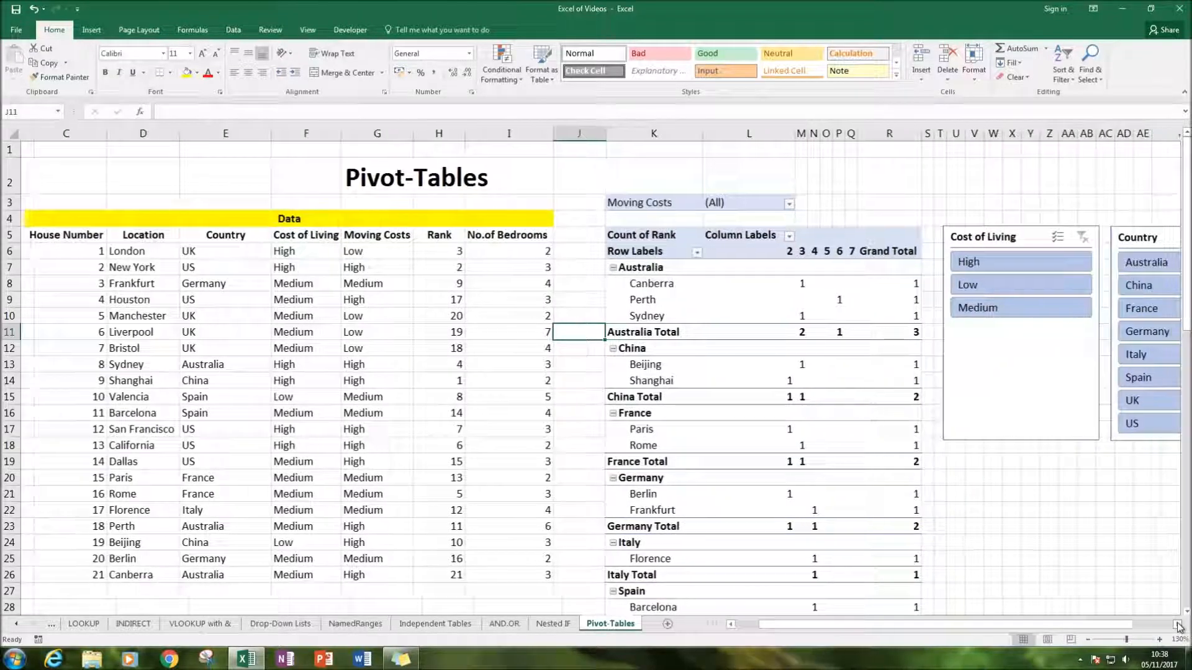
click(944, 526)
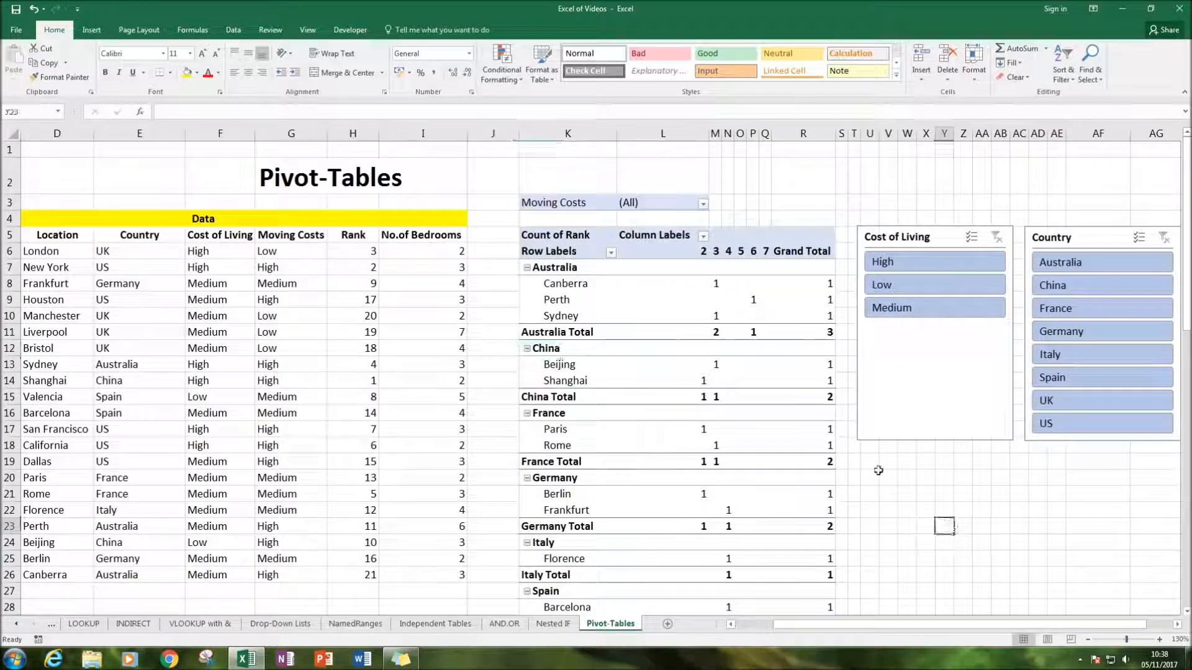
Set the PivotTable's report layout to repeat all item labels, and review the remaining layout options
click(553, 266)
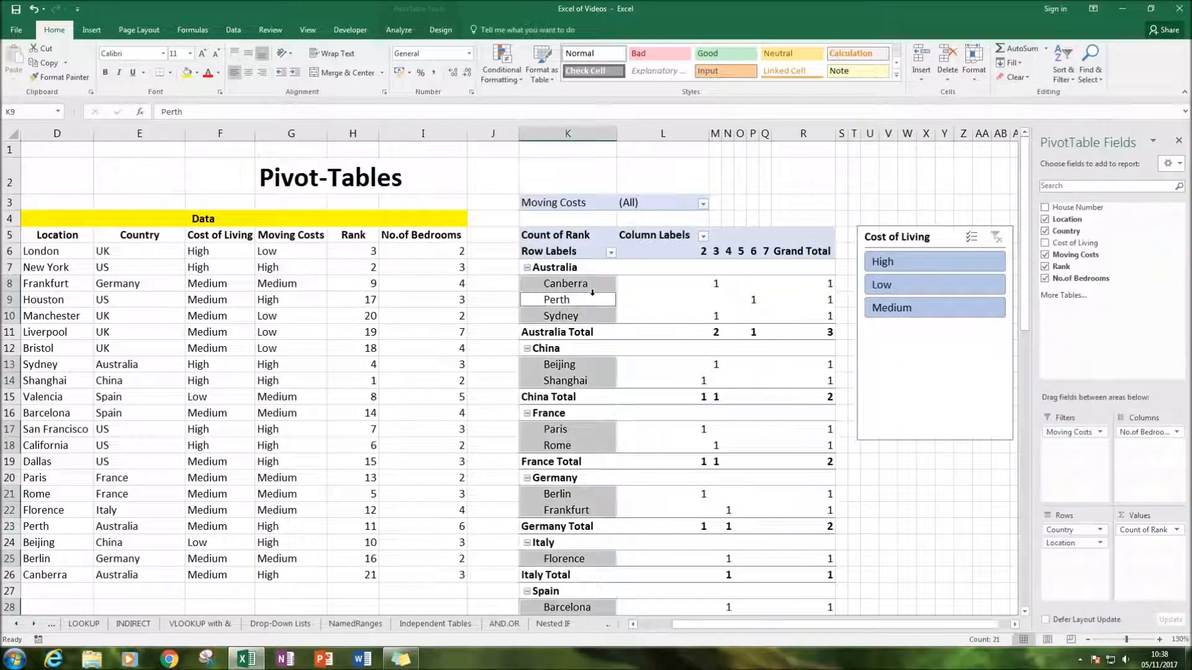
click(429, 31)
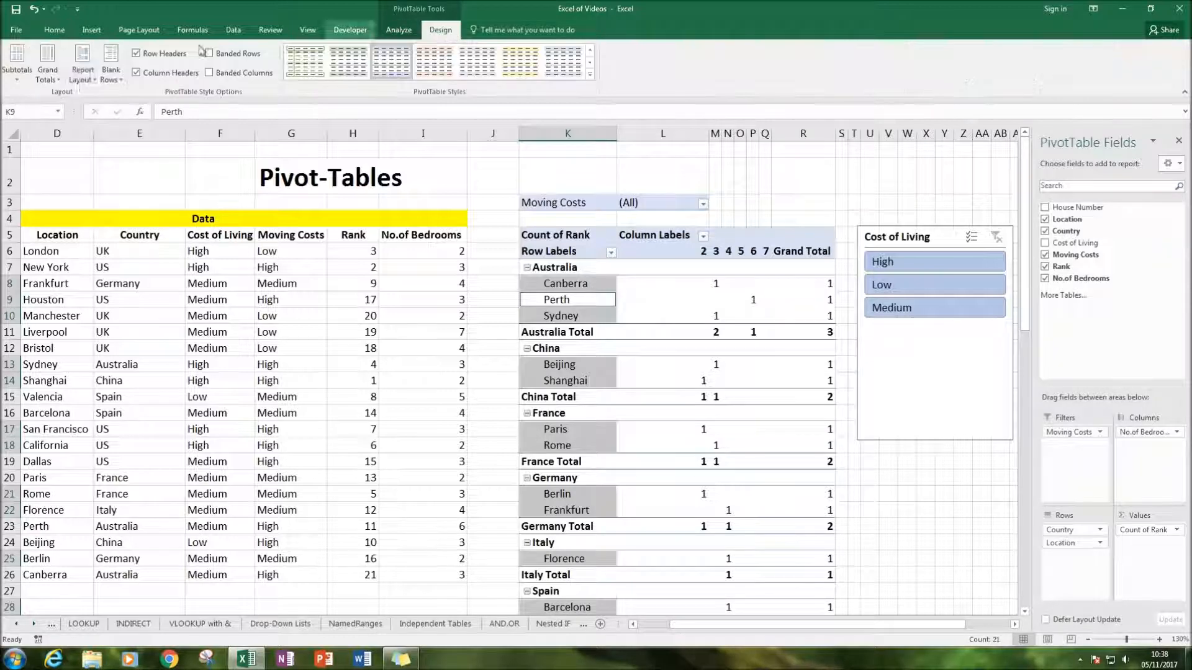
click(74, 80)
click(132, 185)
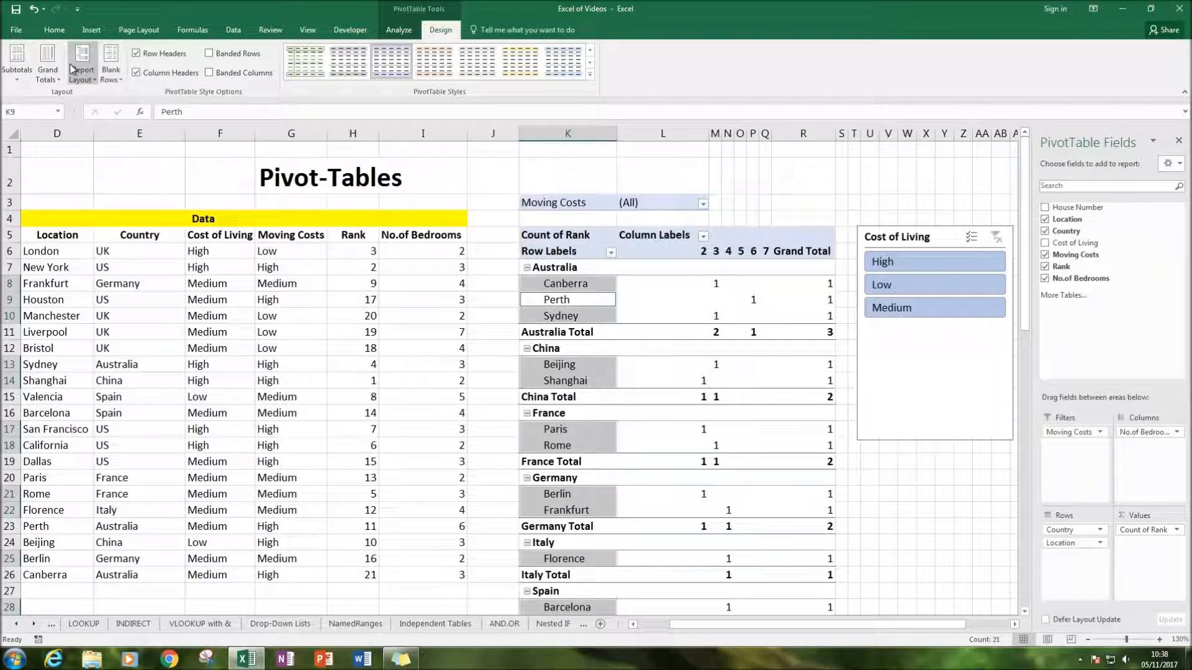
click(519, 268)
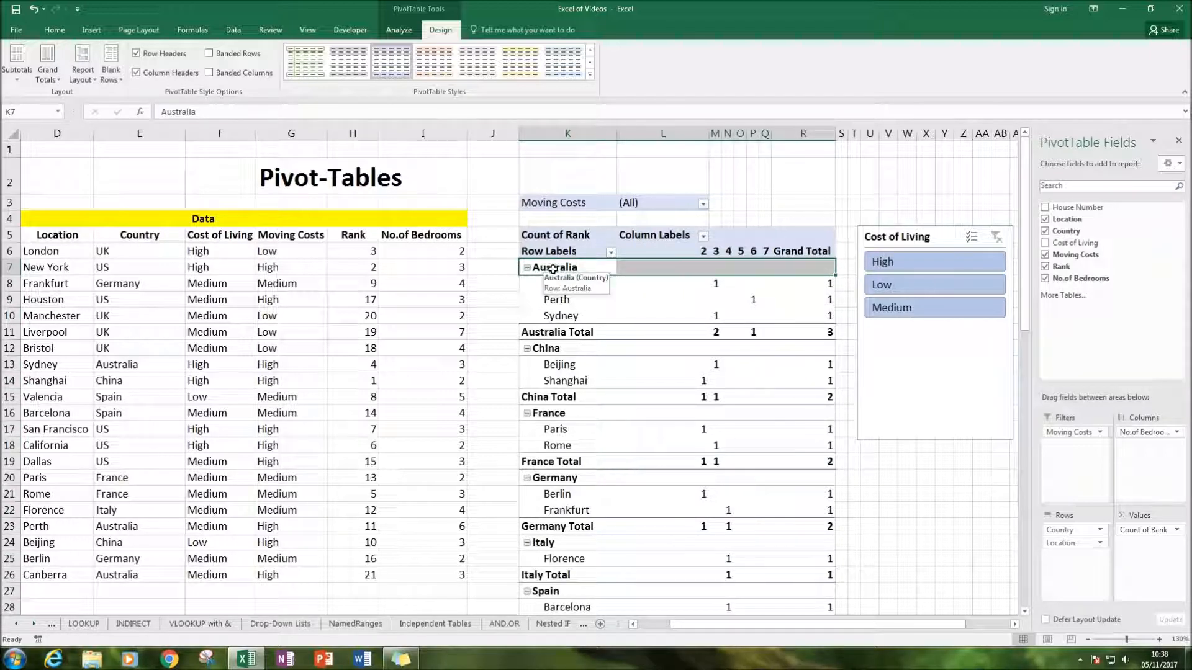
click(651, 267)
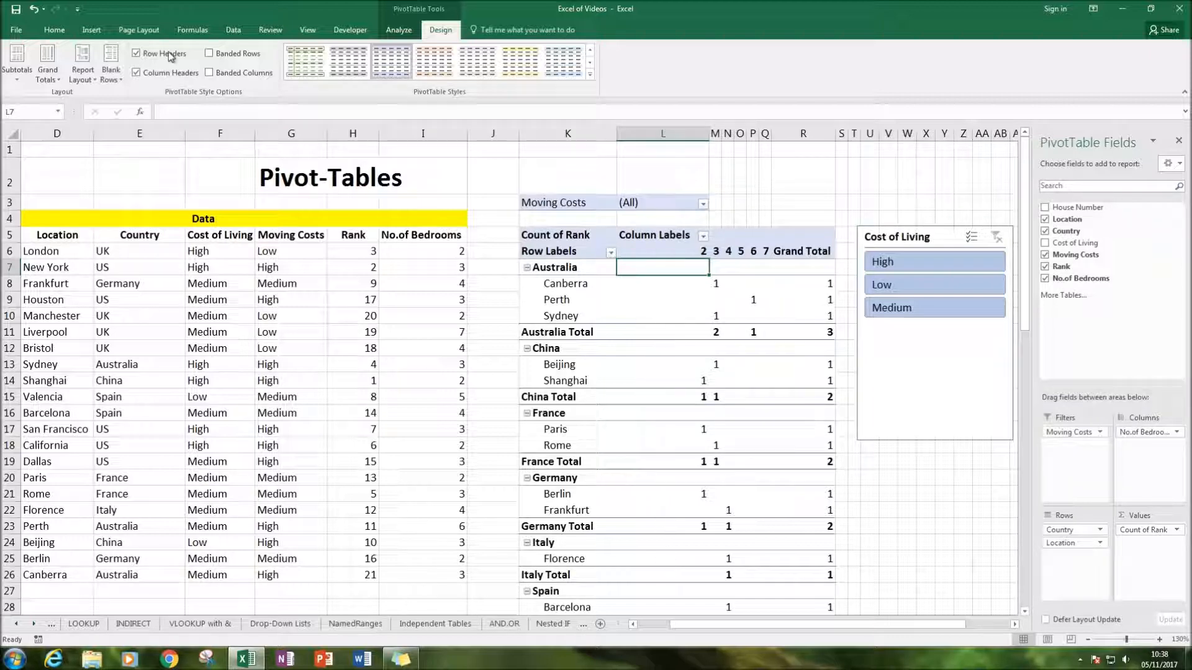
click(81, 69)
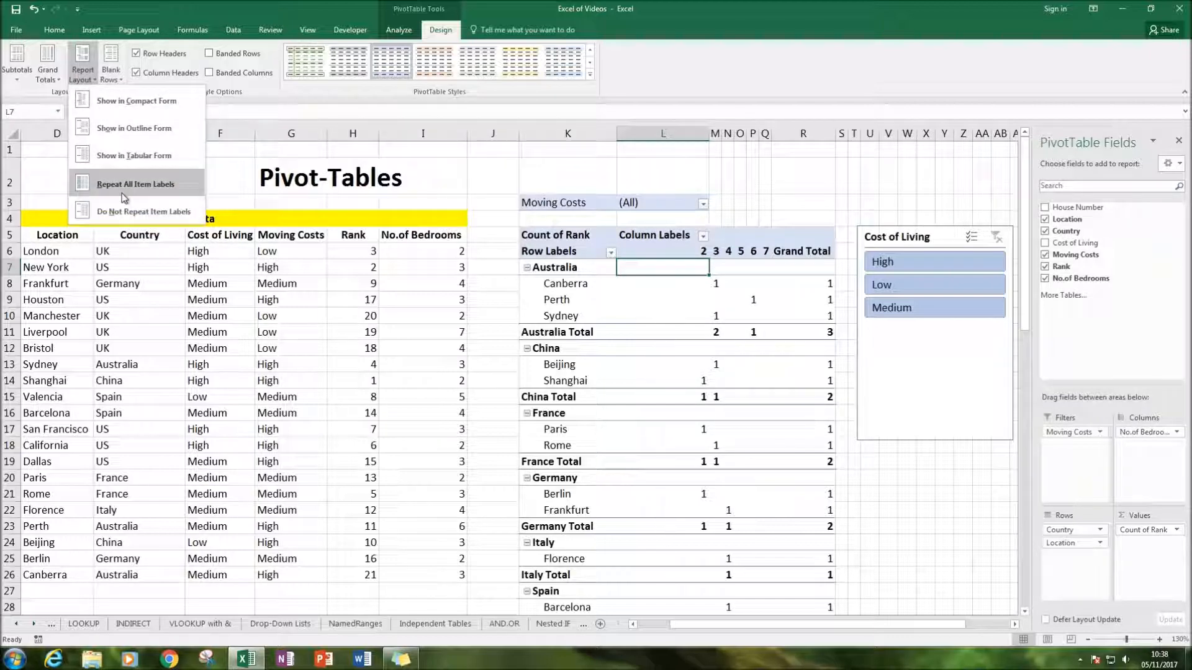
click(124, 211)
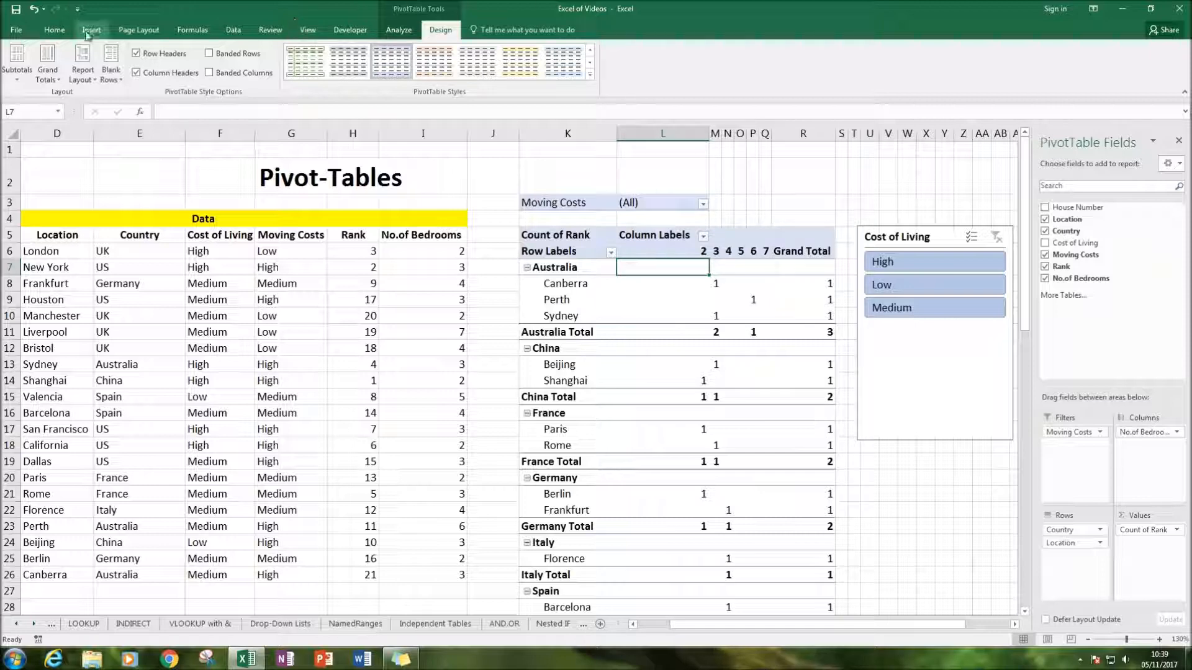
Set the PivotTable to not show subtotals
click(39, 73)
click(18, 72)
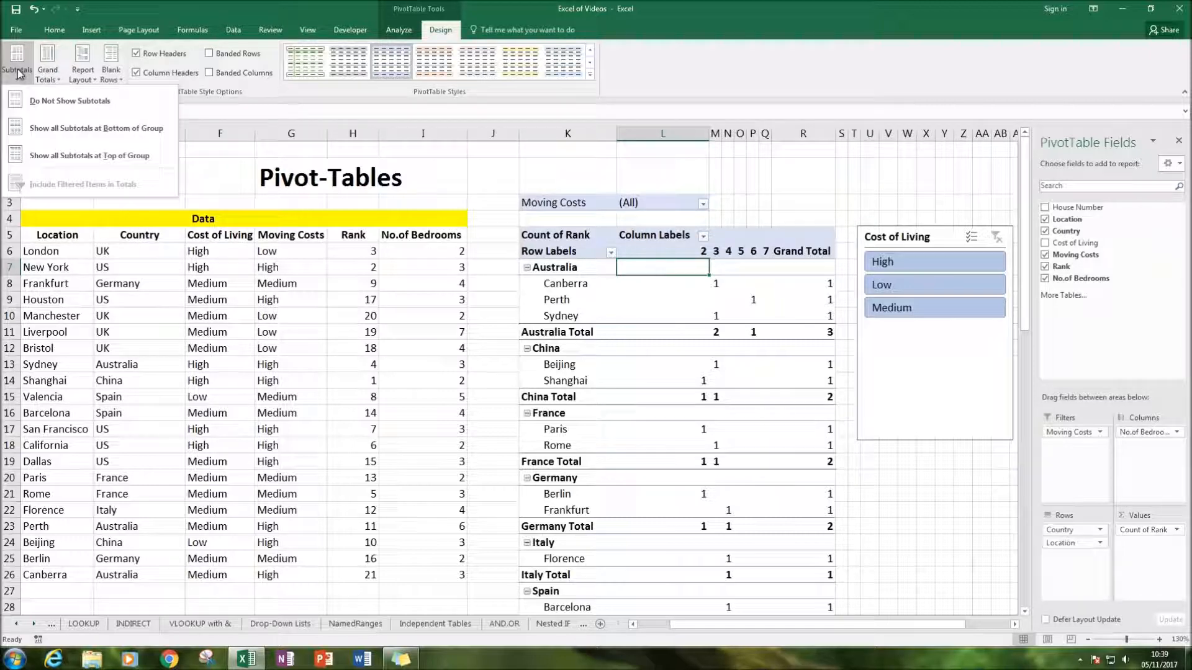
click(62, 100)
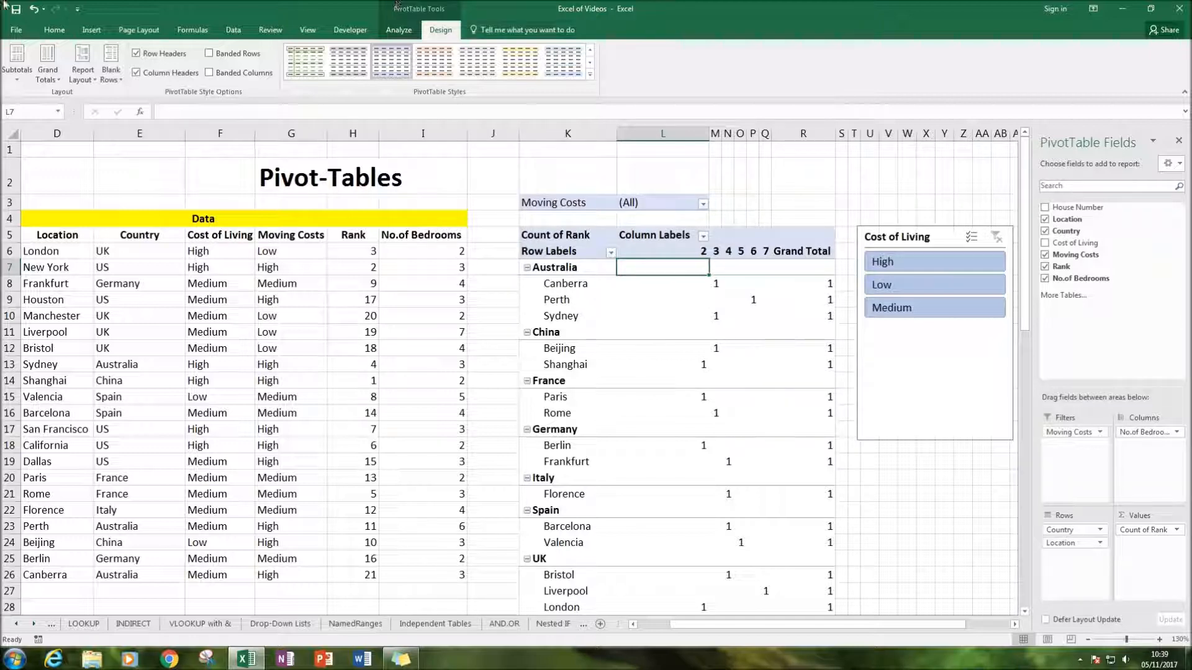
Insert a blank line after each item in the PivotTable and look over the country groups
click(111, 75)
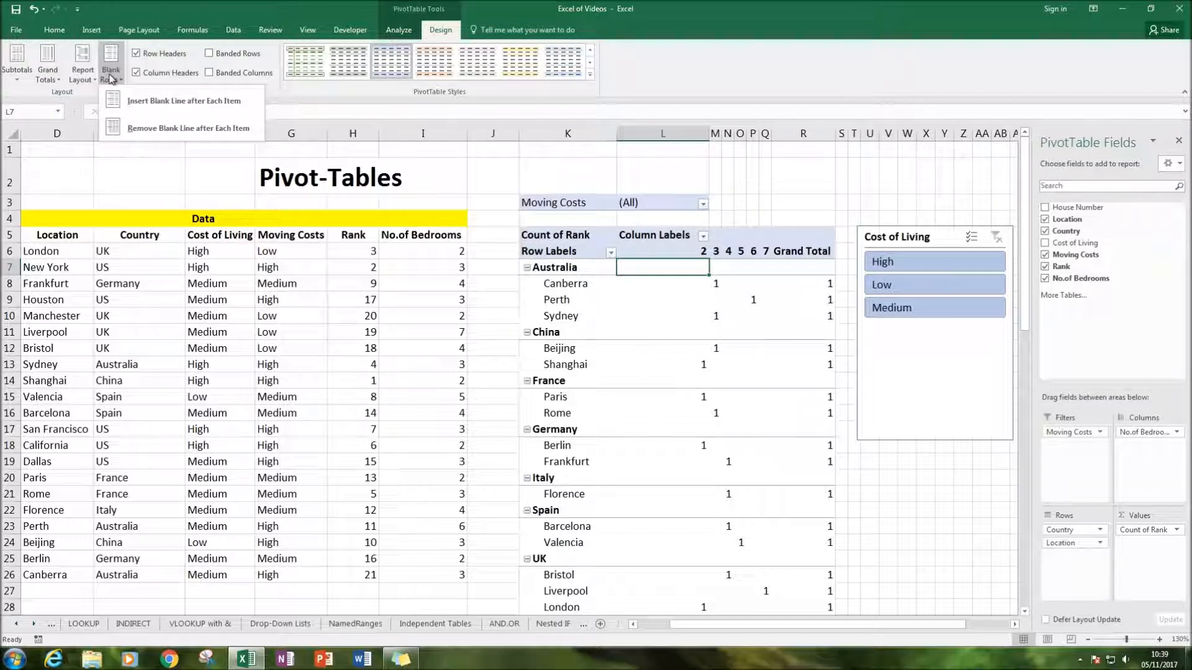
click(166, 101)
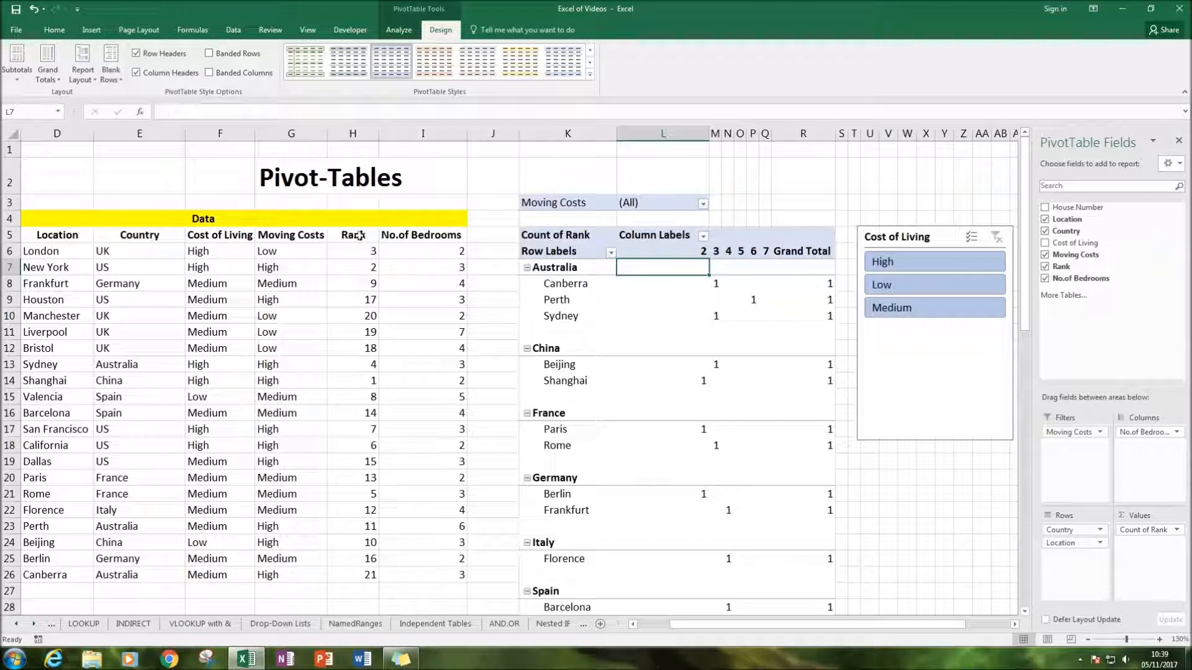
scroll(756, 509, down, 2)
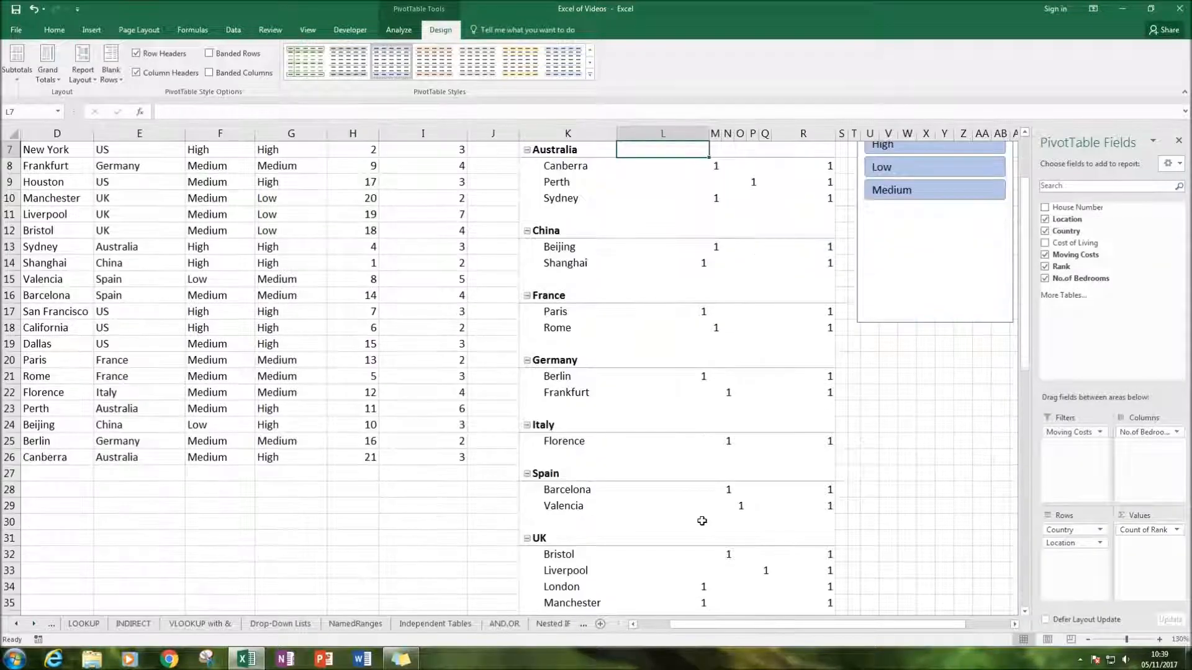
scroll(692, 415, up, 2)
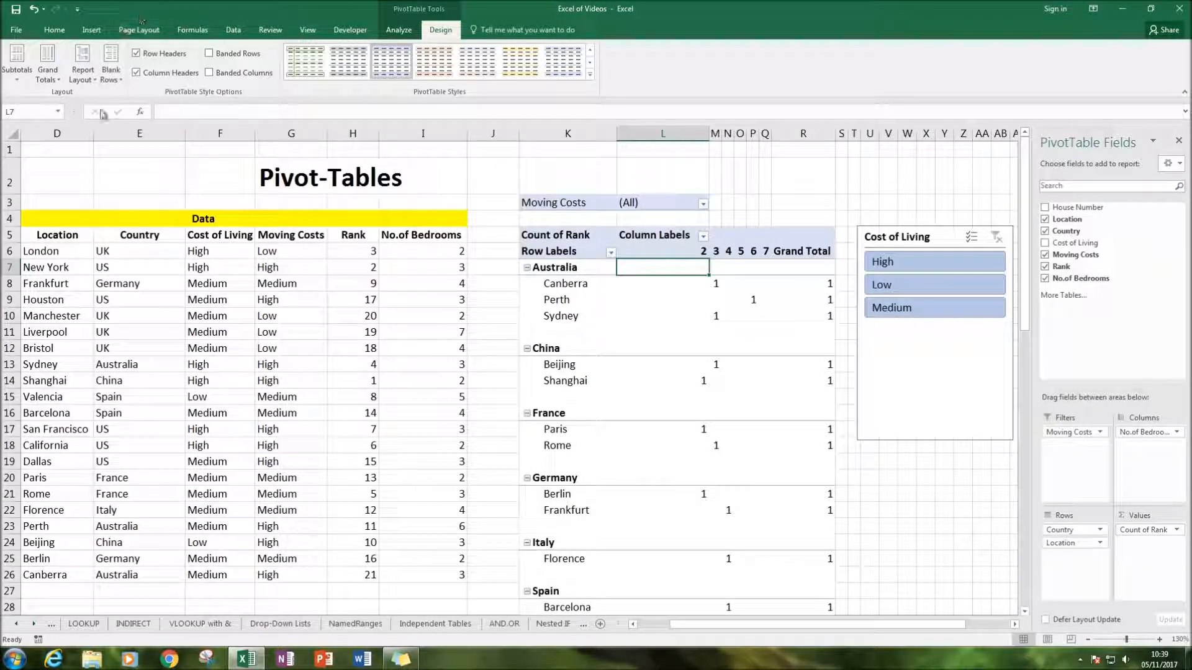
Show the PivotTable in outline form with all item labels repeated
click(83, 70)
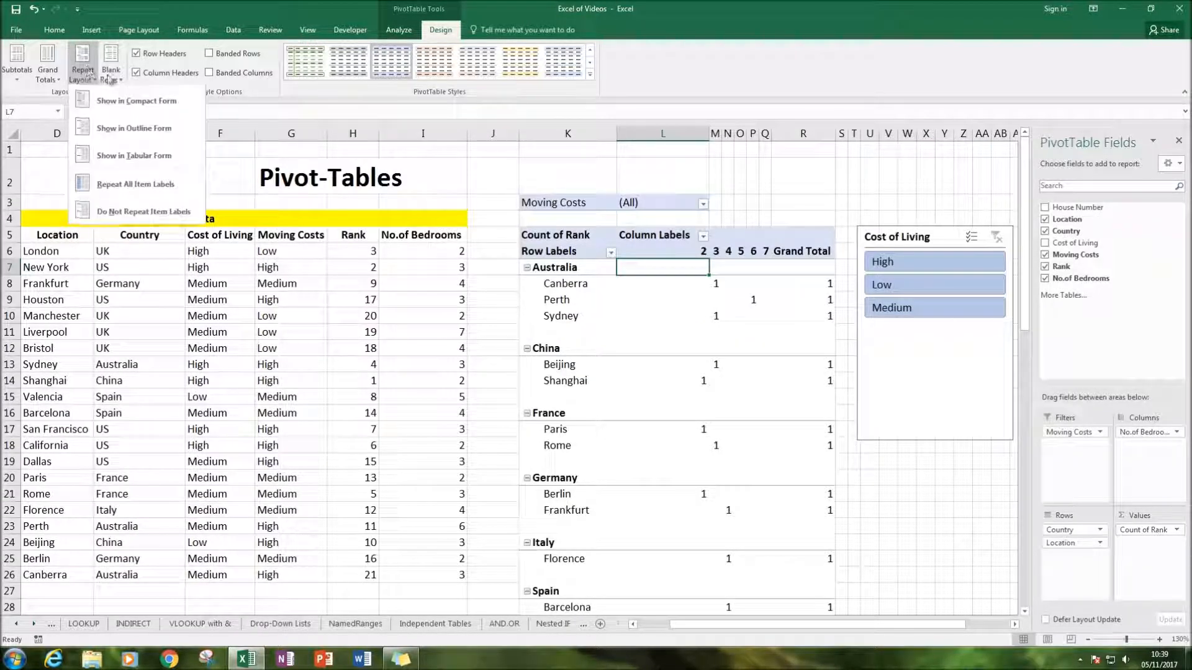
click(142, 129)
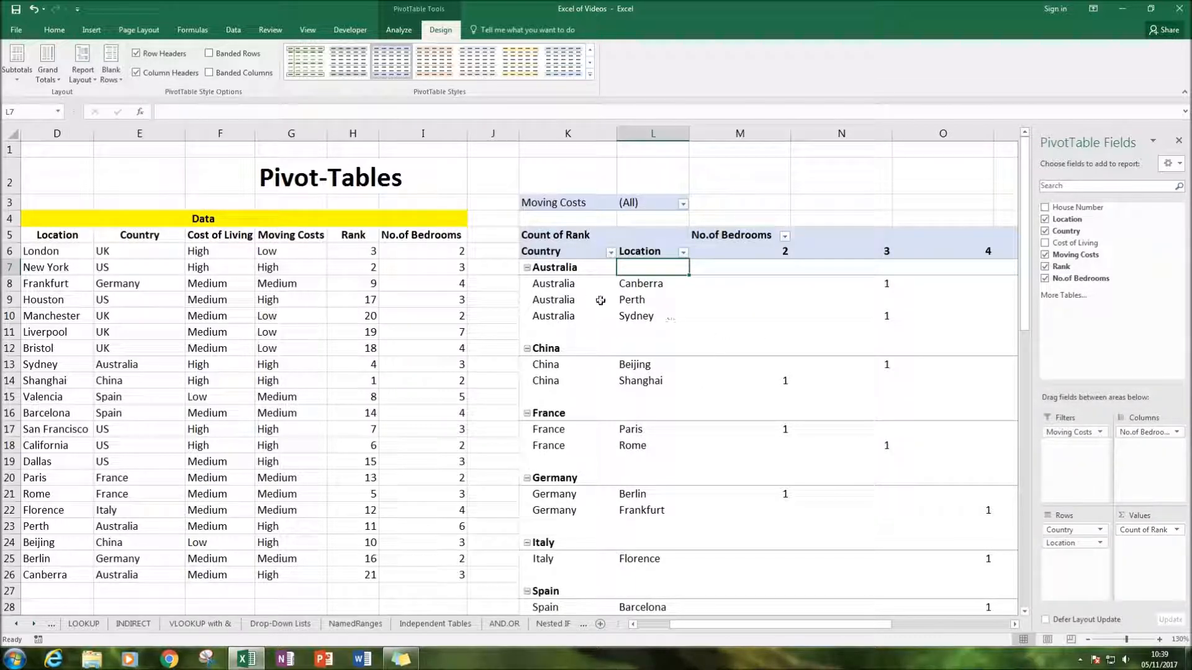
drag(555, 285, 953, 308)
drag(540, 364, 781, 381)
click(77, 68)
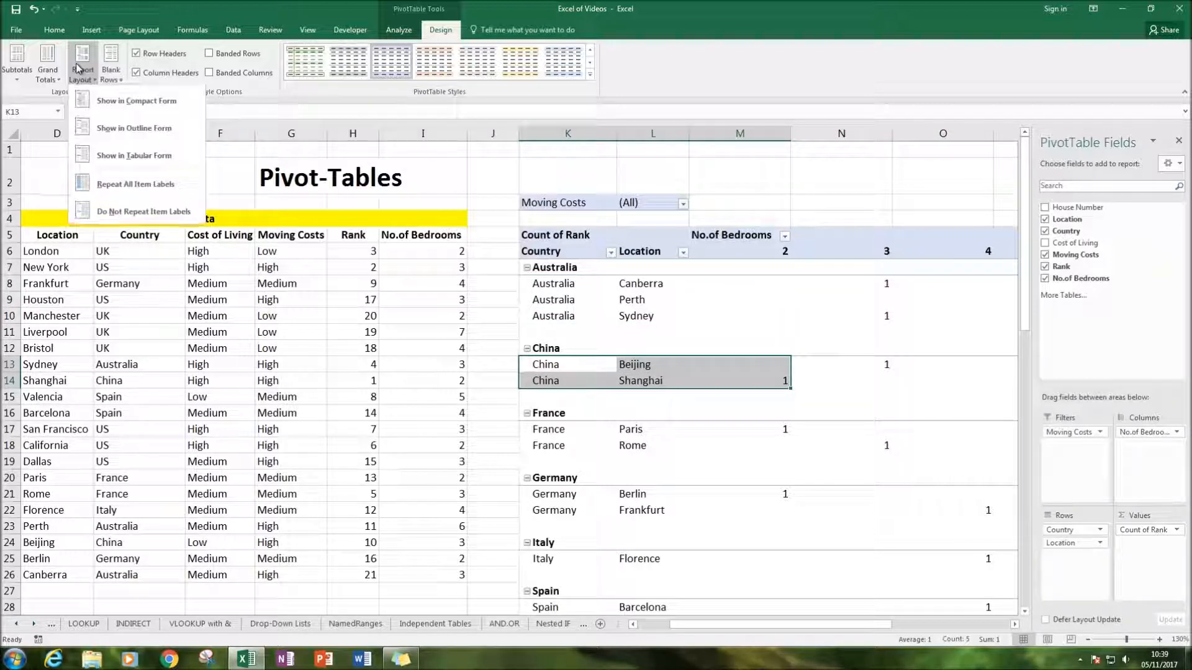
click(116, 185)
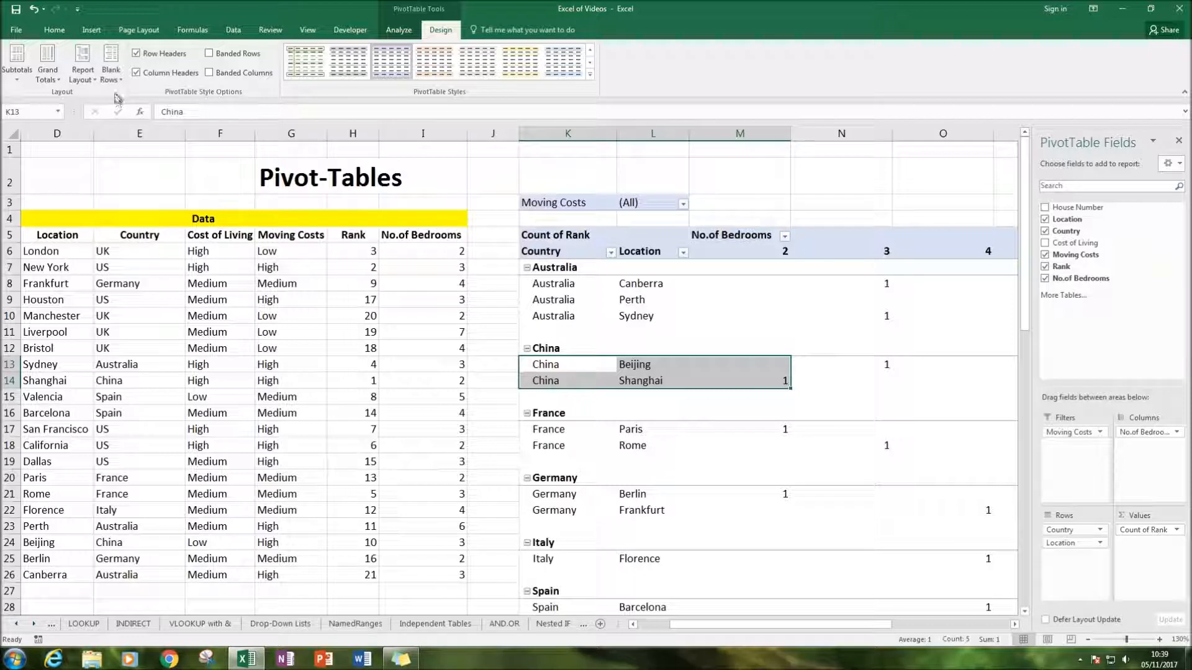
click(110, 65)
click(111, 65)
click(24, 68)
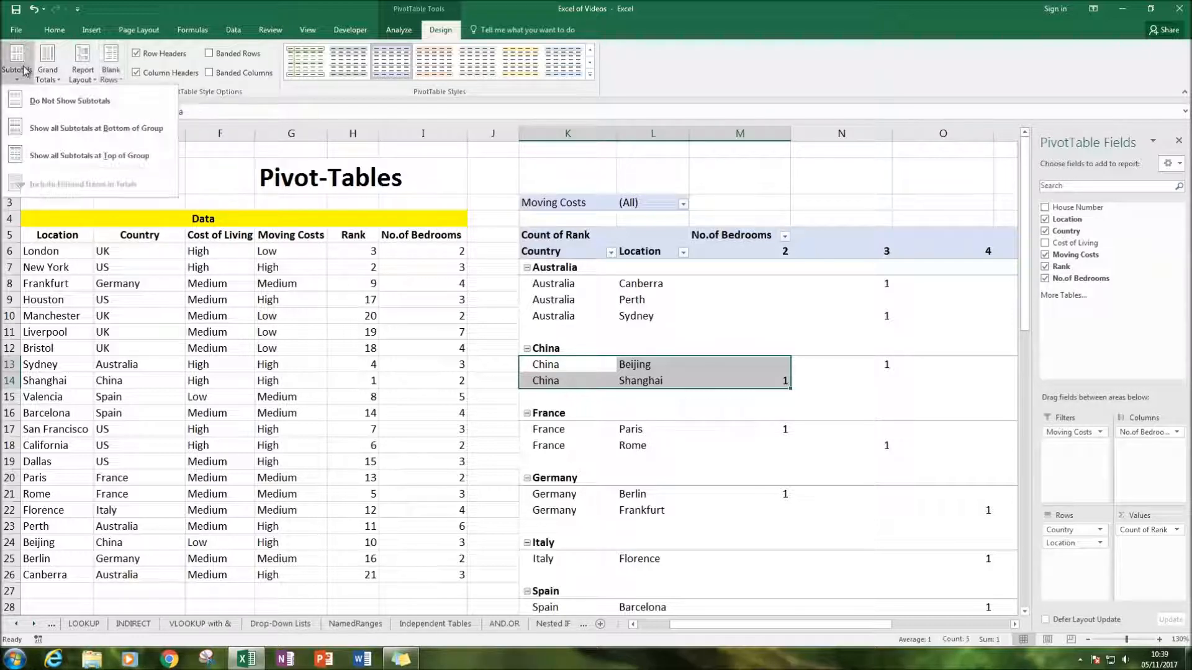
click(242, 149)
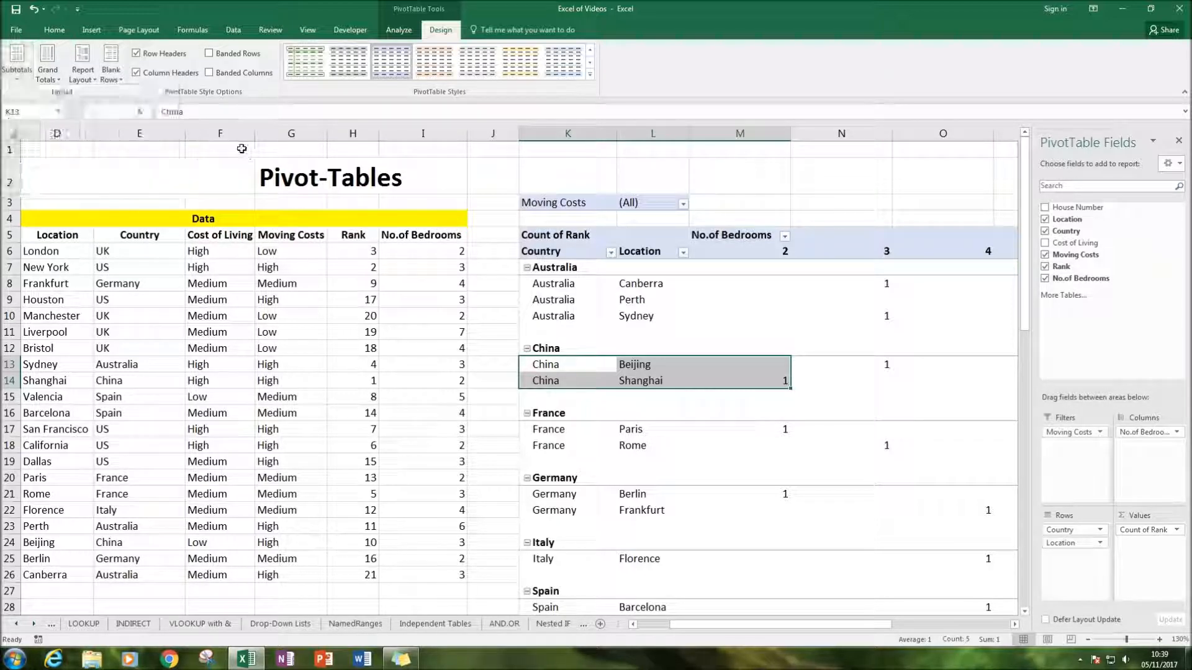
Turn off the PivotTable's grand totals for both rows and columns
click(48, 69)
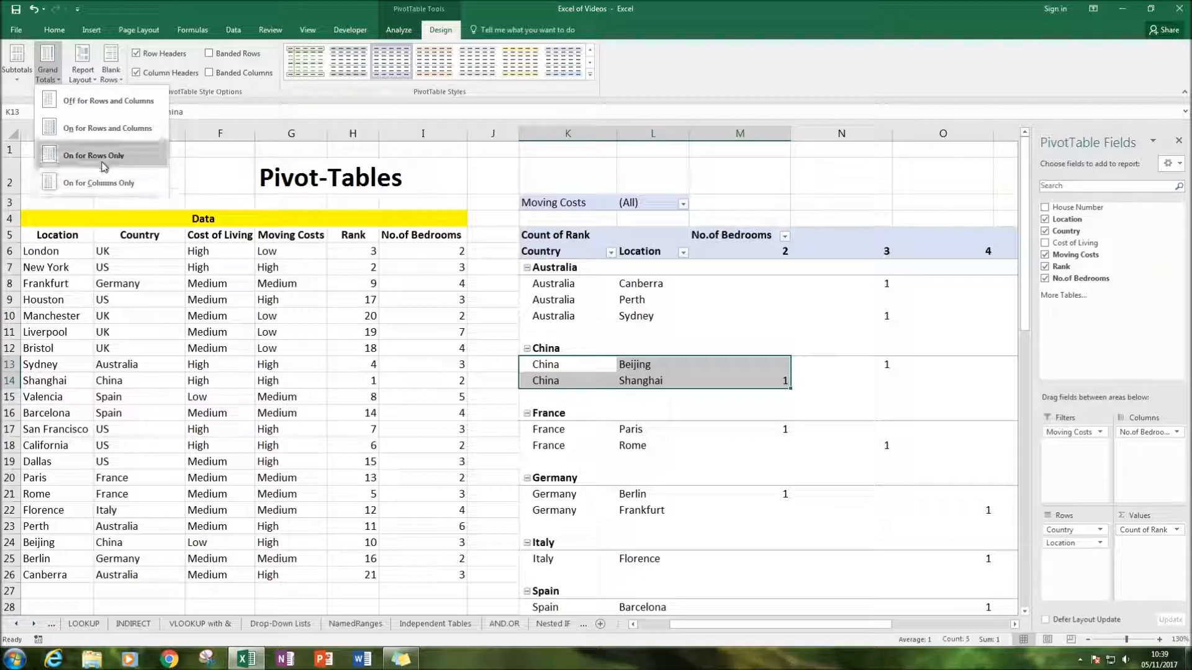
click(116, 101)
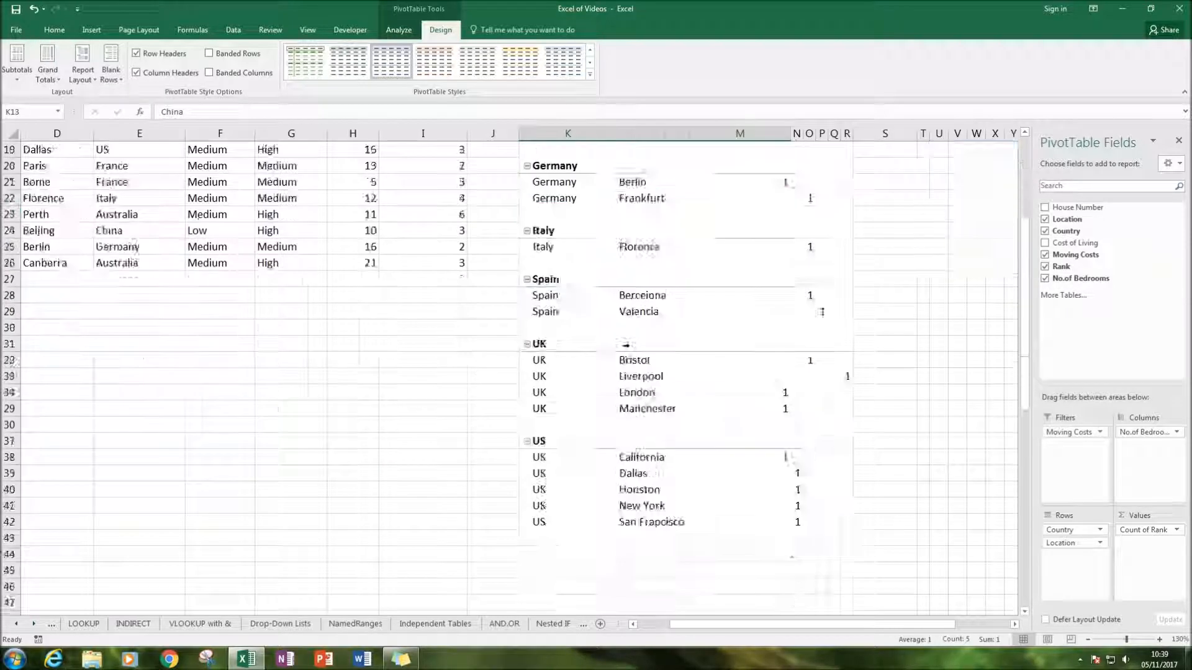
scroll(497, 373, down, 2)
scroll(496, 373, up, 8)
Turn on the PivotTable's grand totals for both rows and columns, and check the grand total row and column
click(48, 69)
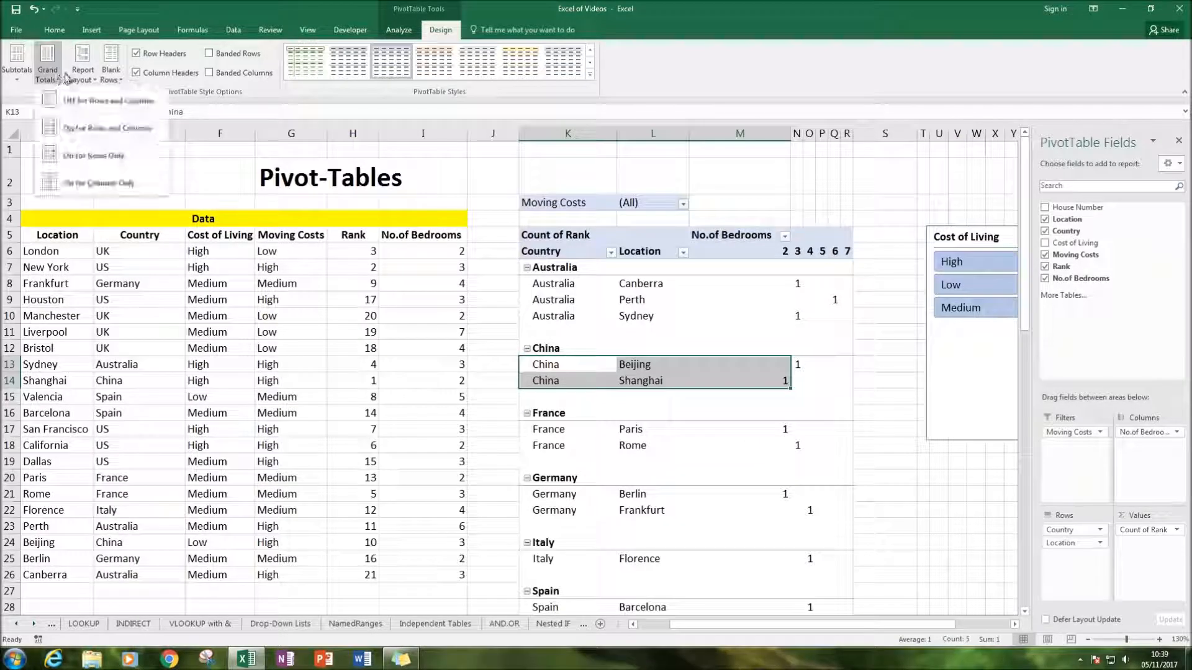
click(99, 124)
scroll(869, 472, down, 9)
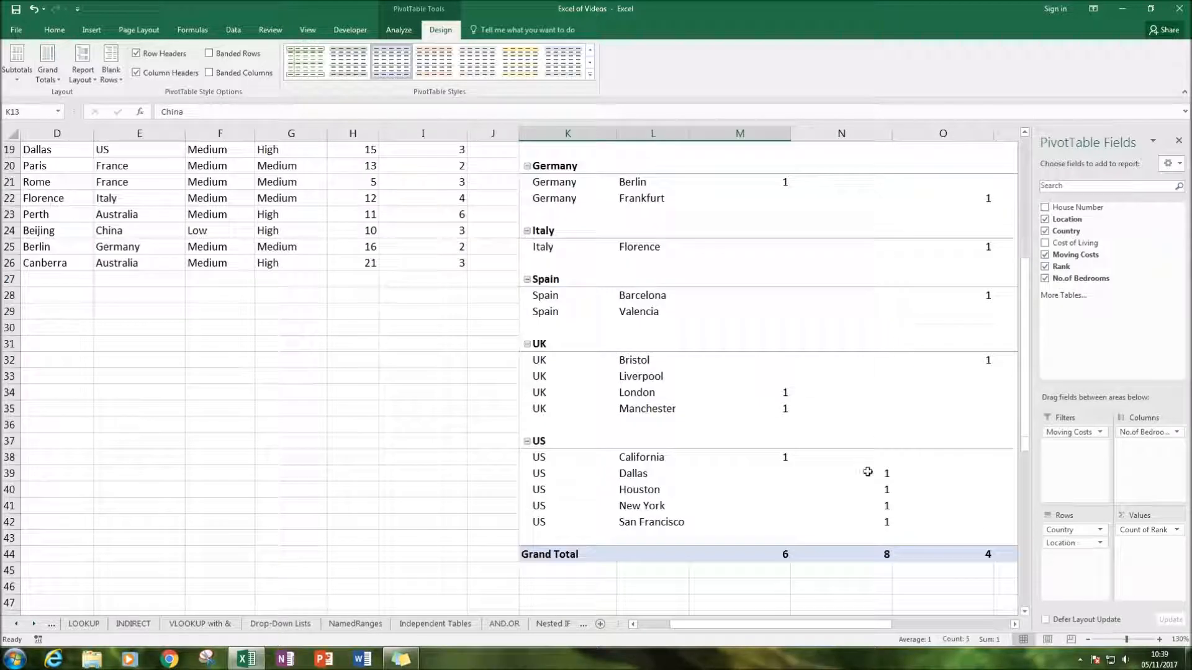
scroll(840, 614, right, 5)
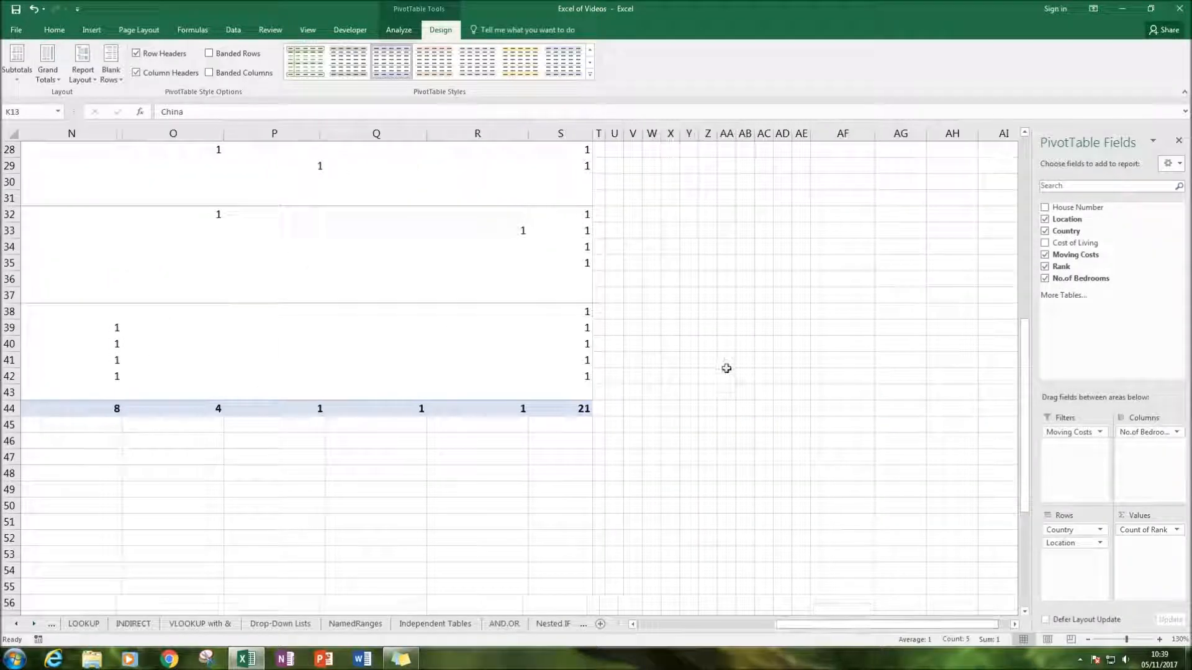
scroll(714, 342, up, 9)
scroll(649, 182, left, 5)
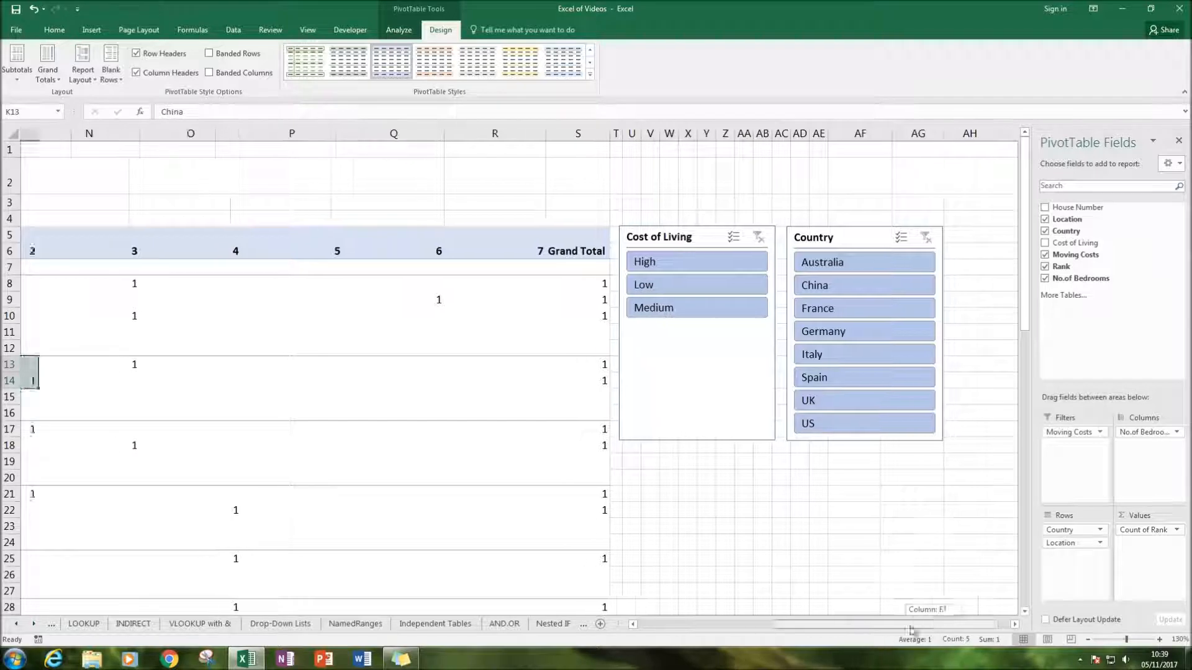
Extract the records behind the PivotTable's overall grand total to a new sheet, and return to the Pivot-Tables sheet
click(640, 187)
click(523, 188)
scroll(564, 277, down, 4)
scroll(649, 324, up, 4)
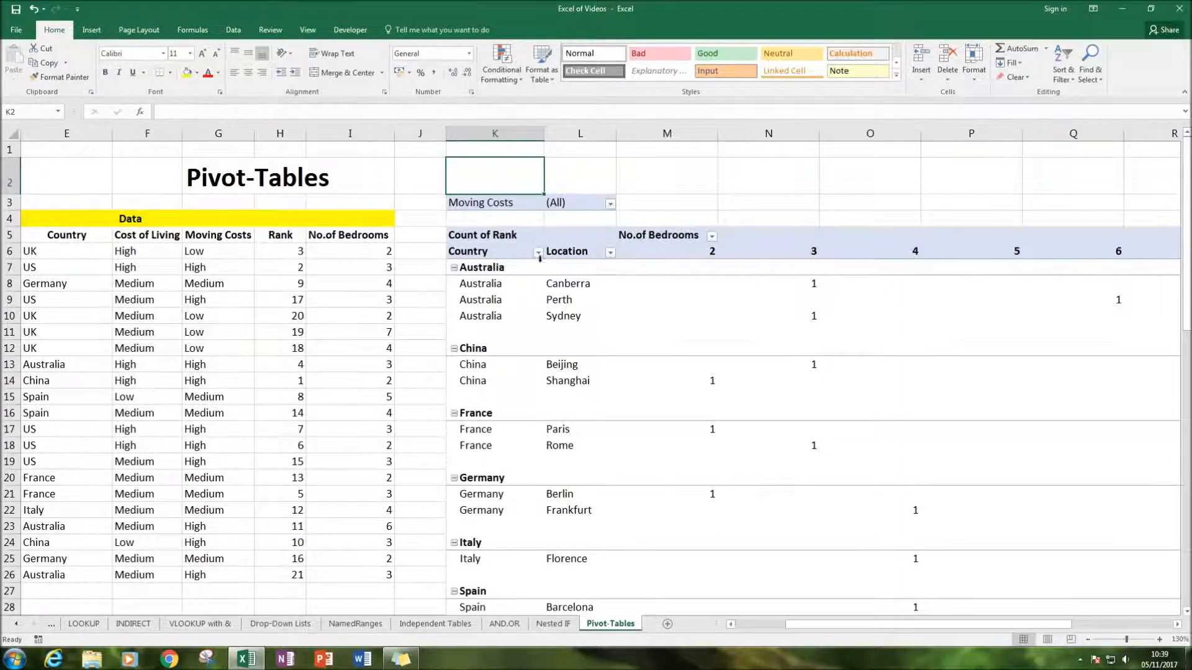
scroll(536, 297, down, 3)
drag(850, 624, 949, 624)
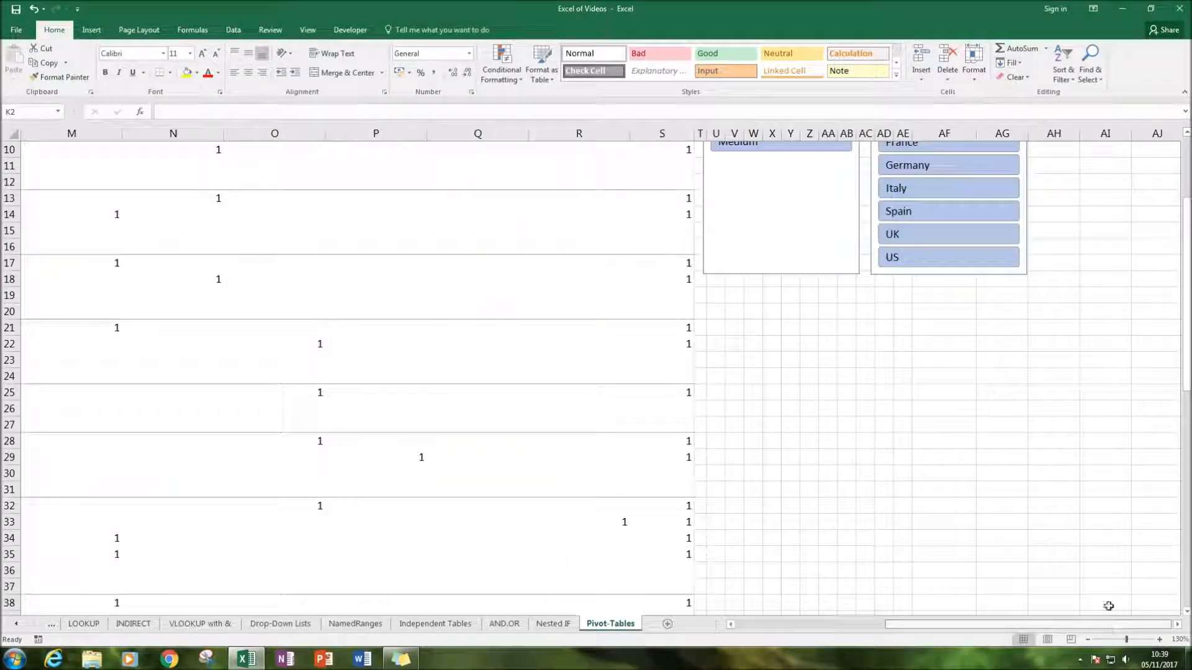
scroll(752, 456, down, 2)
double_click(689, 409)
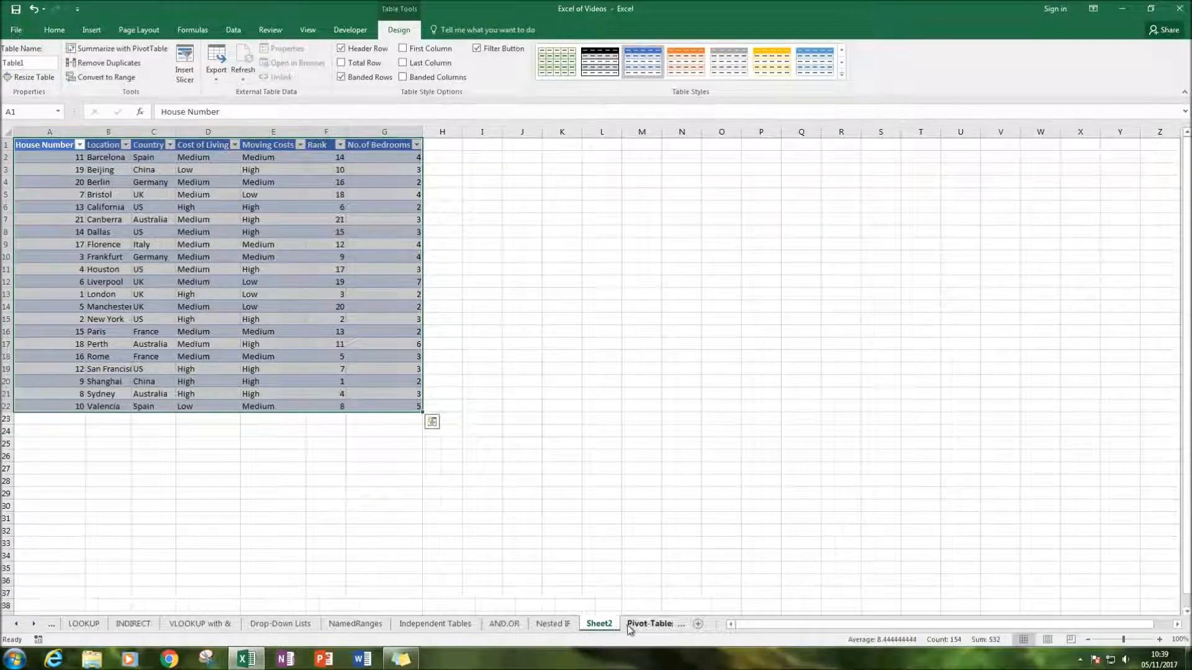
click(651, 624)
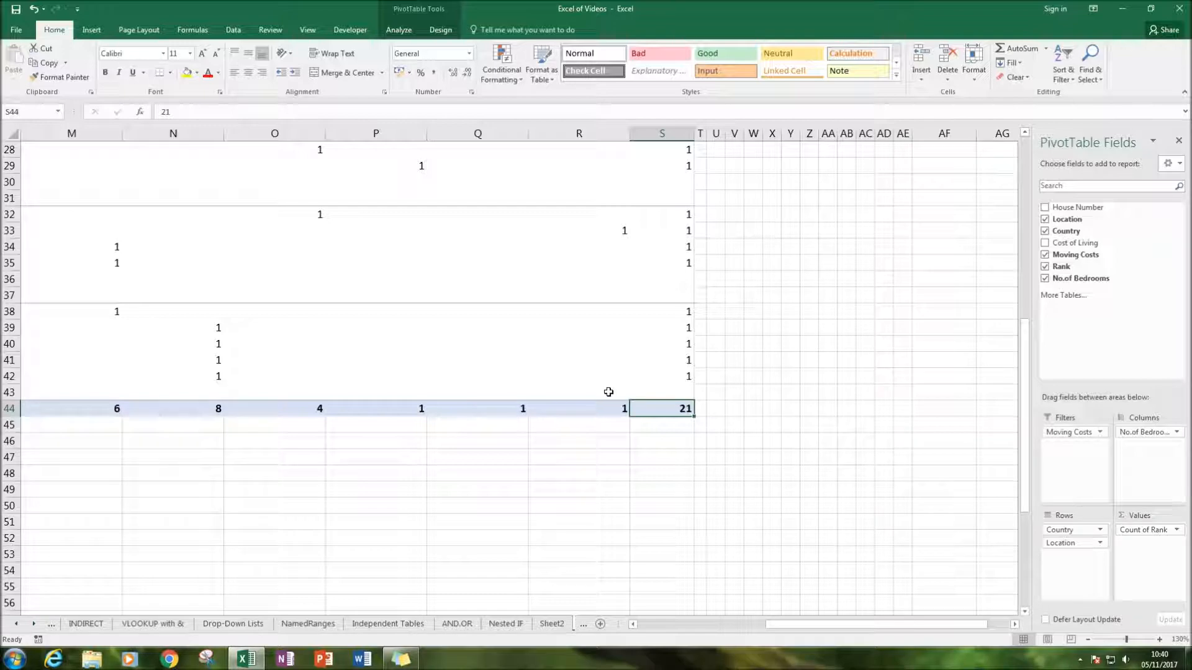
Compare the PivotTable's grand total row with the extracted records on Sheet2, and return to the Pivot-Tables sheet
click(581, 407)
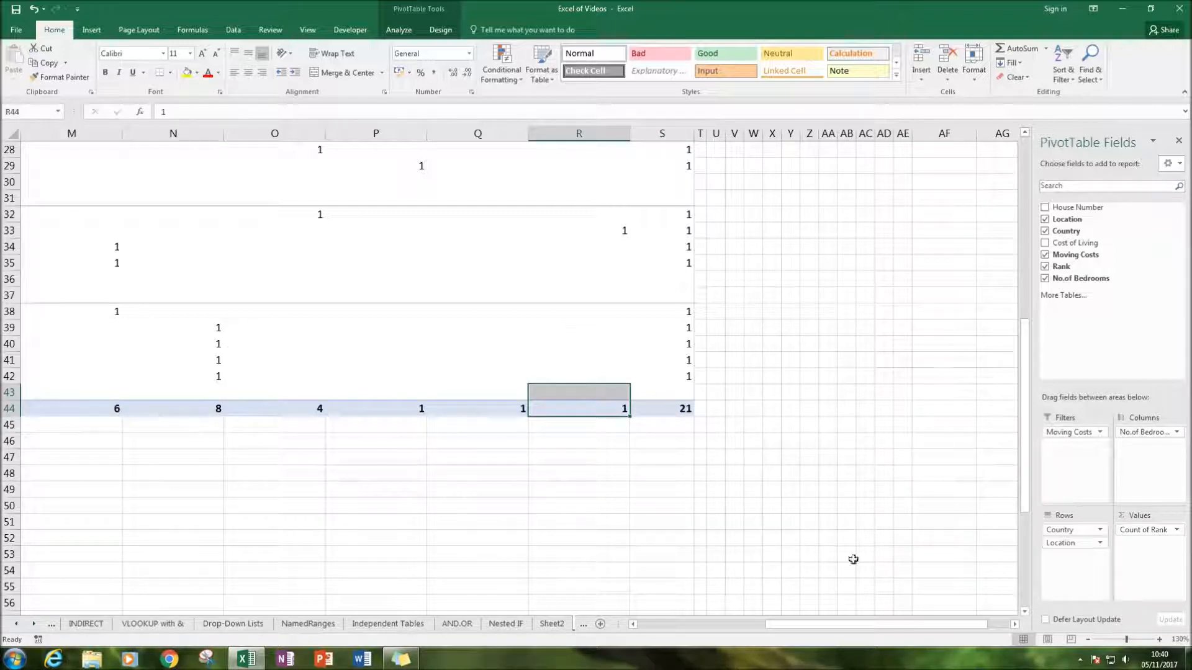
drag(847, 626, 662, 606)
drag(803, 626, 902, 605)
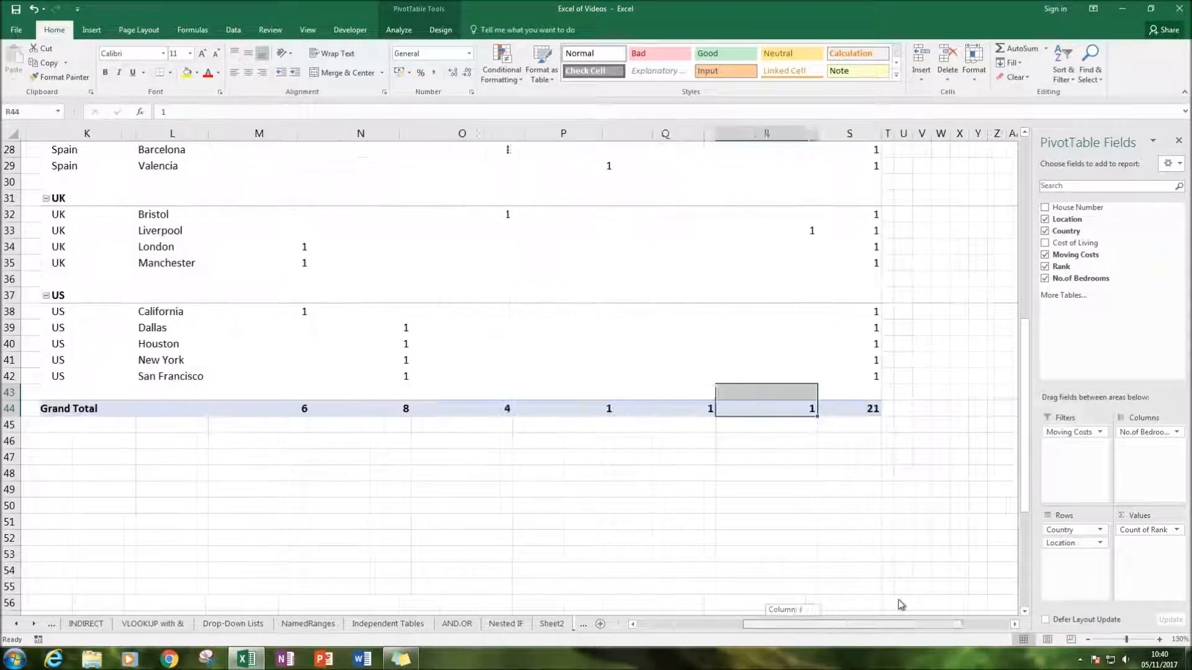
click(552, 624)
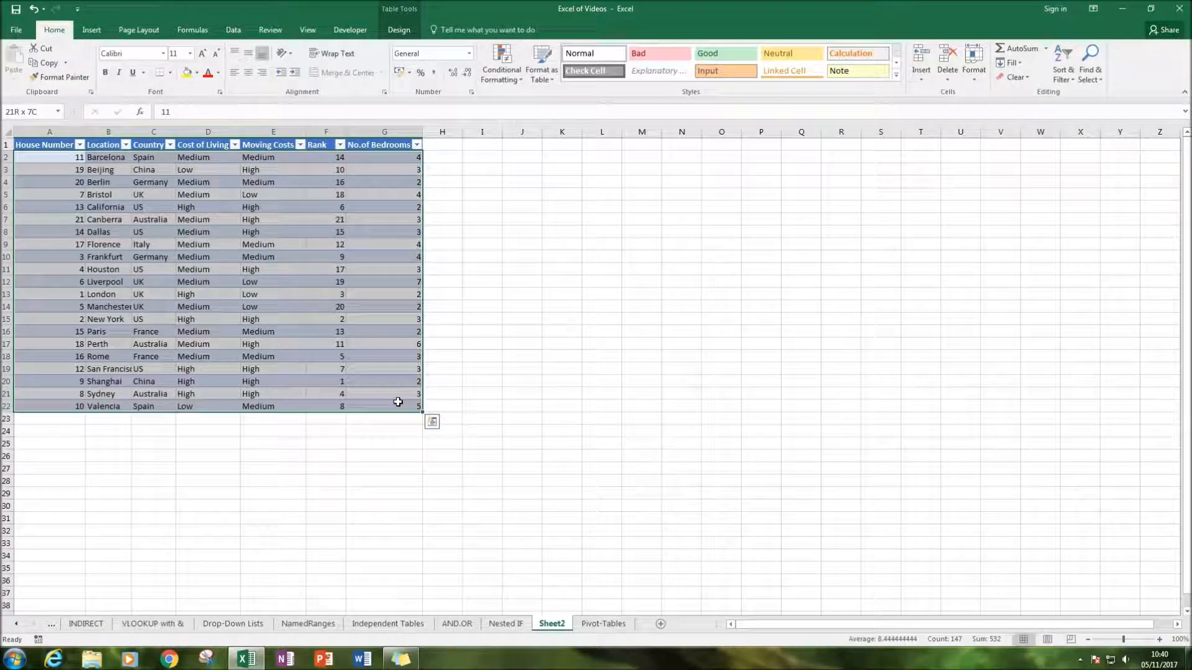
click(562, 431)
click(603, 624)
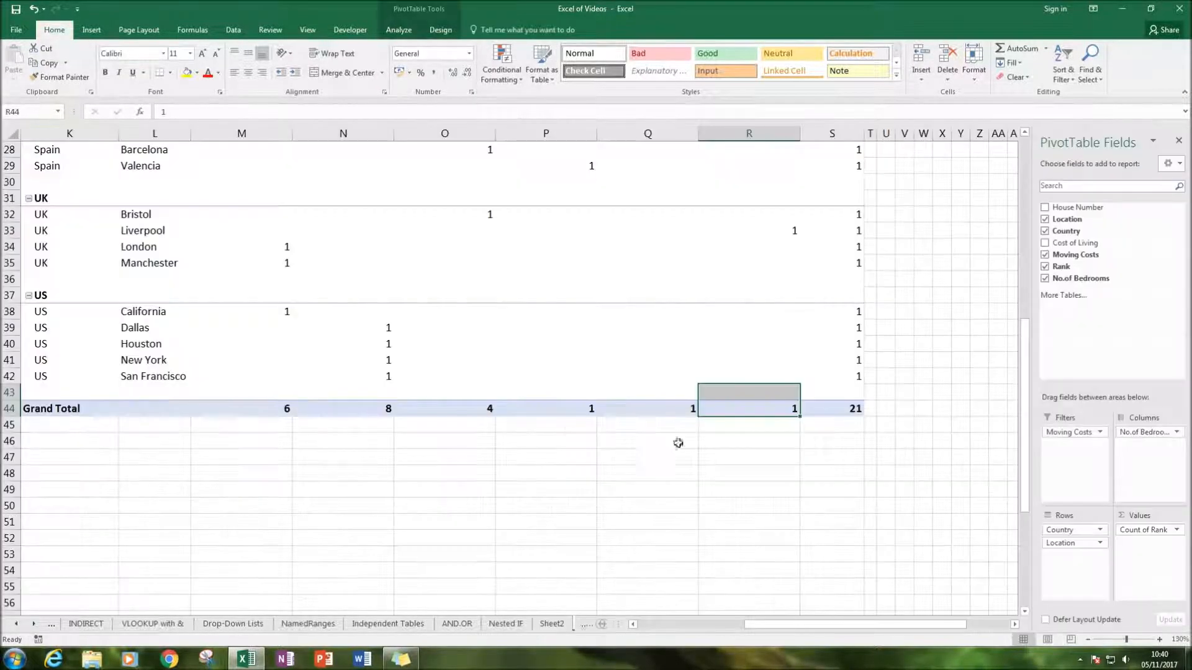
Extract the records behind the grand total of the 2-bedroom column to a new sheet
scroll(656, 474, up, 5)
scroll(686, 429, down, 4)
scroll(688, 430, up, 8)
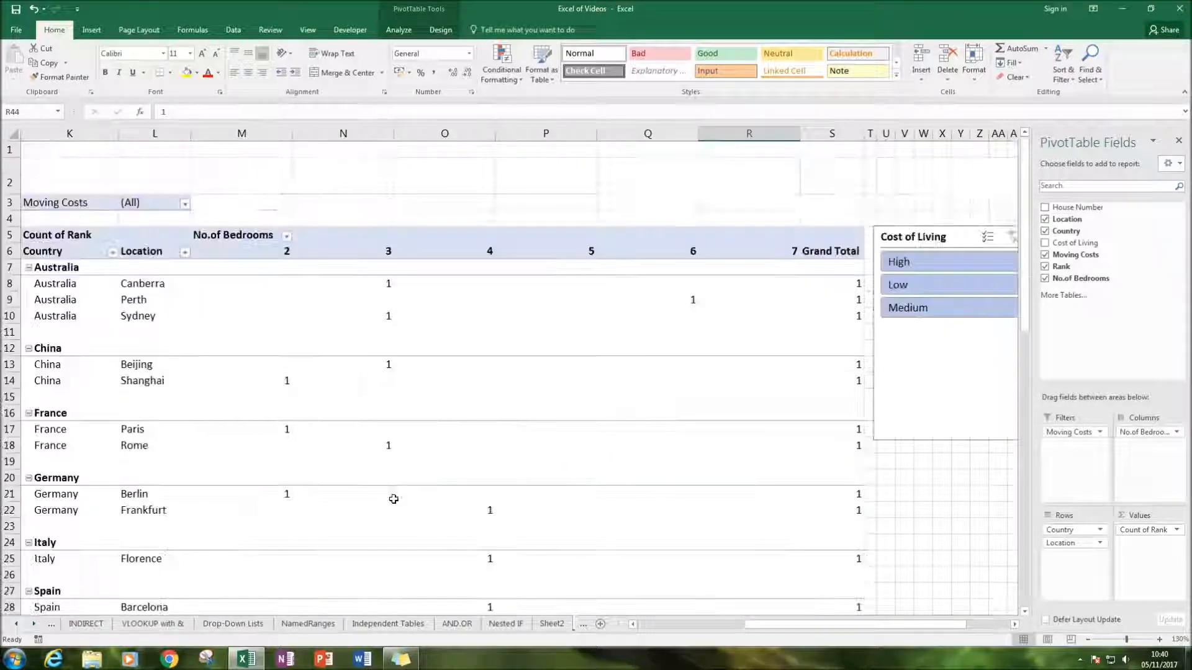
scroll(410, 373, down, 9)
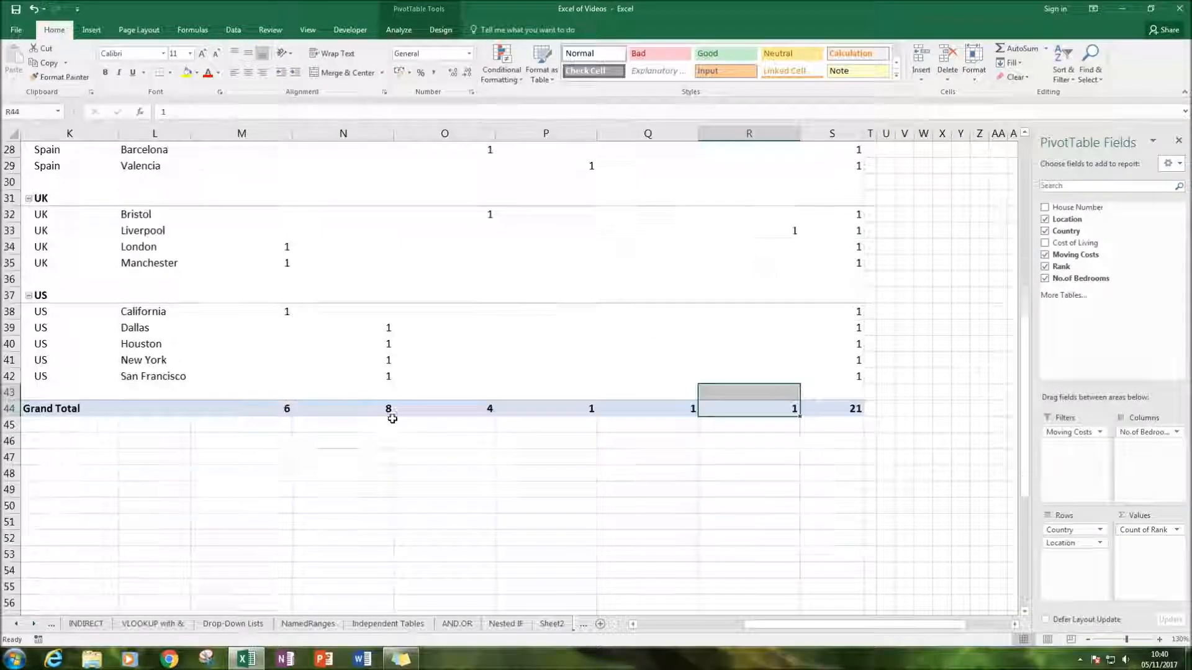
scroll(389, 415, up, 1)
click(279, 456)
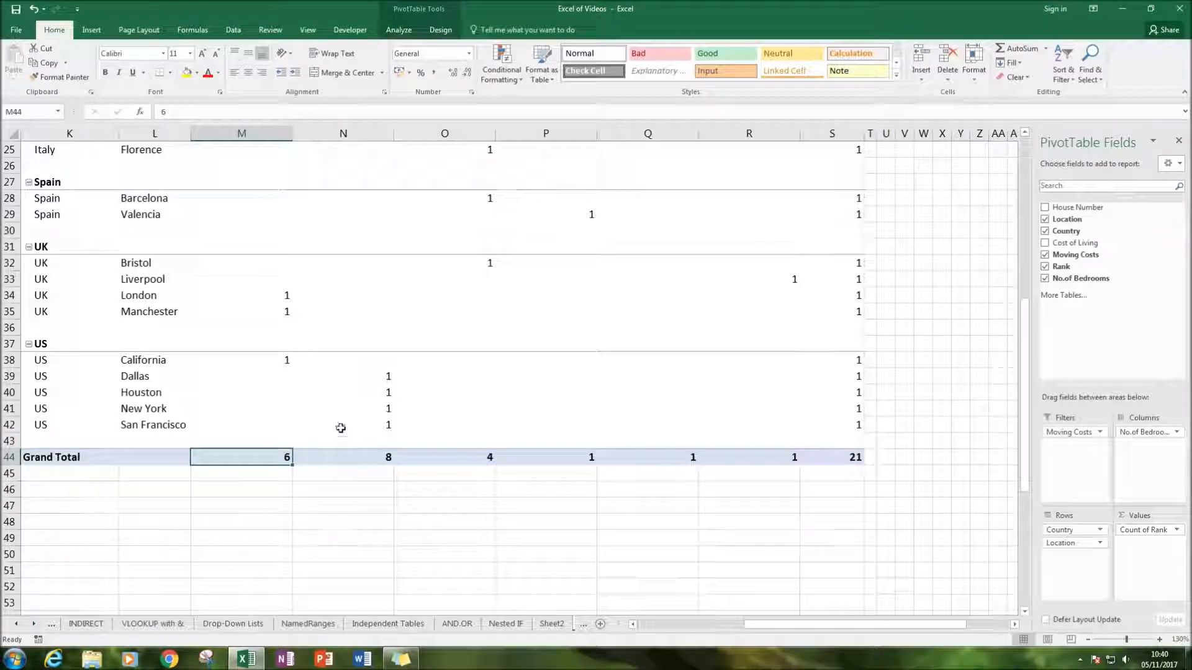
scroll(306, 375, up, 8)
scroll(306, 373, down, 8)
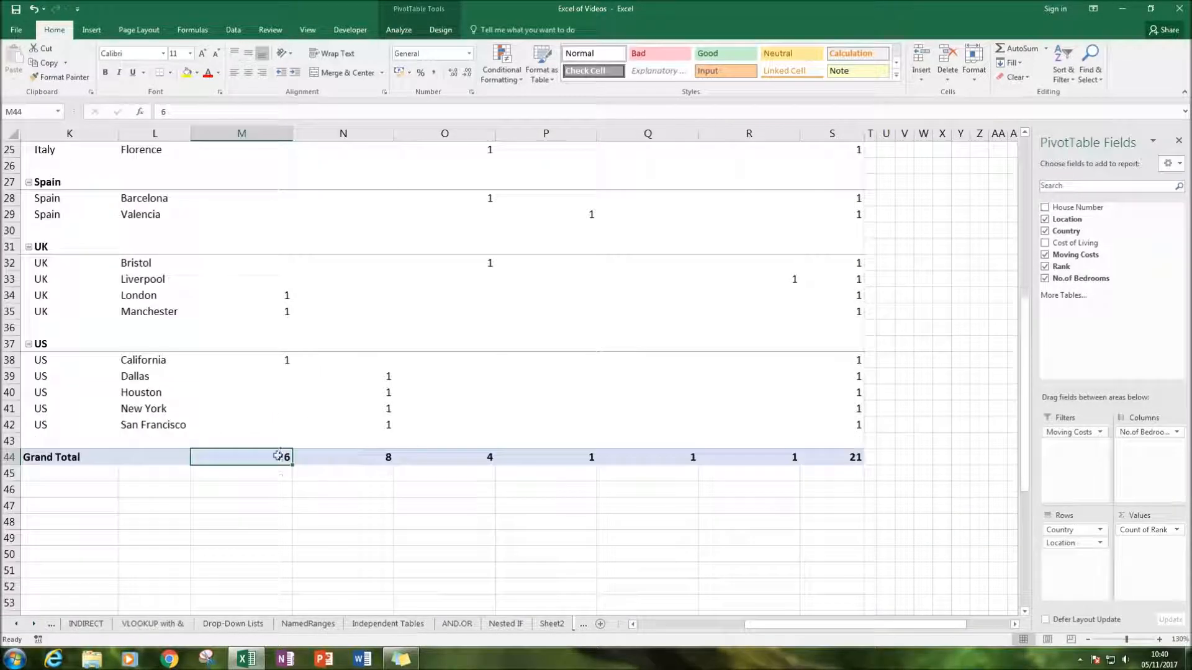
double_click(277, 455)
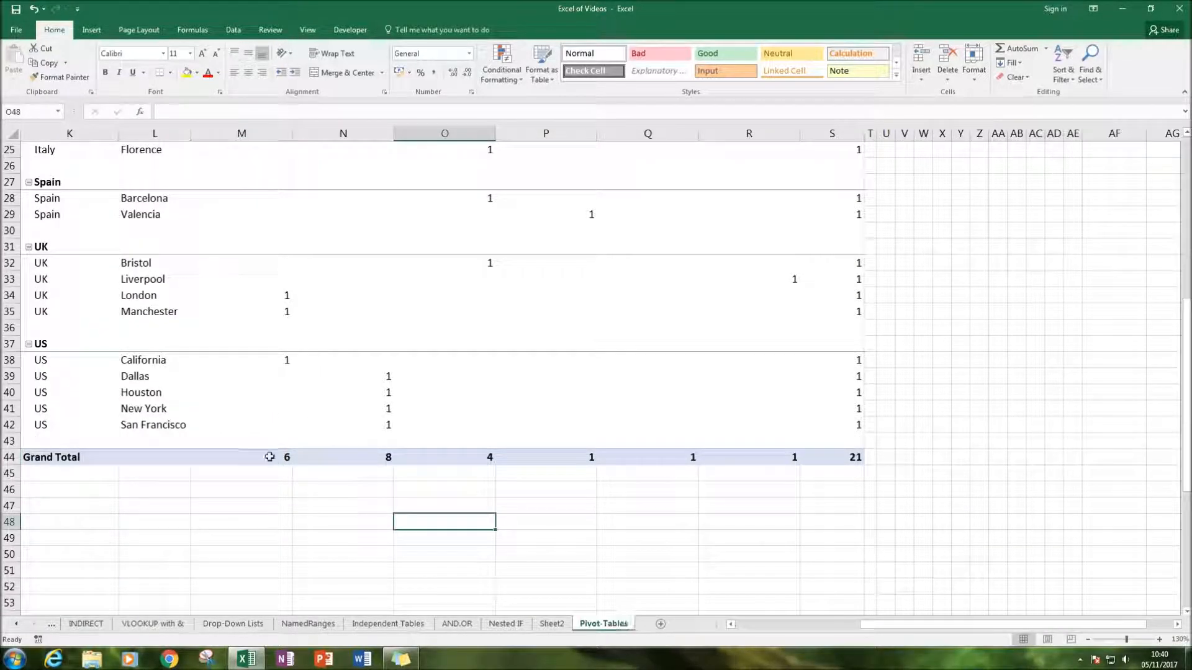
Review the extracted two-bedroom records and their locations, and flip through Sheet2 and Sheet3 back to the Pivot-Tables sheet
drag(68, 157, 400, 223)
drag(94, 157, 95, 218)
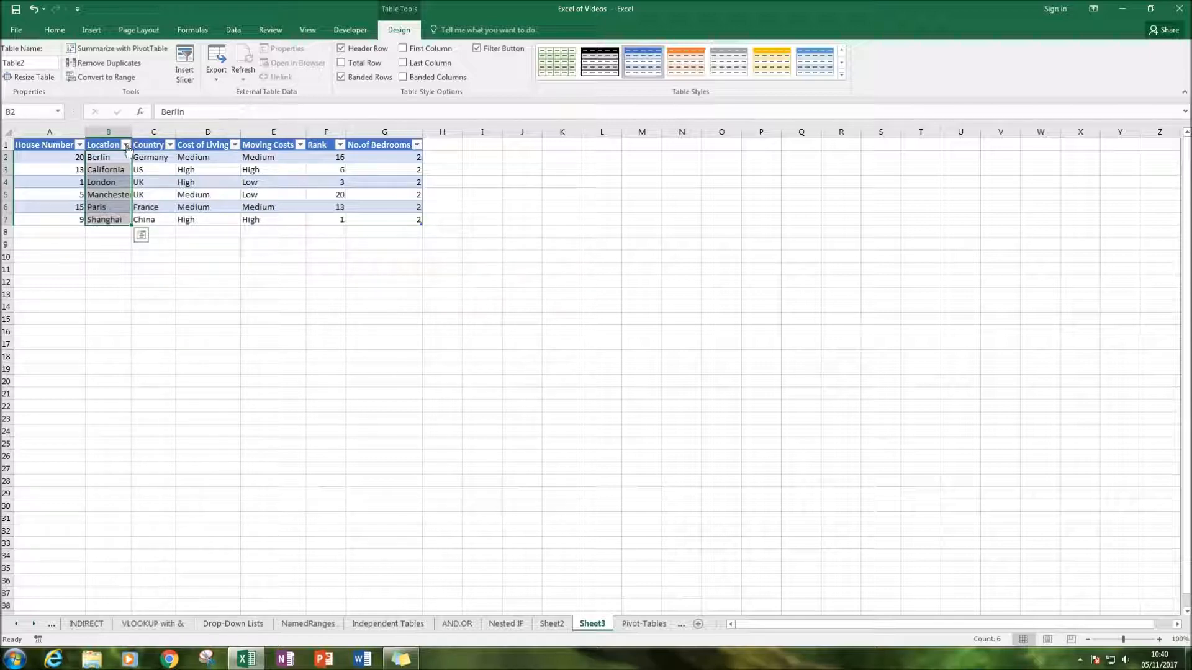
click(320, 256)
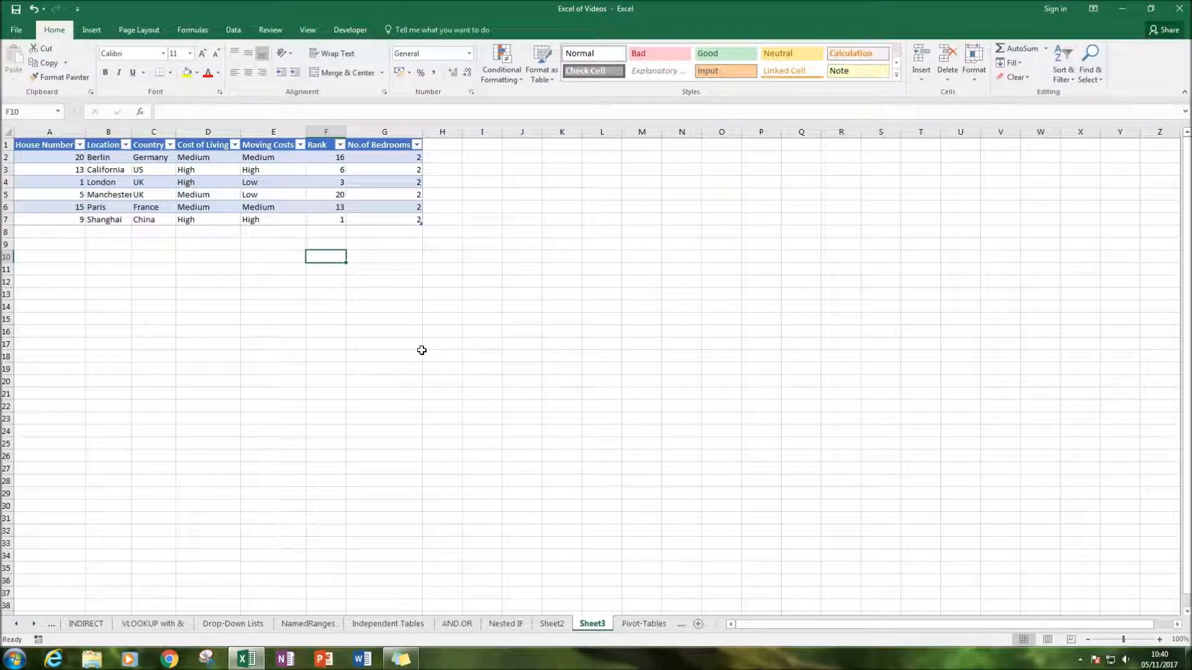
click(554, 627)
click(590, 627)
click(638, 627)
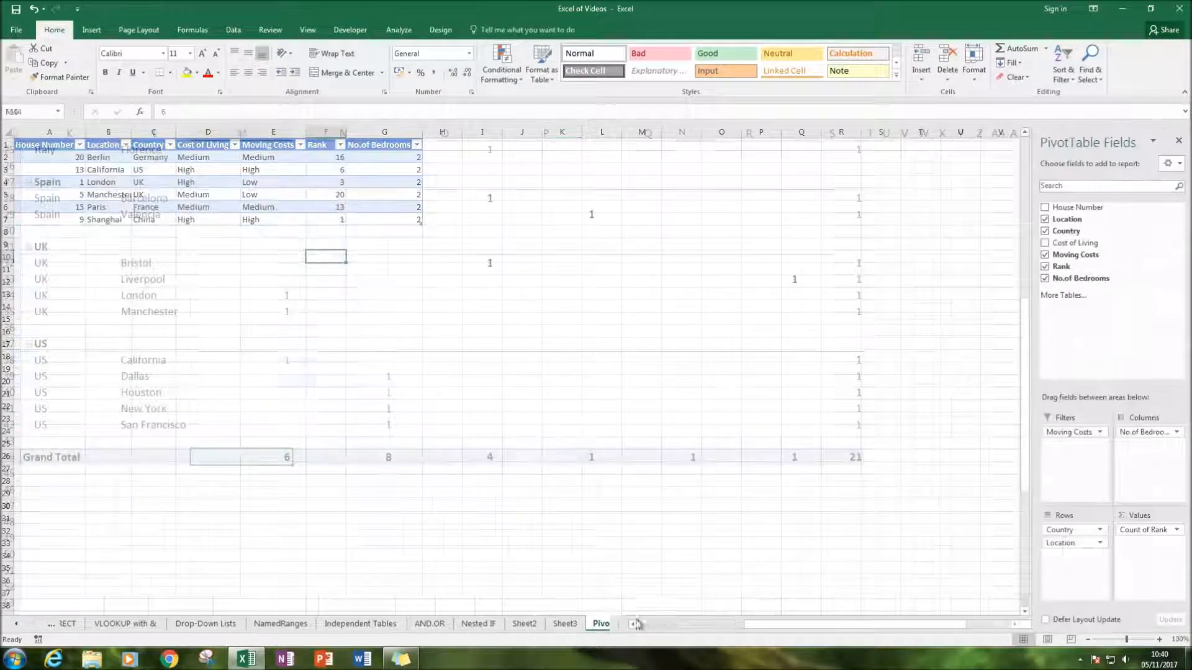
Permanently delete Sheet2 with the extracted overall grand total records, and return to the Pivot-Tables sheet
click(547, 627)
click(511, 627)
click(521, 493)
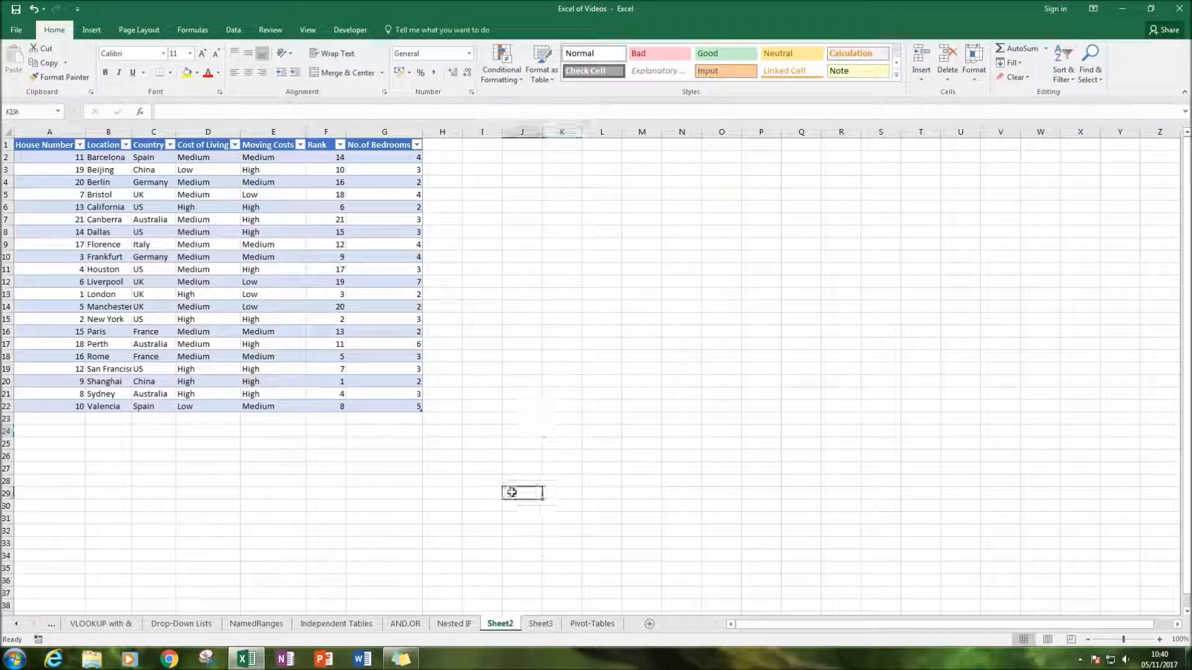
right_click(504, 626)
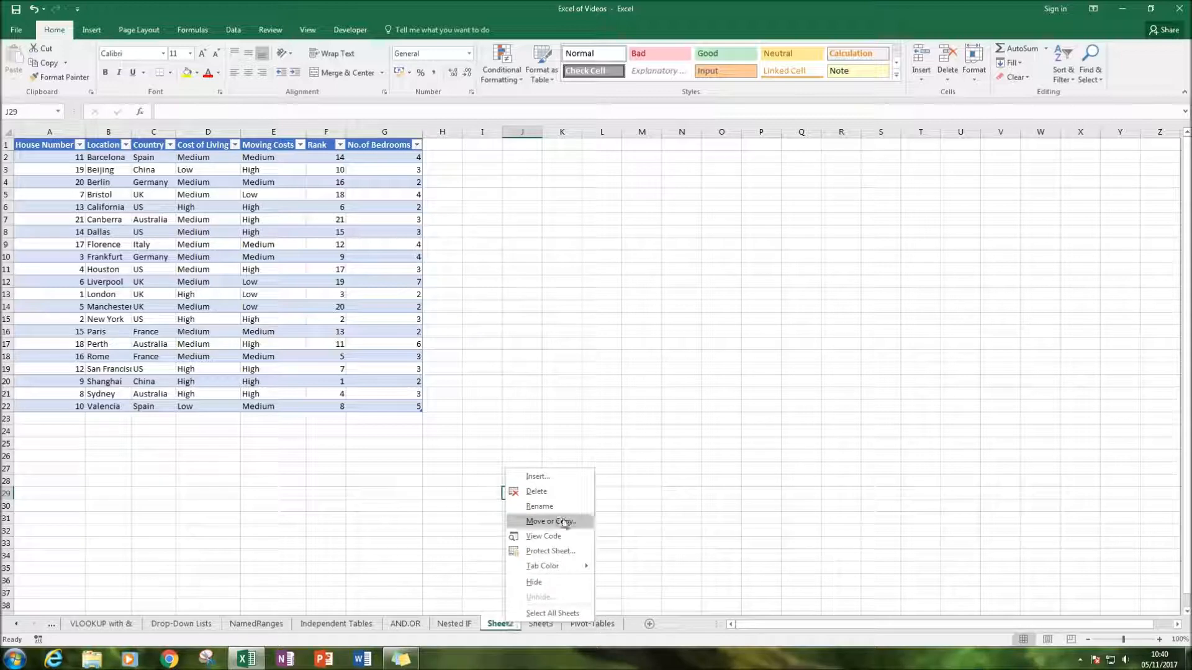
click(531, 490)
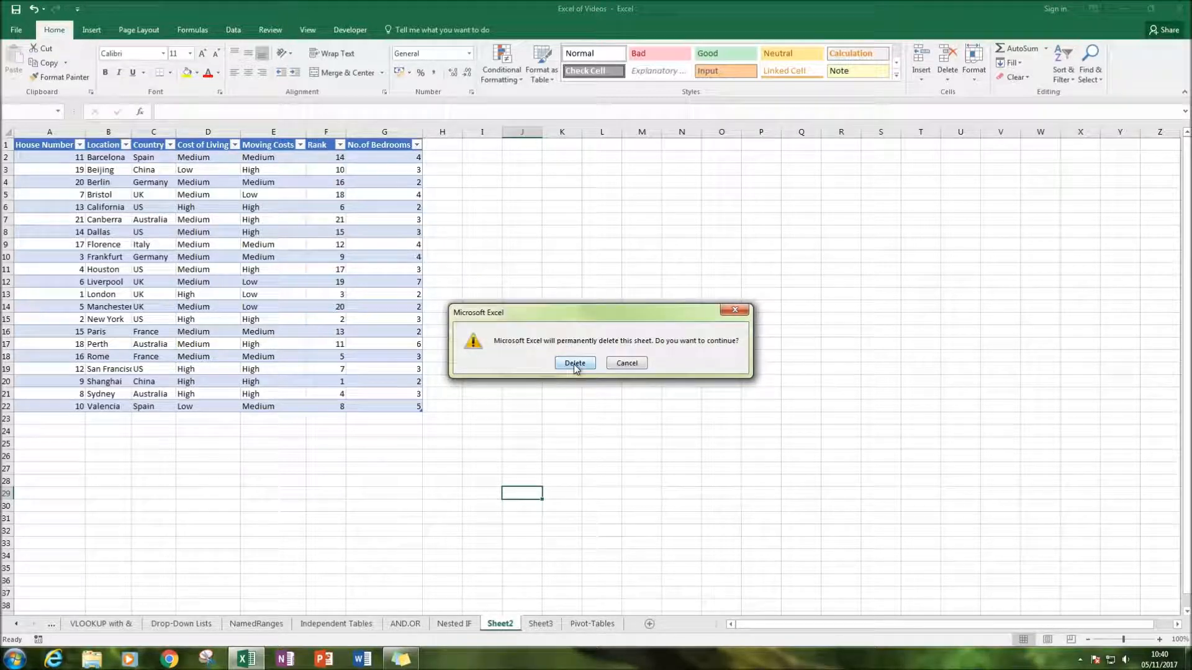
click(575, 364)
click(550, 624)
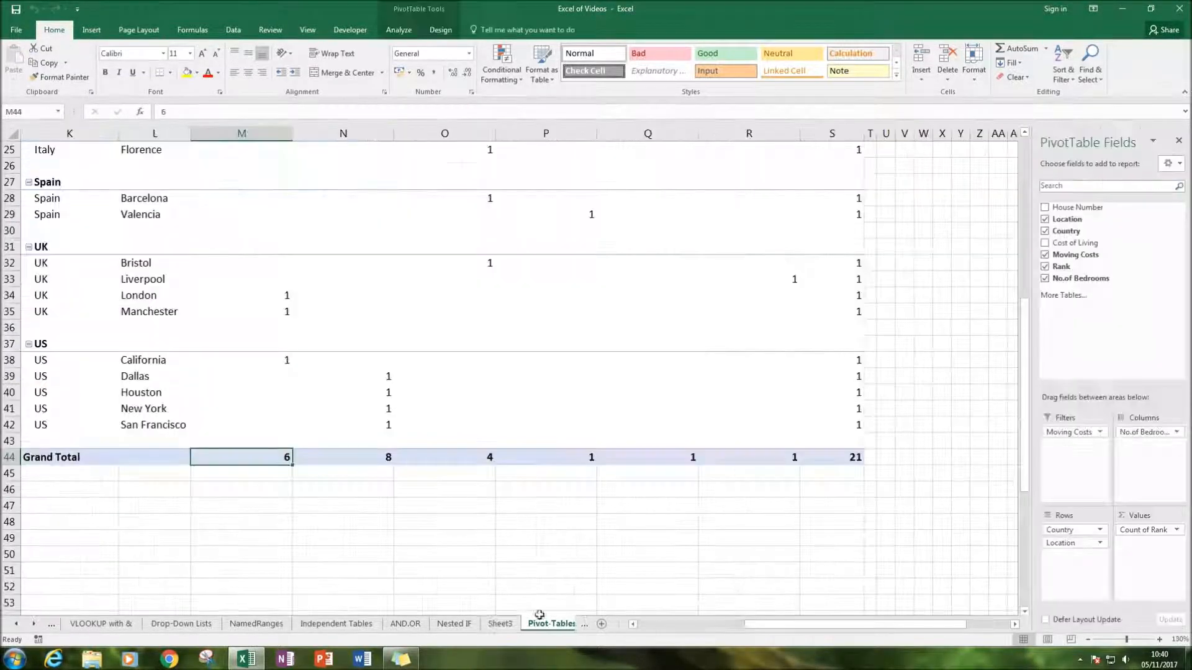
Compare the source data and the PivotTable on the Pivot-Tables sheet with the extracted records on Sheet3
scroll(790, 154, up, 8)
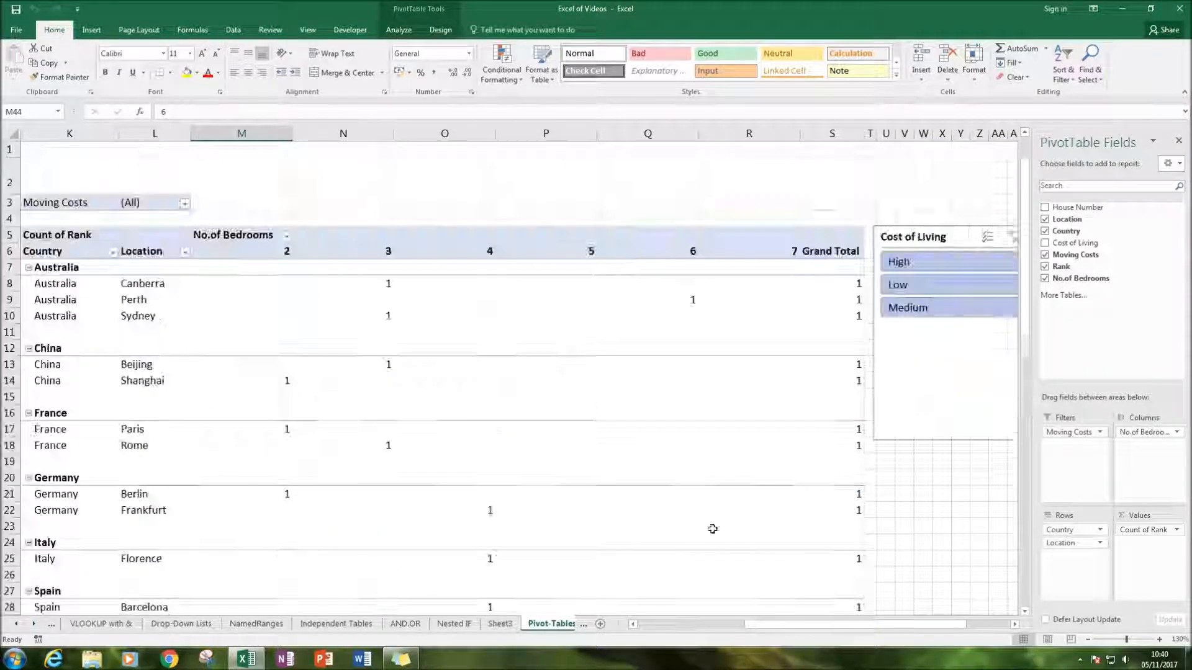
drag(822, 625, 708, 625)
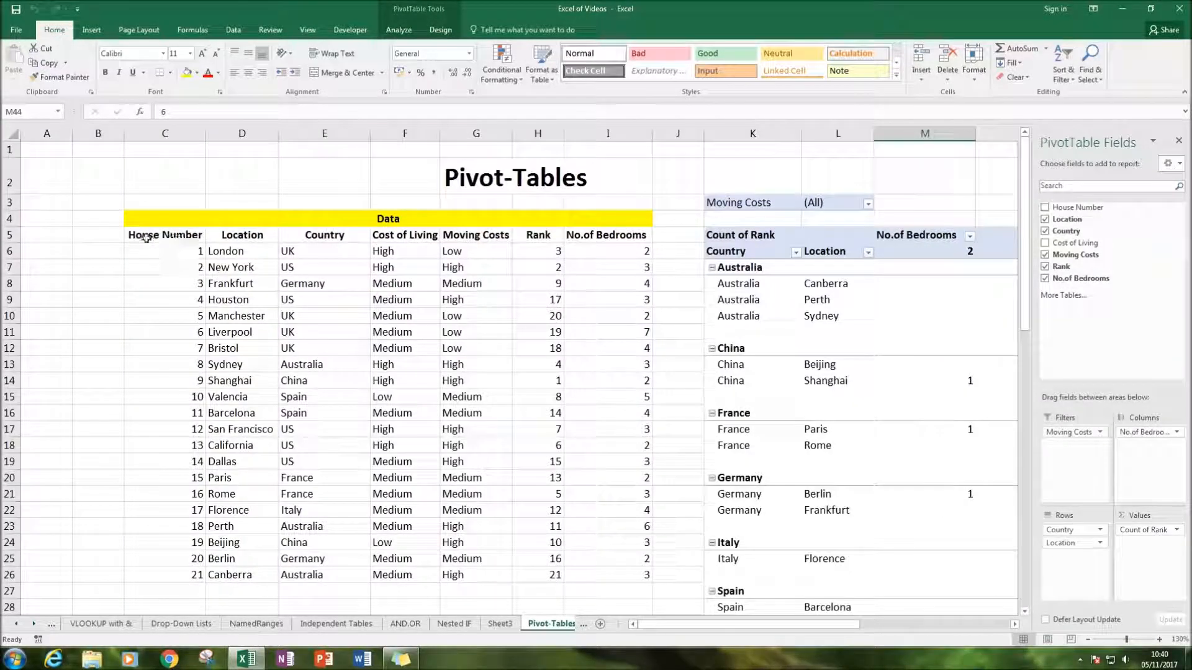
drag(133, 223, 599, 575)
click(500, 624)
click(274, 195)
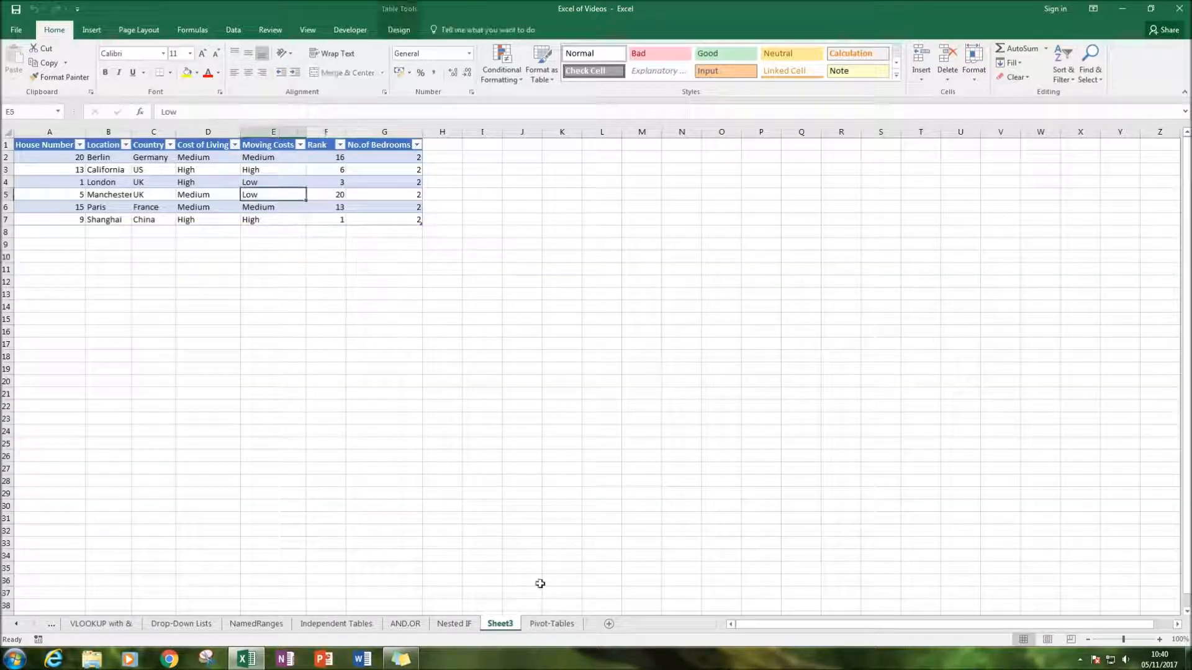
click(549, 623)
click(809, 340)
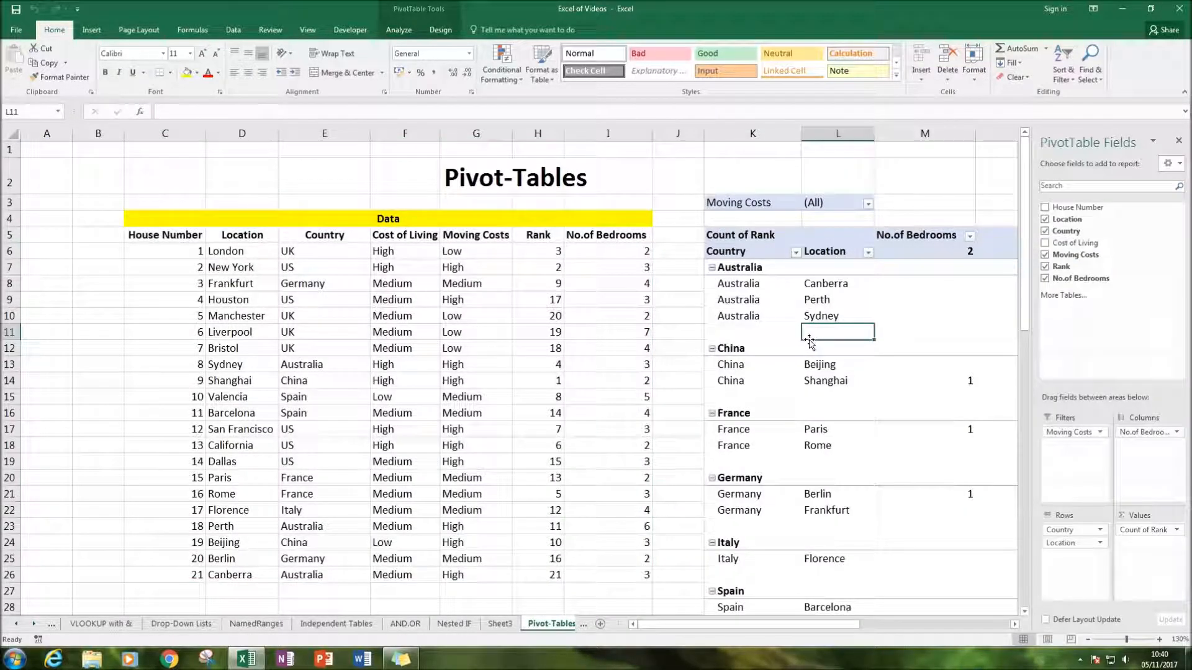
click(503, 333)
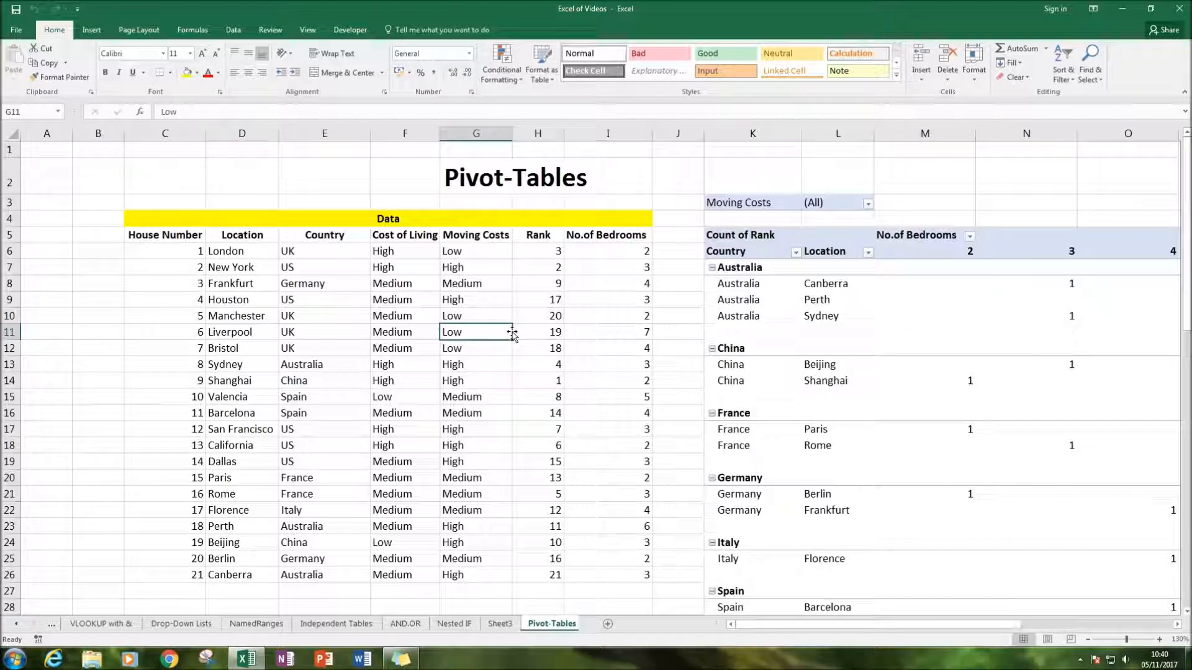
click(500, 624)
key(Down)
click(551, 623)
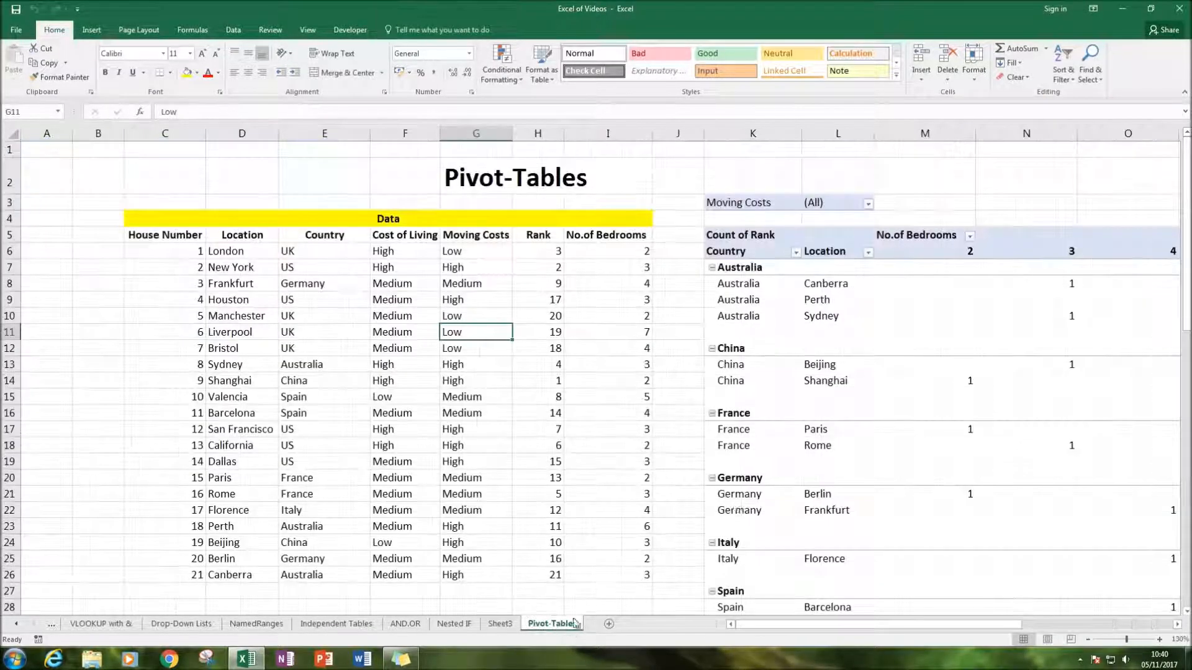
click(833, 375)
click(510, 348)
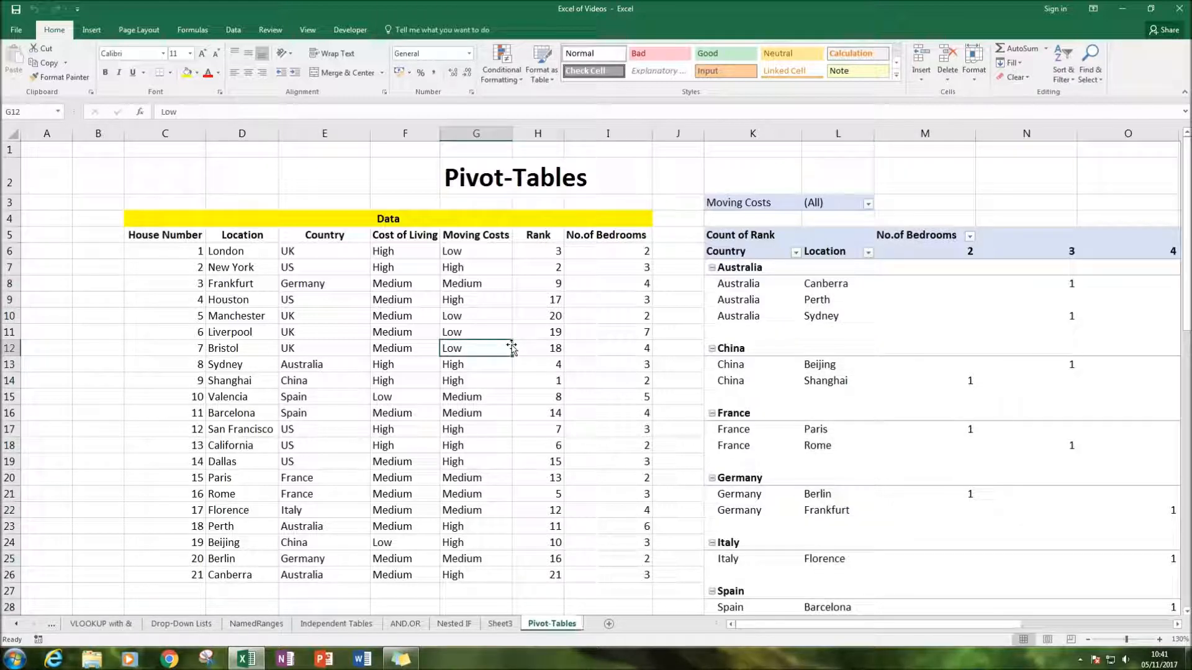
Permanently delete Sheet3 with the extracted two-bedroom records
click(500, 623)
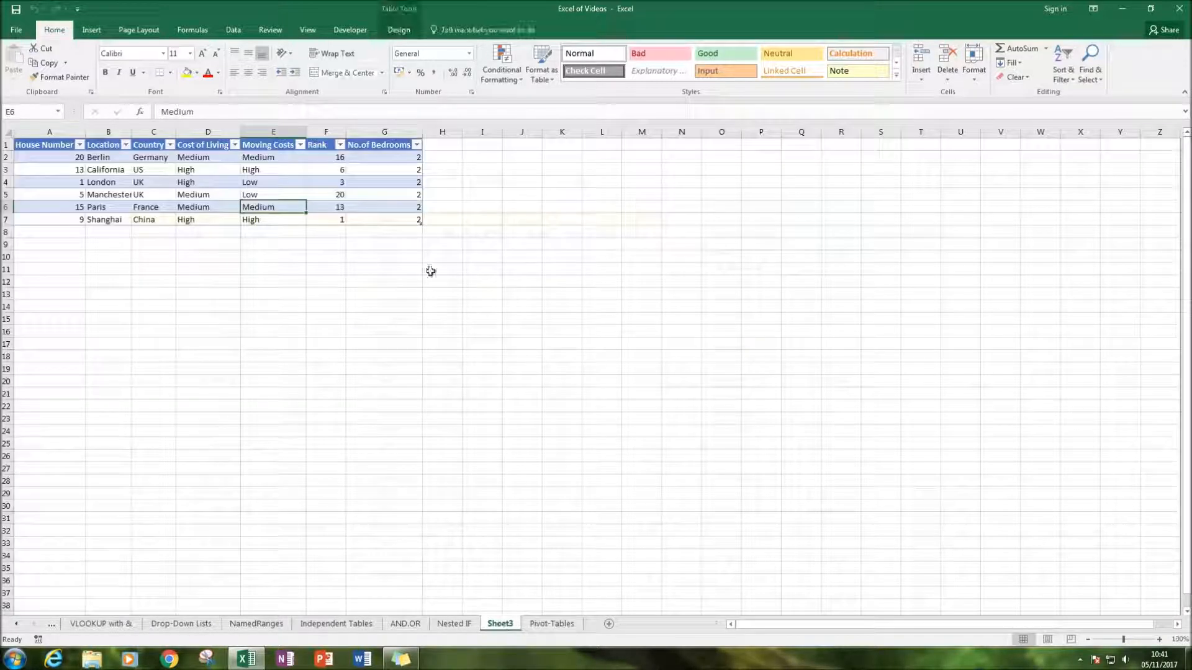
right_click(509, 625)
click(525, 513)
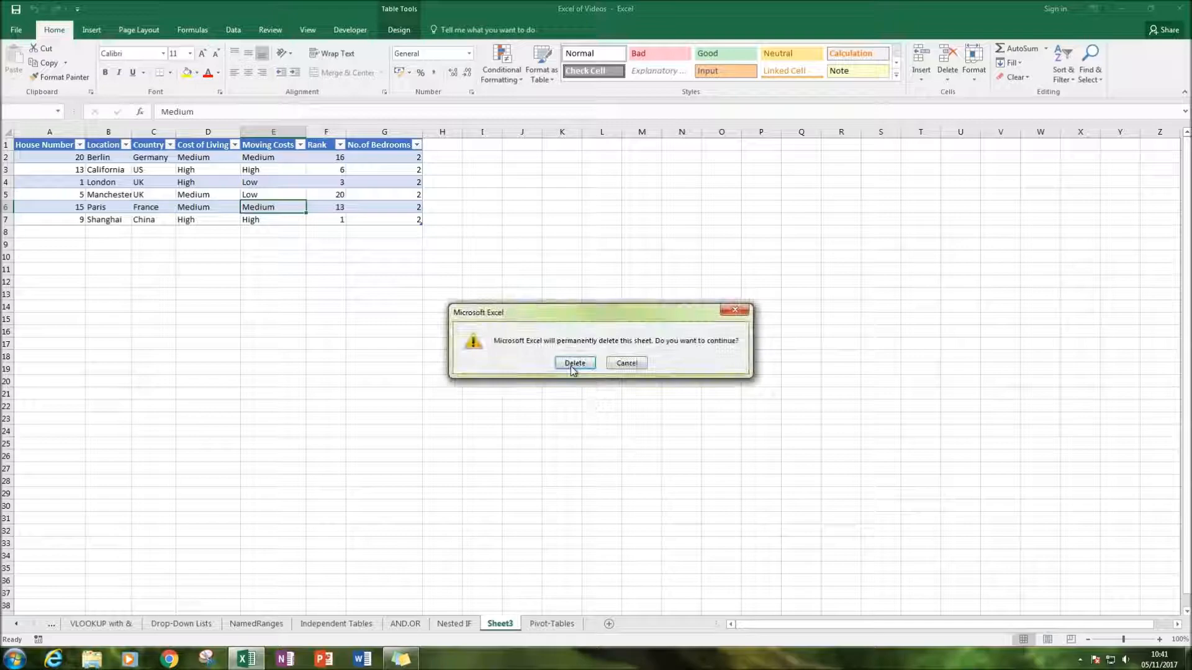
click(574, 364)
Look over the PivotTable with its slicers and the source data beside it on the Pivot-Tables sheet
click(826, 429)
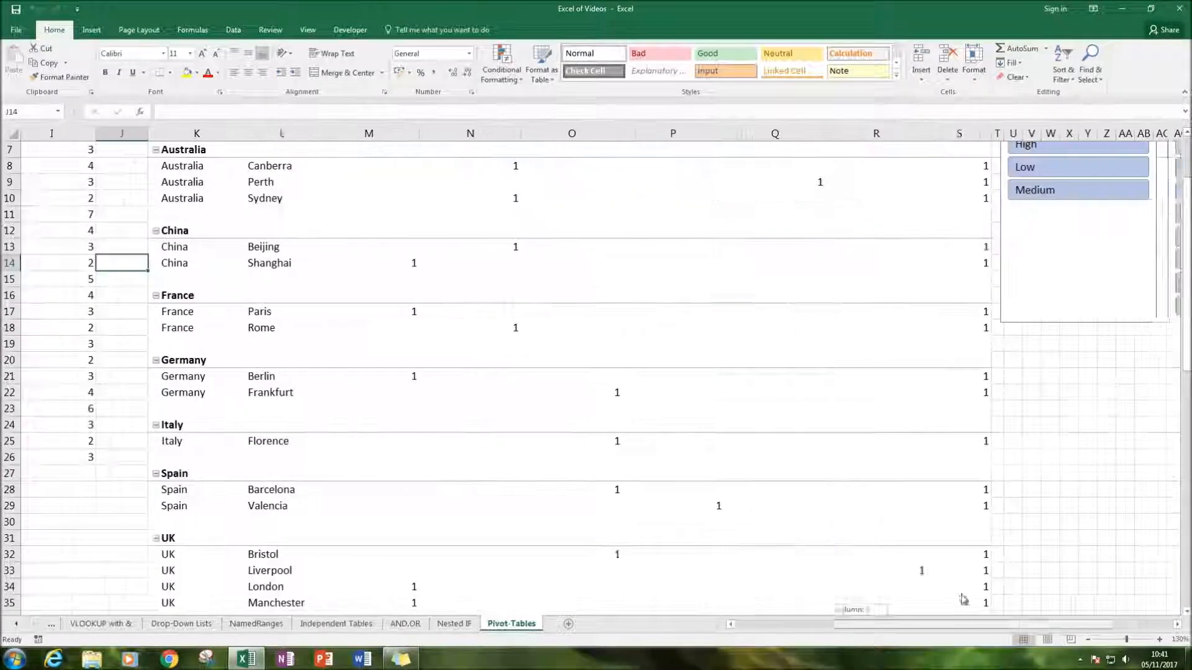
scroll(625, 397, up, 2)
drag(897, 625, 678, 649)
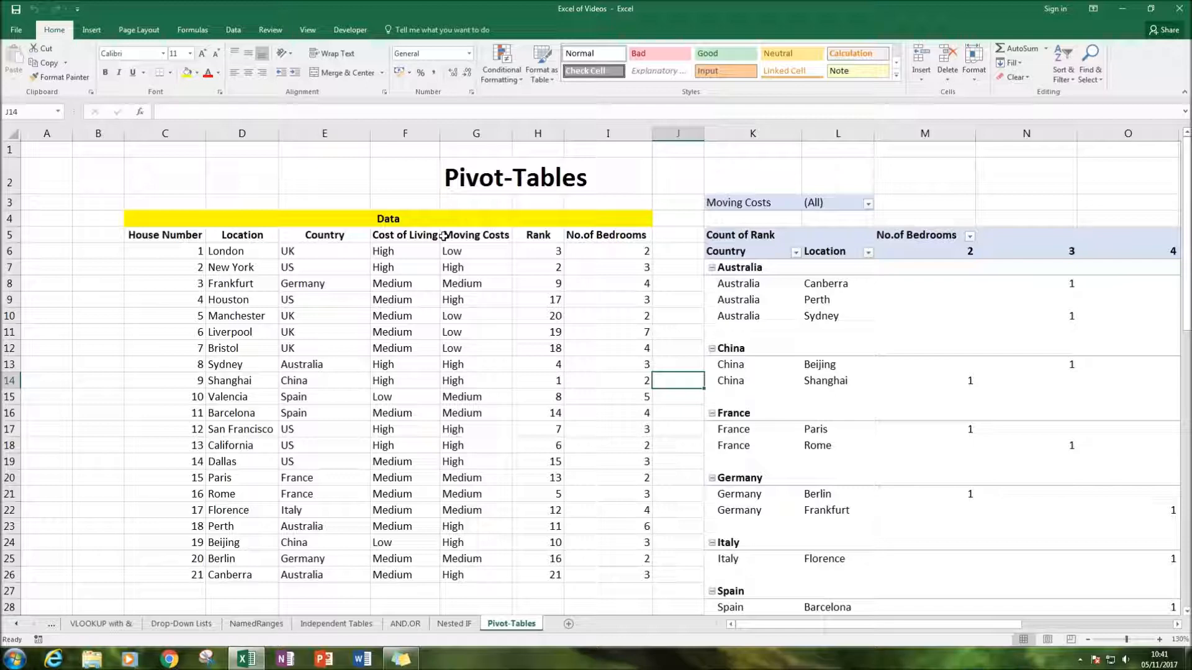
click(323, 163)
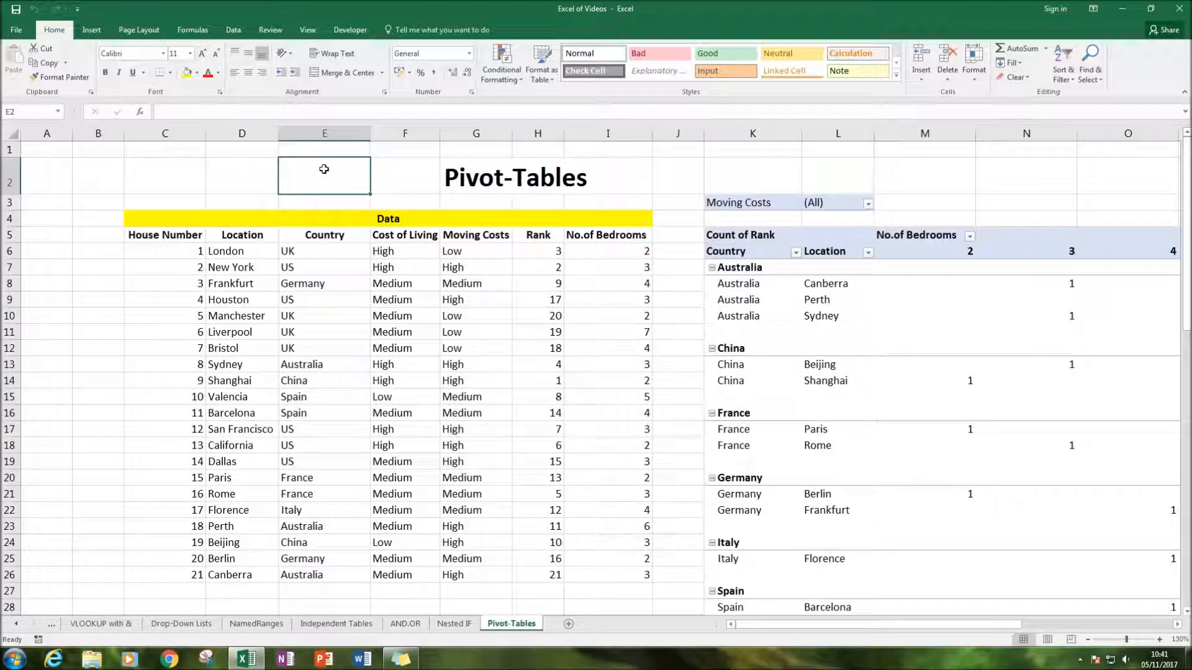
key(alt+z)
key(alt+F9)
click(590, 176)
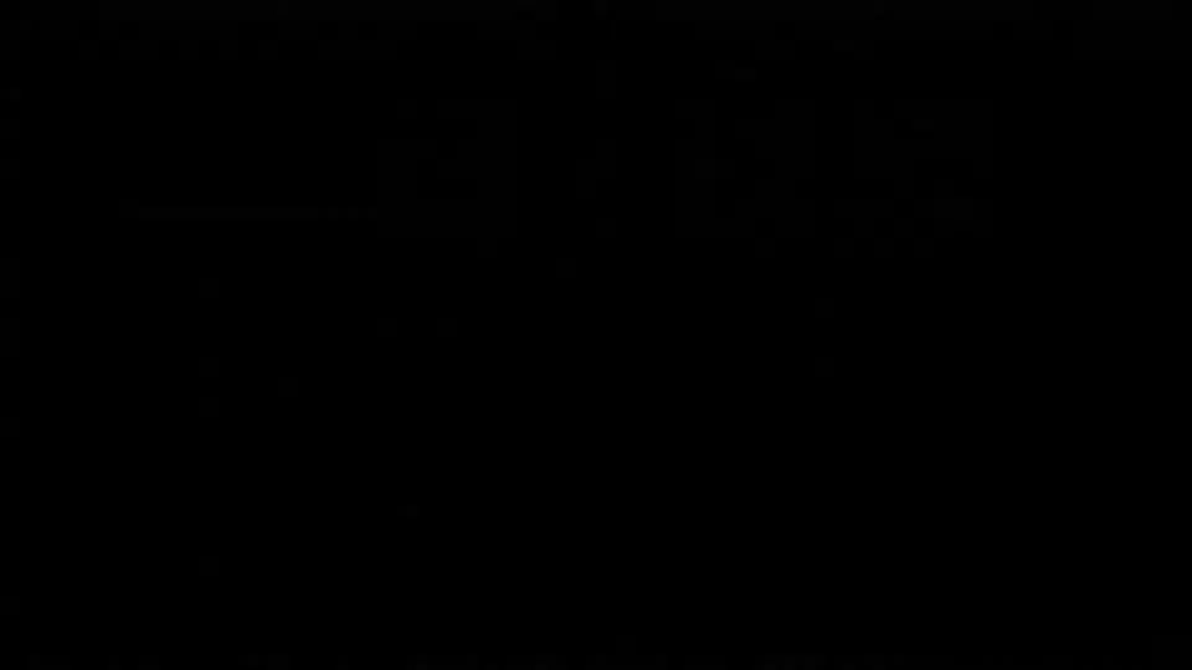